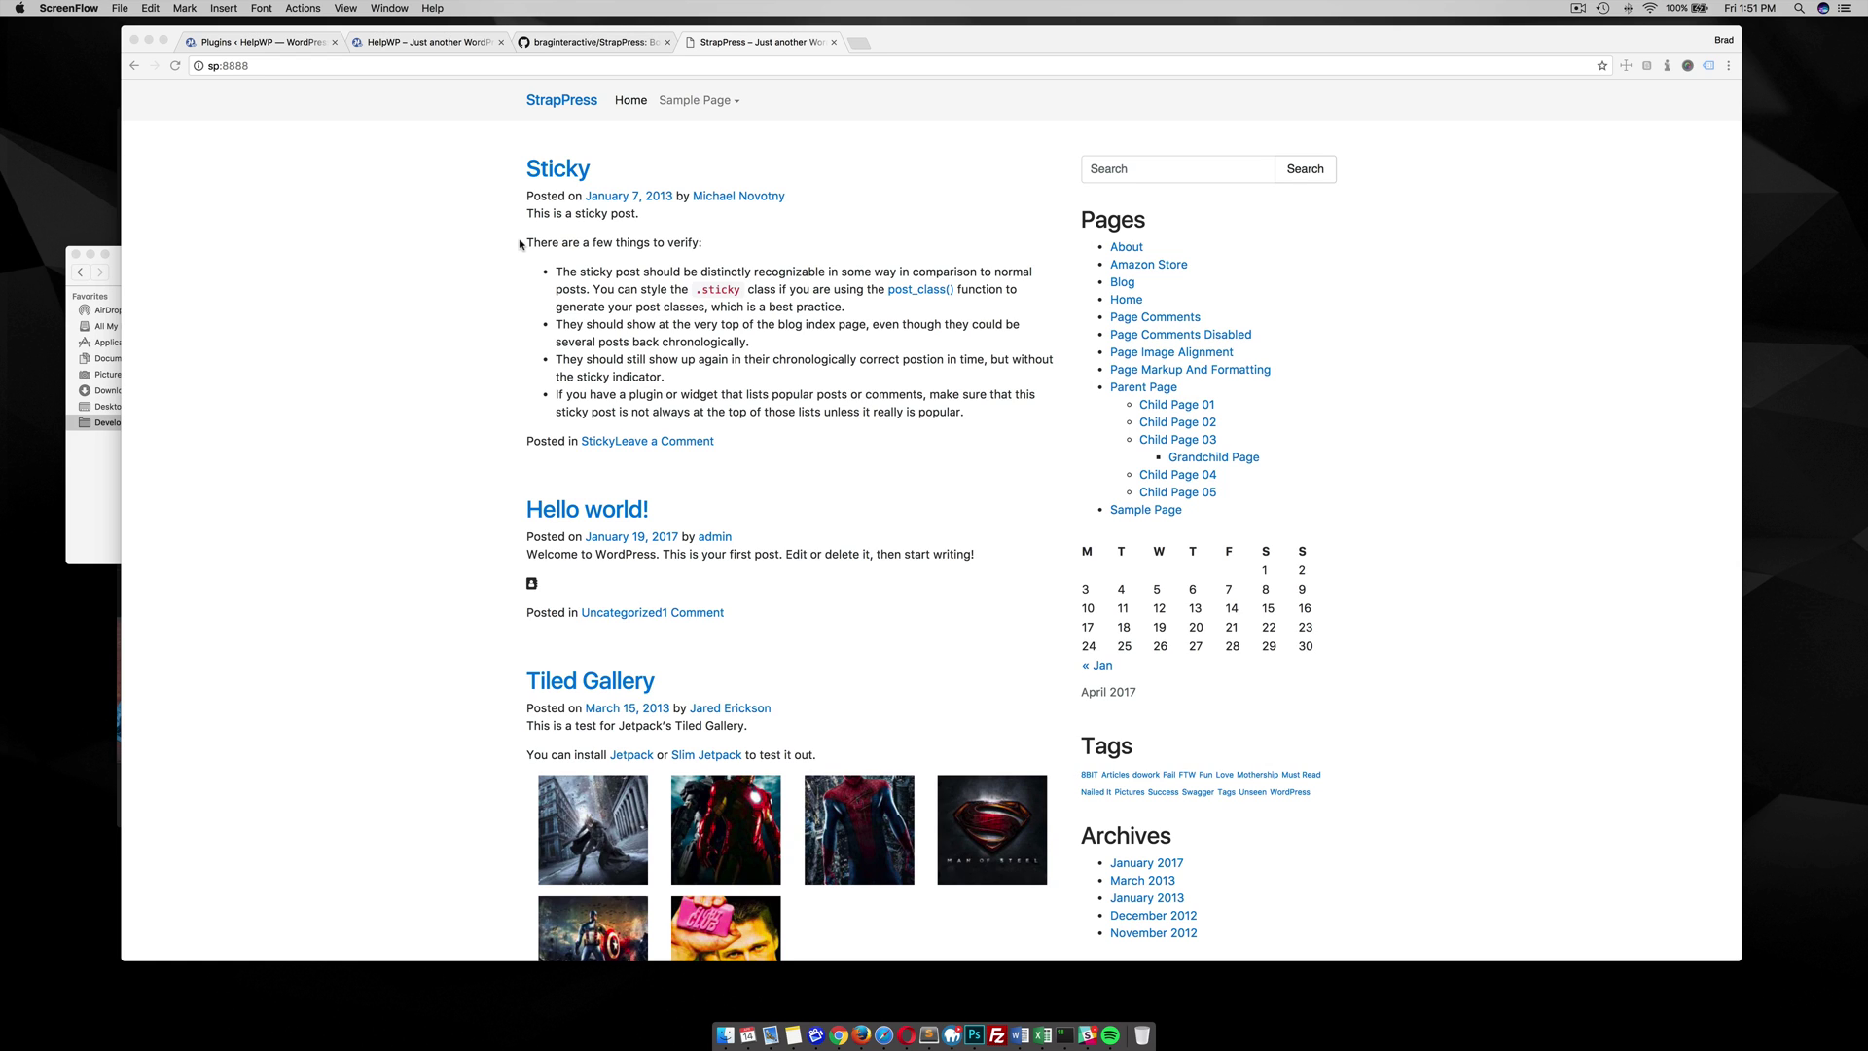
# Look over the local StrapPress demo site, then return to the braginteractive/StrapPress GitHub tab.
pyautogui.click(581, 44)
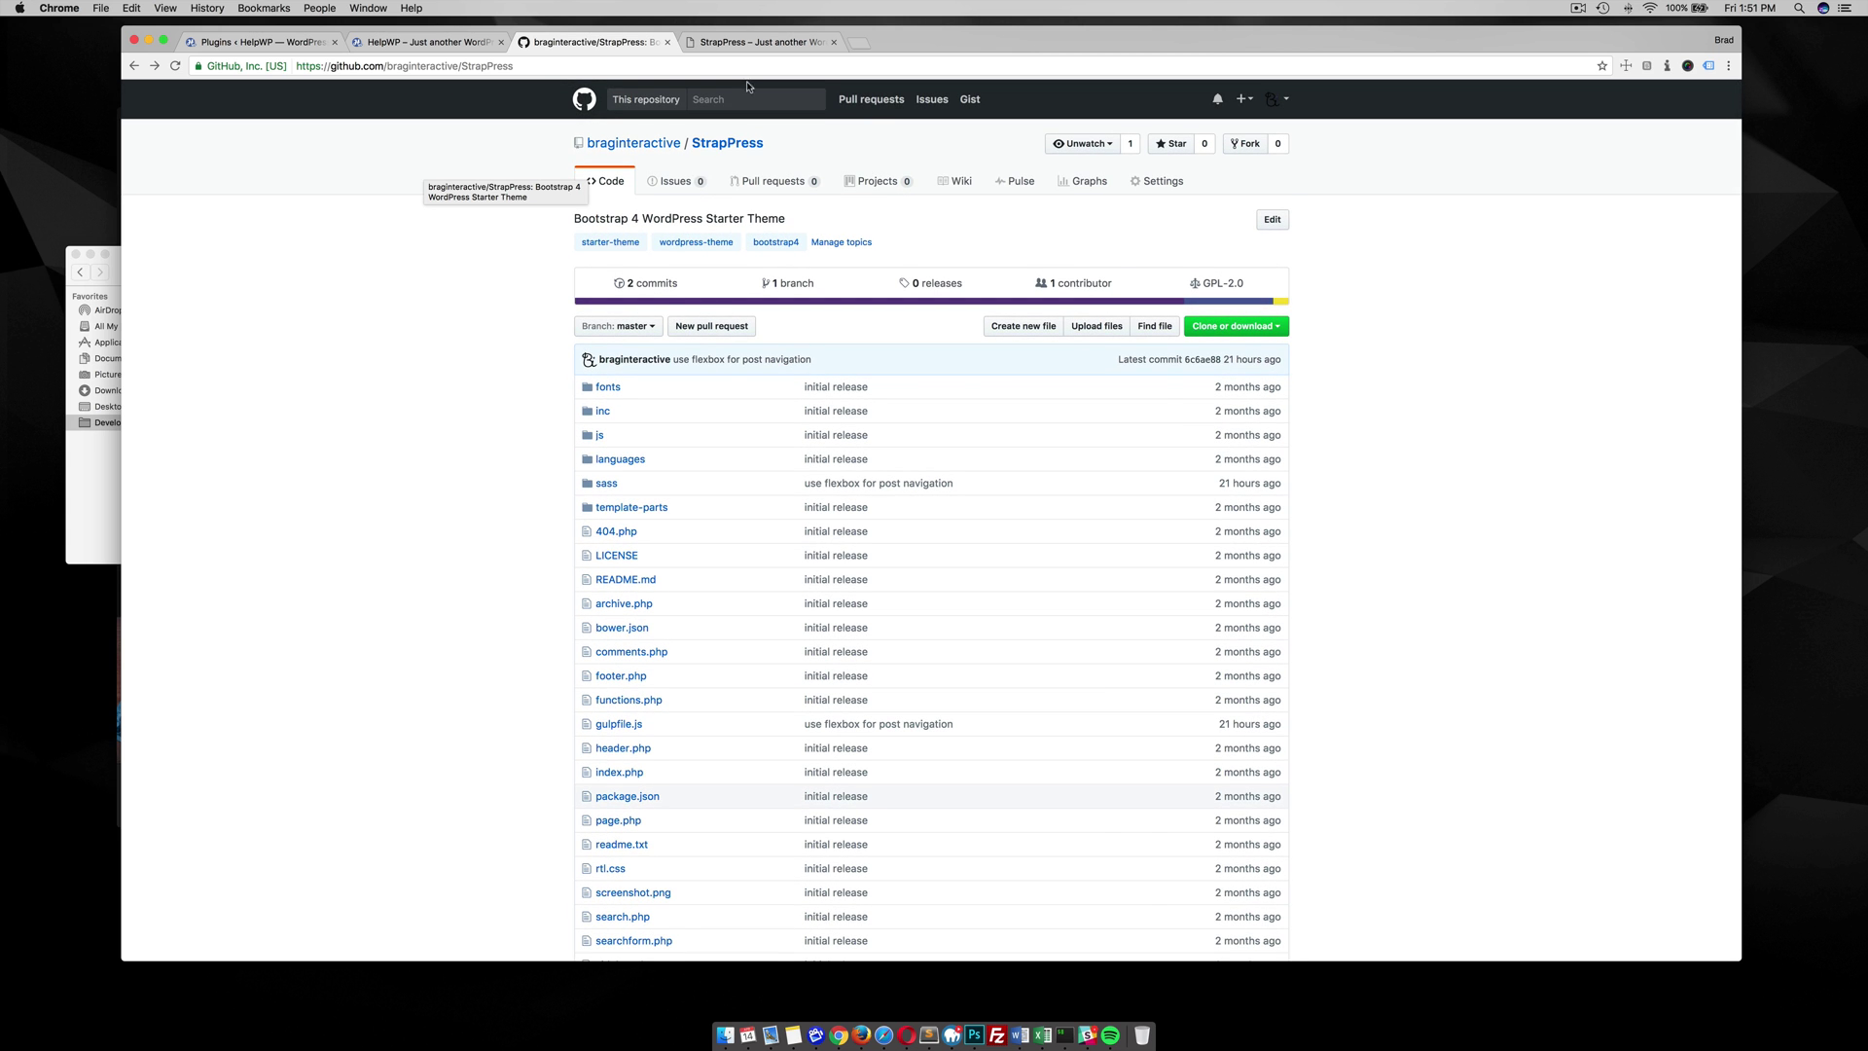
pyautogui.click(748, 44)
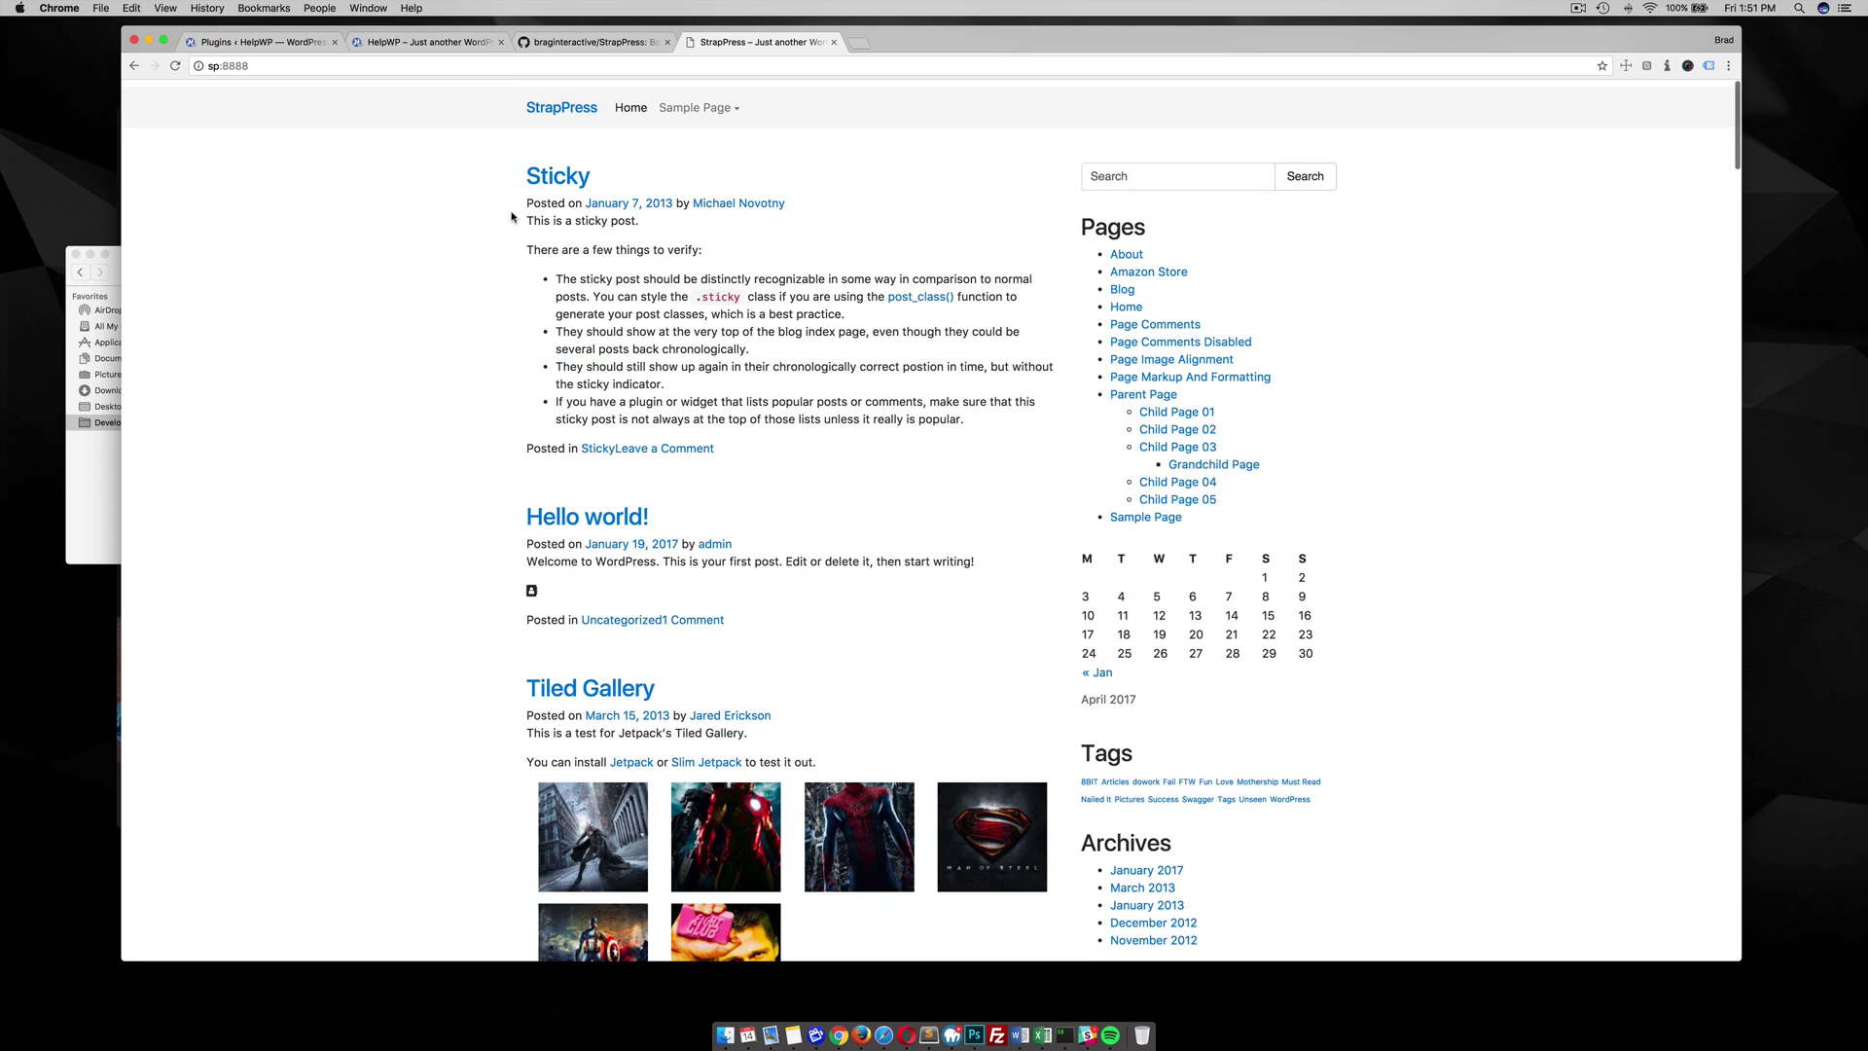
pyautogui.scroll(-5, 516, 224)
pyautogui.scroll(5, 642, 357)
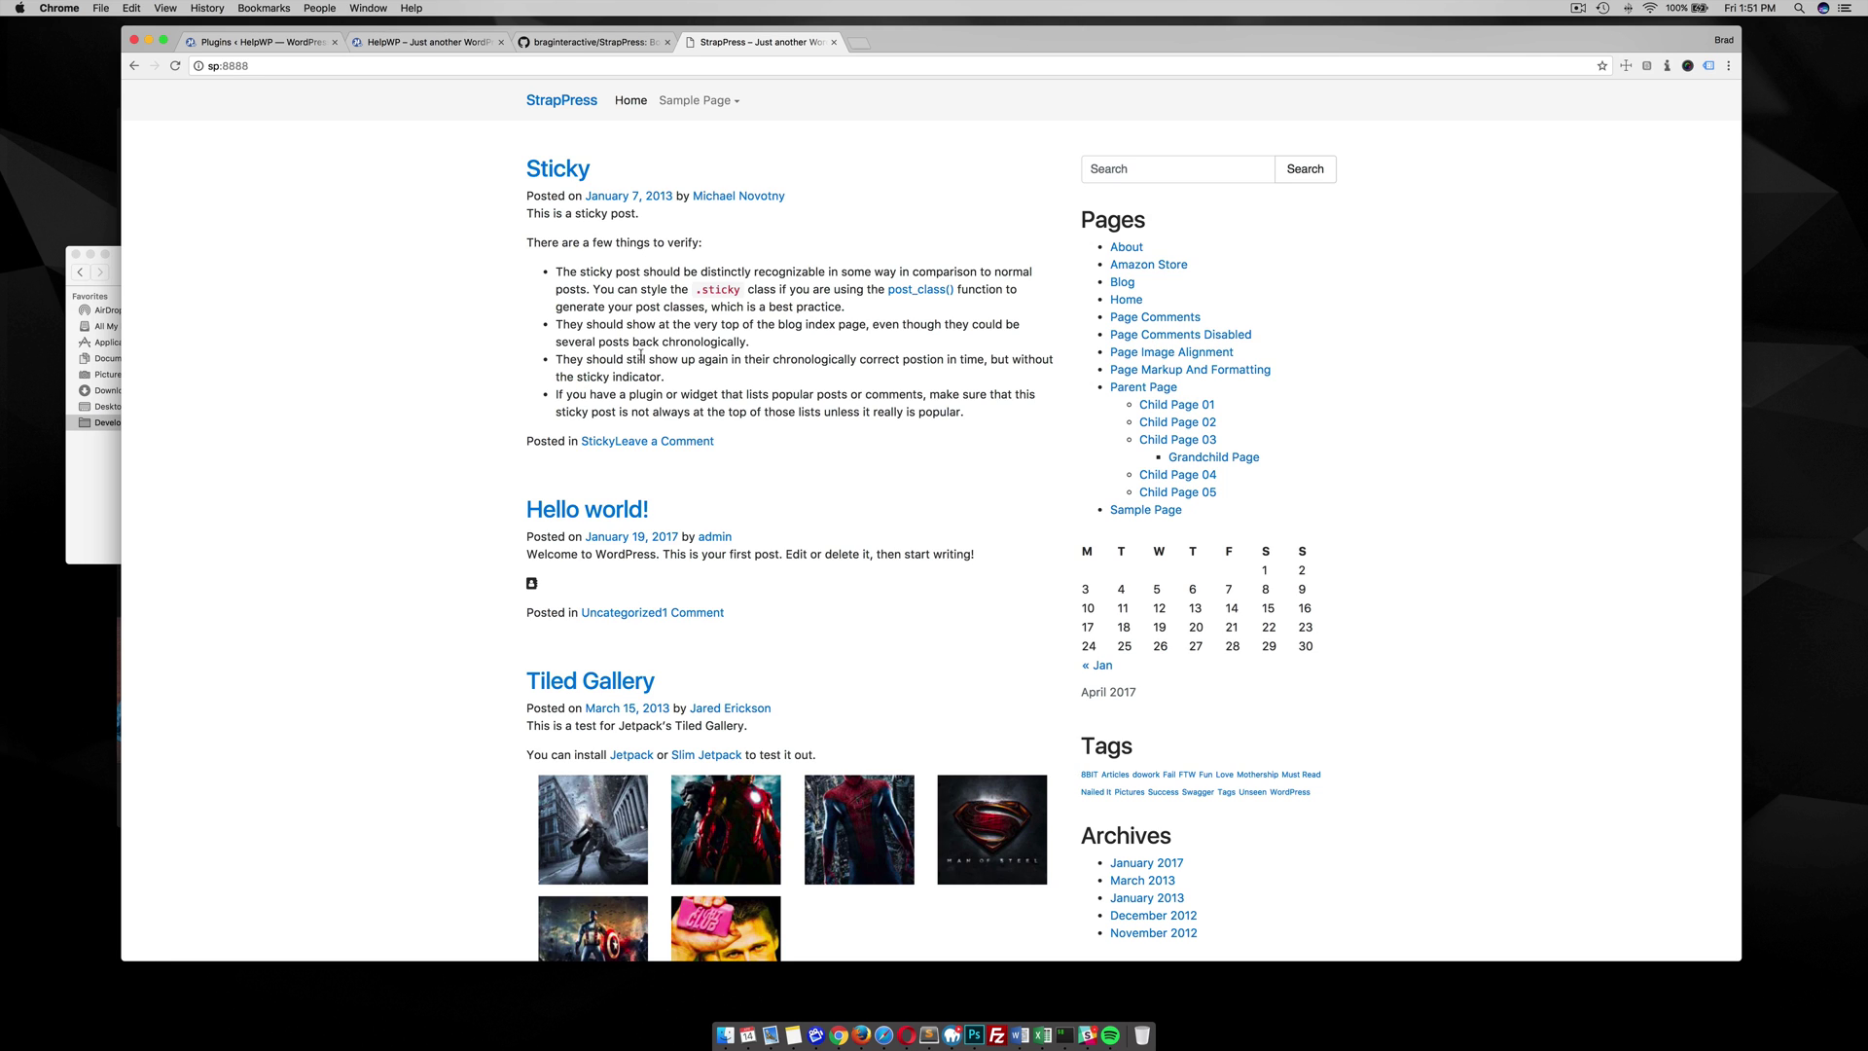
pyautogui.click(567, 46)
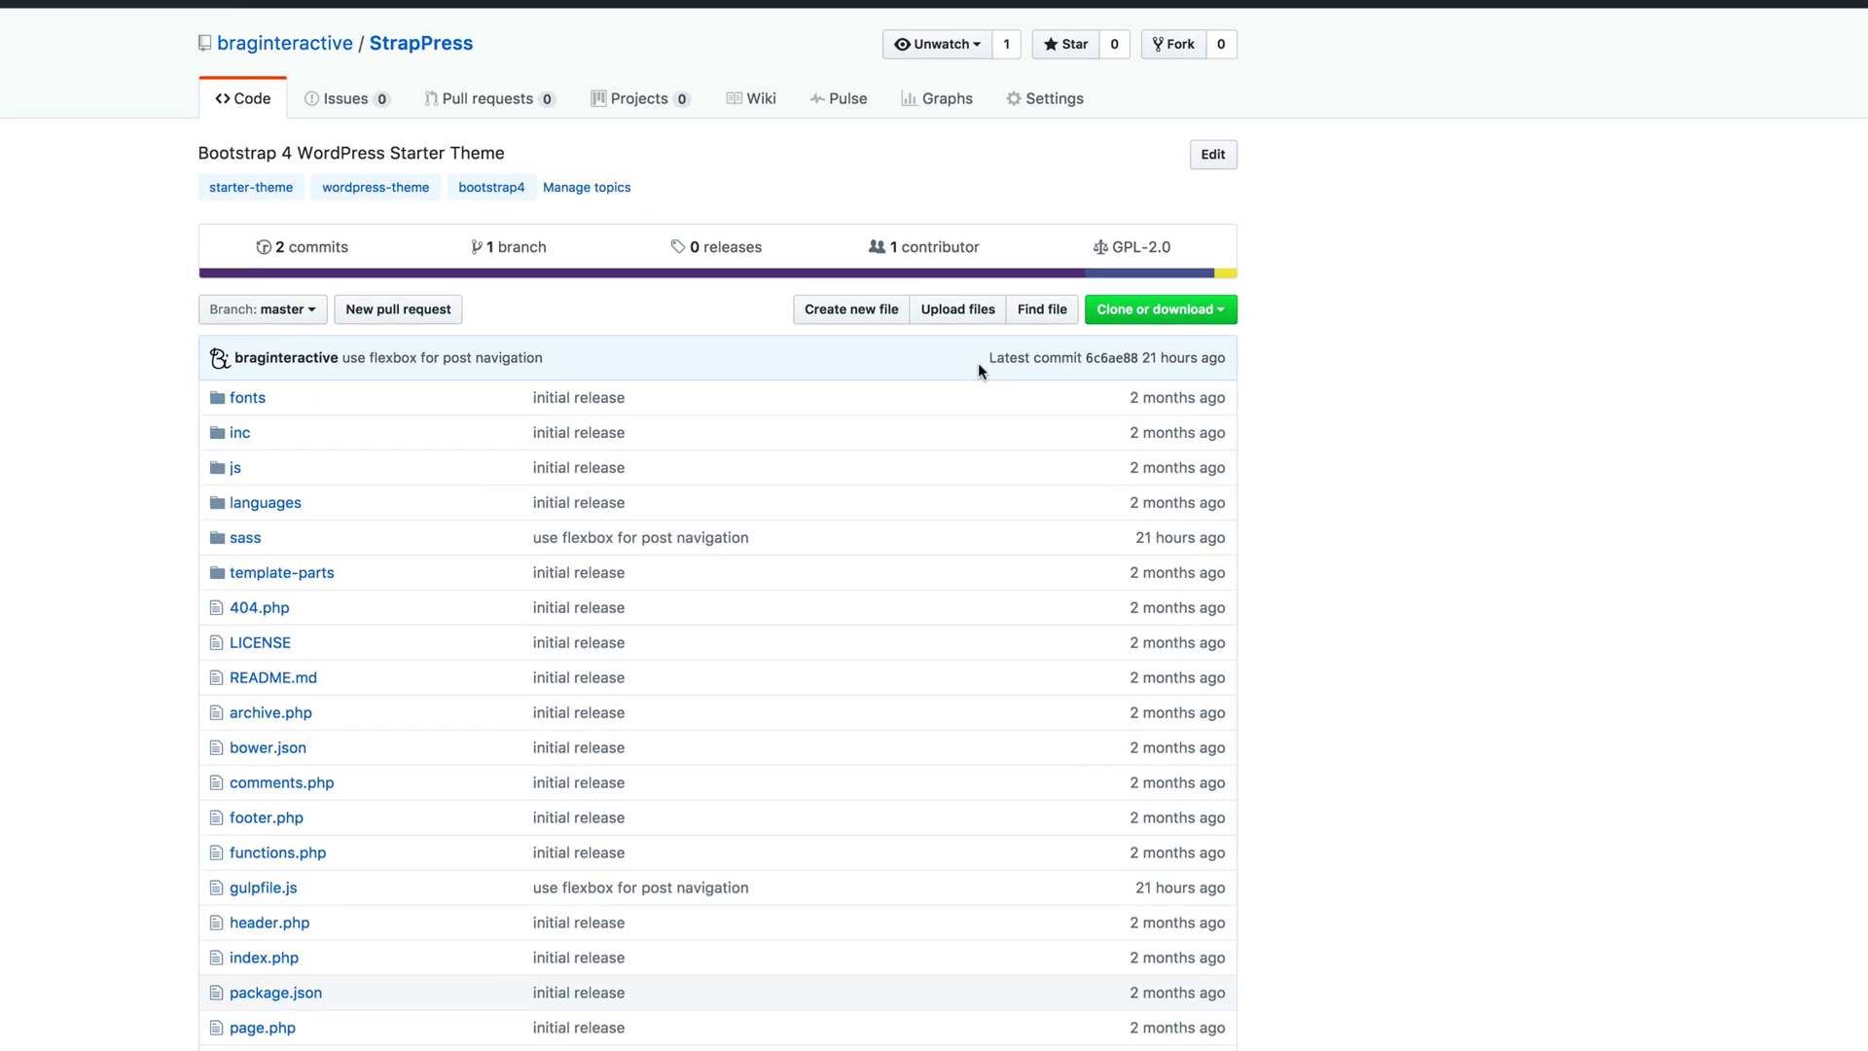
# Download the repository as StrapPress-master.zip through the Clone or download menu.
pyautogui.click(1137, 311)
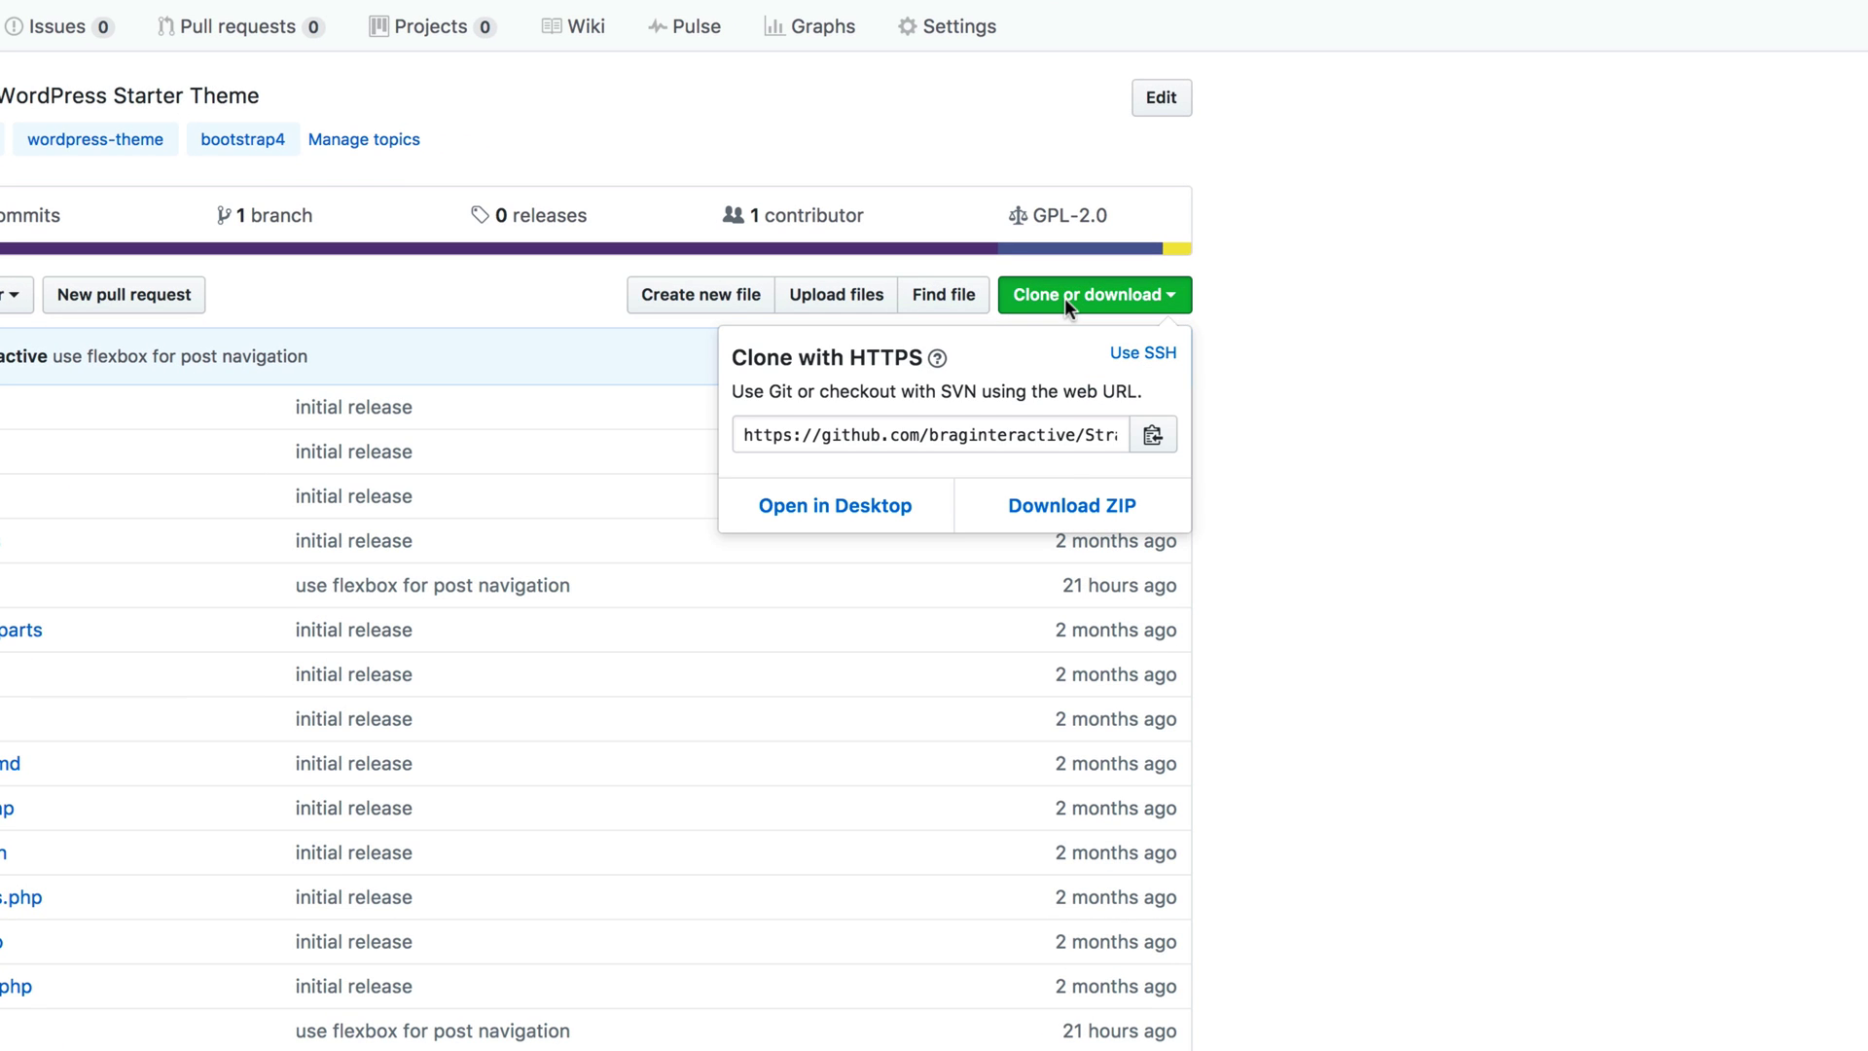
pyautogui.click(1049, 500)
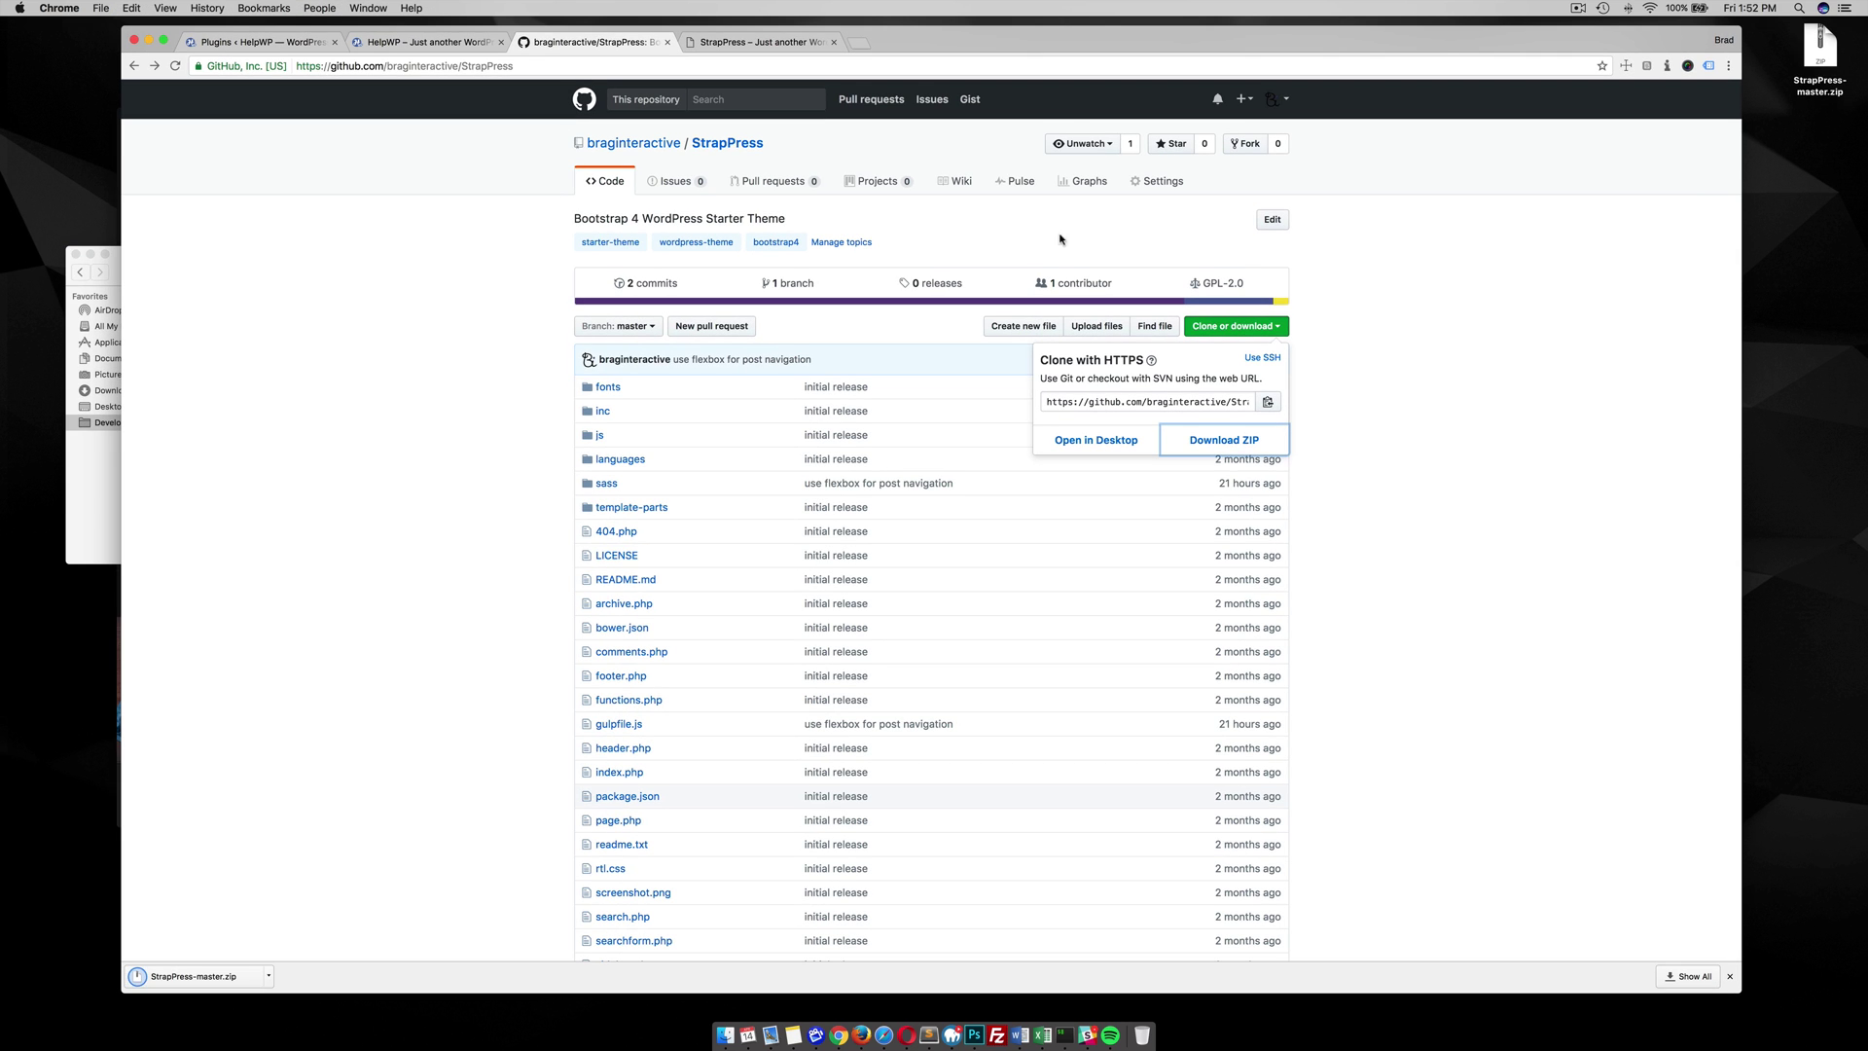
# Unzip StrapPress-master.zip on the Desktop and open the extracted folder.
pyautogui.doubleClick(1823, 57)
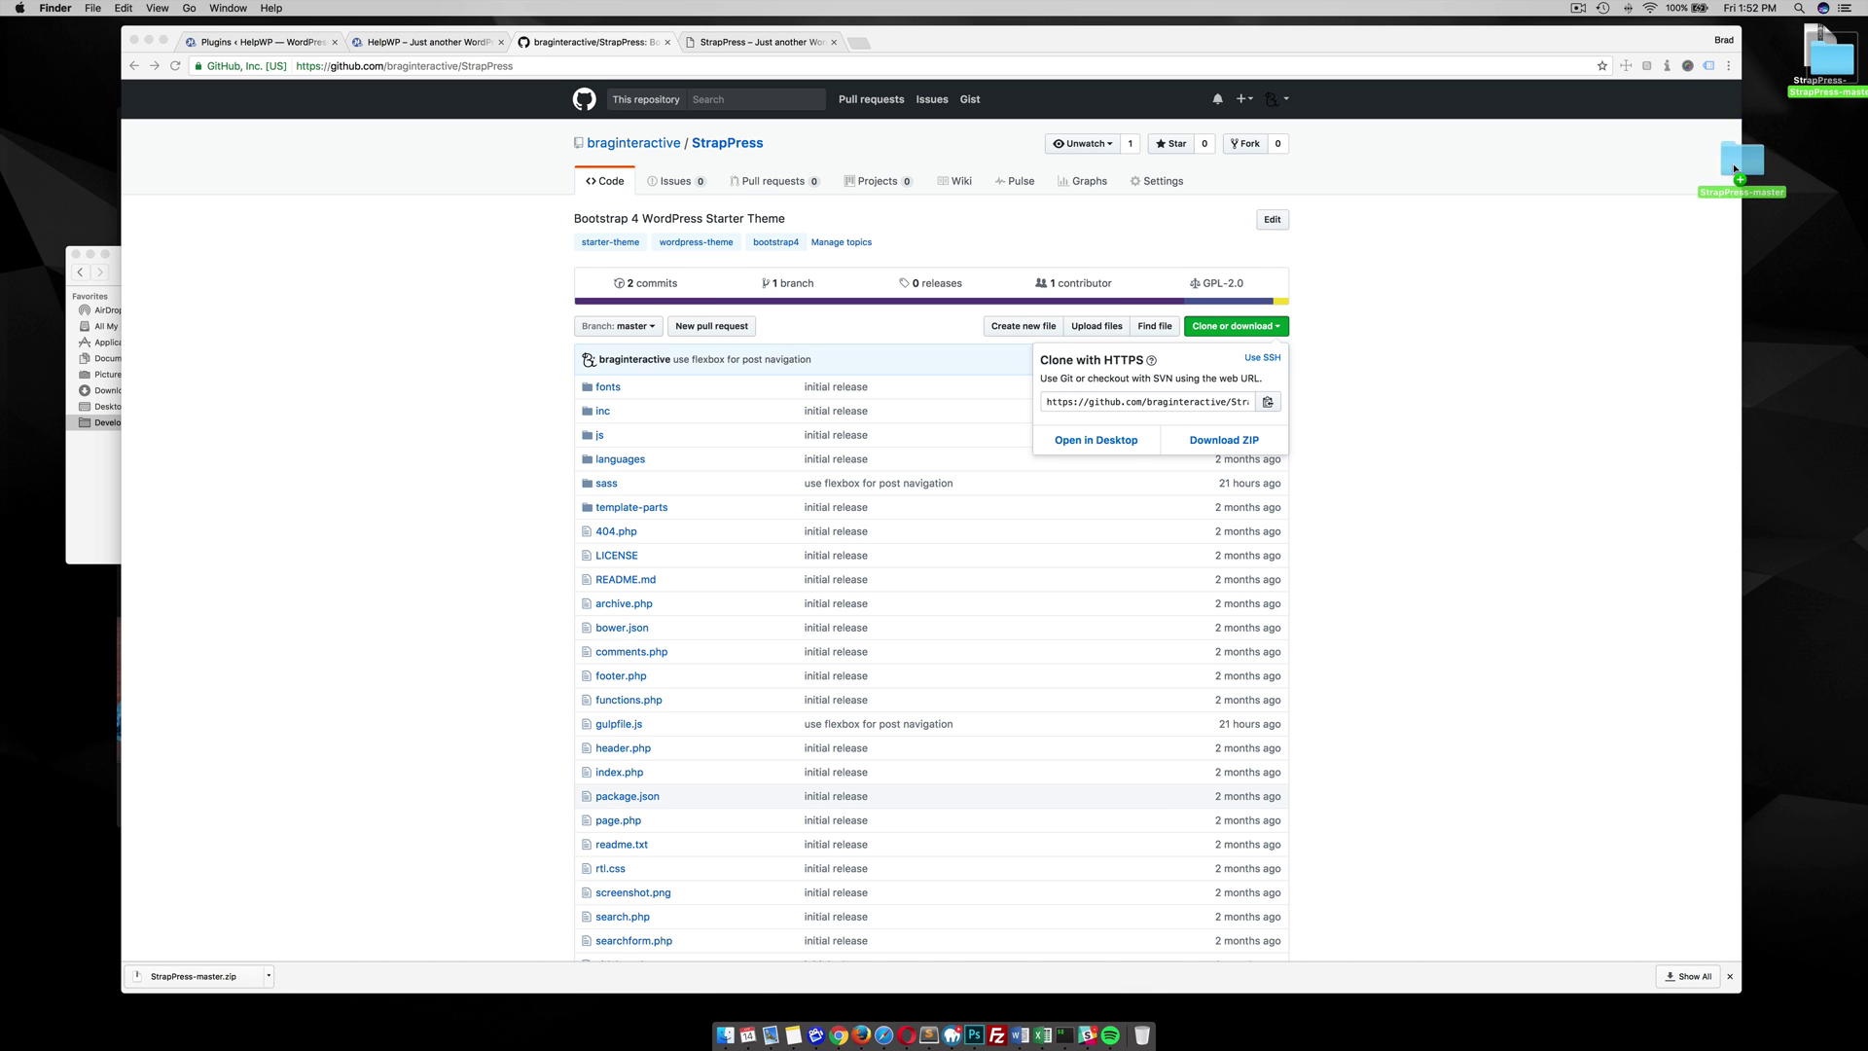
pyautogui.doubleClick(1788, 199)
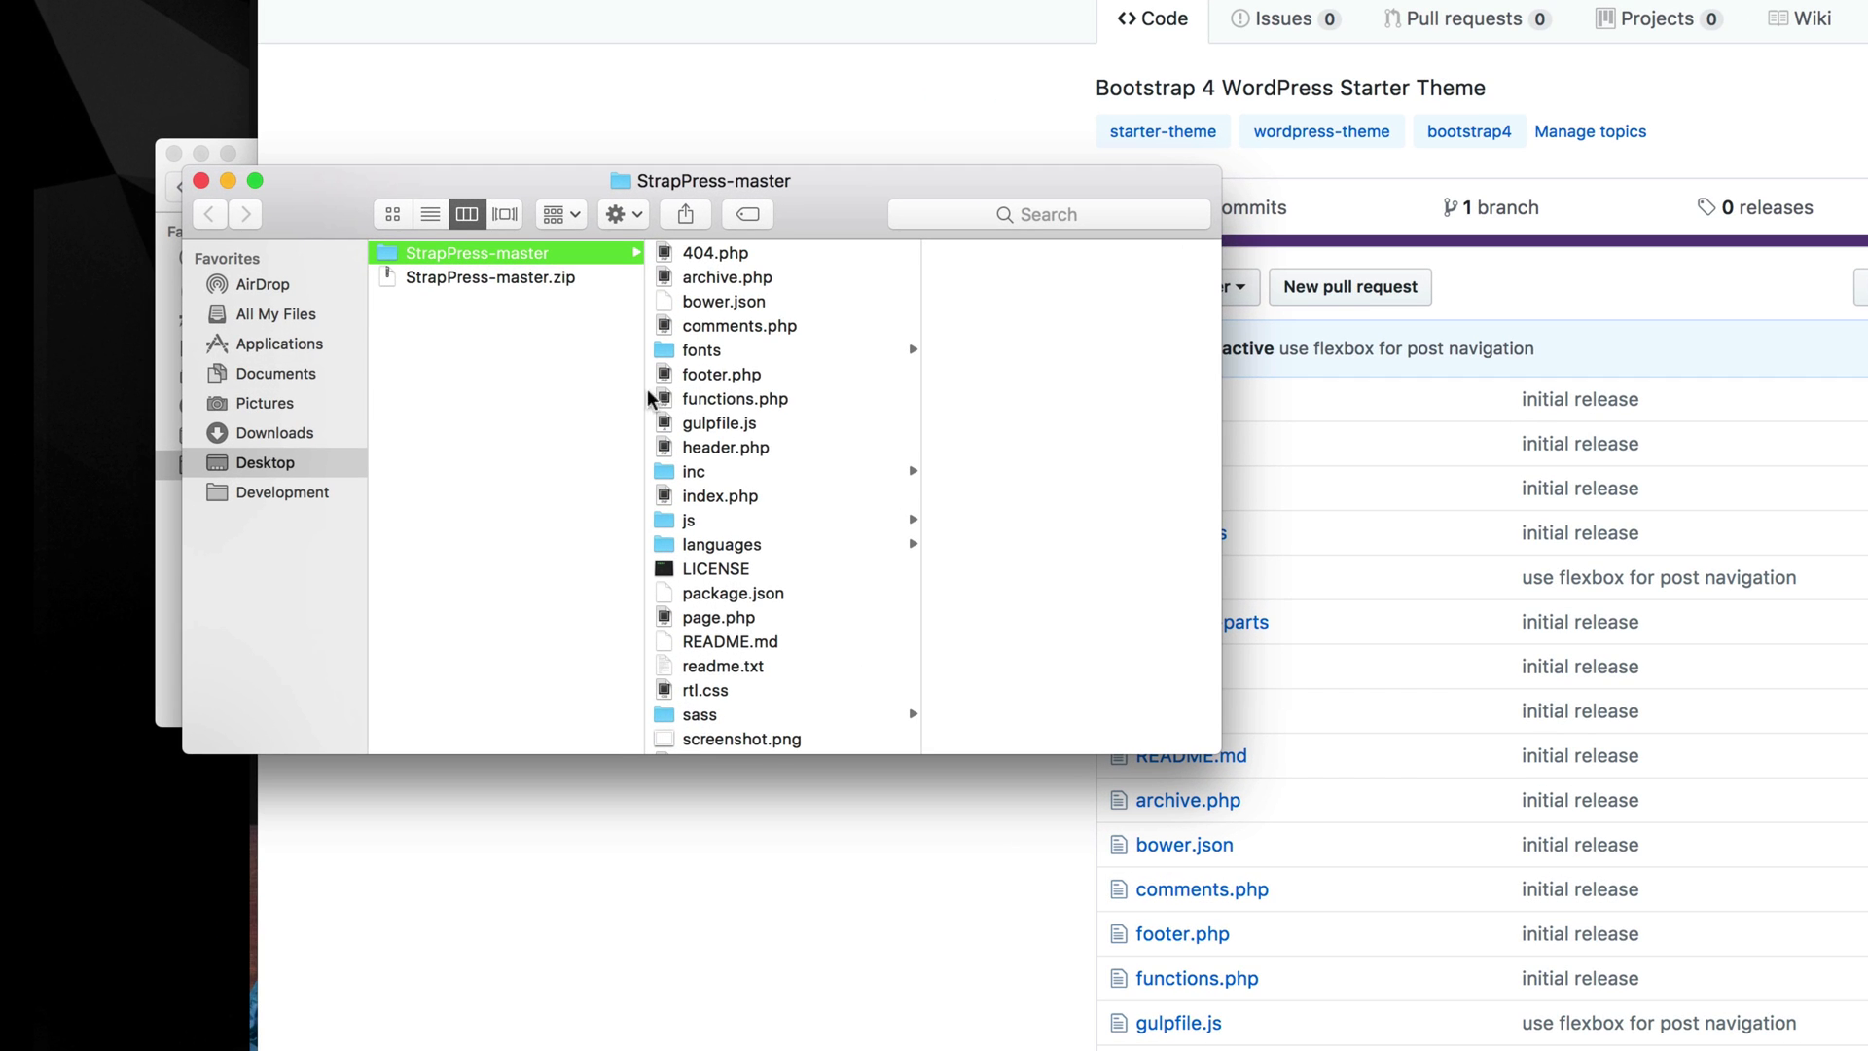
pyautogui.scroll(-5, 742, 491)
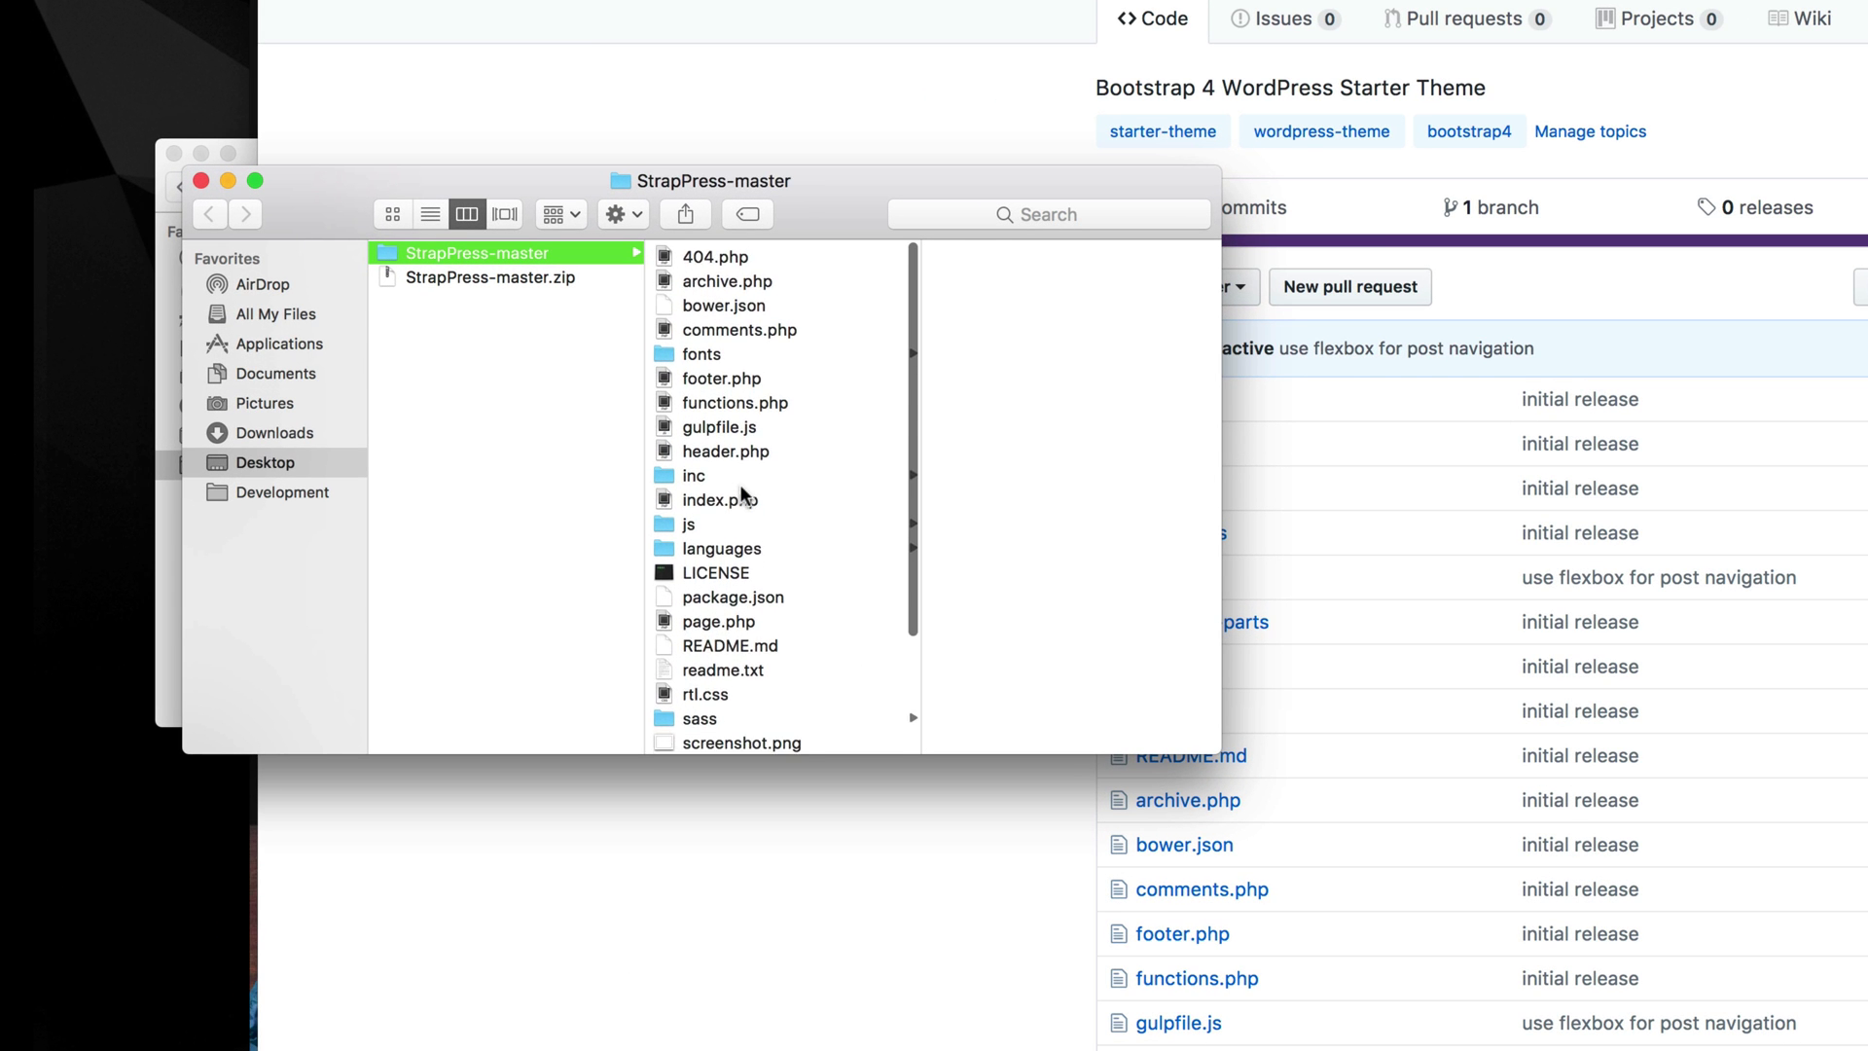
pyautogui.scroll(5, 742, 492)
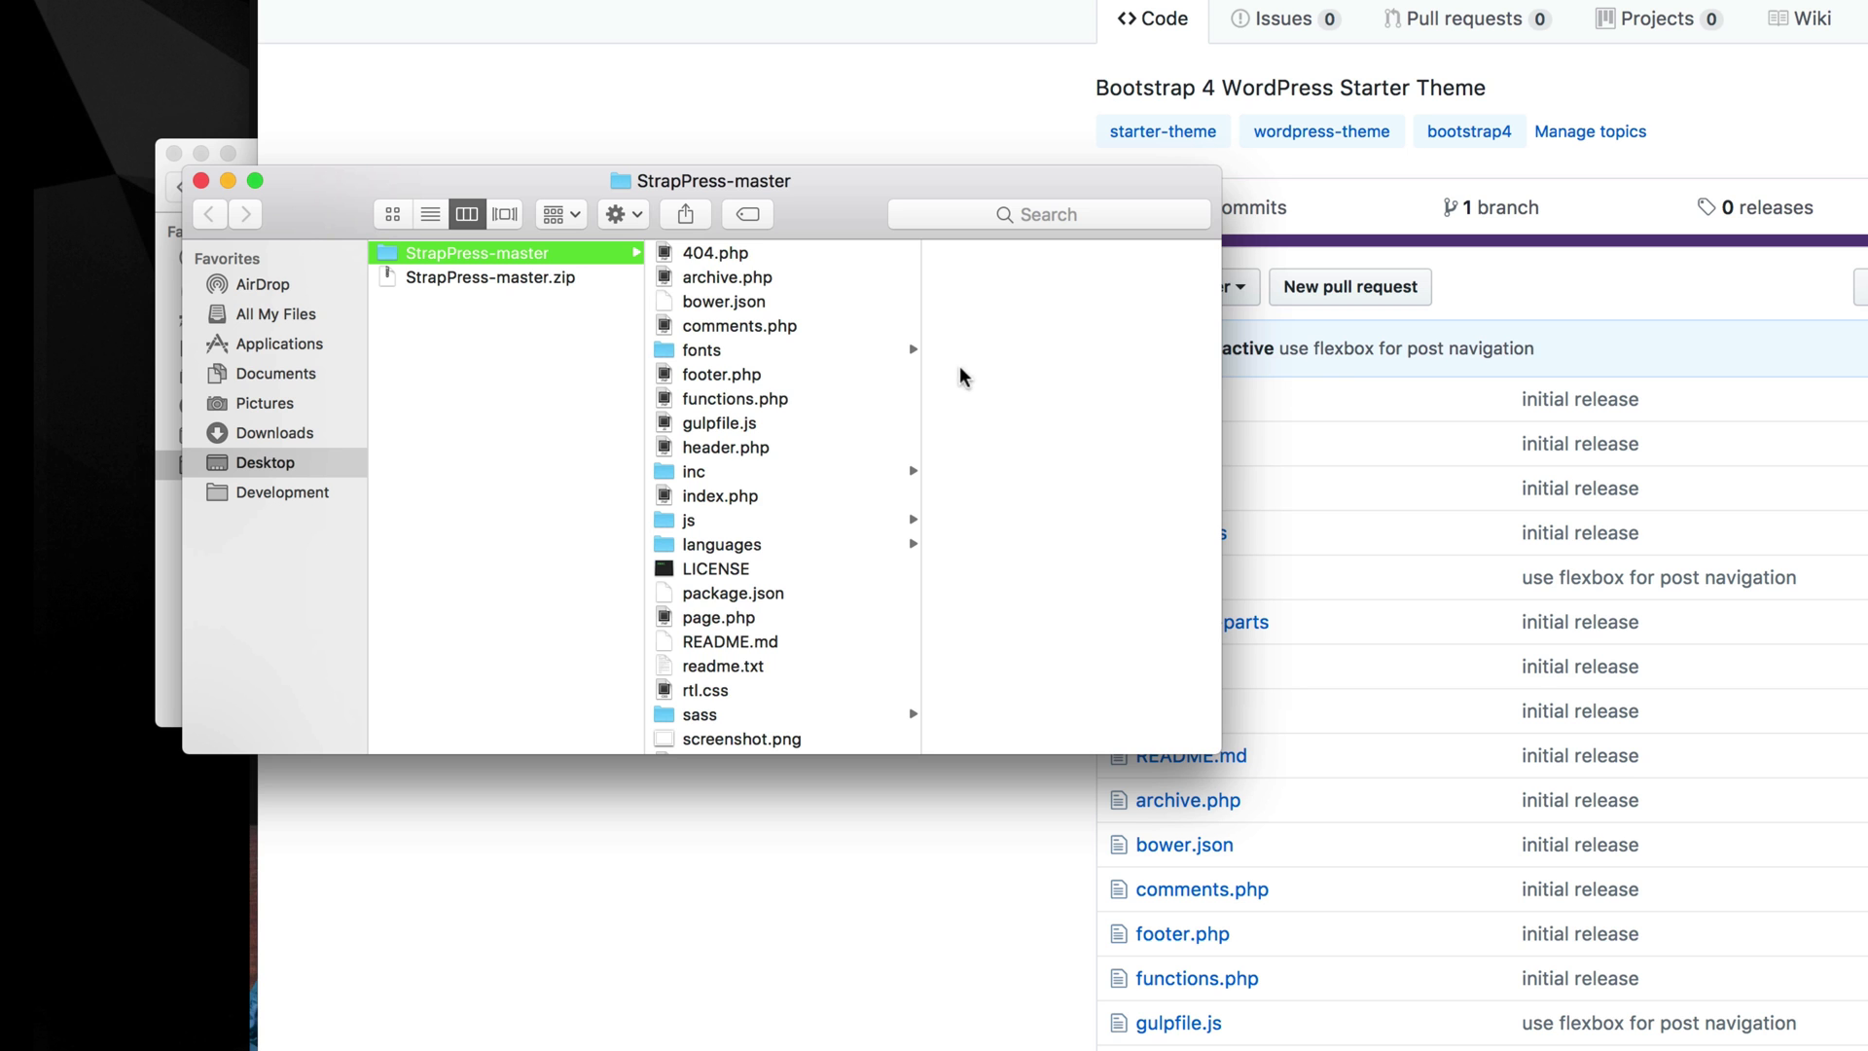
# Move the StrapPress-master folder into wp-content/themes beside helpwp and the twenty-series themes.
pyautogui.moveTo(420, 187); pyautogui.dragTo(1214, 302)
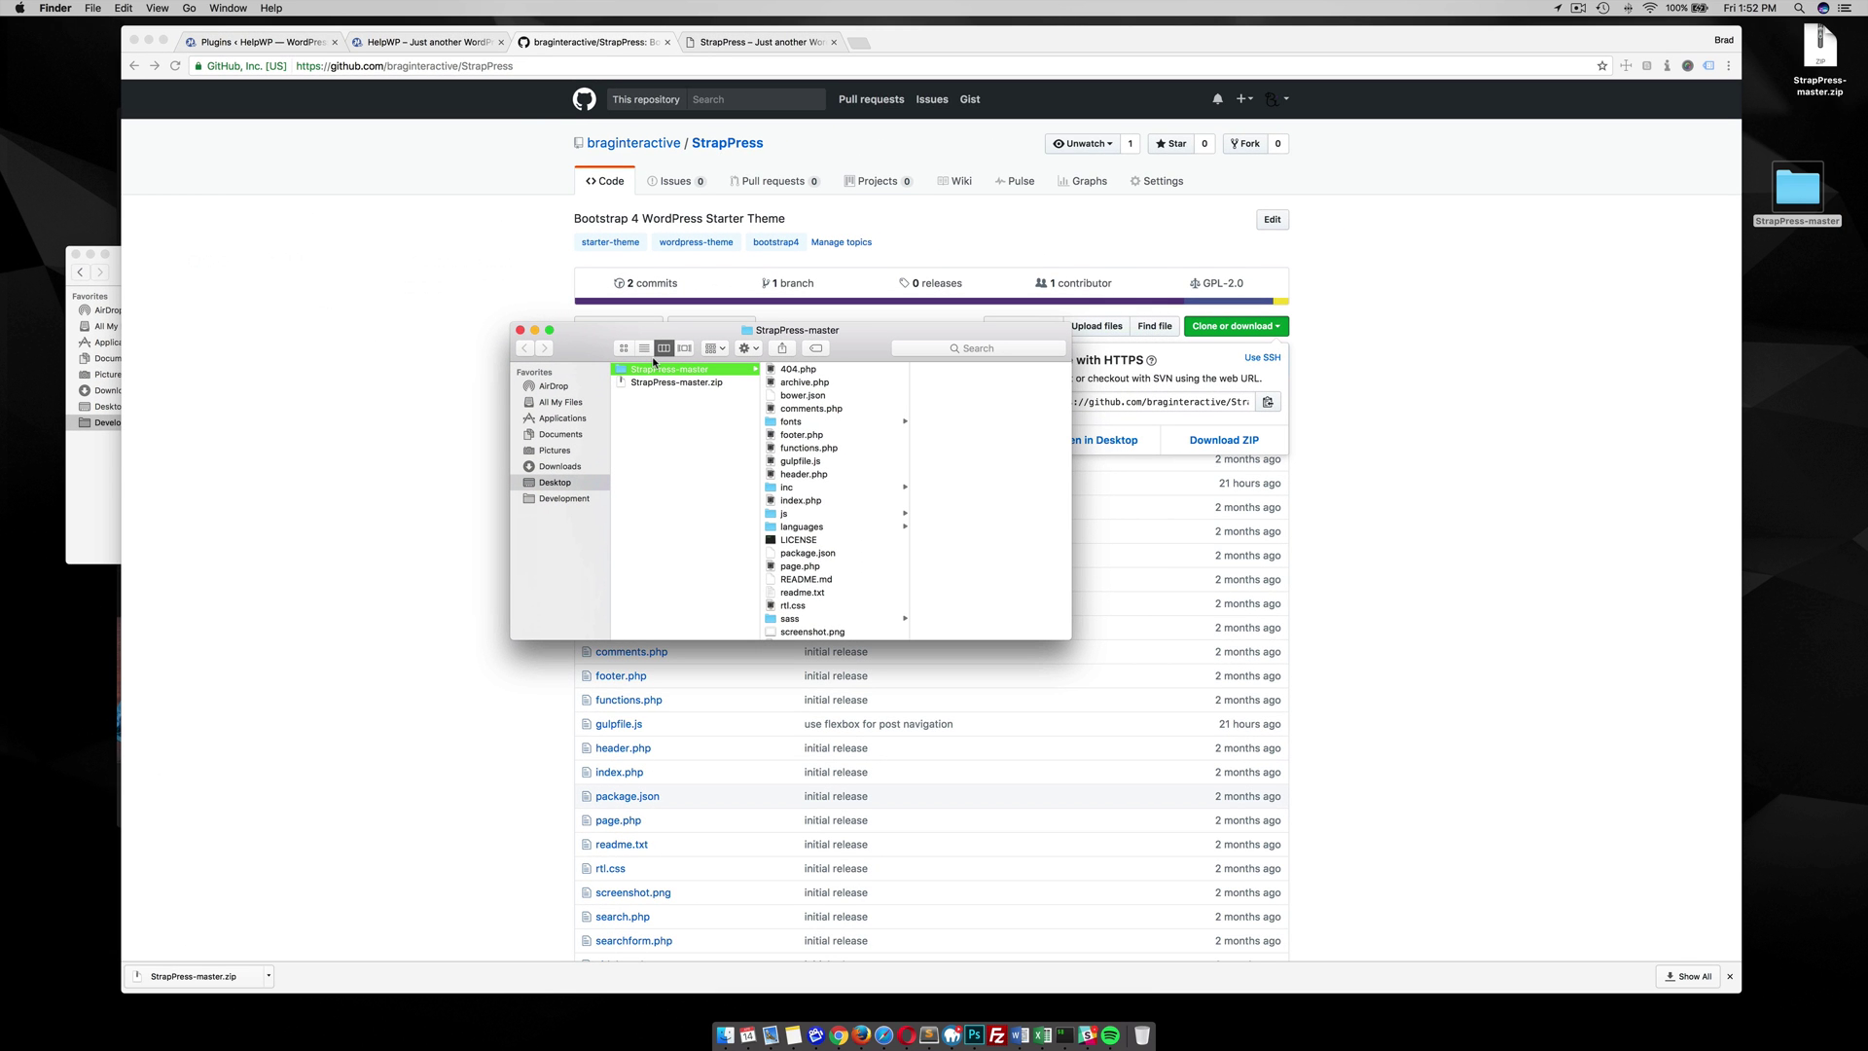
pyautogui.moveTo(654, 367); pyautogui.dragTo(805, 408)
pyautogui.moveTo(584, 336); pyautogui.dragTo(1346, 333)
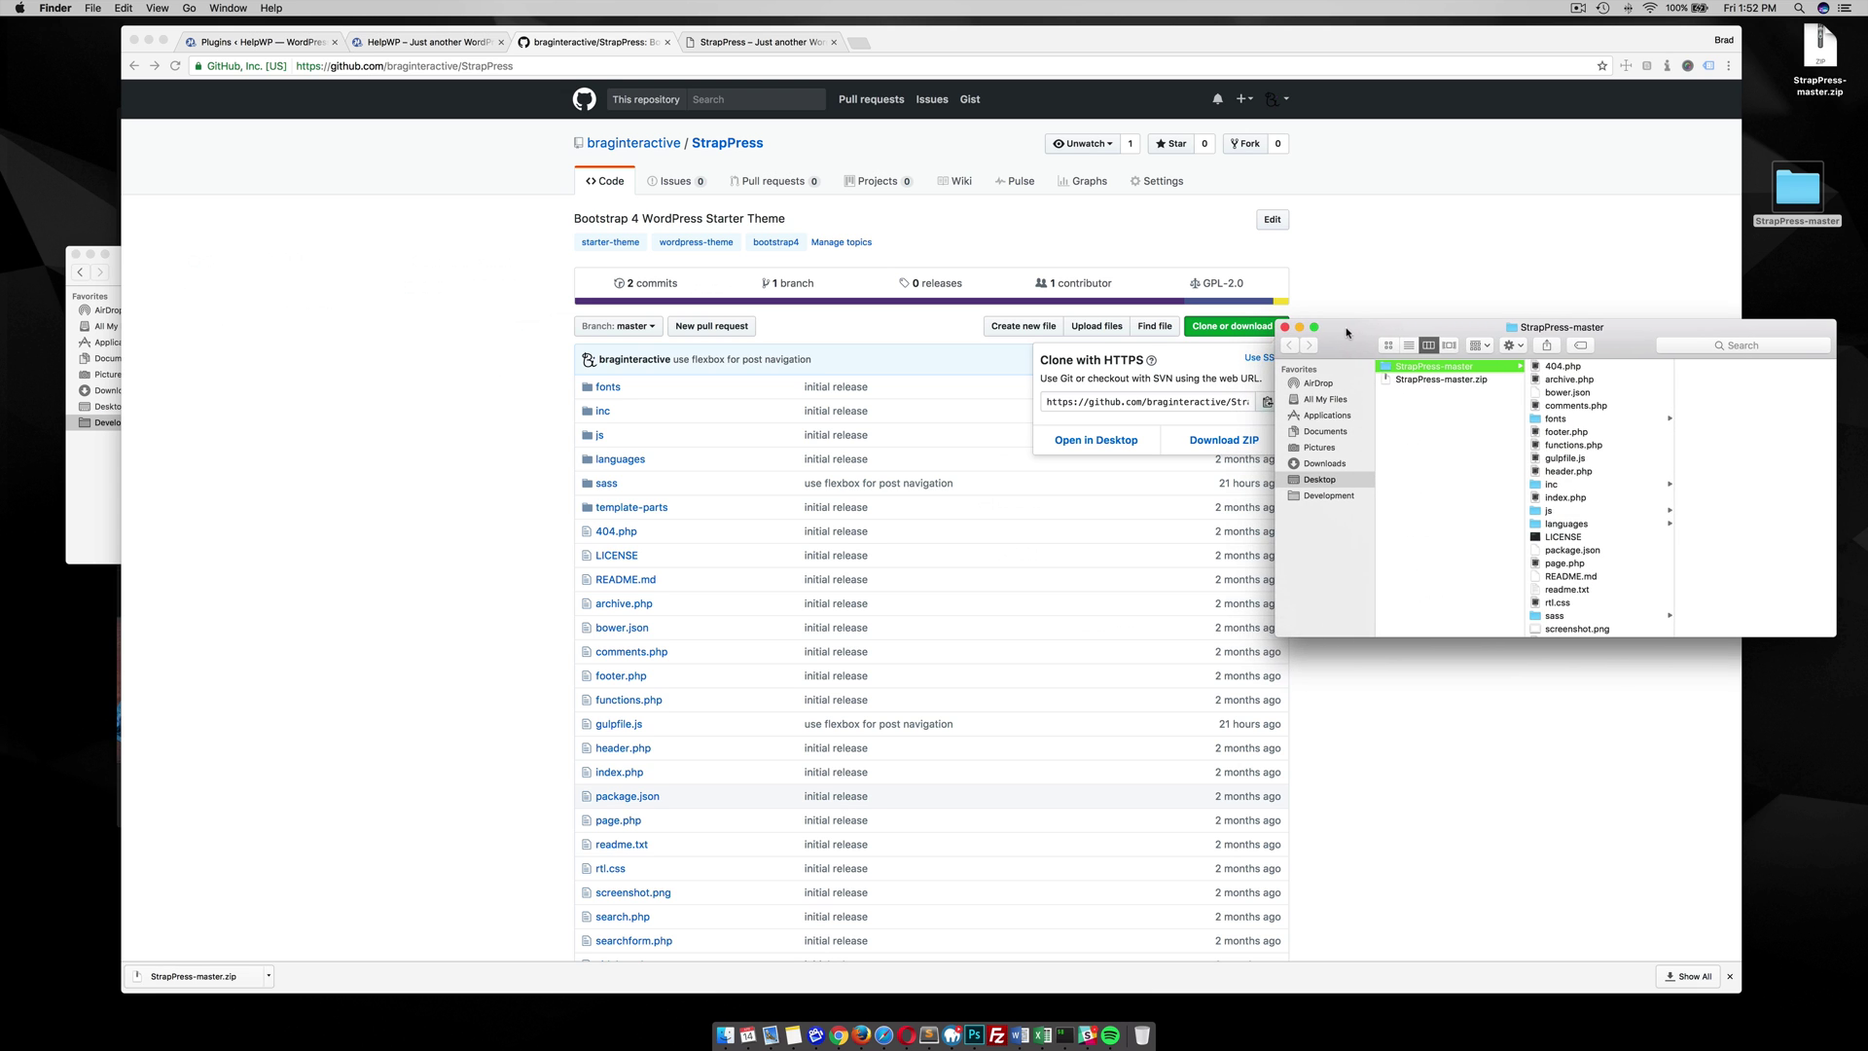
pyautogui.click(104, 461)
pyautogui.hscroll(-3, 255, 428)
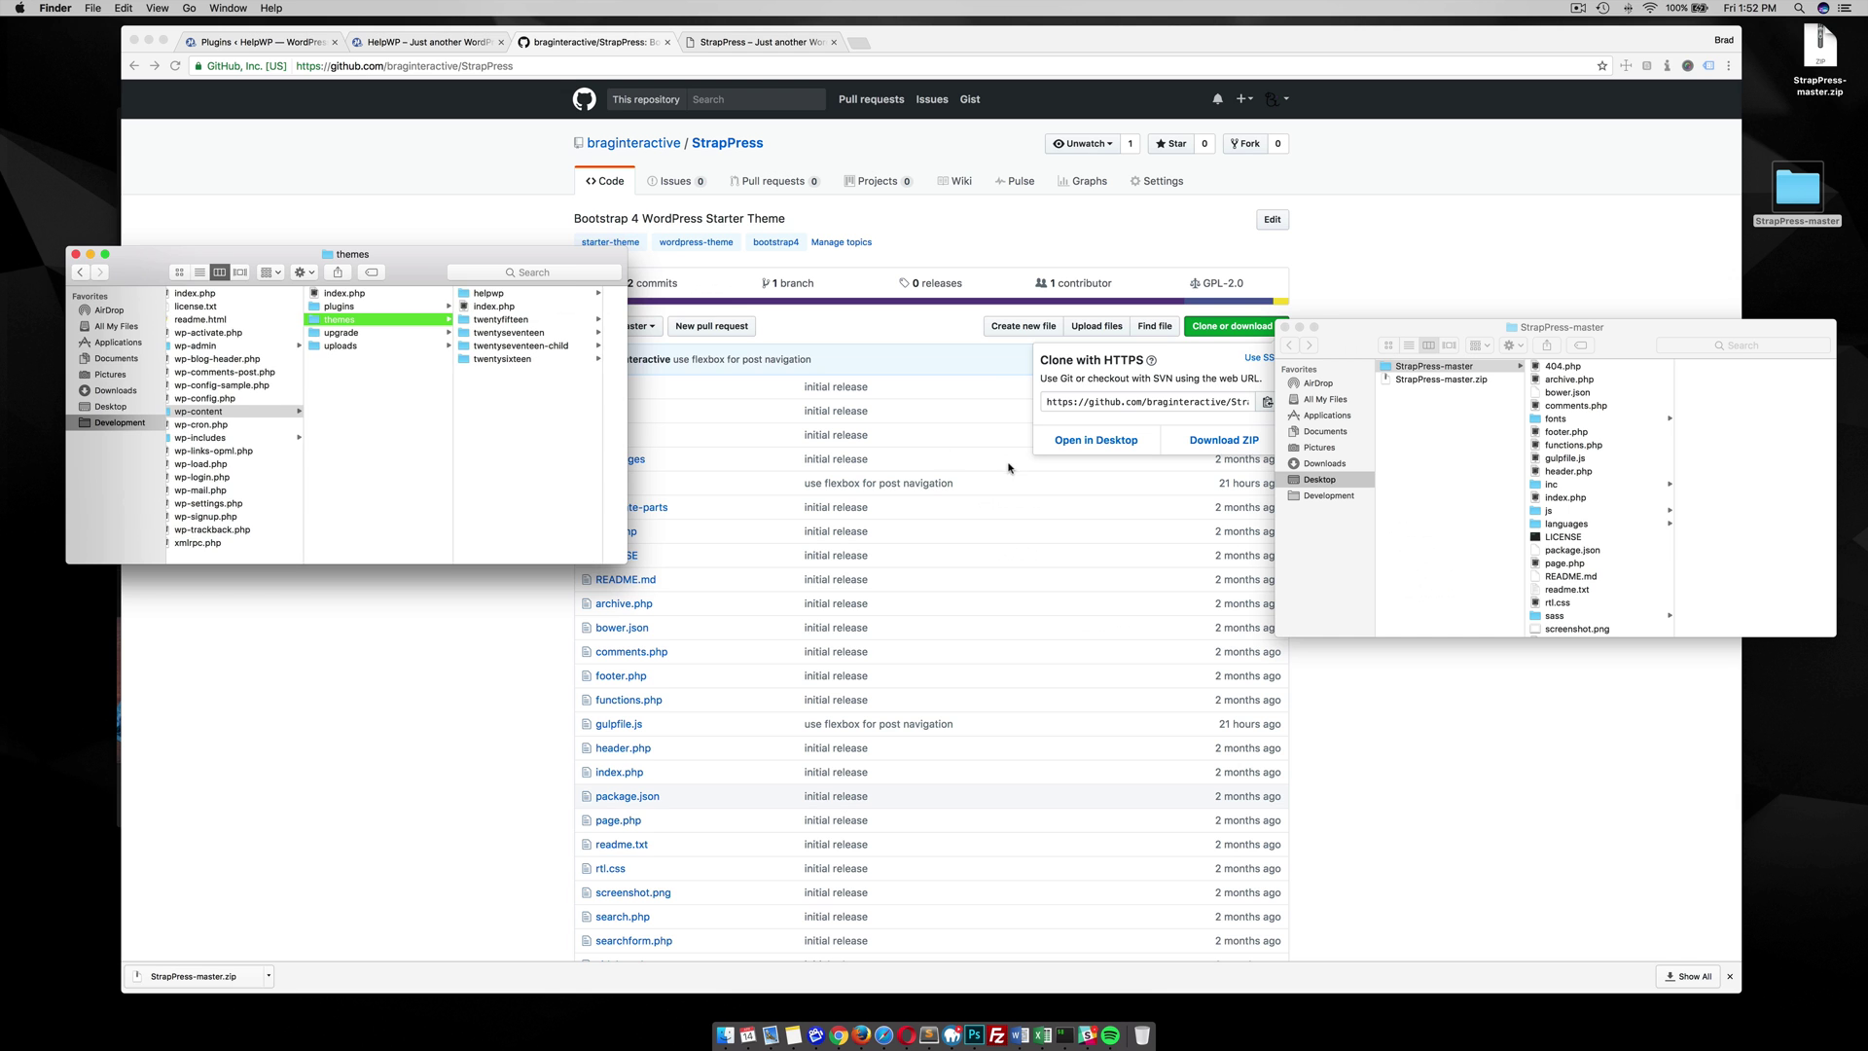
pyautogui.moveTo(1389, 369); pyautogui.dragTo(503, 414)
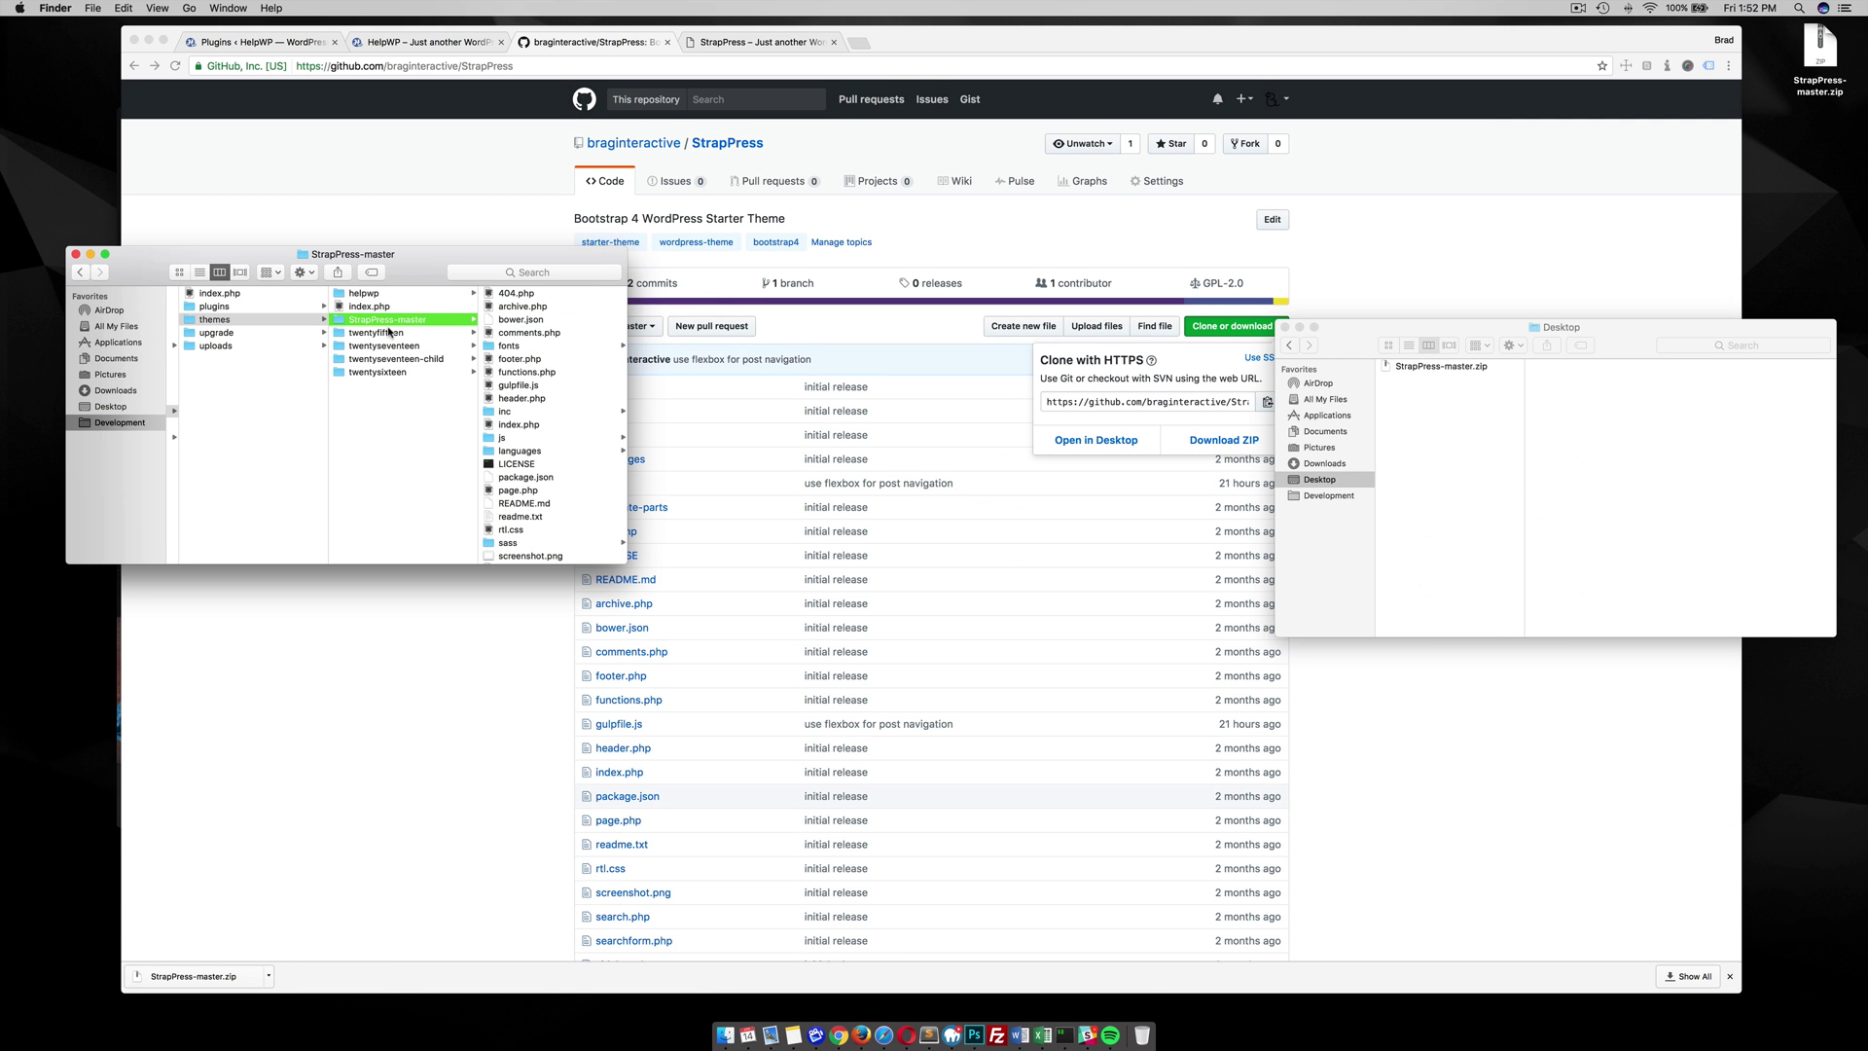
# Activate the StrapPress theme from Appearance > Themes in the HelpWP admin.
pyautogui.click(387, 195)
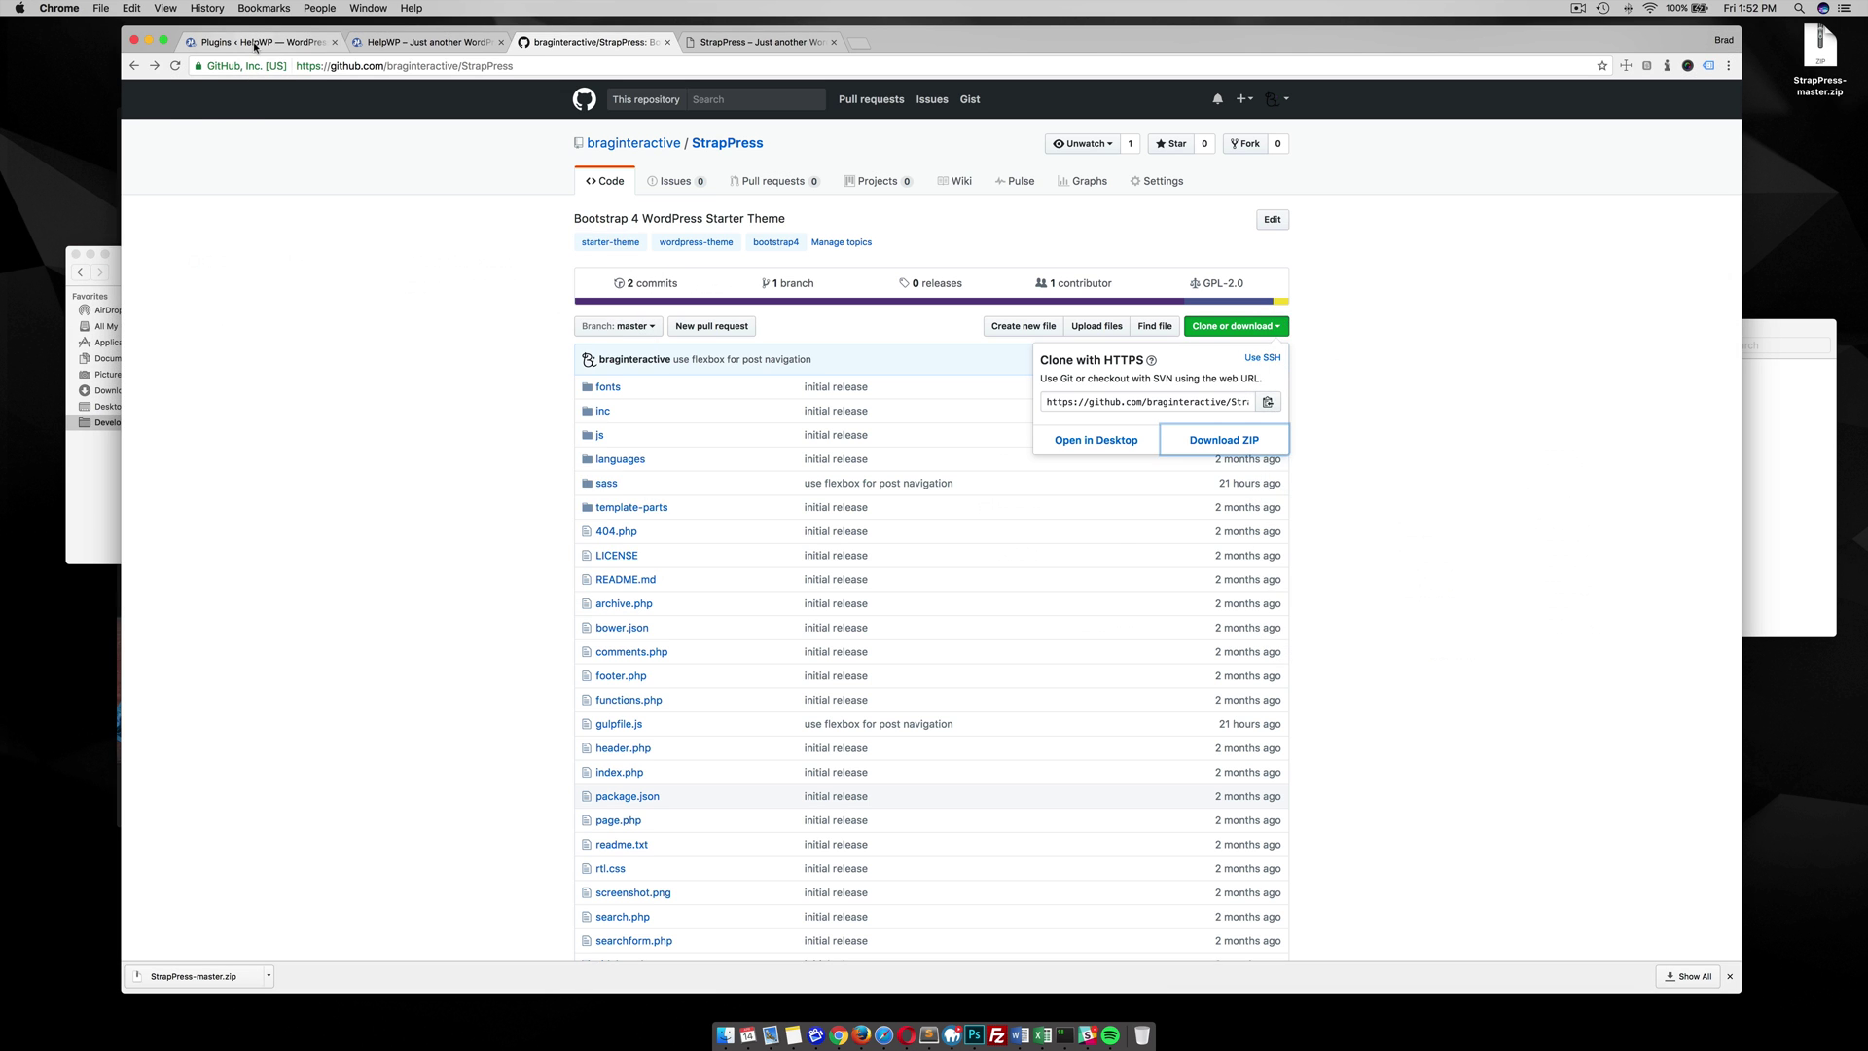
pyautogui.click(255, 44)
pyautogui.moveTo(185, 264)
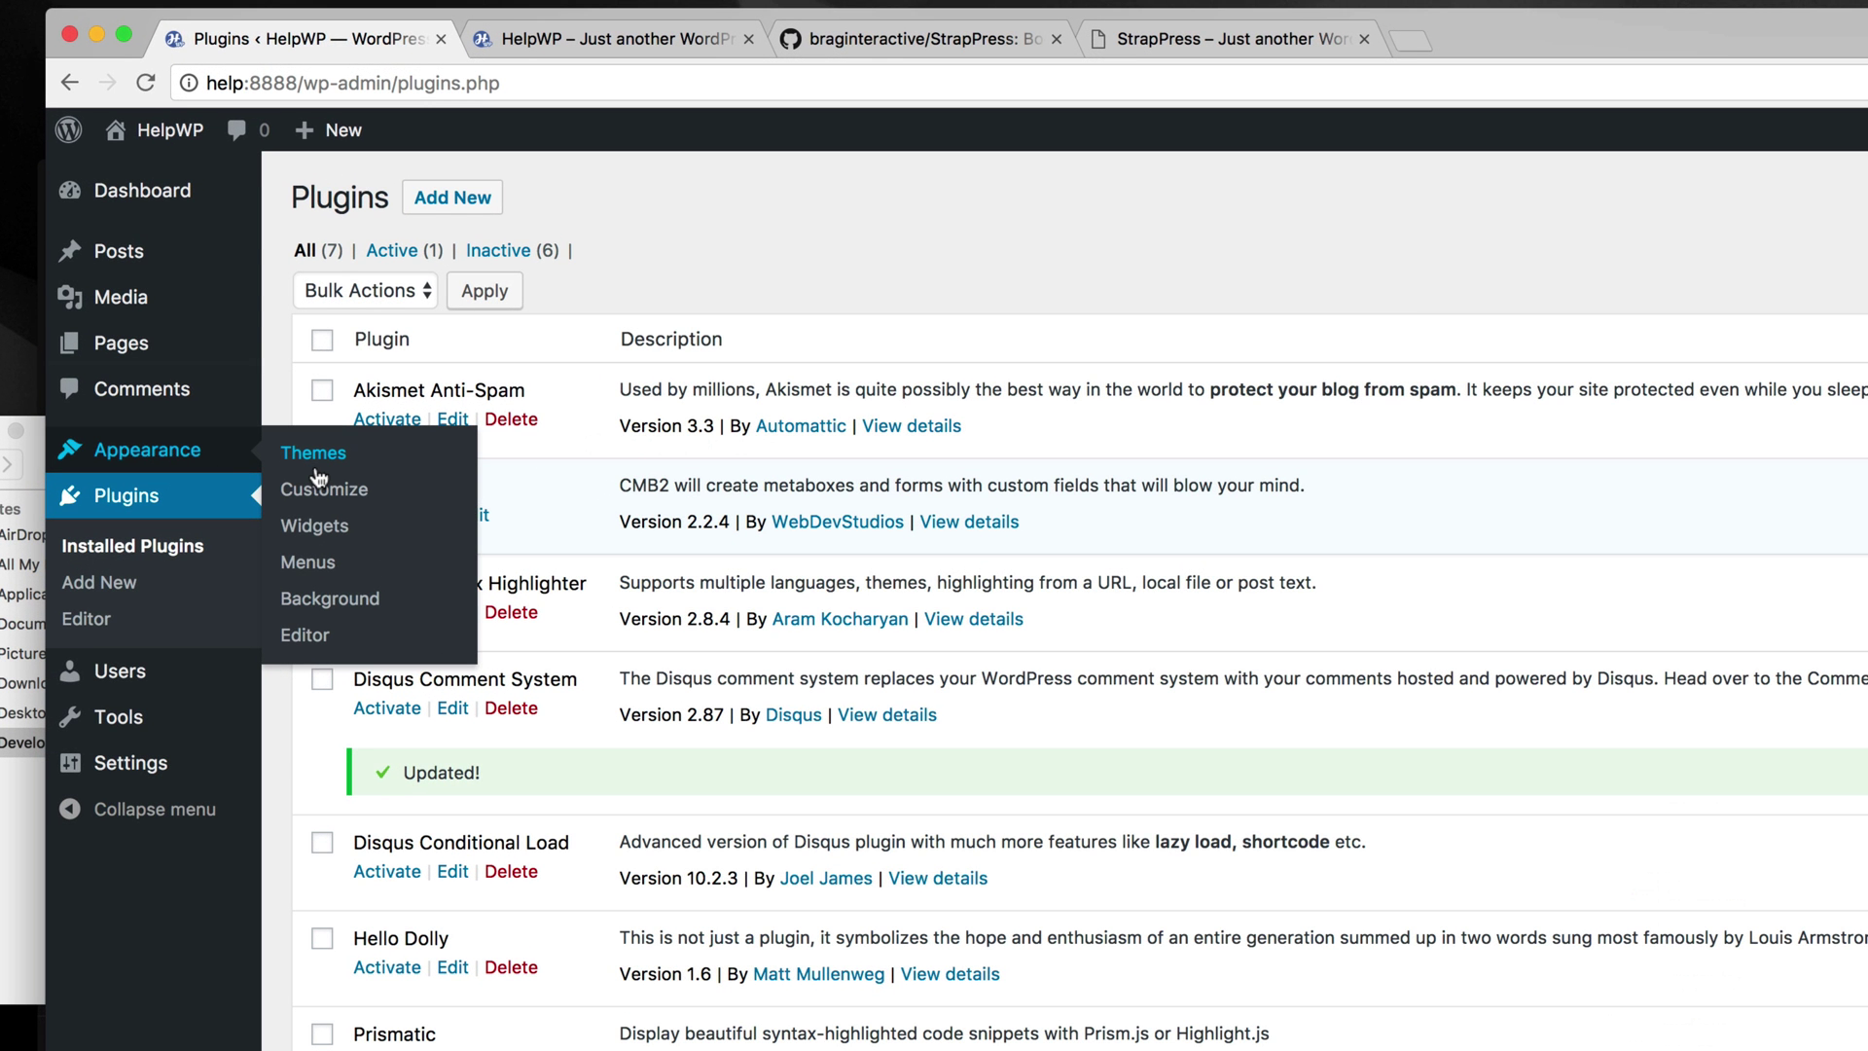
pyautogui.click(267, 272)
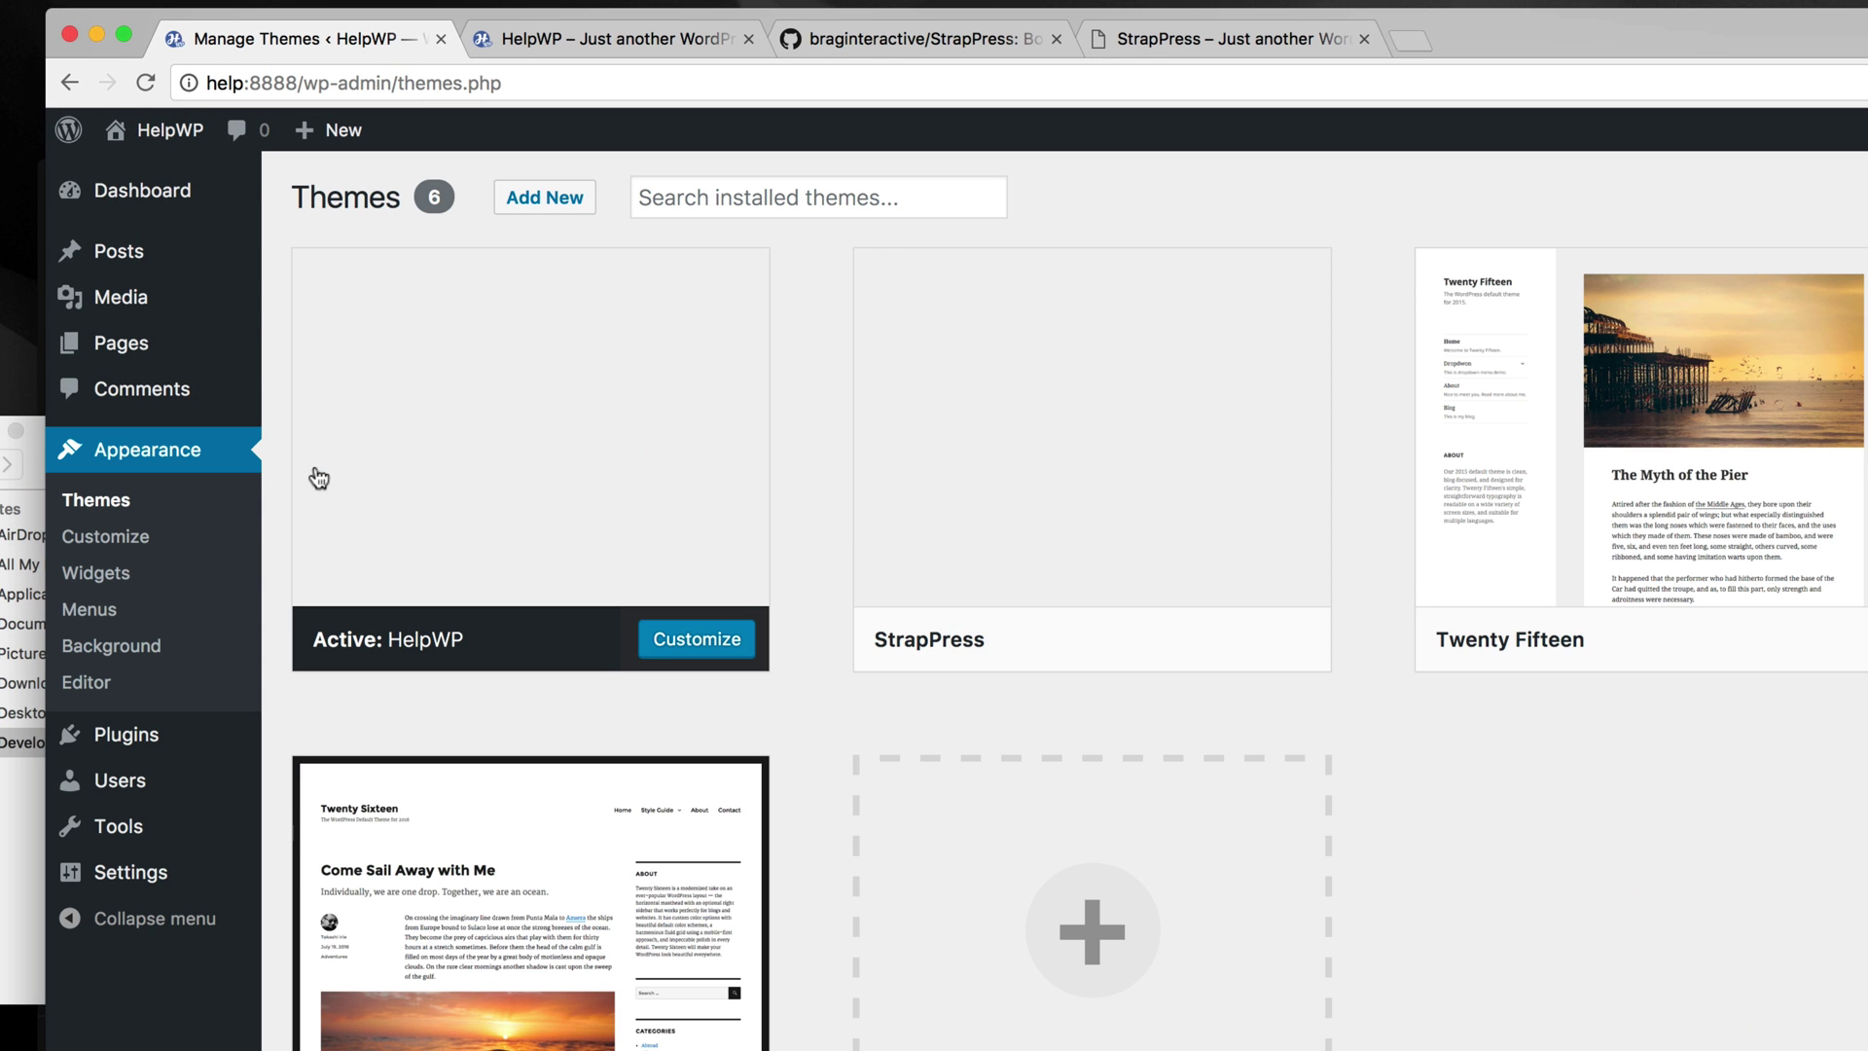
pyautogui.moveTo(1151, 480)
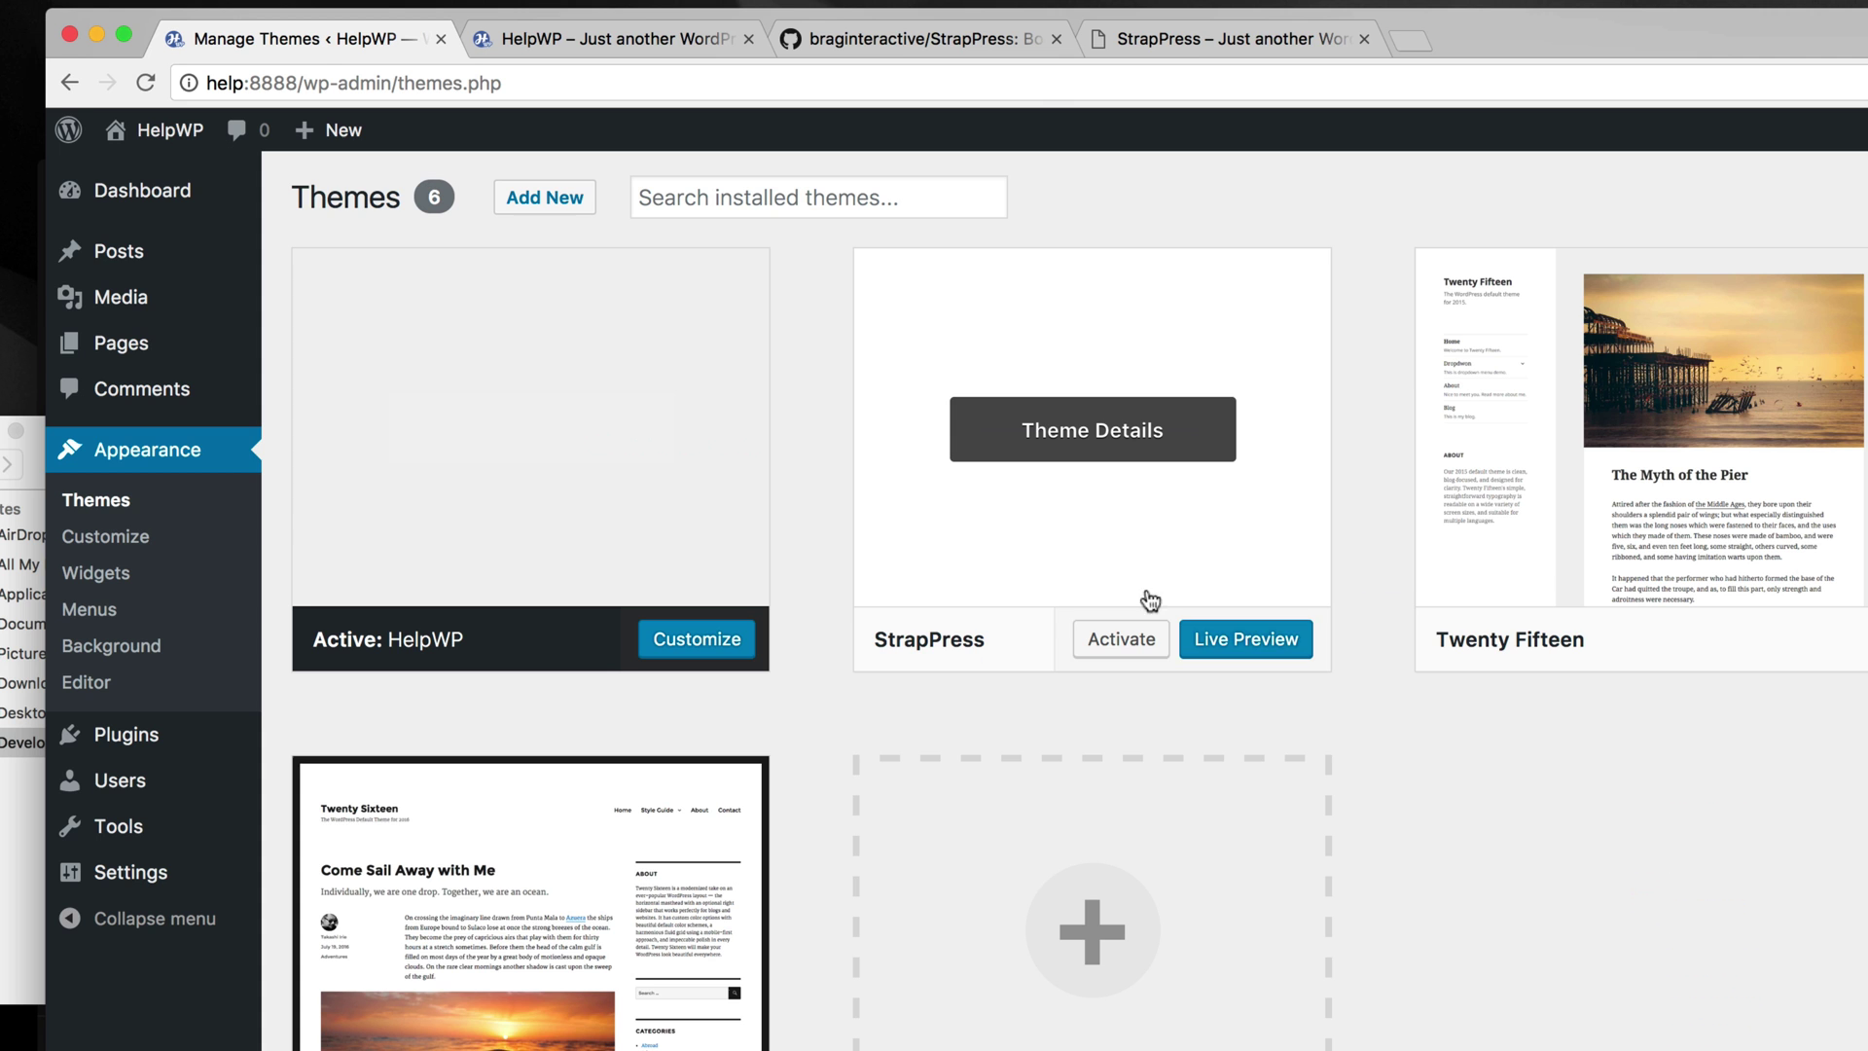
pyautogui.click(1119, 639)
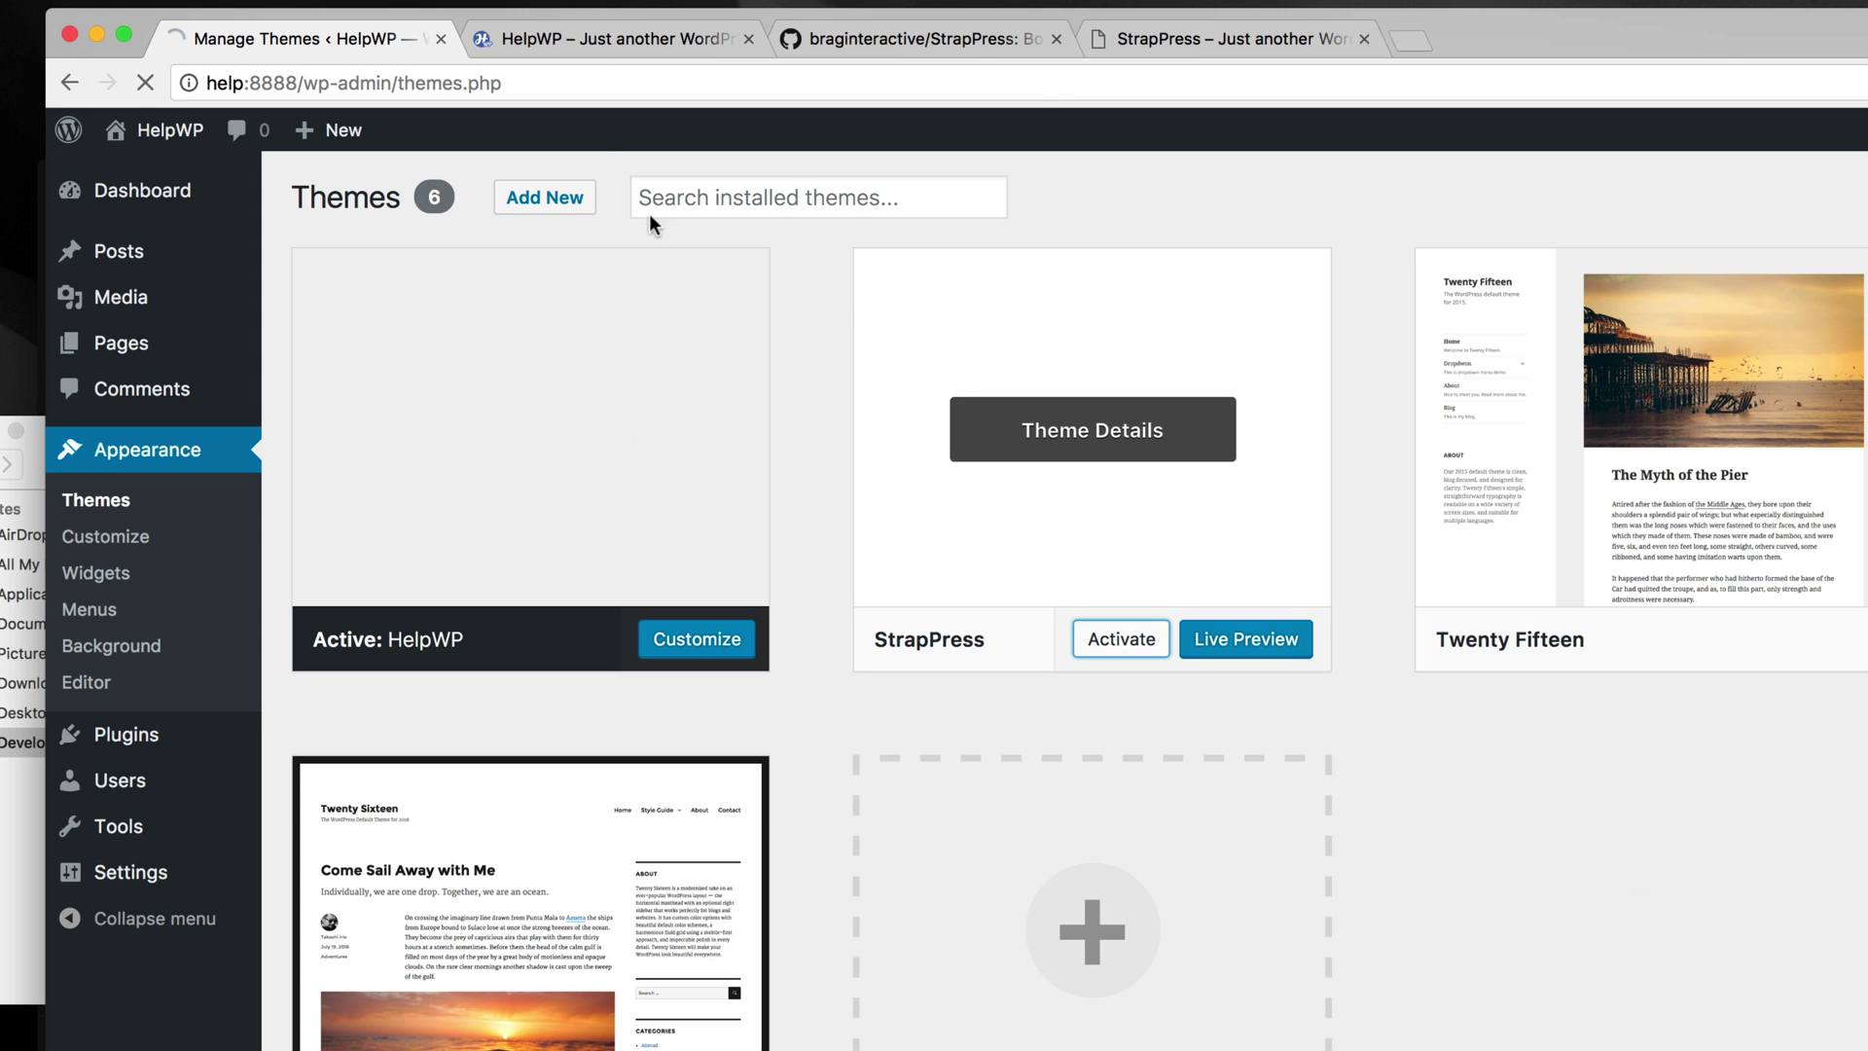
# Reload localhost:3000 and view the 'Here is another Post' article and Sample Page in StrapPress.
pyautogui.click(580, 41)
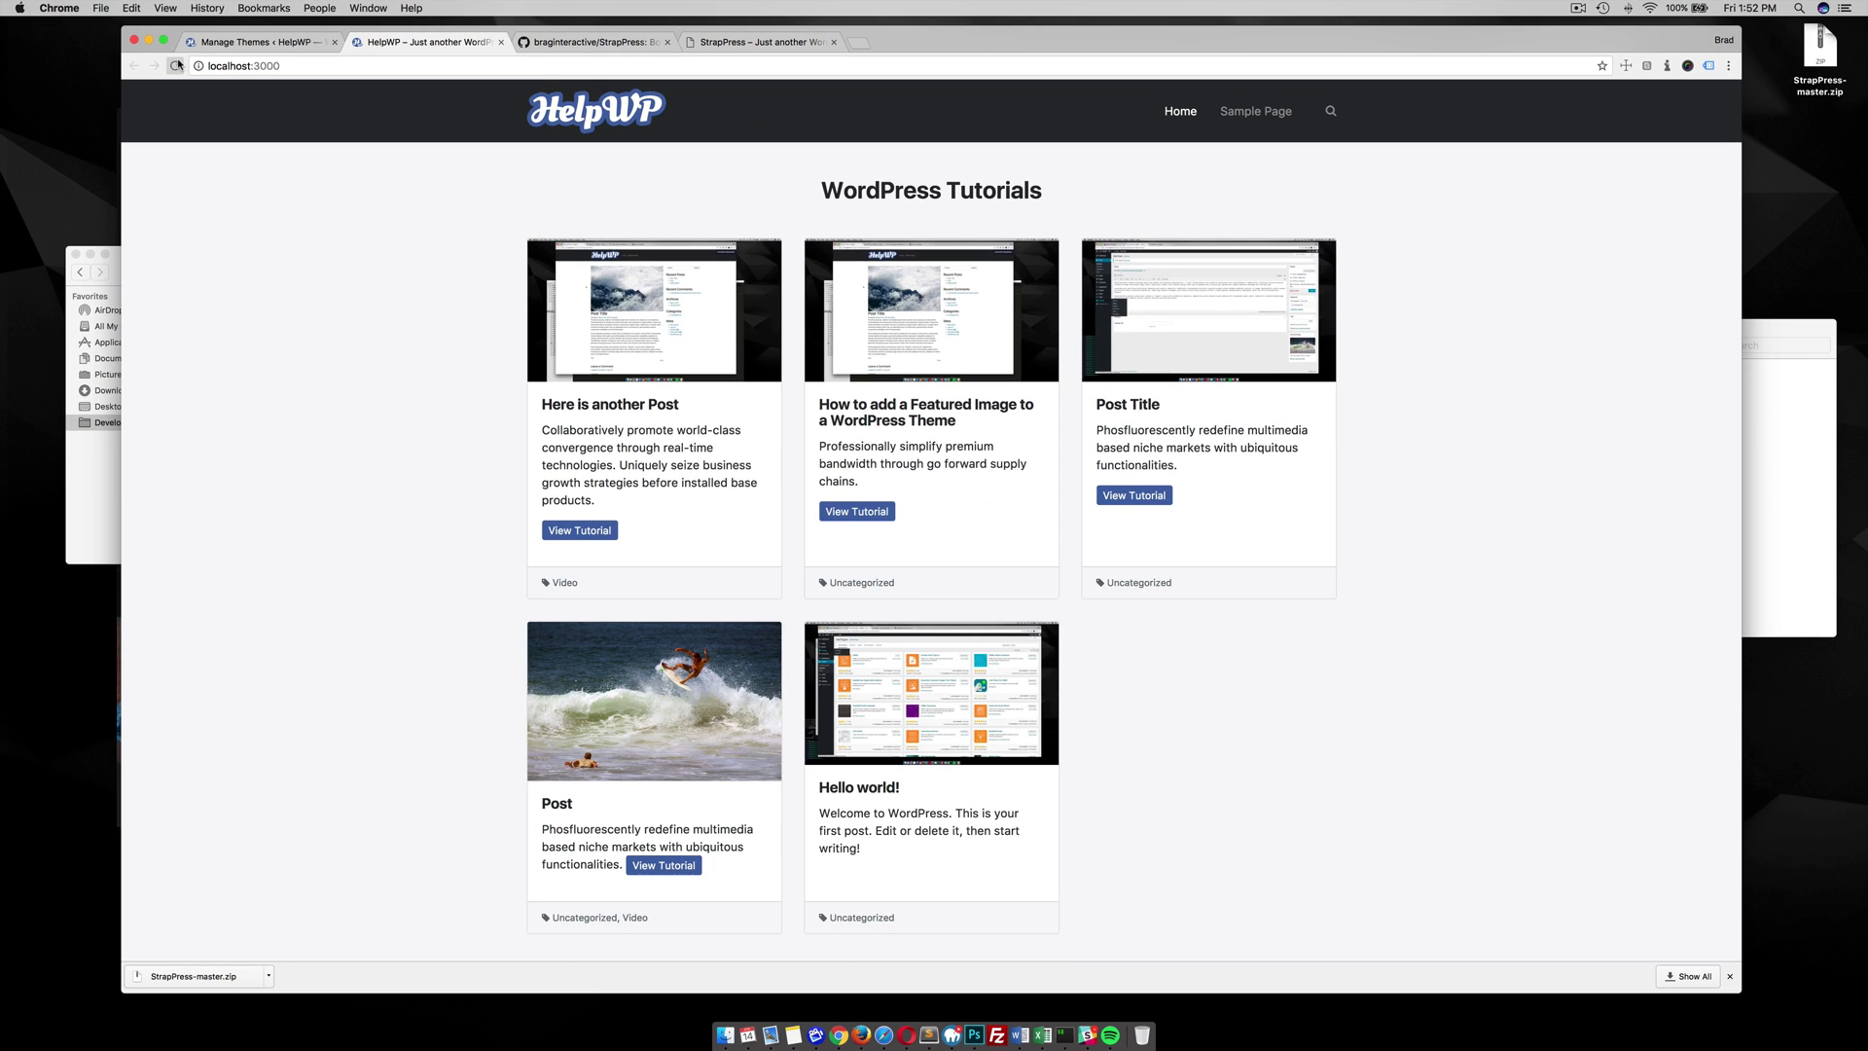
pyautogui.click(176, 65)
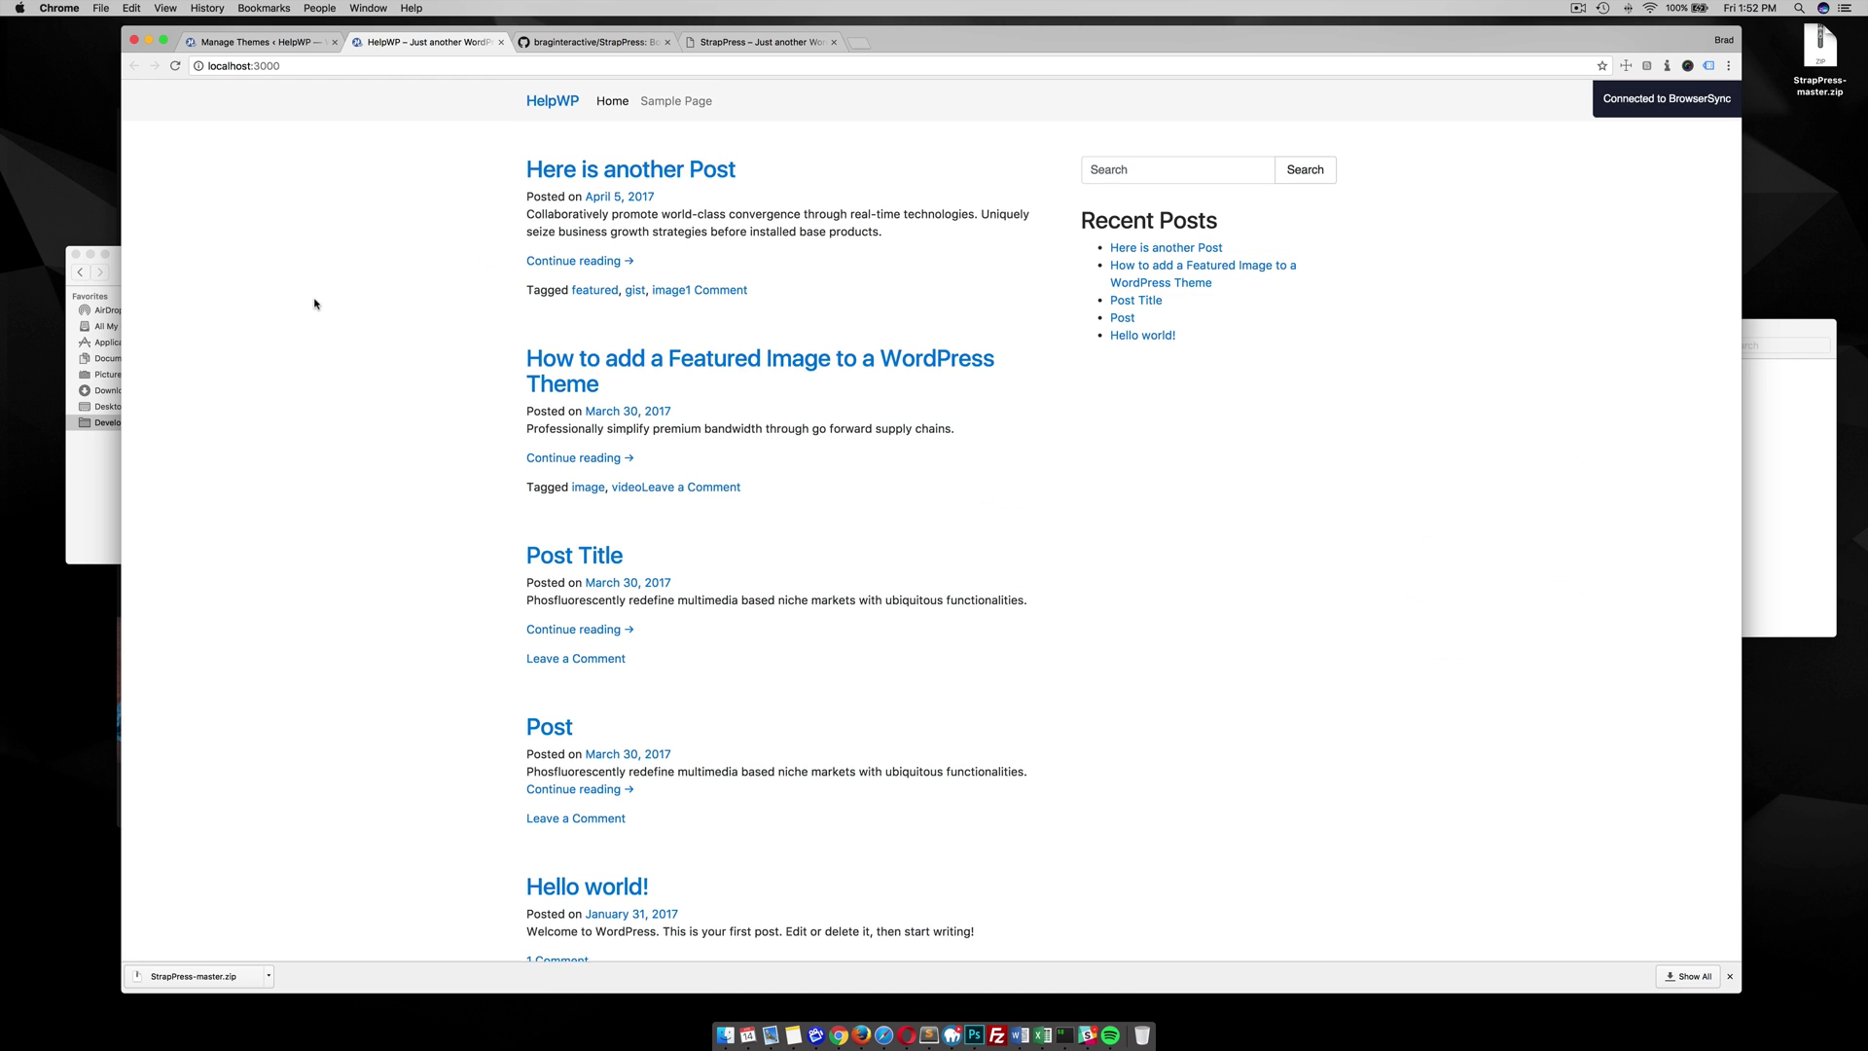
pyautogui.scroll(-3, 542, 377)
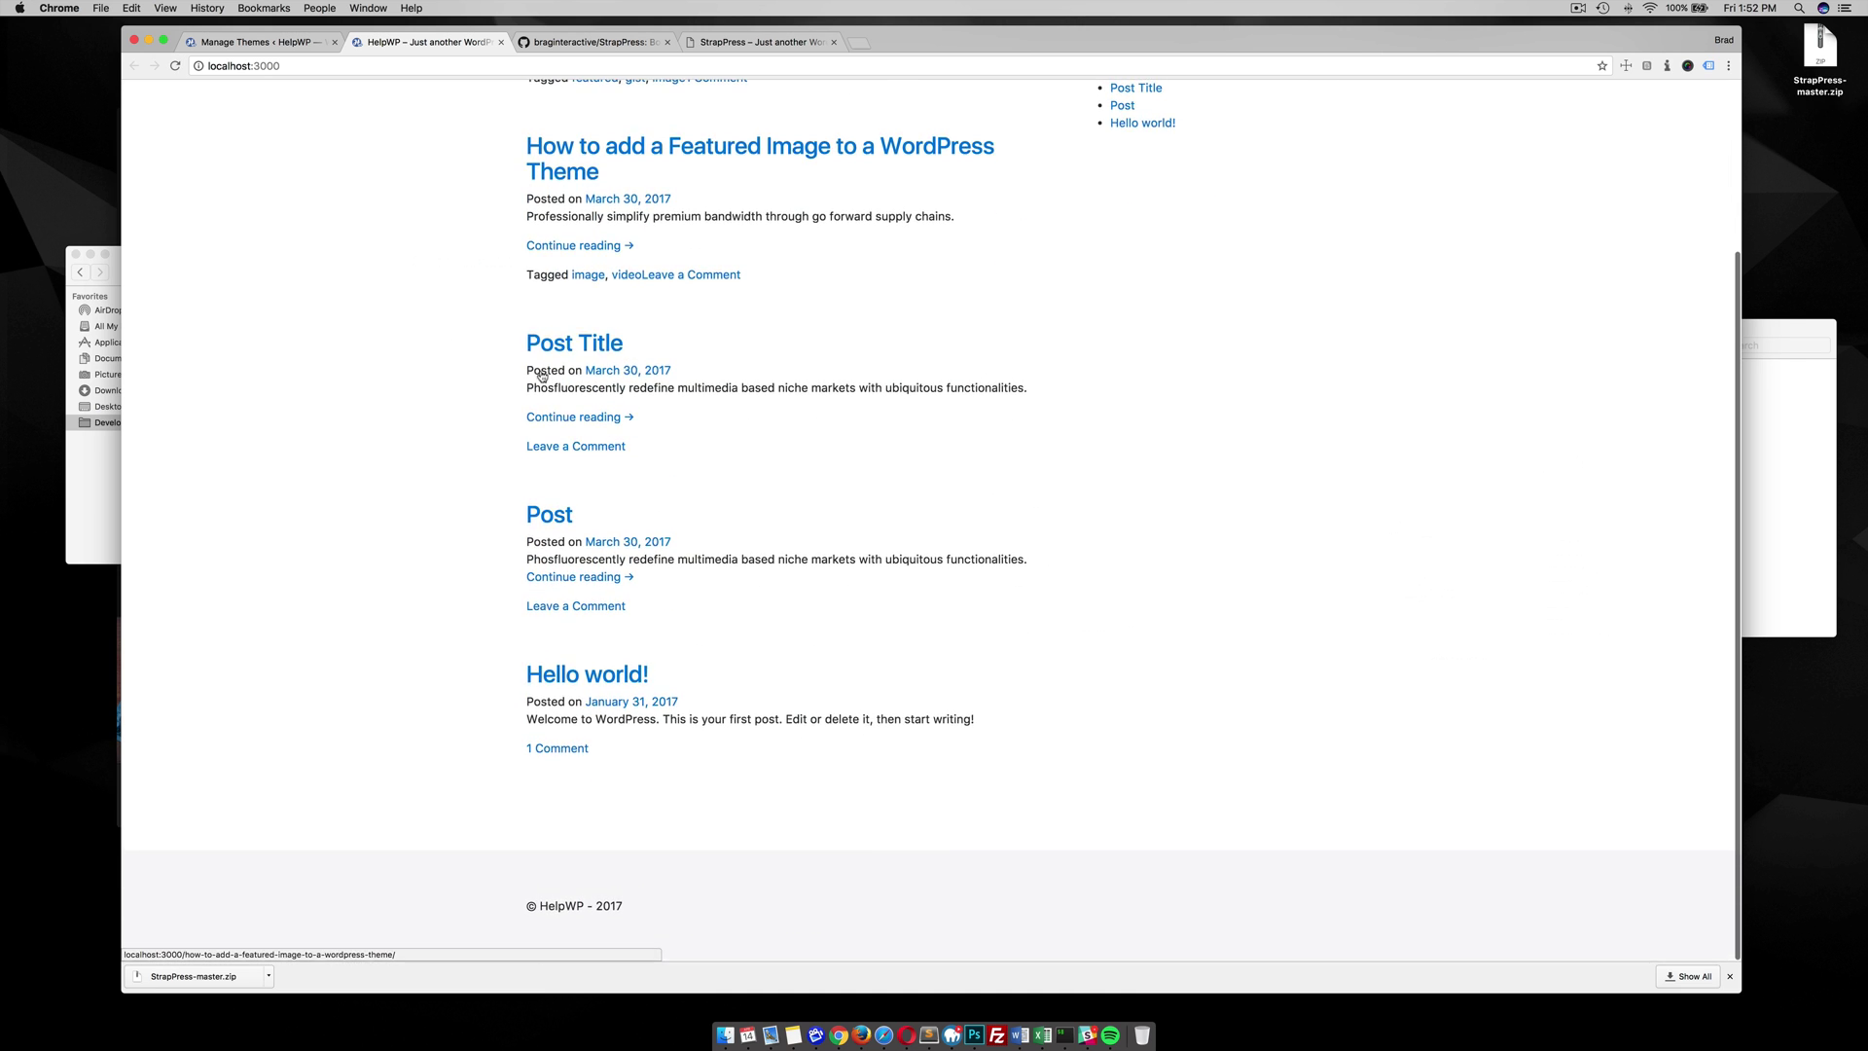
pyautogui.scroll(3, 542, 376)
pyautogui.scroll(-1, 554, 253)
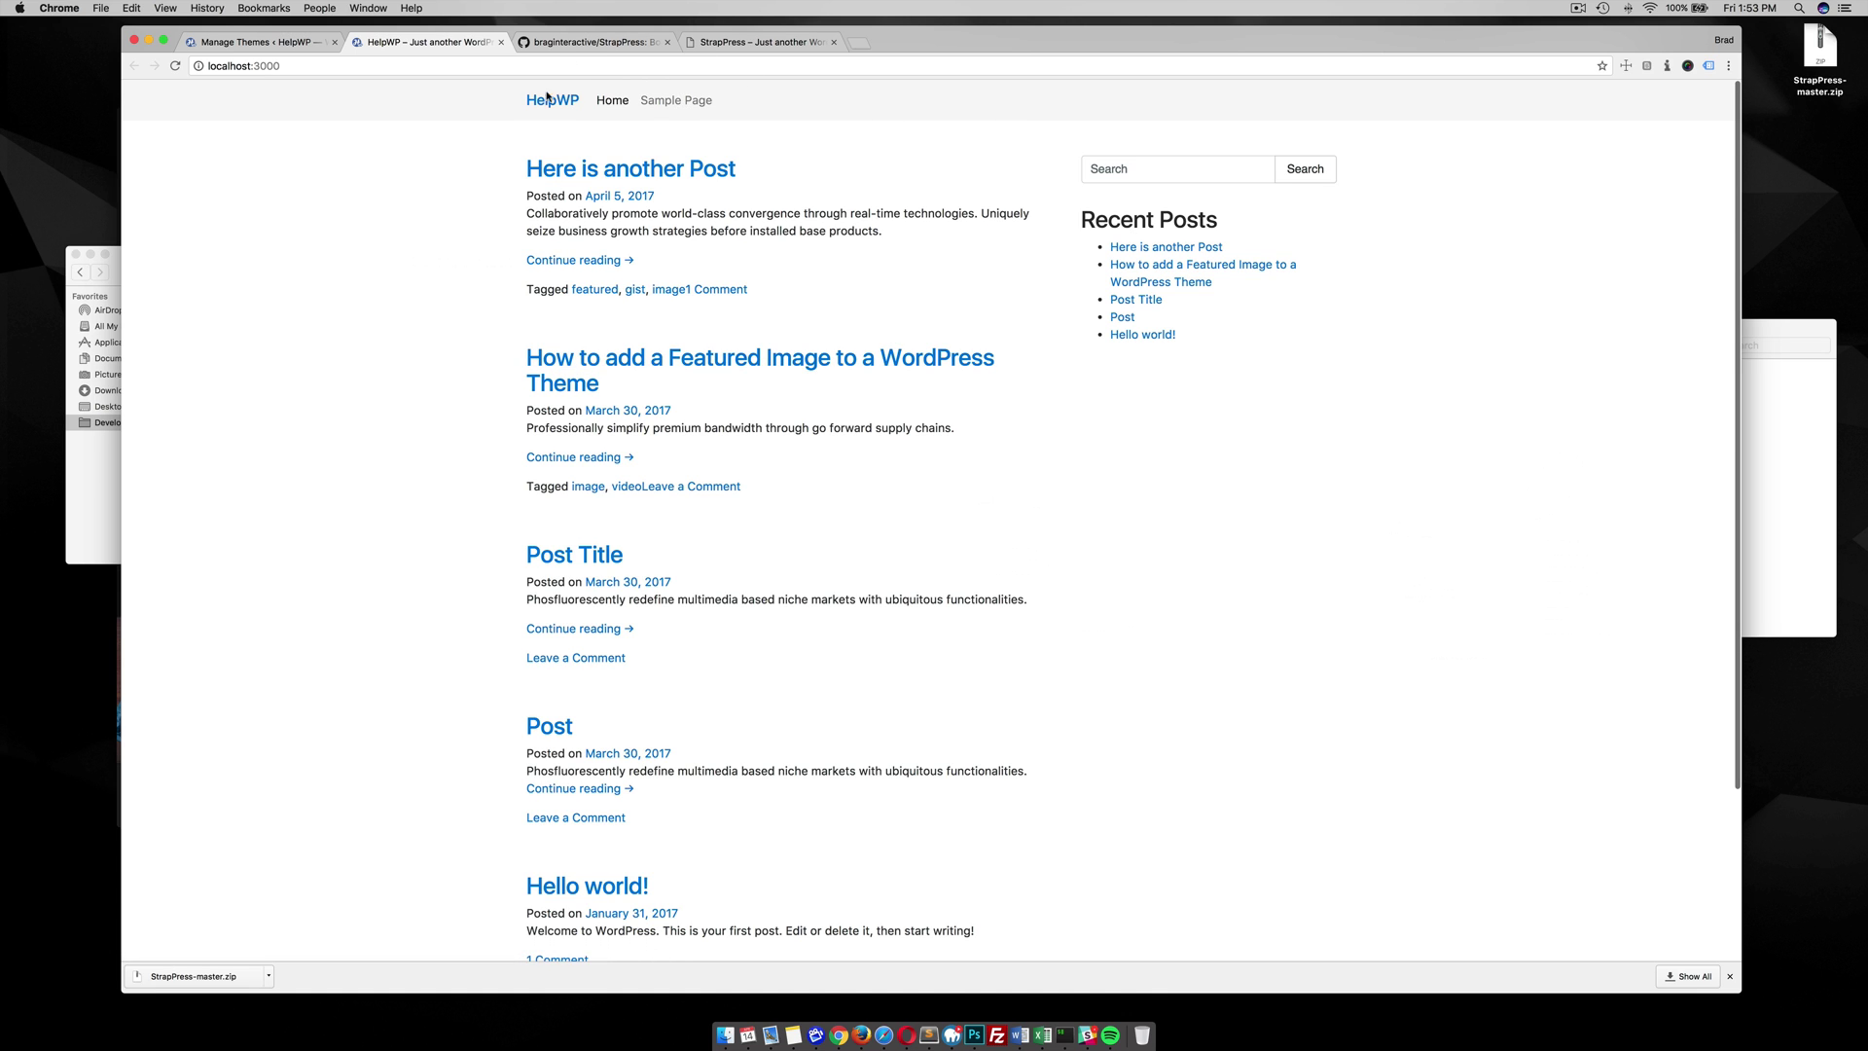
pyautogui.click(620, 170)
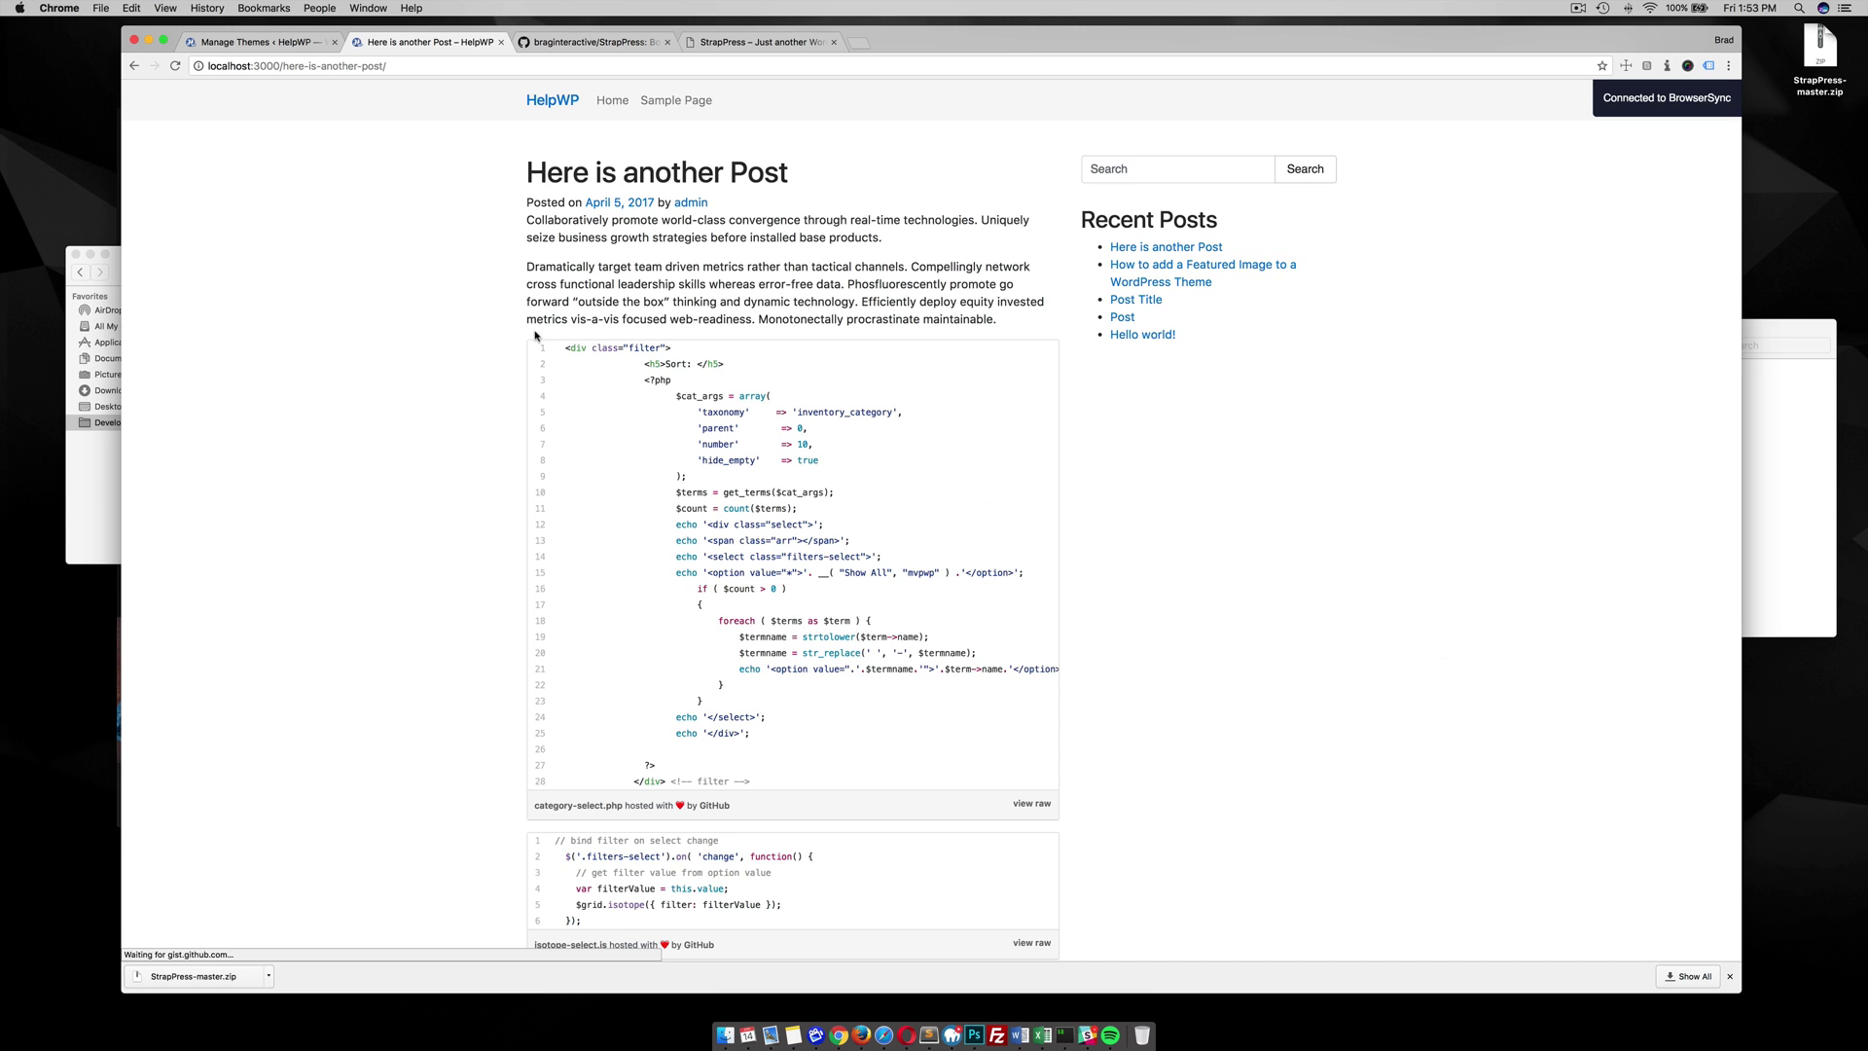
pyautogui.scroll(-3, 522, 367)
pyautogui.scroll(4, 525, 367)
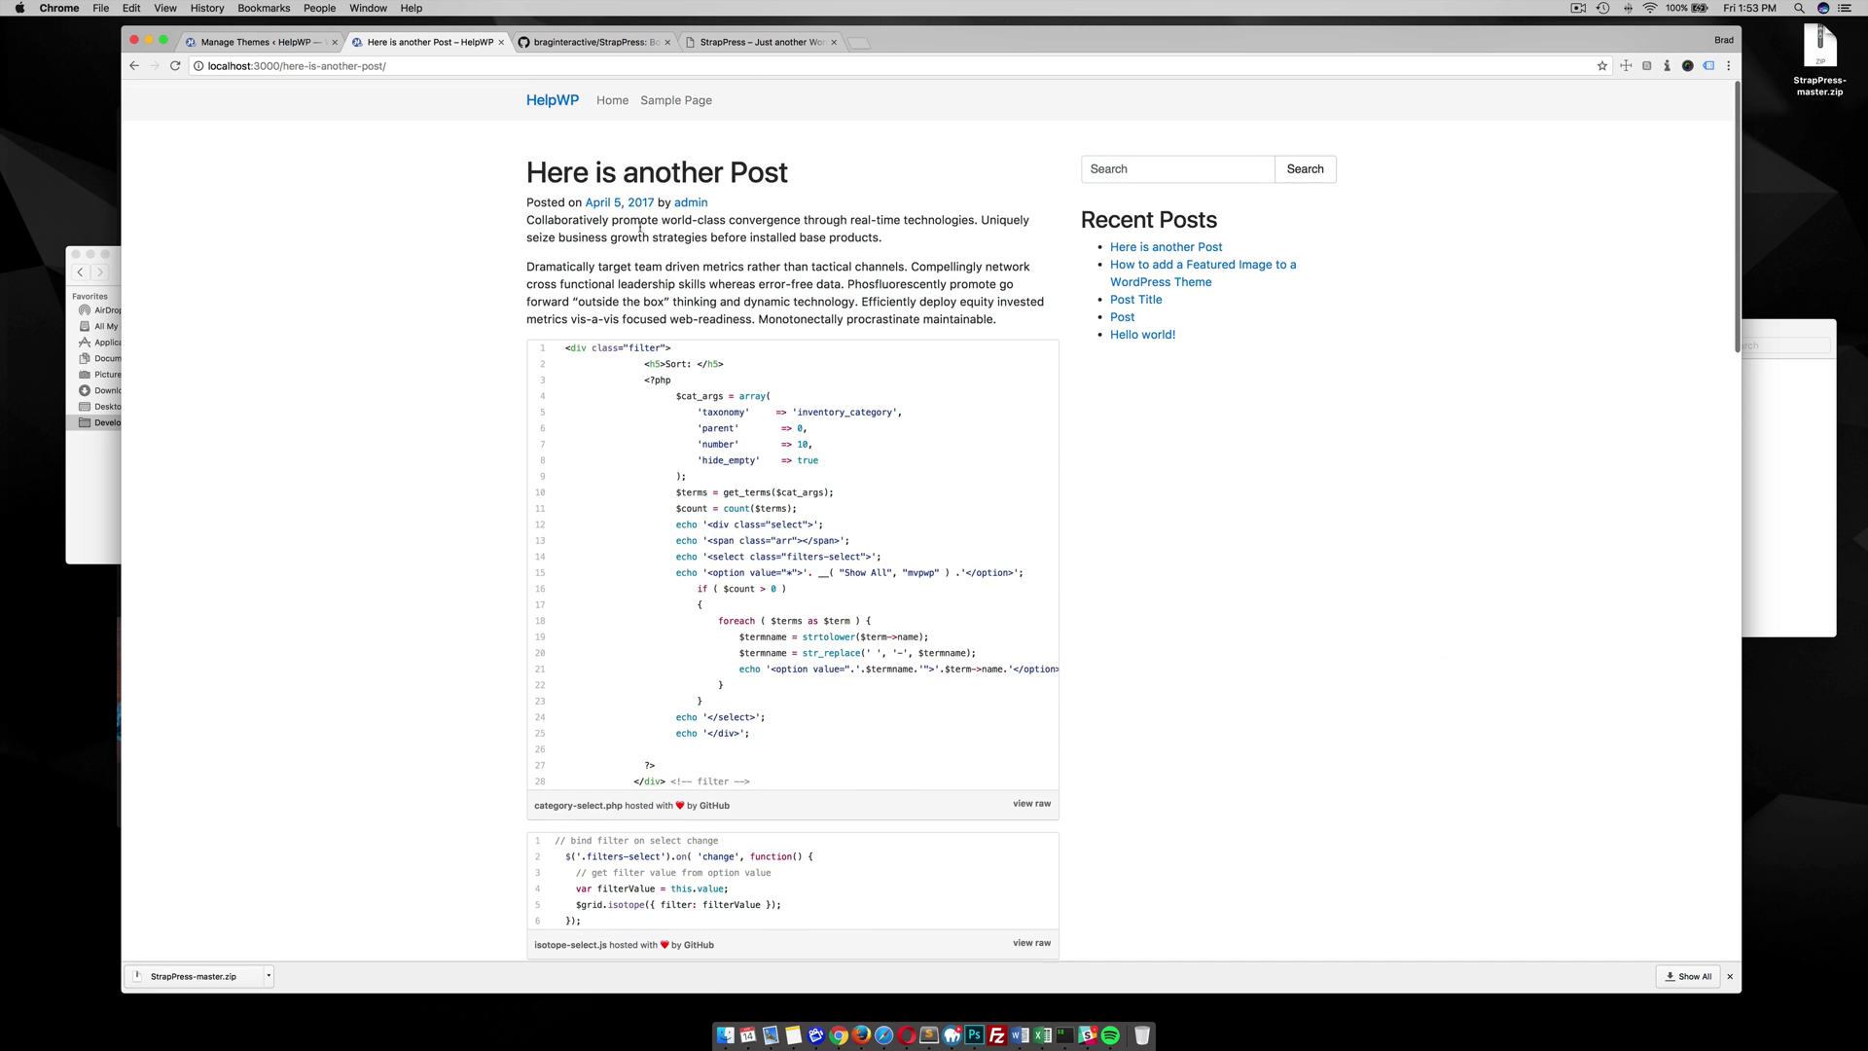
pyautogui.click(679, 103)
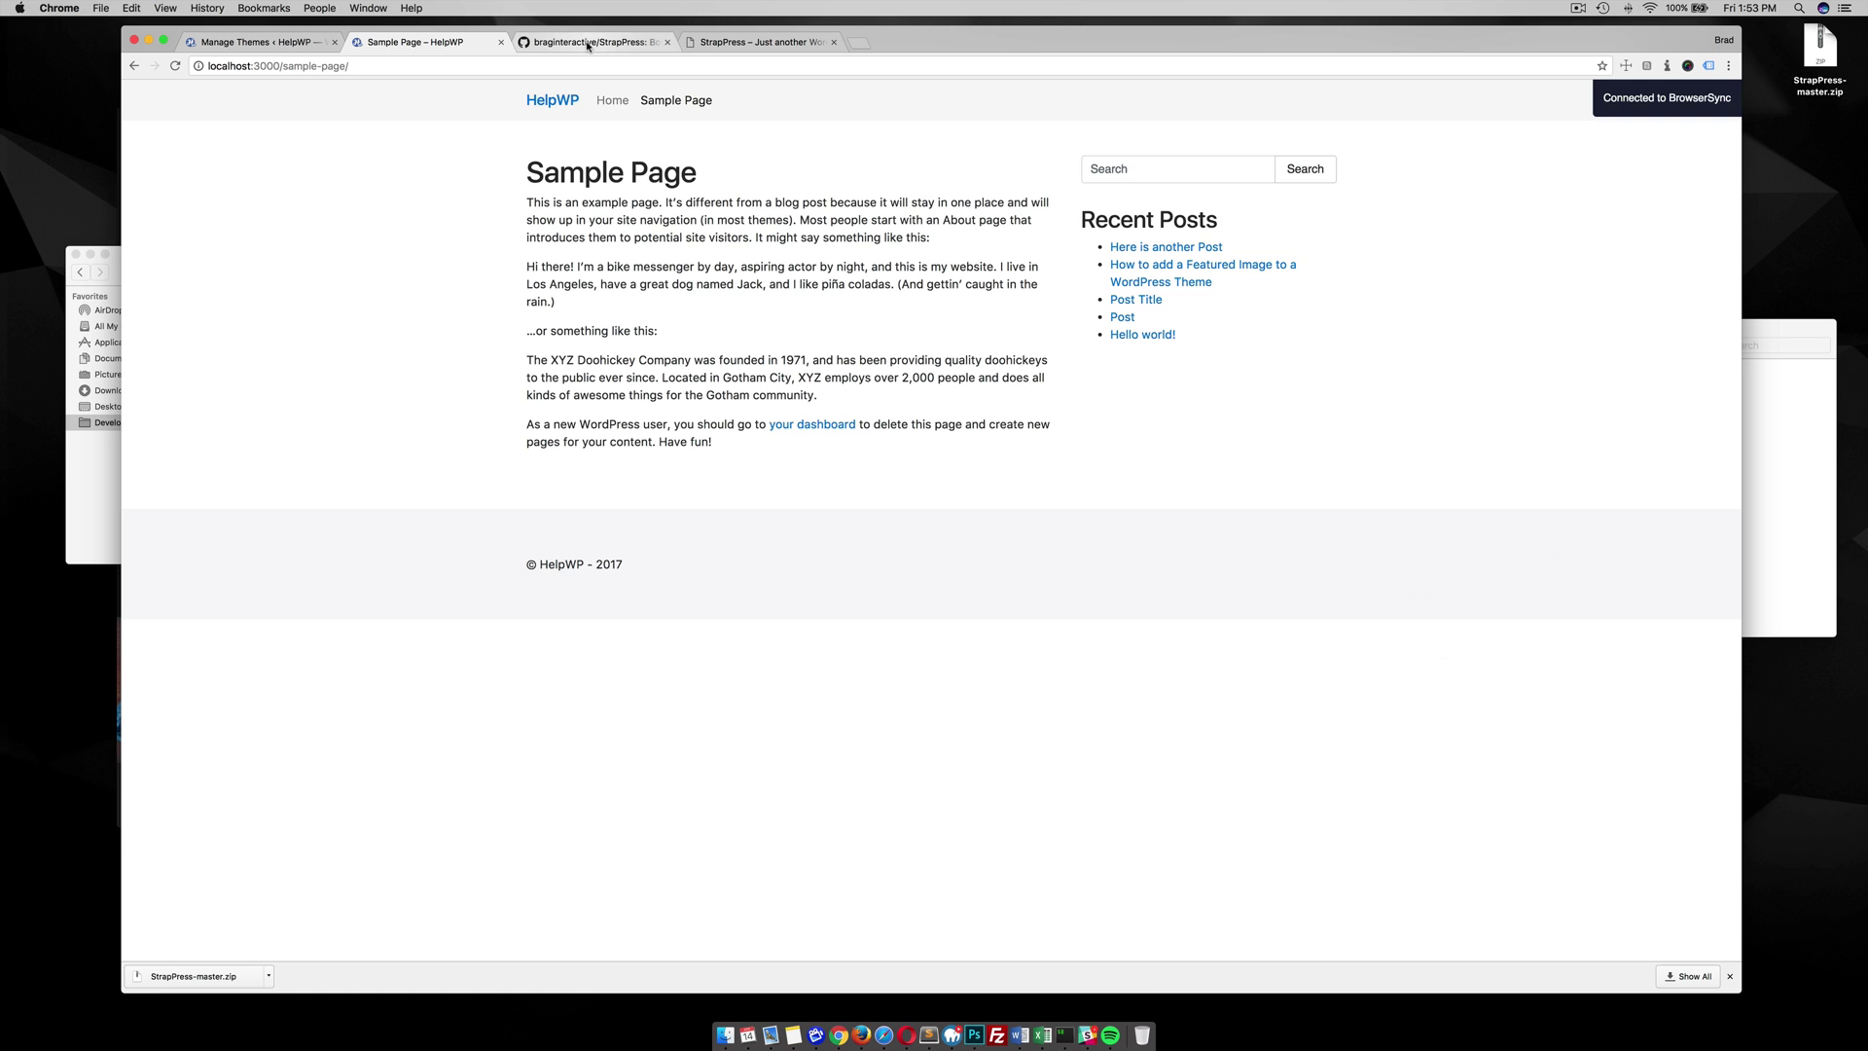
pyautogui.click(263, 42)
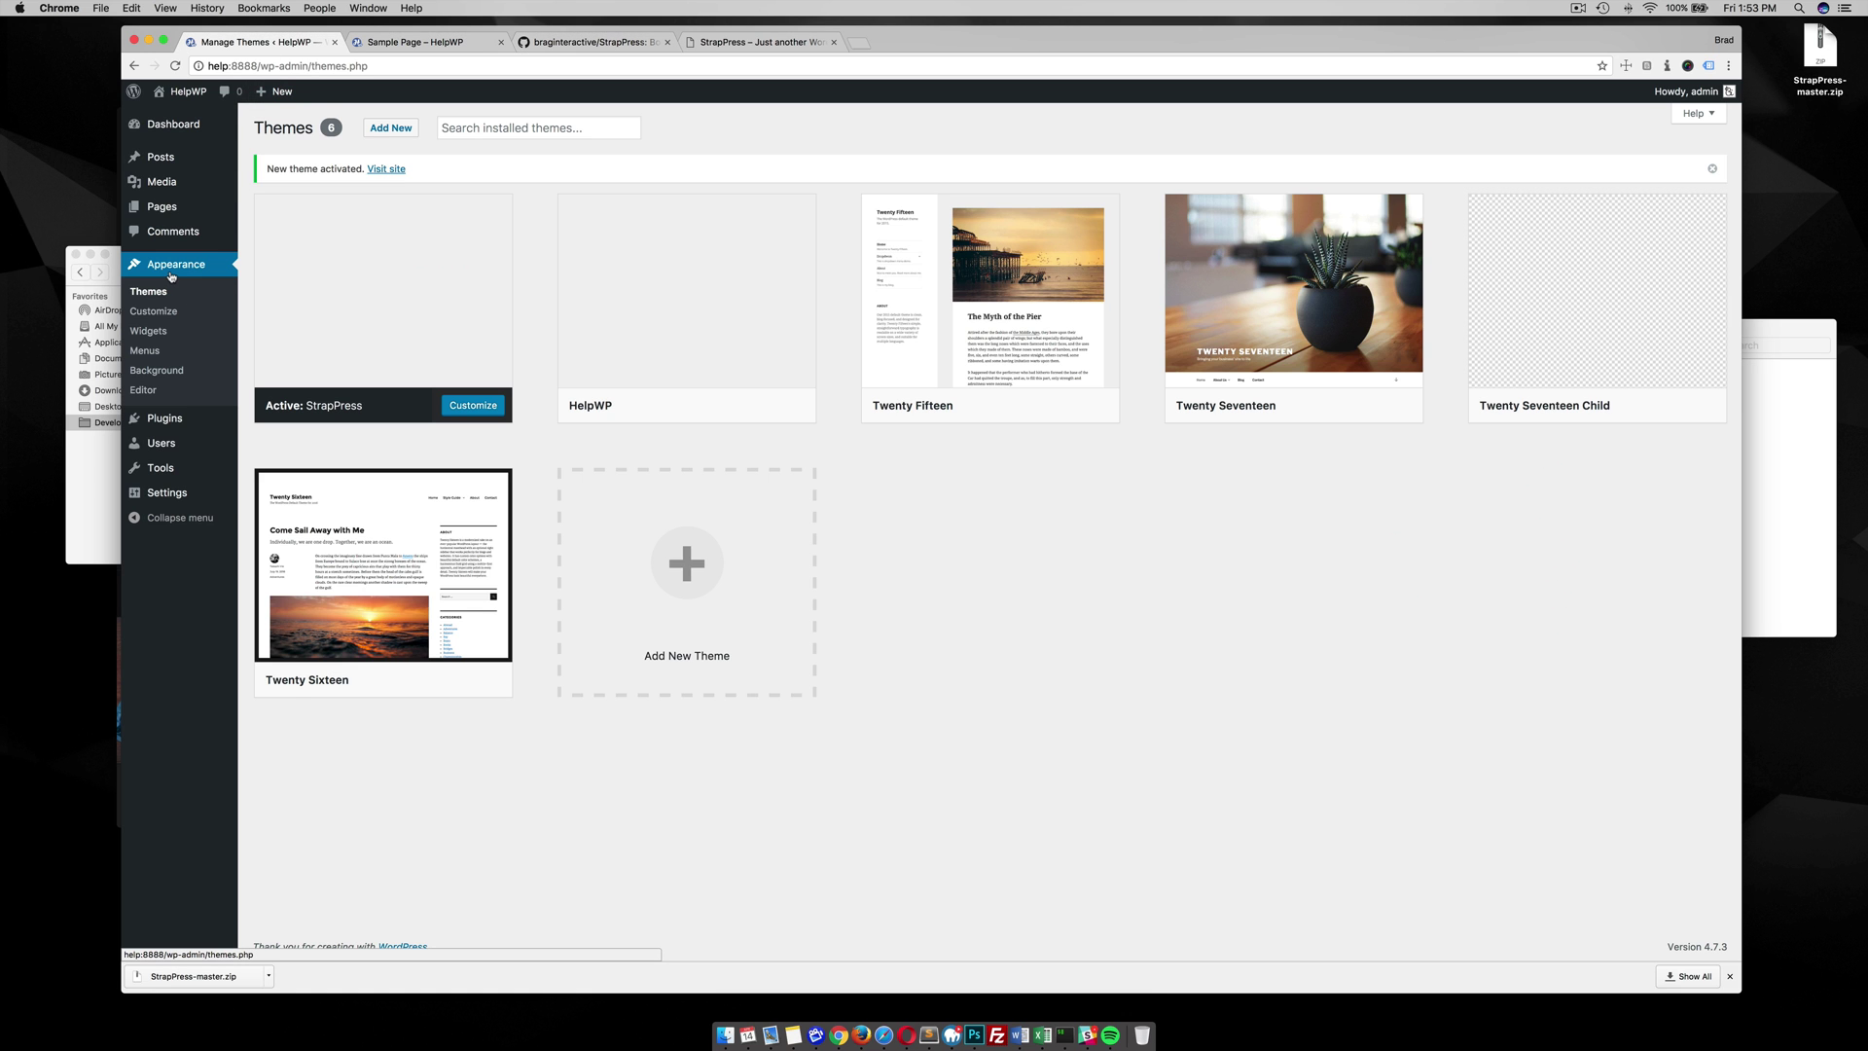
# Go back to the site home page, dismiss the download bar, and bring up the StrapPress-master Finder window.
pyautogui.click(146, 352)
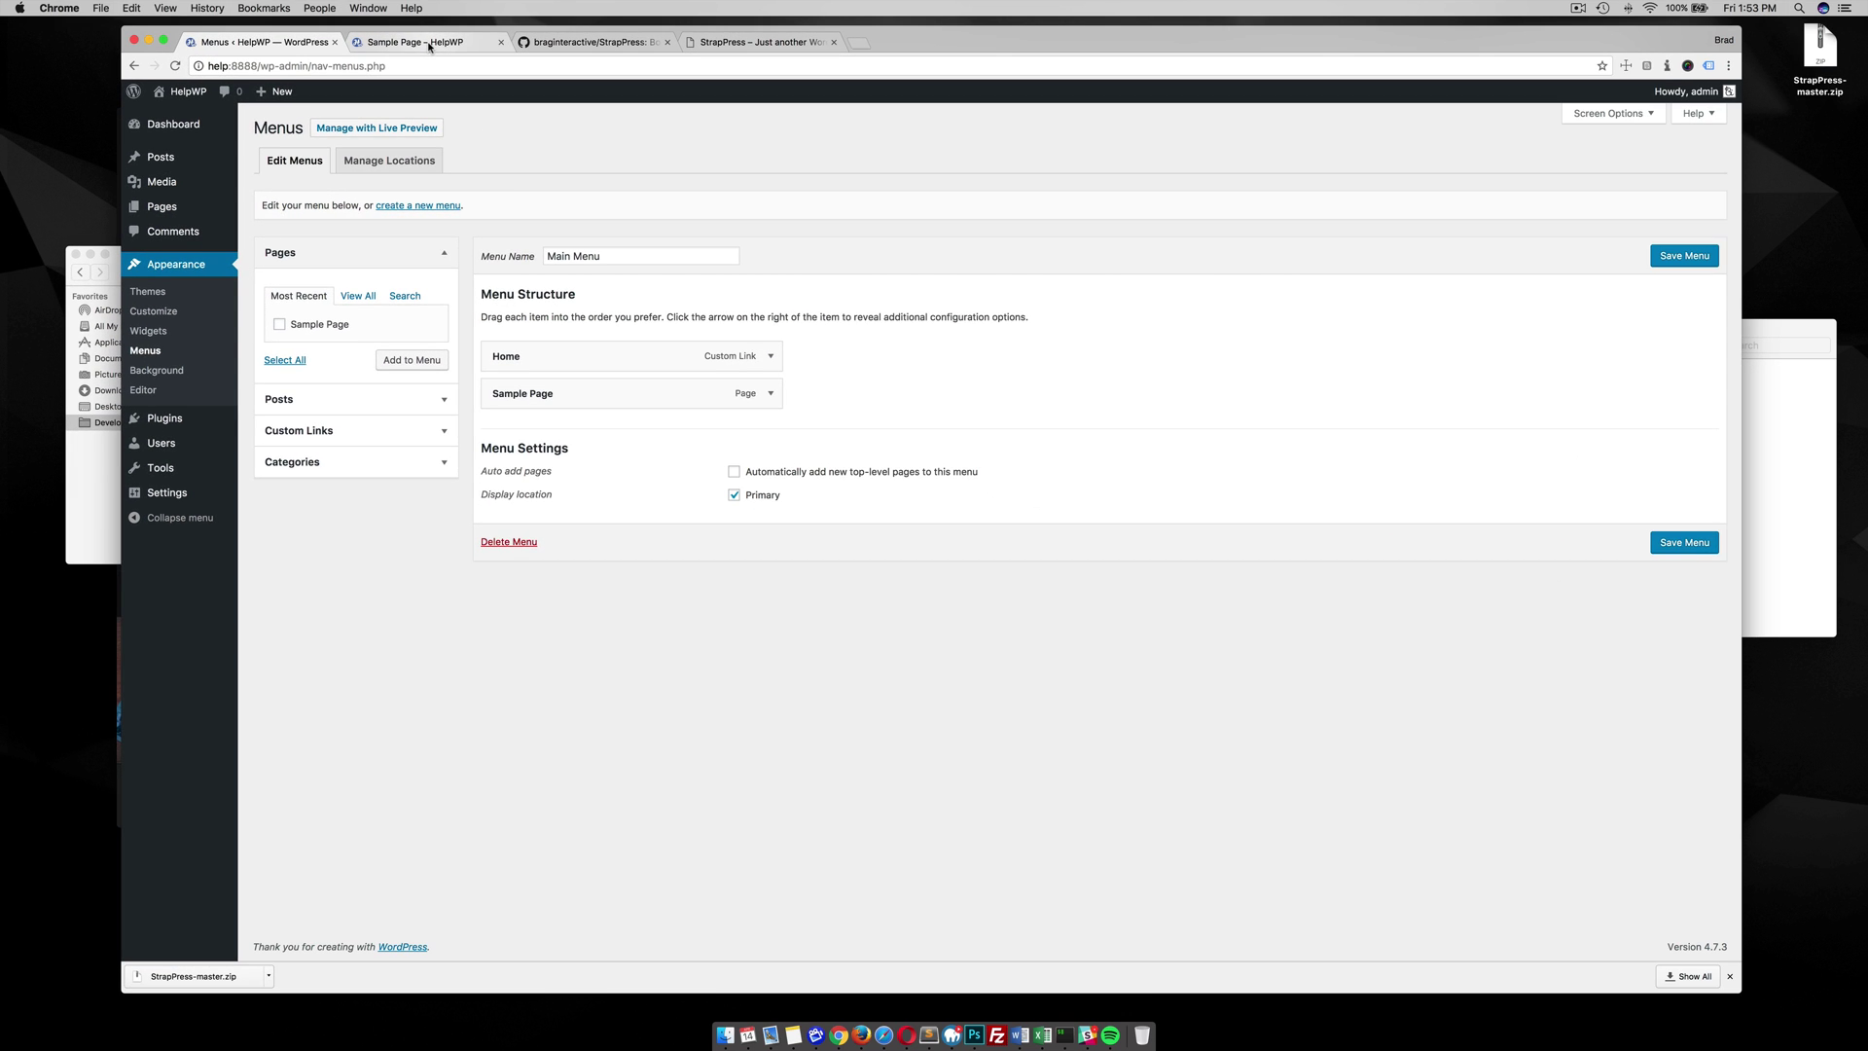
pyautogui.click(461, 18)
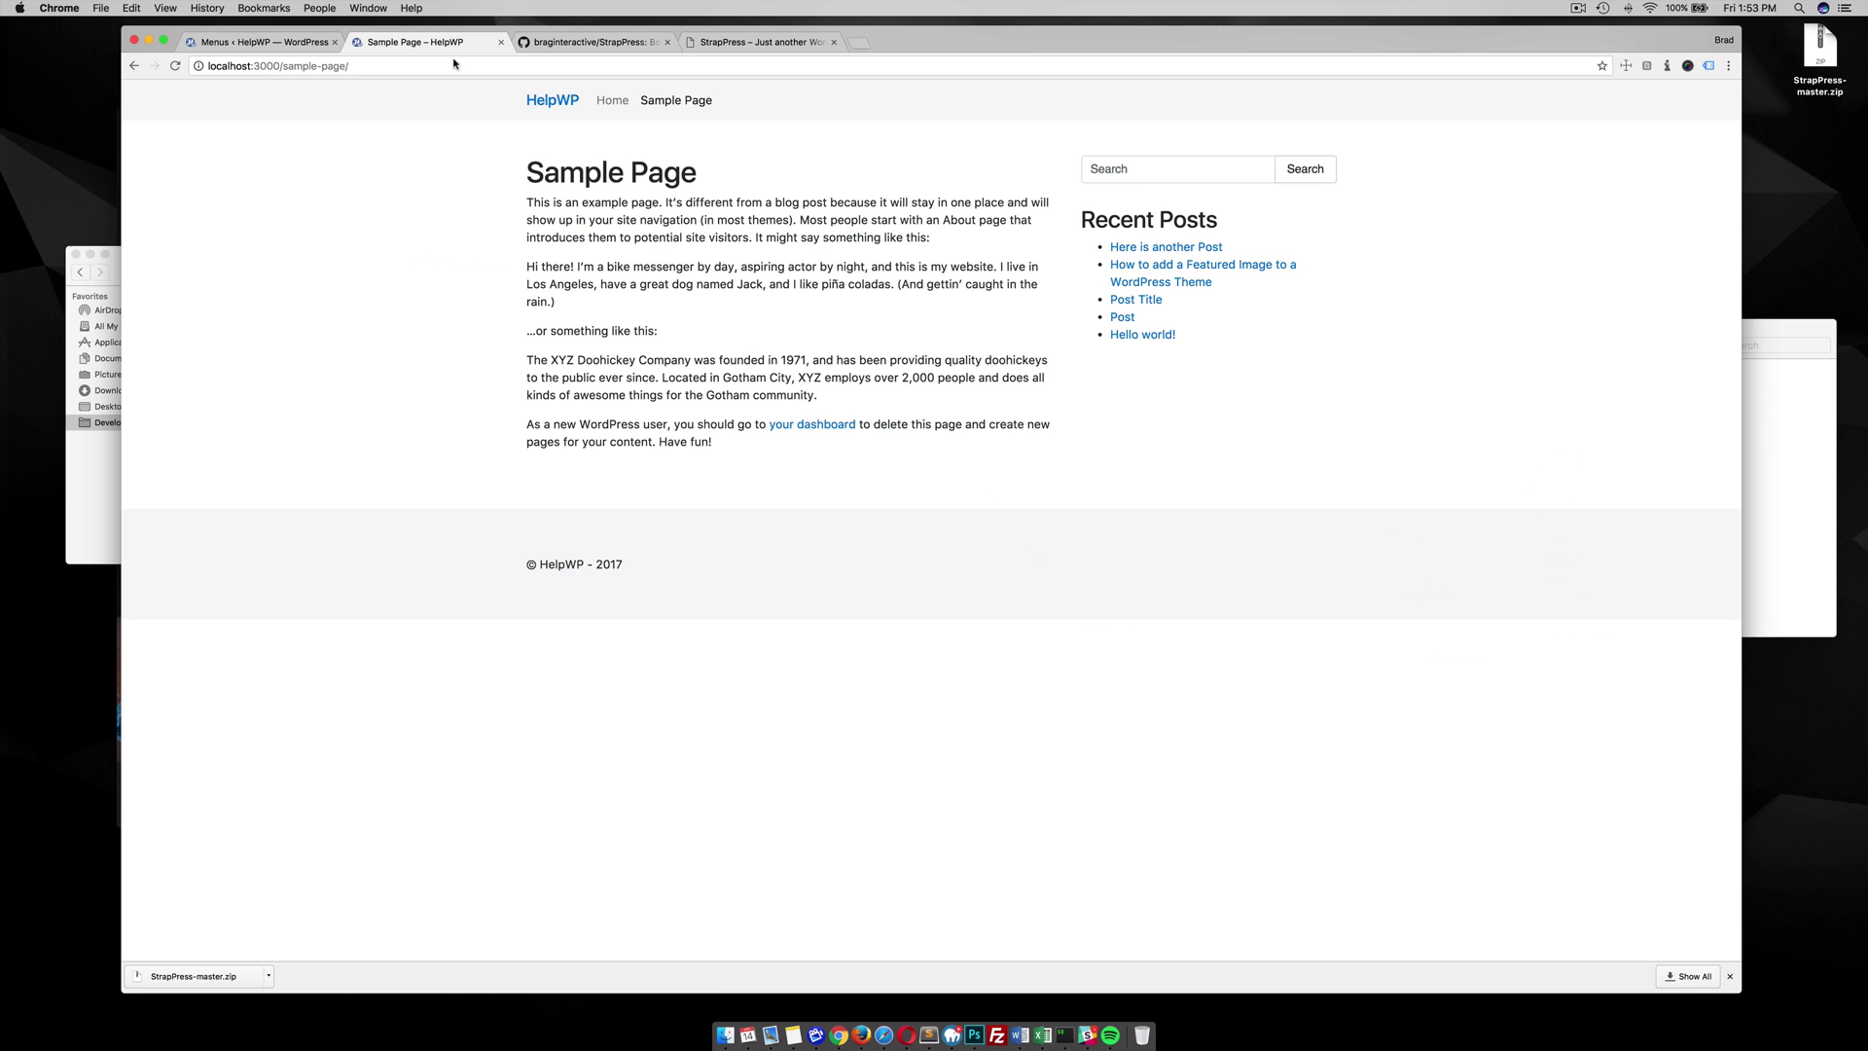
pyautogui.click(560, 100)
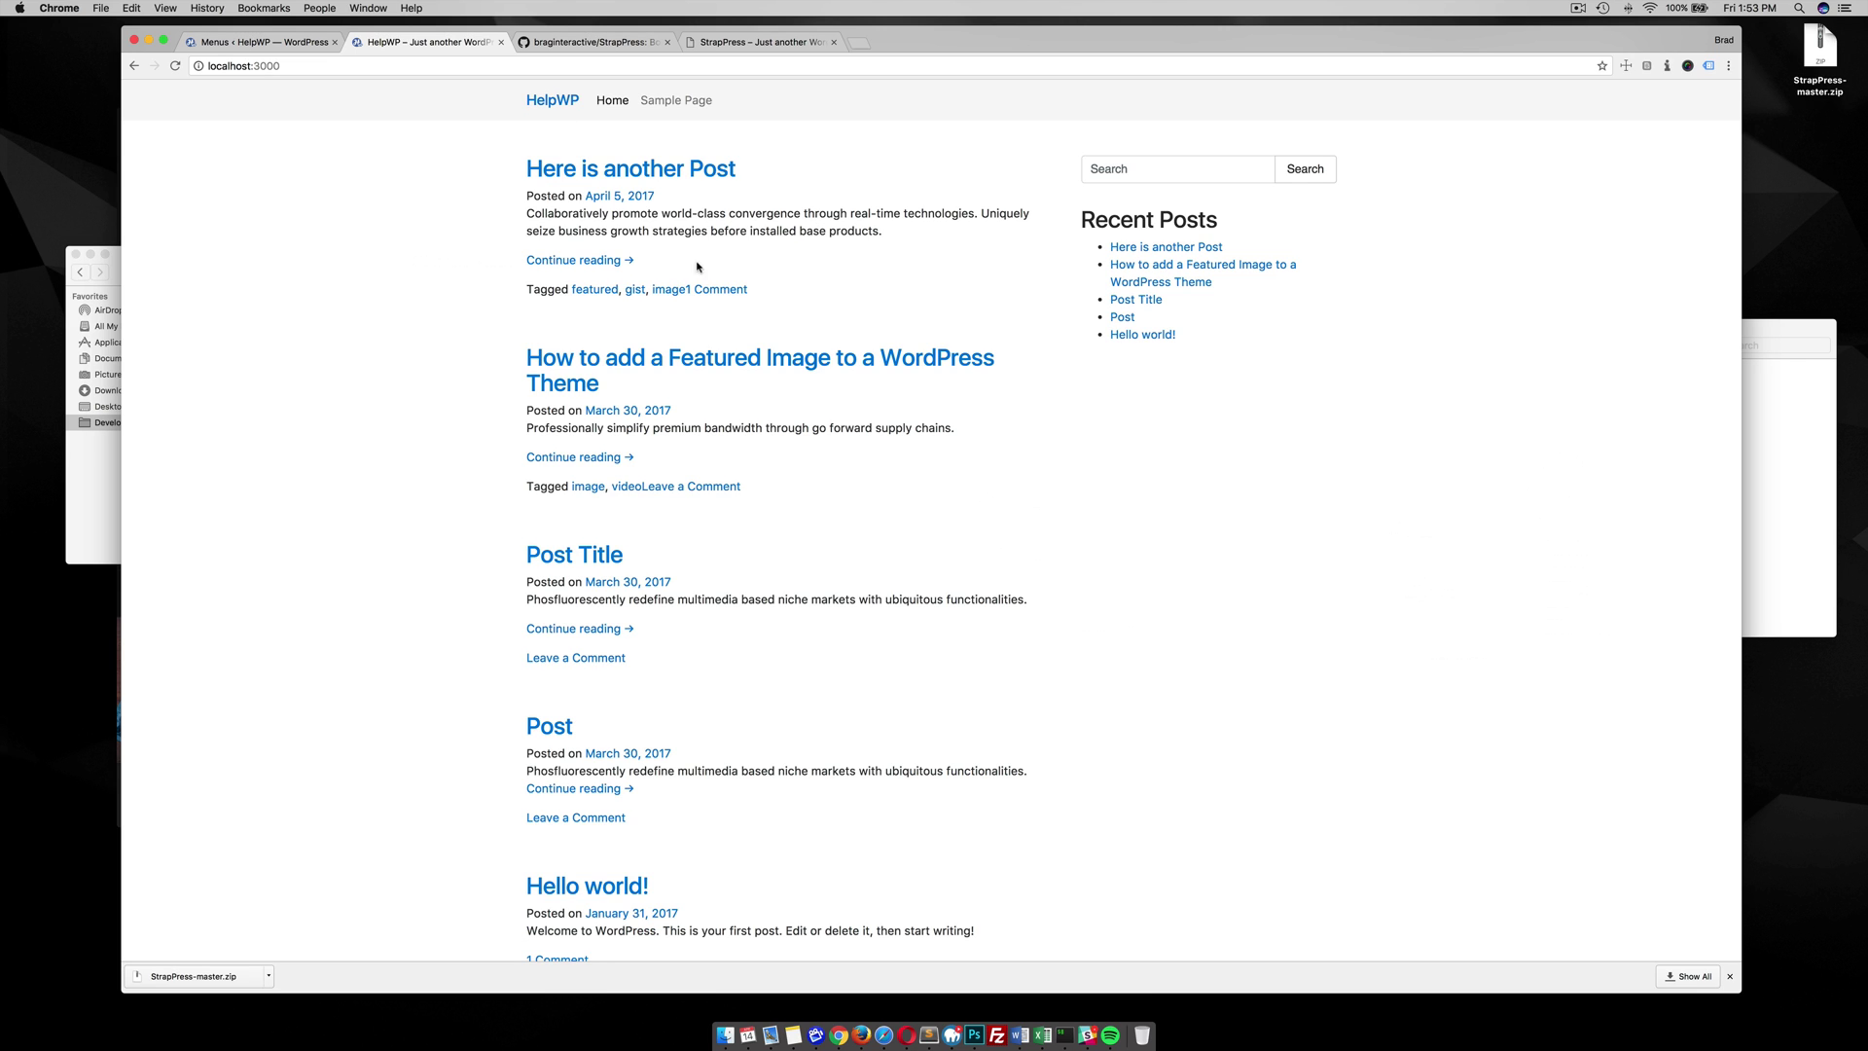
pyautogui.click(1729, 977)
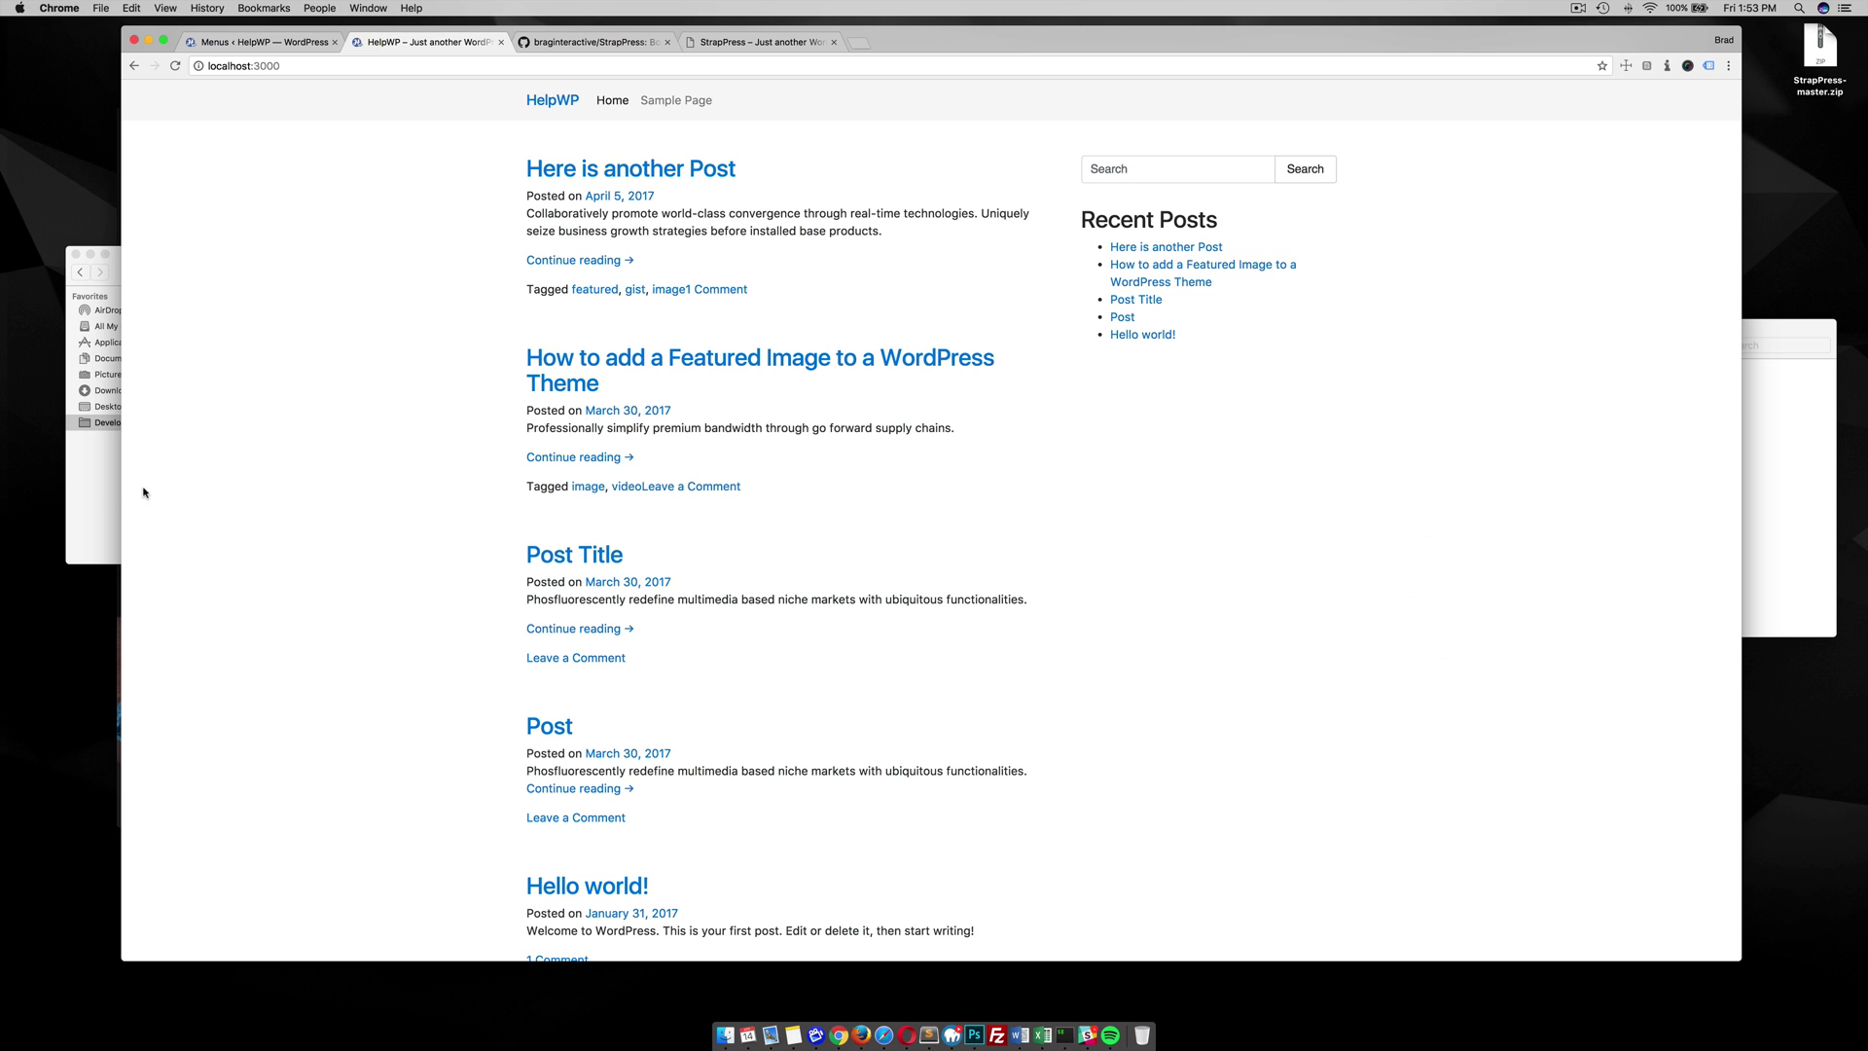
pyautogui.click(99, 490)
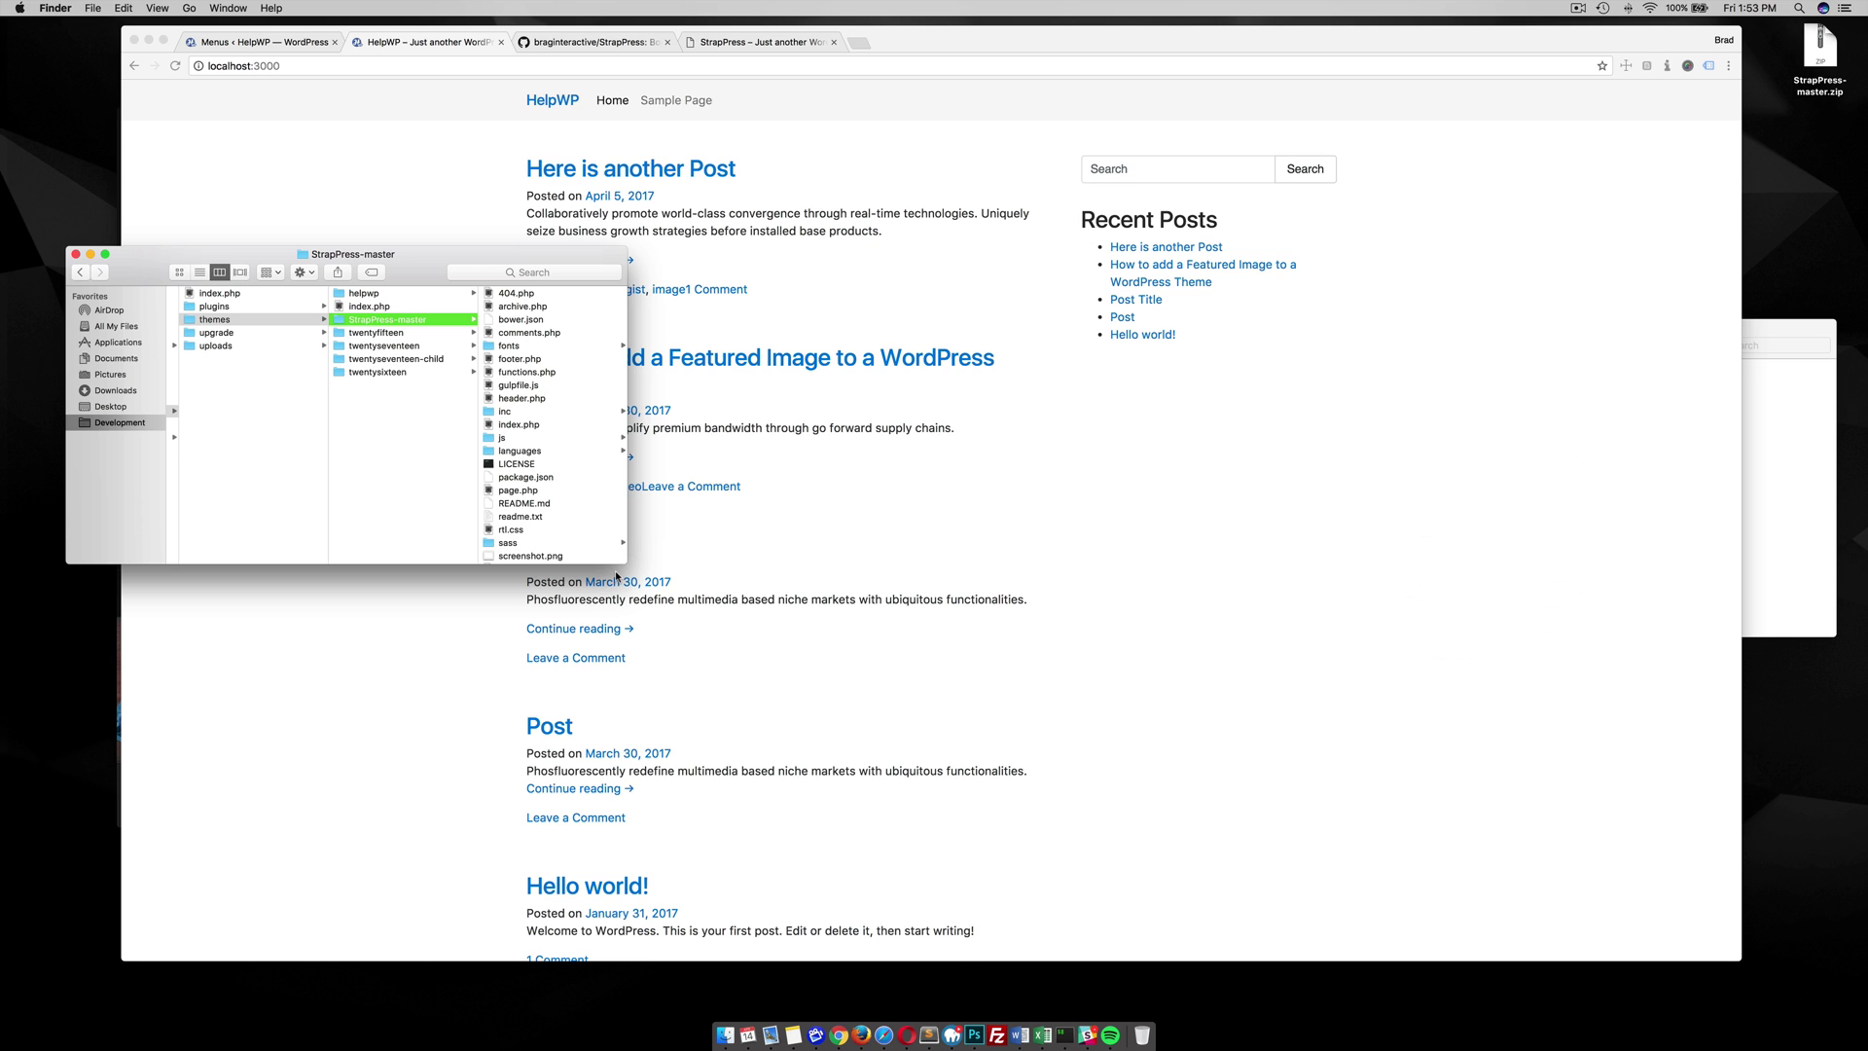
# Open a new iTerm tab and cd into the StrapPress-master theme folder.
pyautogui.click(1071, 1039)
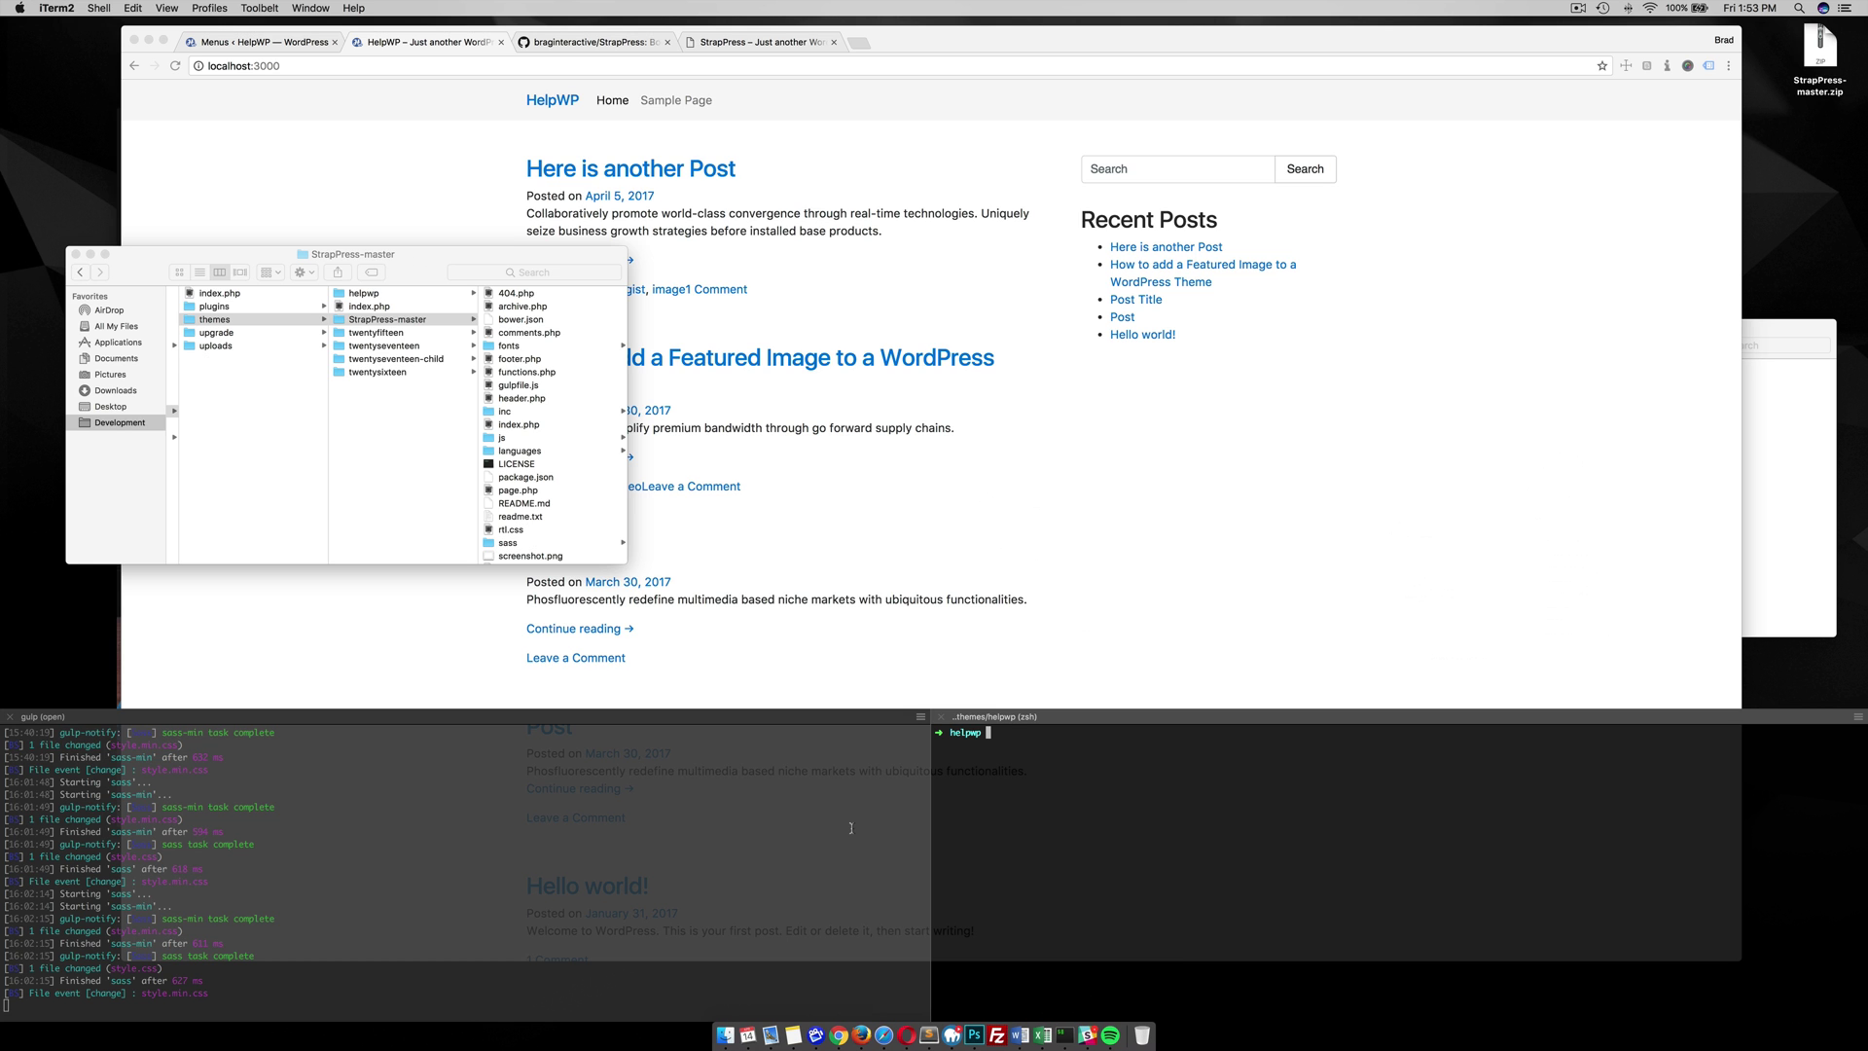
pyautogui.press('super+t')
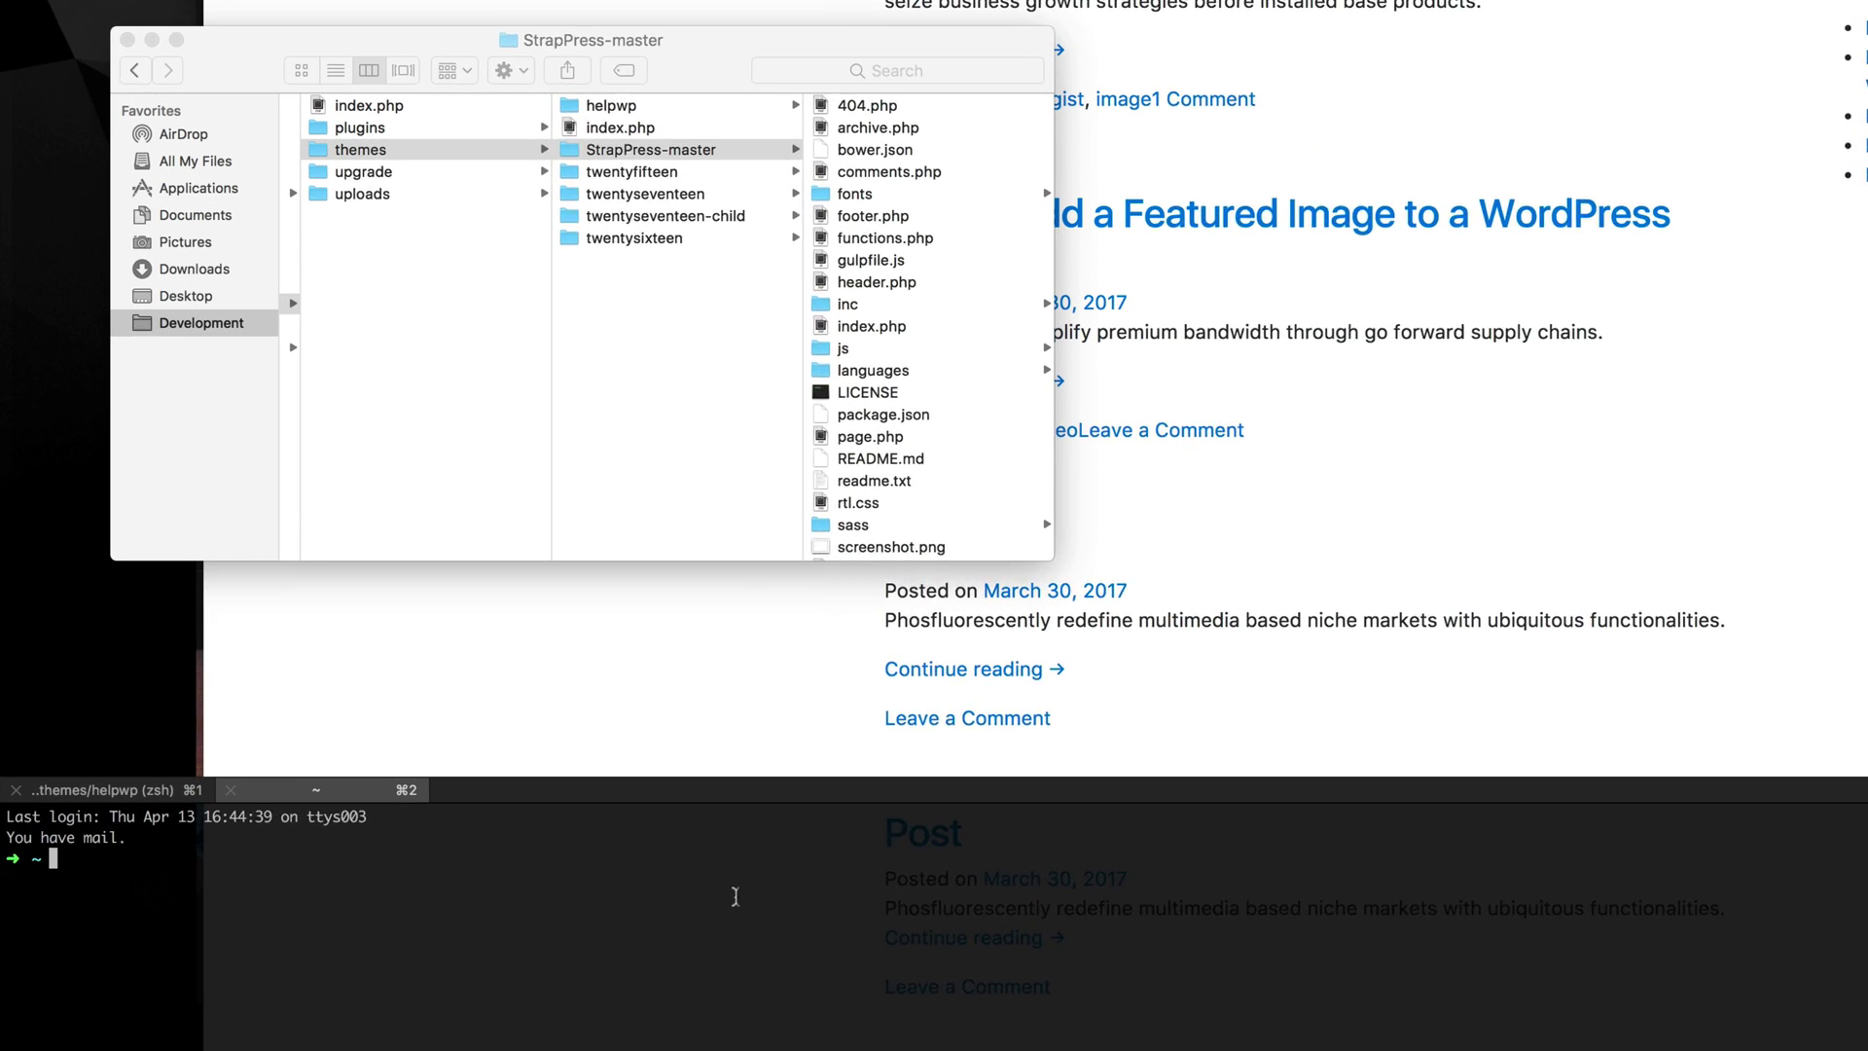
pyautogui.write('cd')
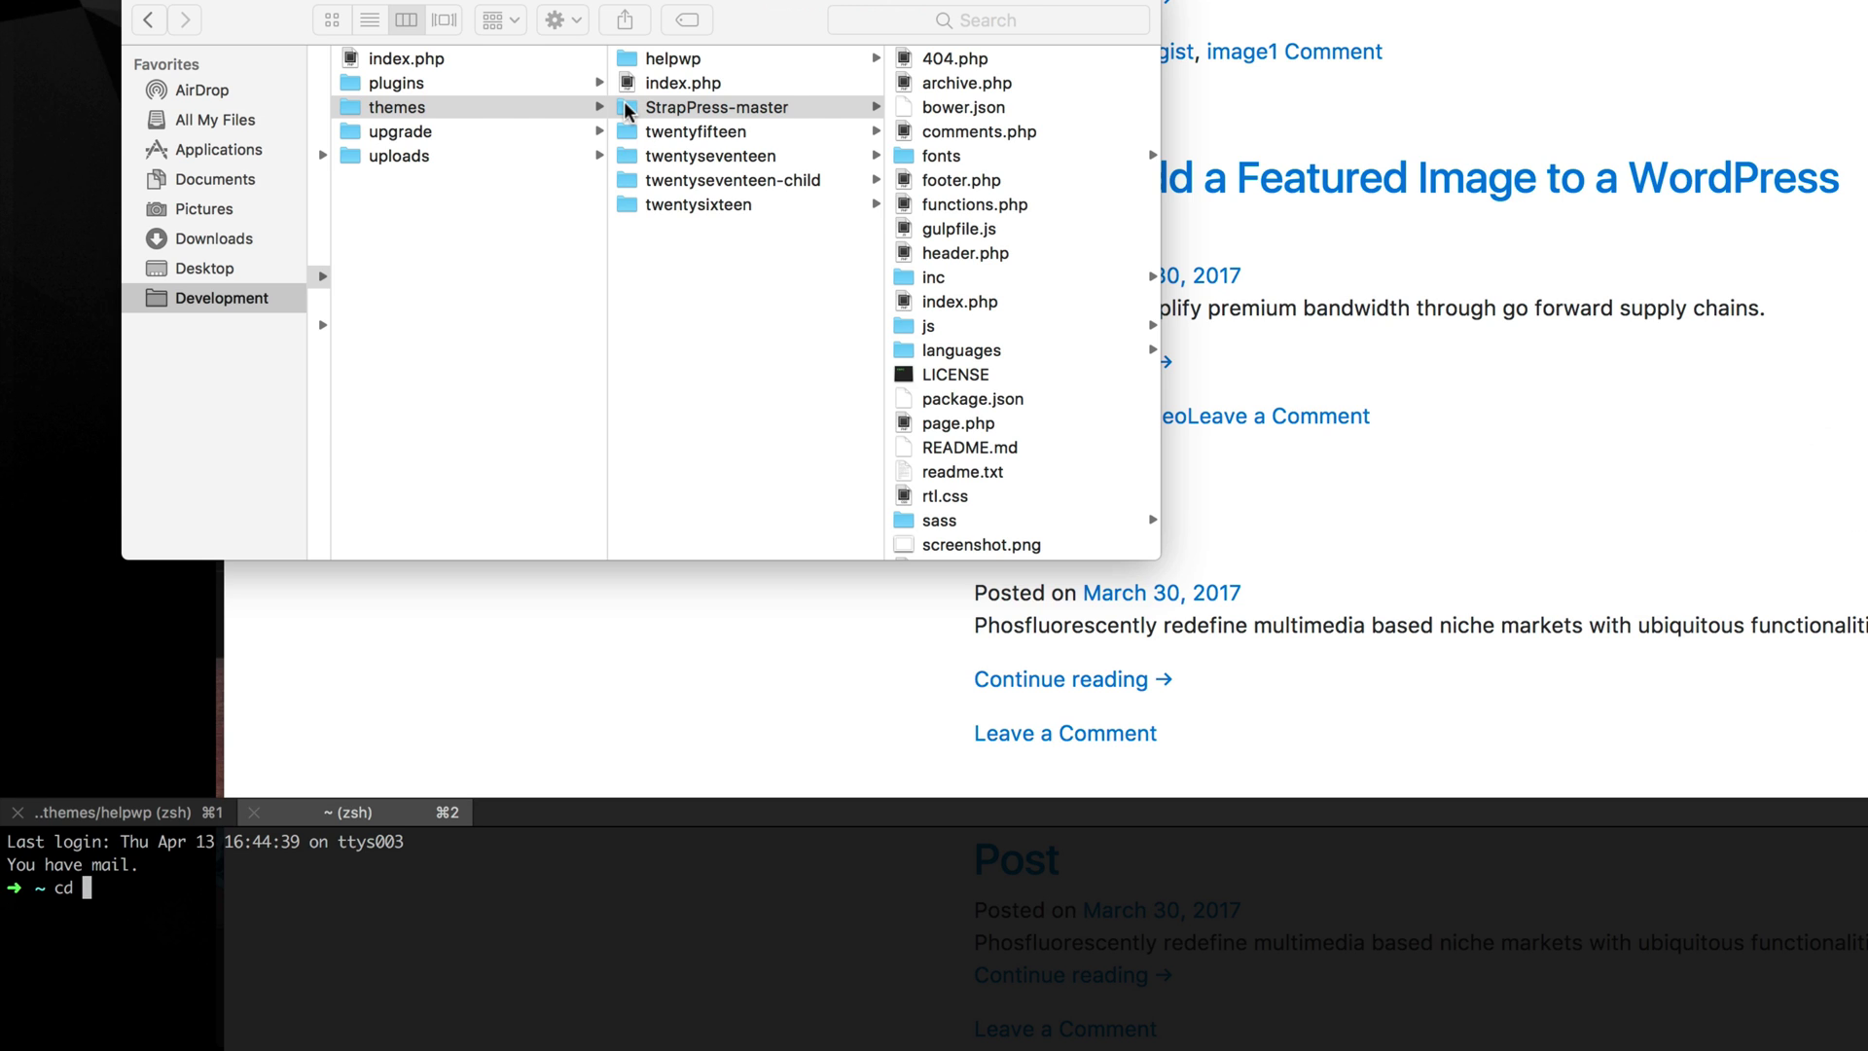
pyautogui.moveTo(627, 110); pyautogui.dragTo(404, 907)
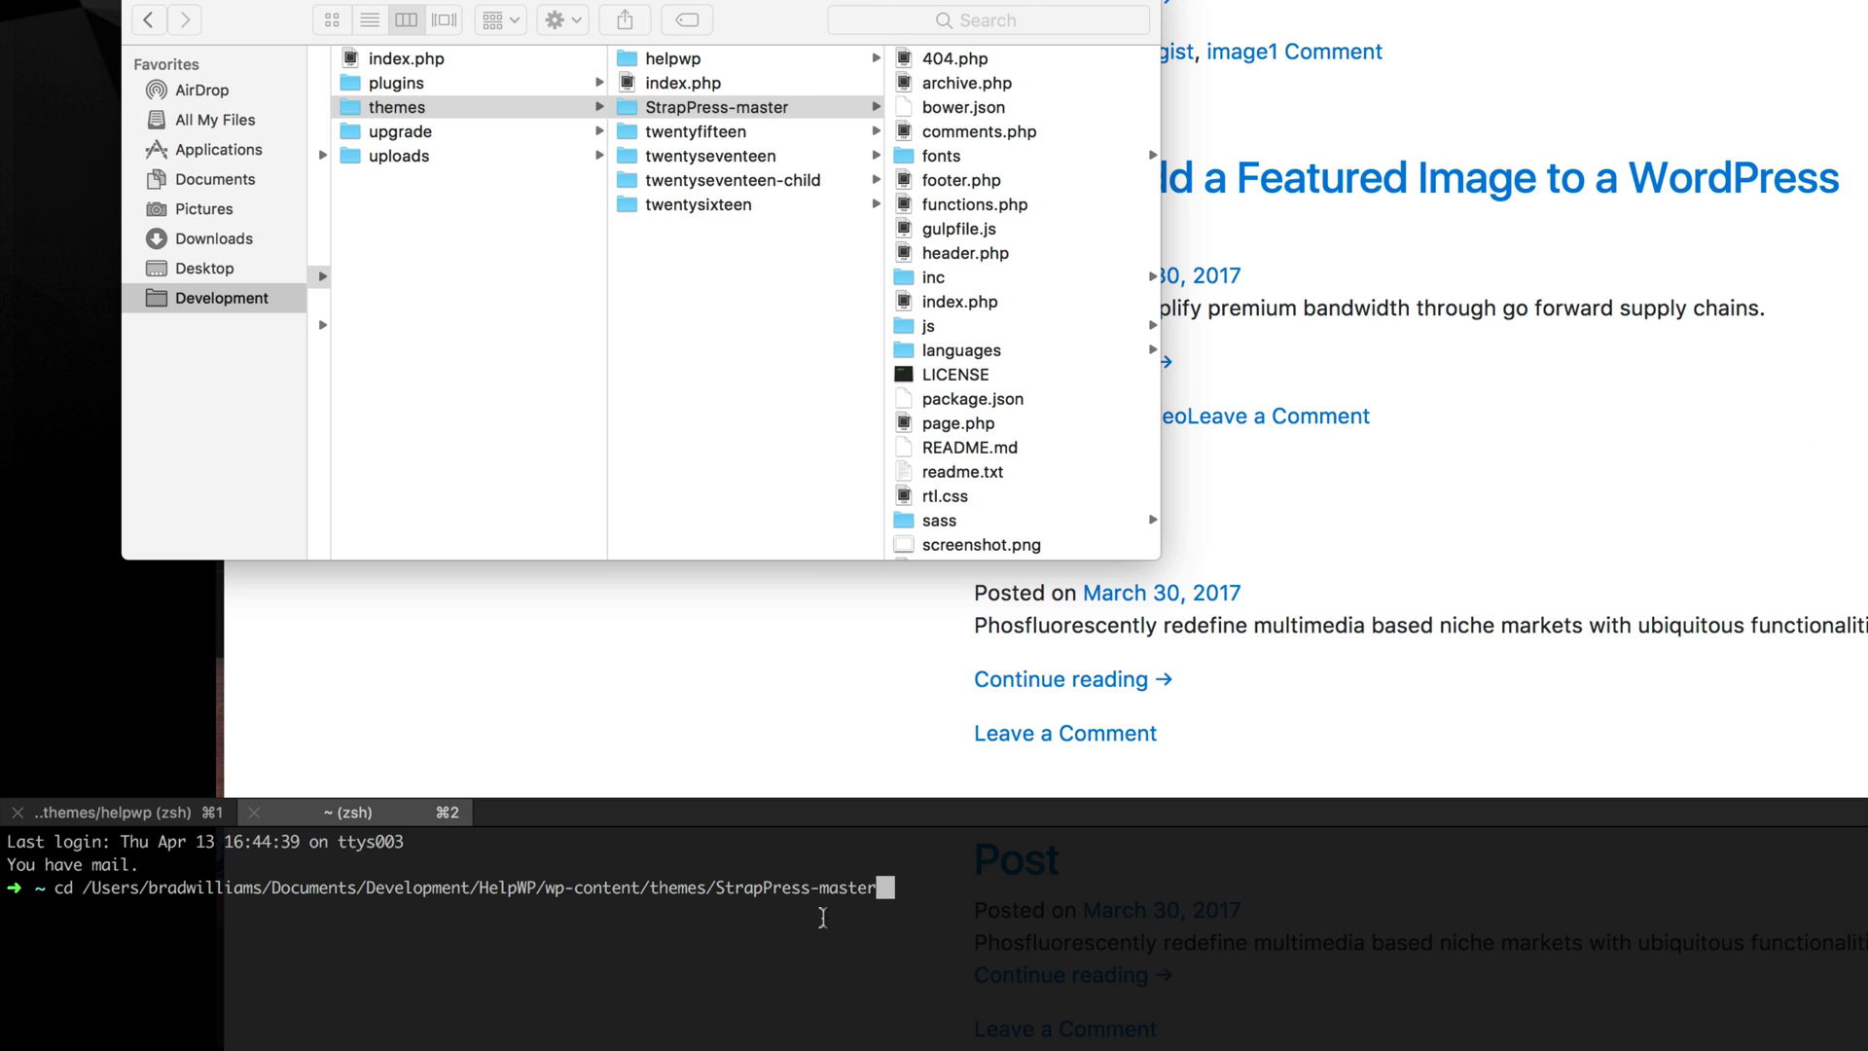
pyautogui.press('Return')
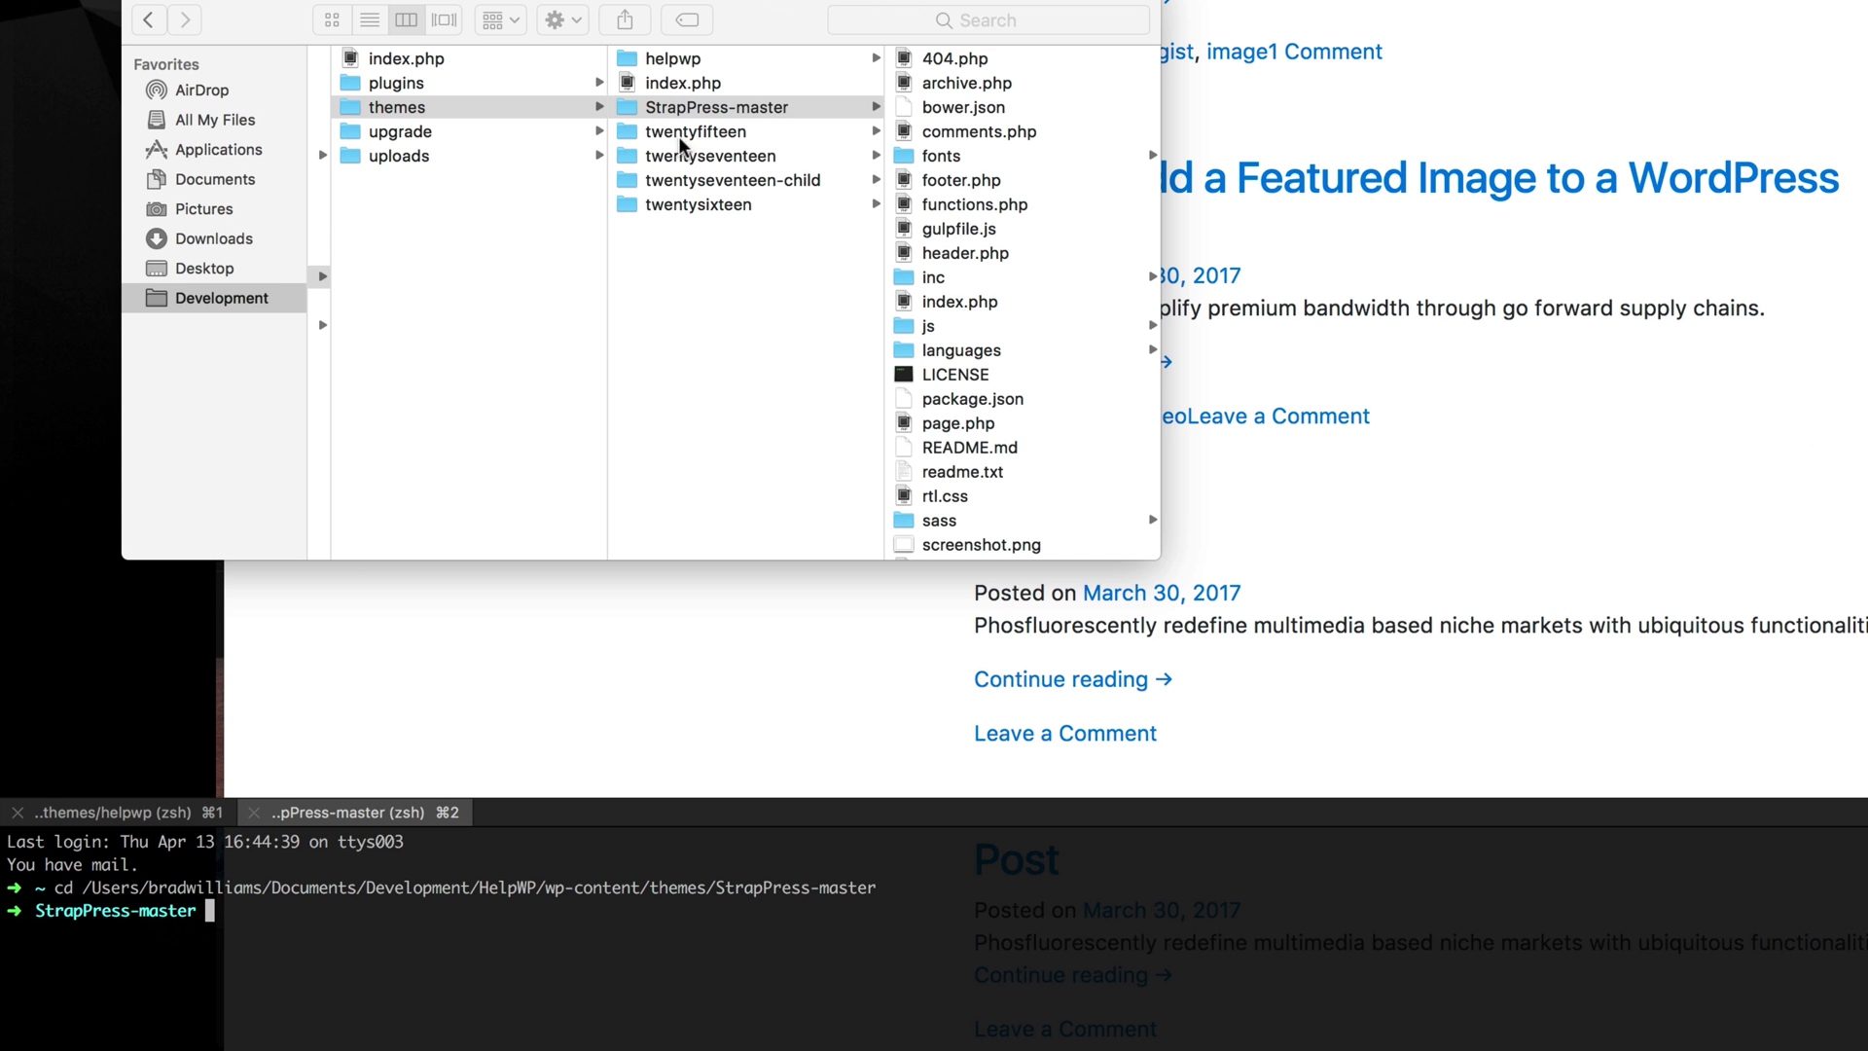
pyautogui.click(631, 109)
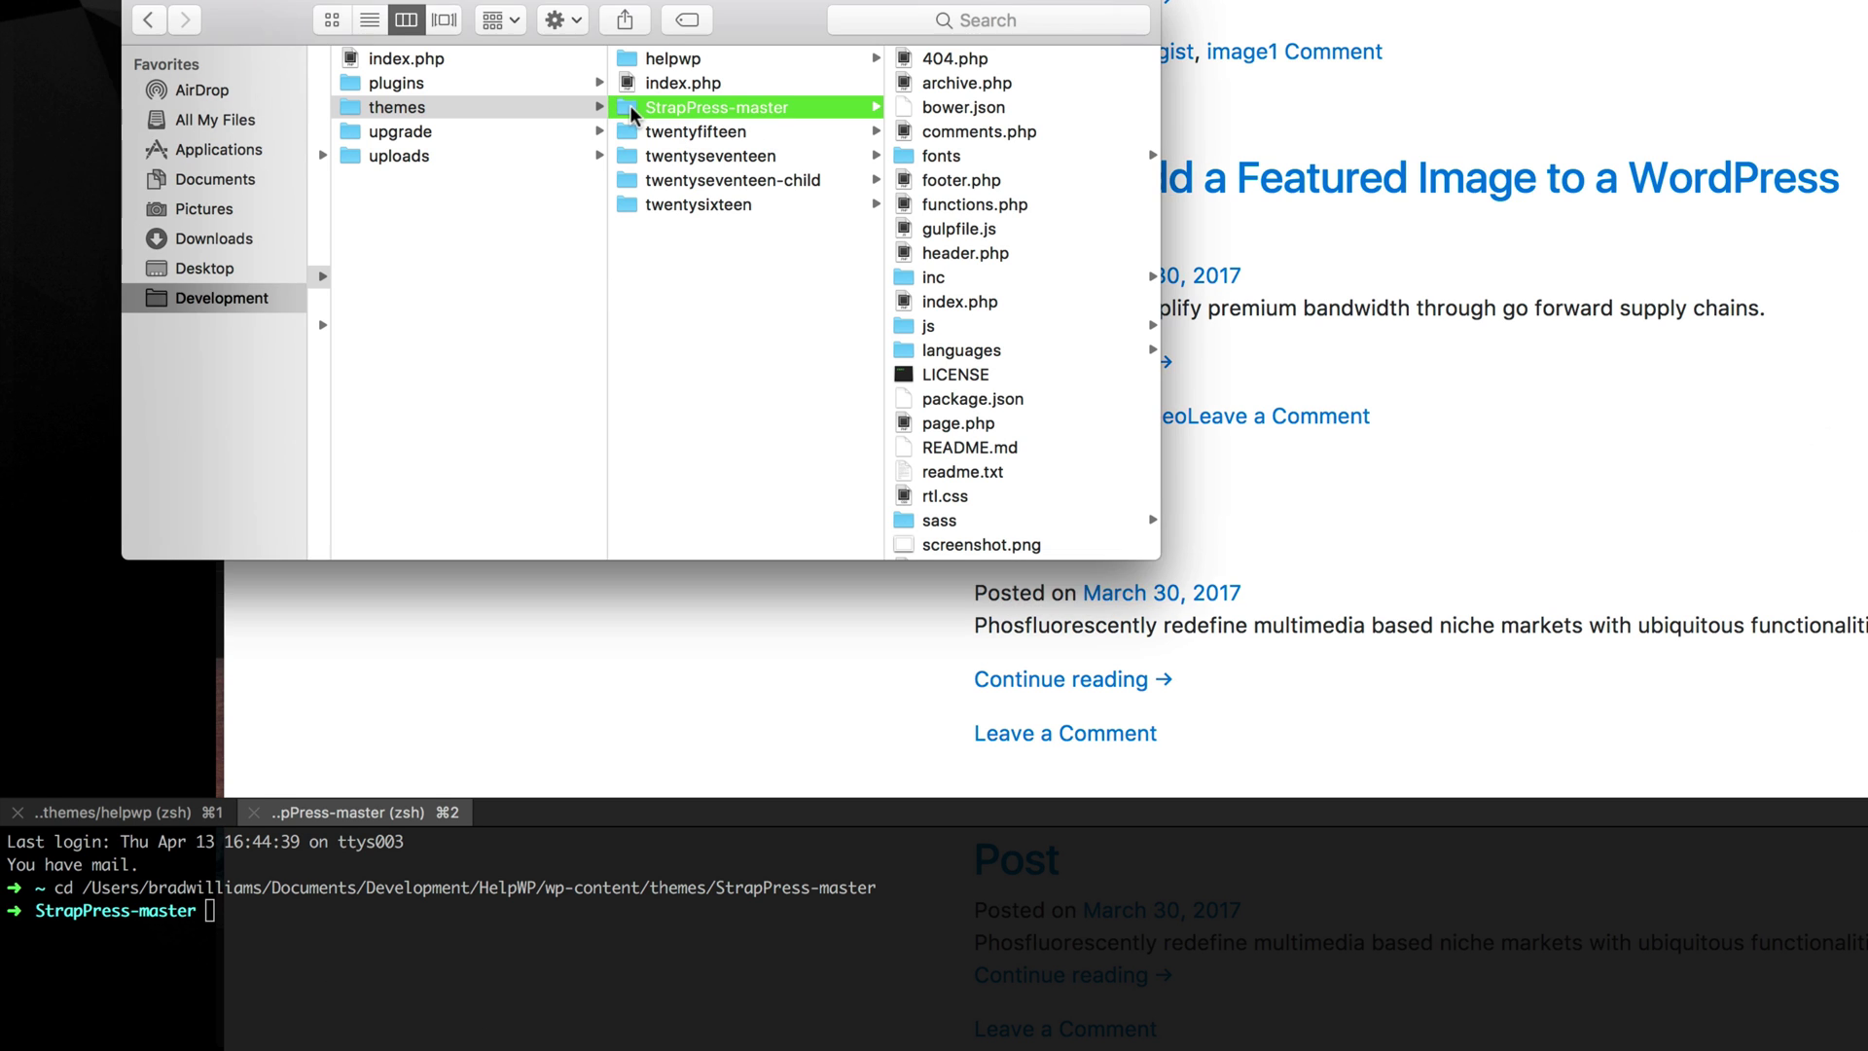
pyautogui.moveTo(629, 105); pyautogui.dragTo(1722, 1050)
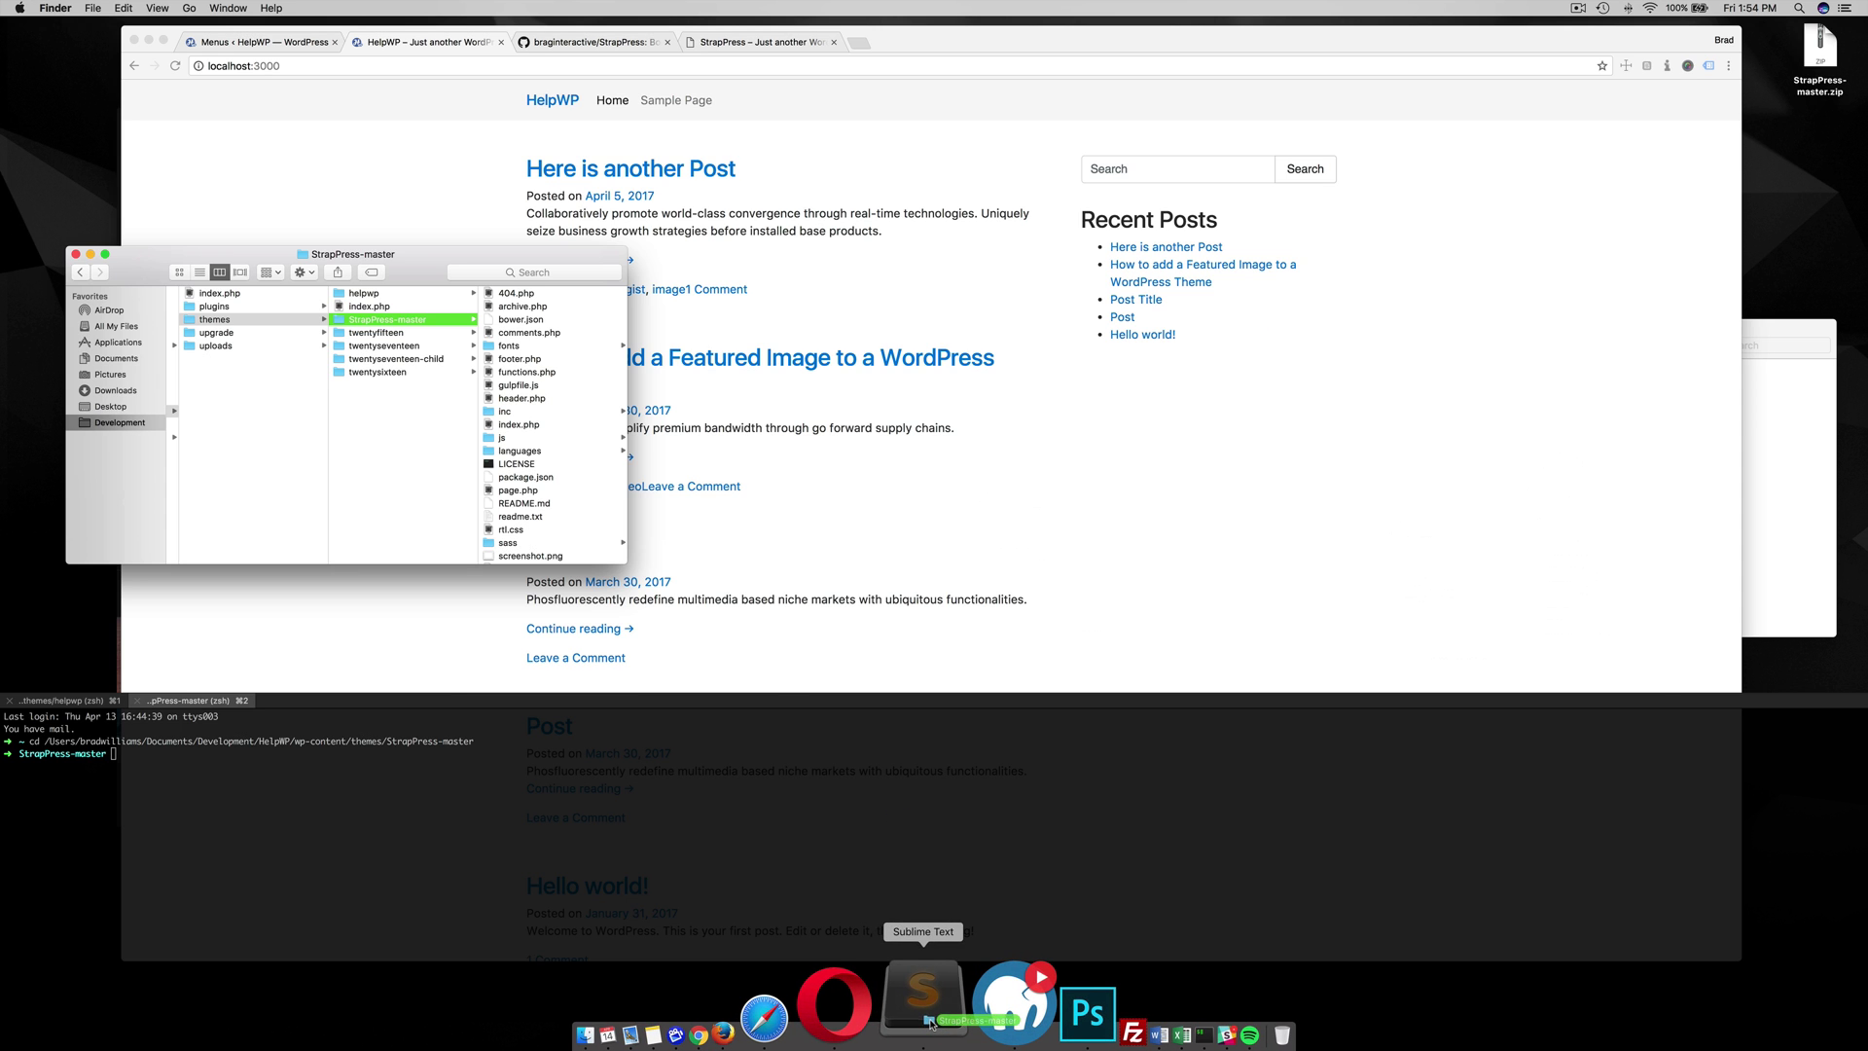
# Open StrapPress-master as a Sublime Text project and view package.json's gulp devDependencies.
pyautogui.moveTo(931, 1024); pyautogui.dragTo(932, 1023)
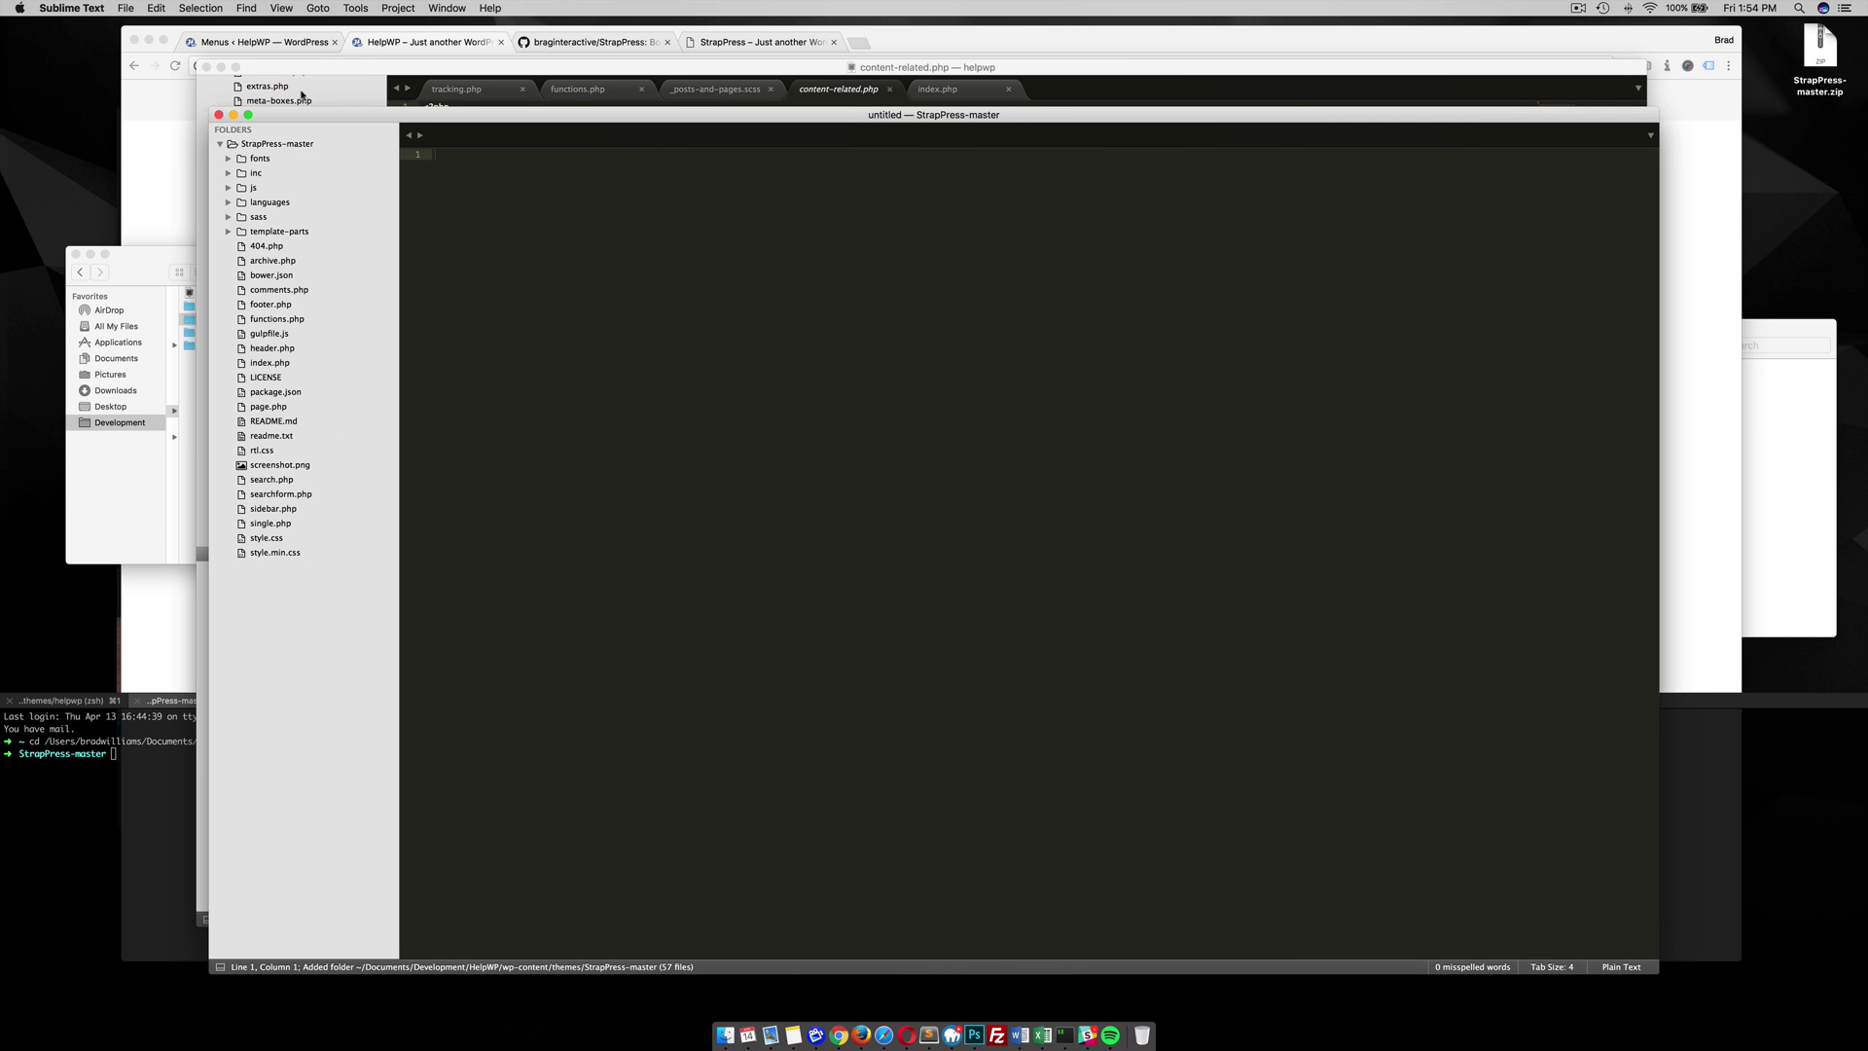
pyautogui.click(207, 67)
pyautogui.moveTo(333, 116); pyautogui.dragTo(368, 73)
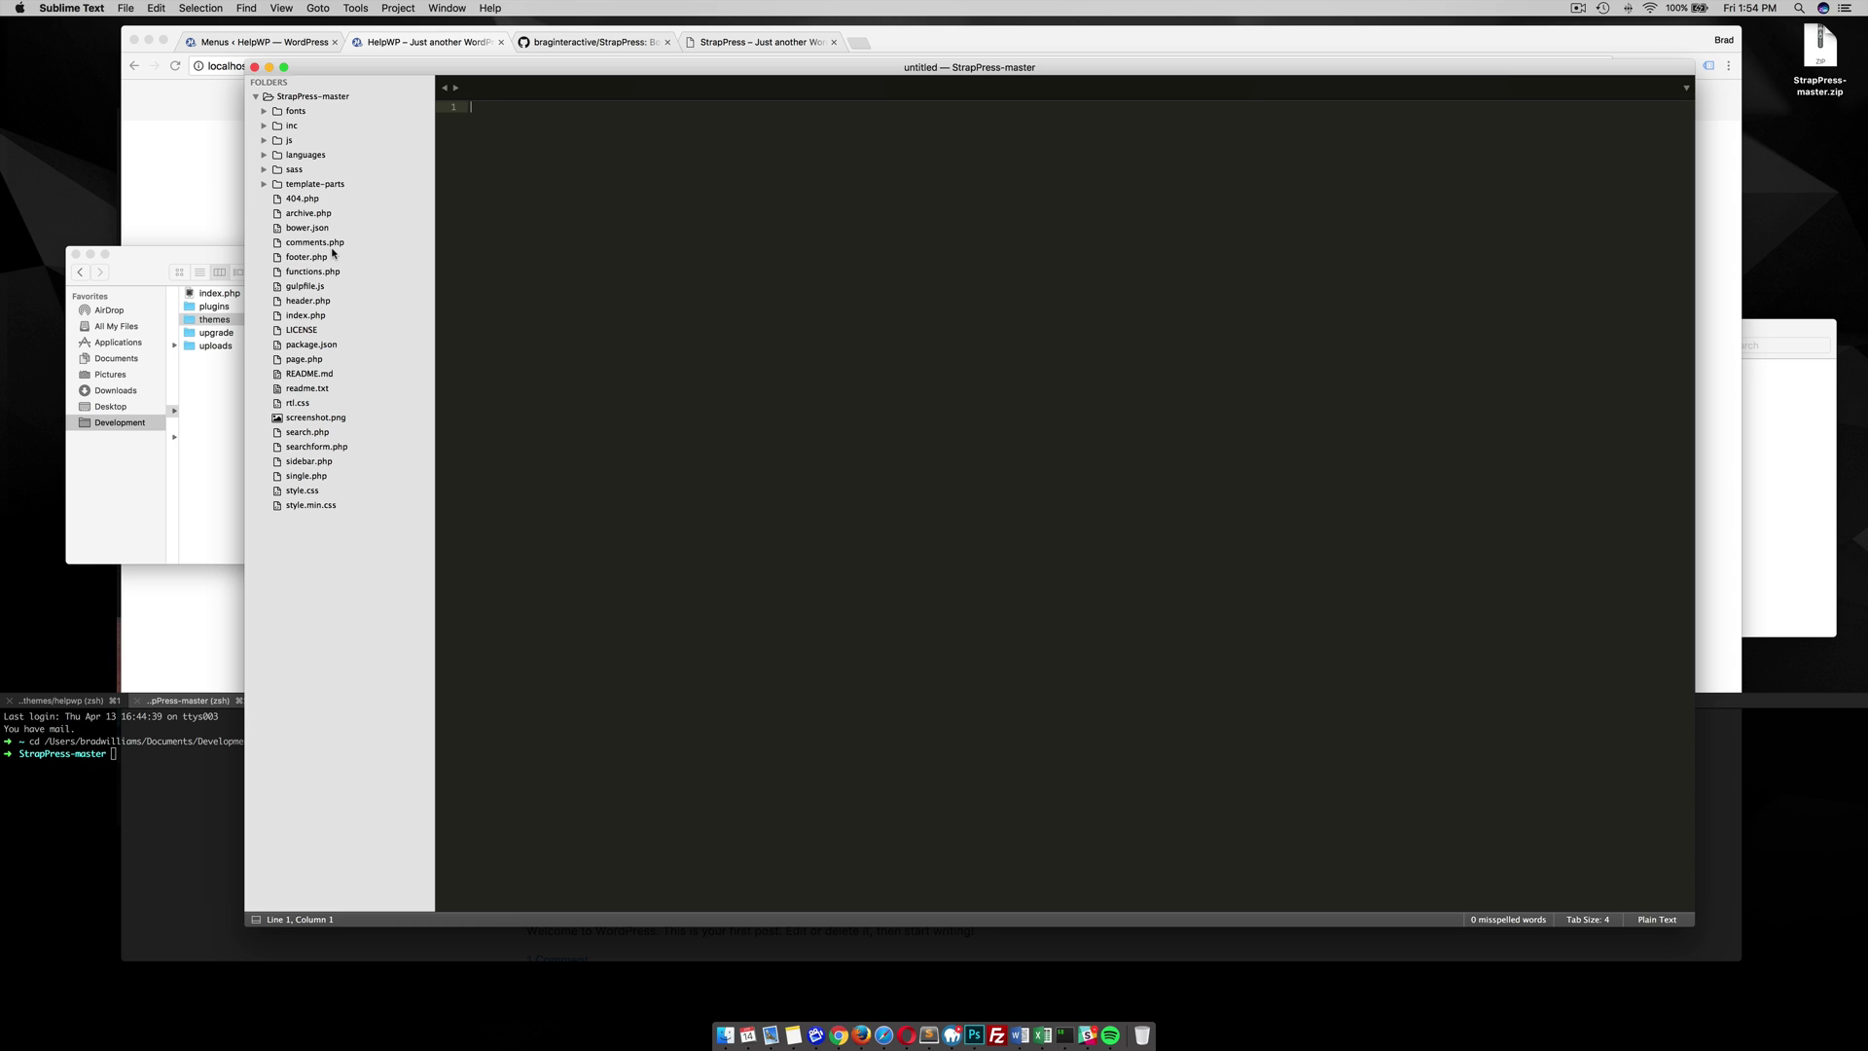
pyautogui.click(135, 787)
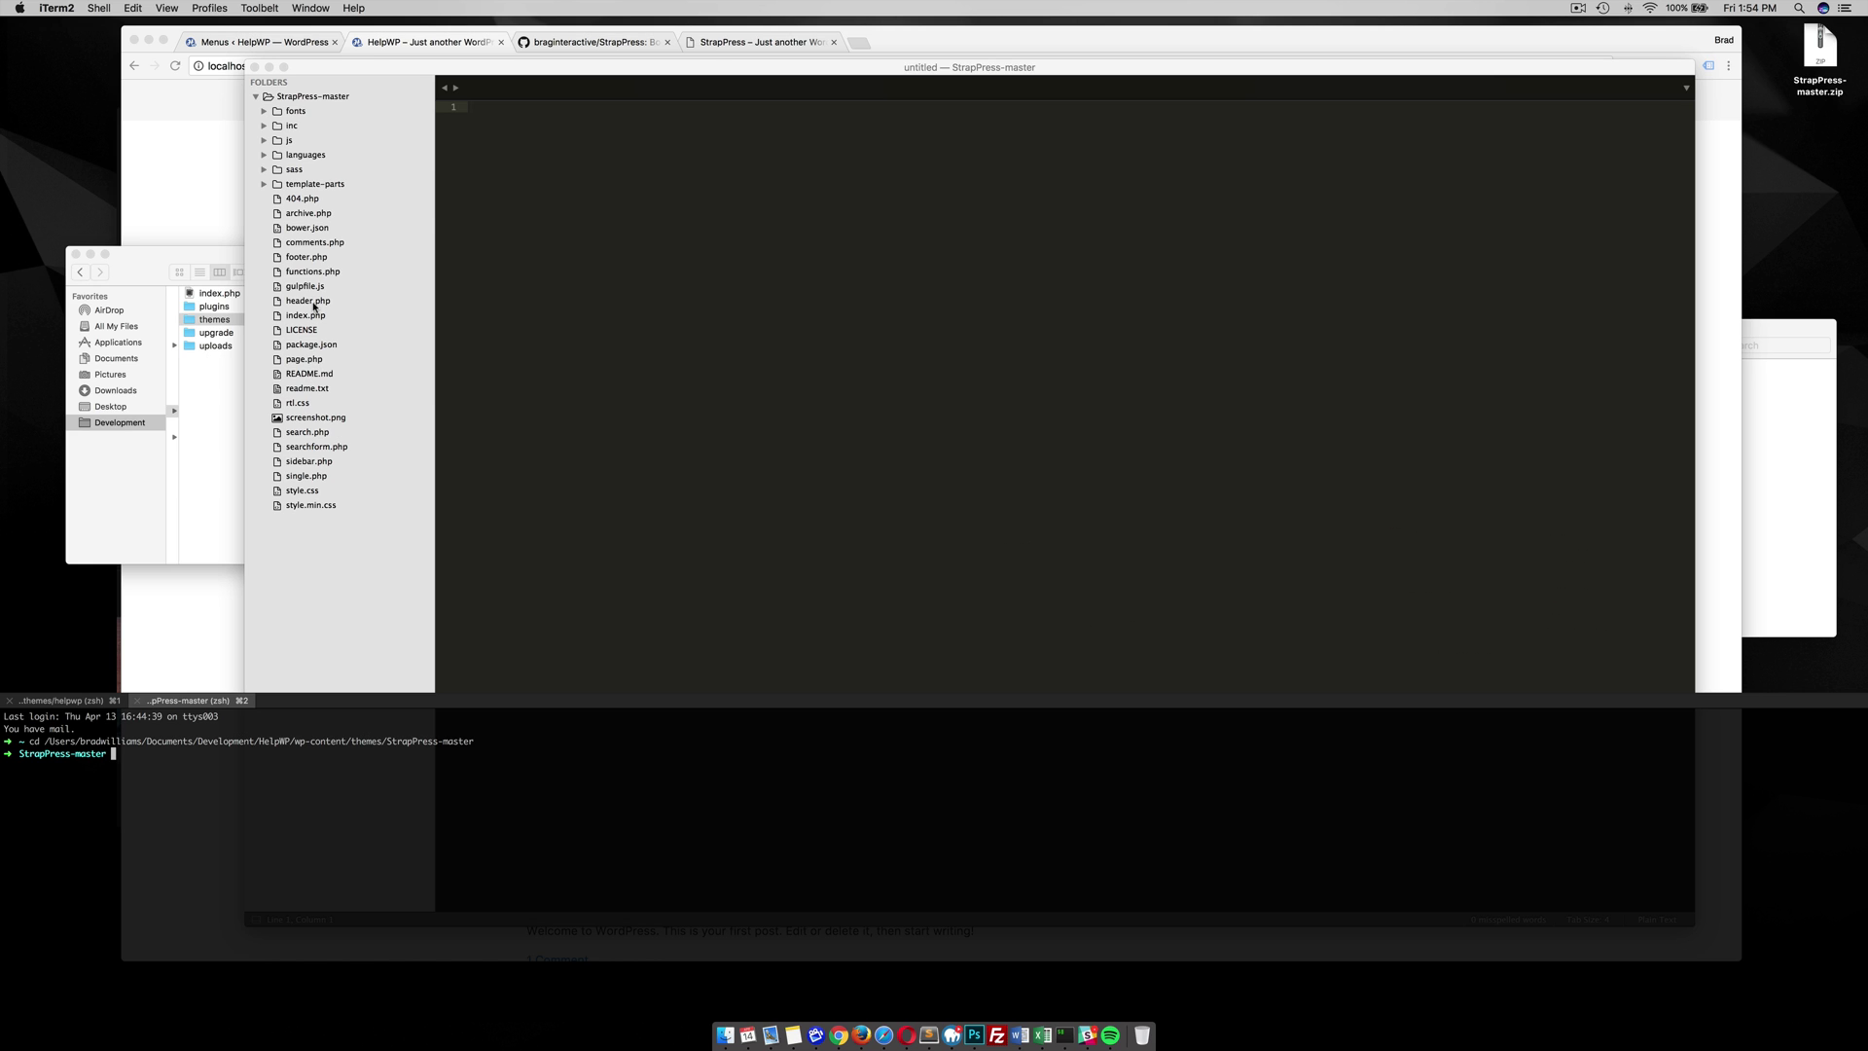
pyautogui.click(313, 345)
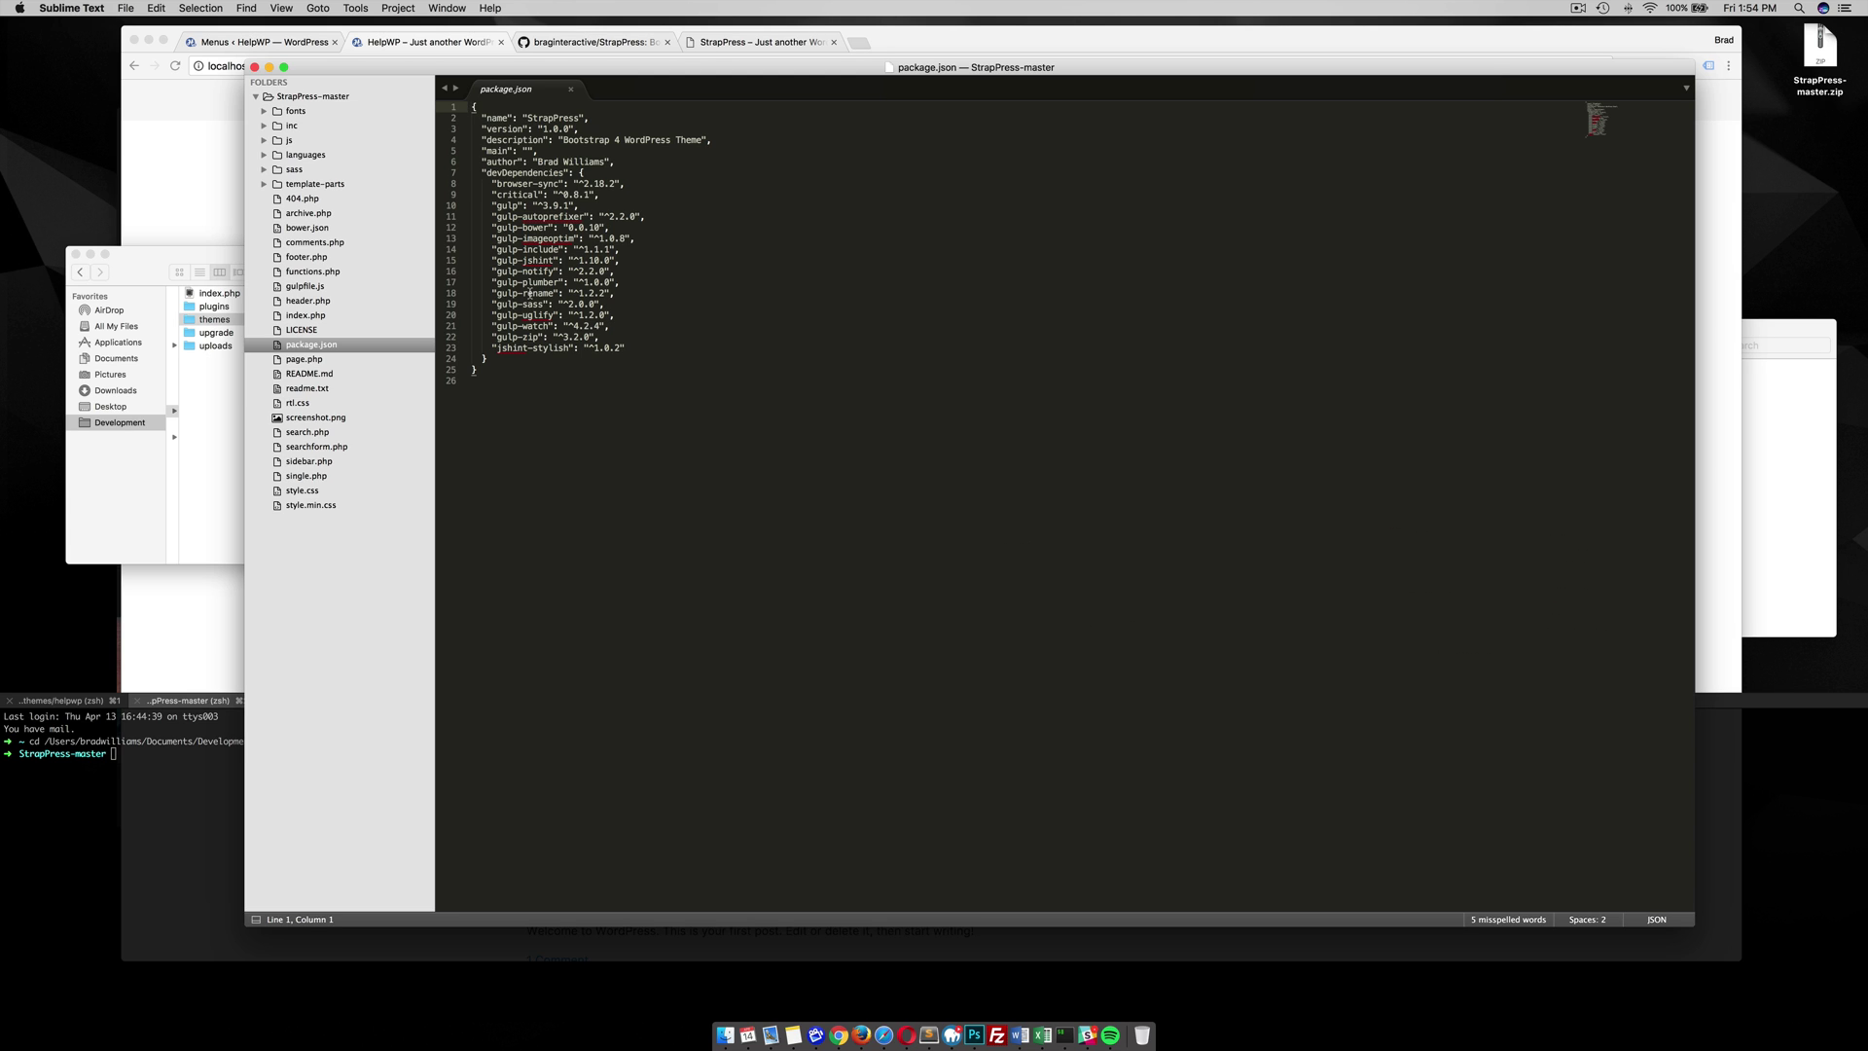
# Run npm install in the theme folder and open the Node.js website from a 'node js' search.
pyautogui.click(147, 774)
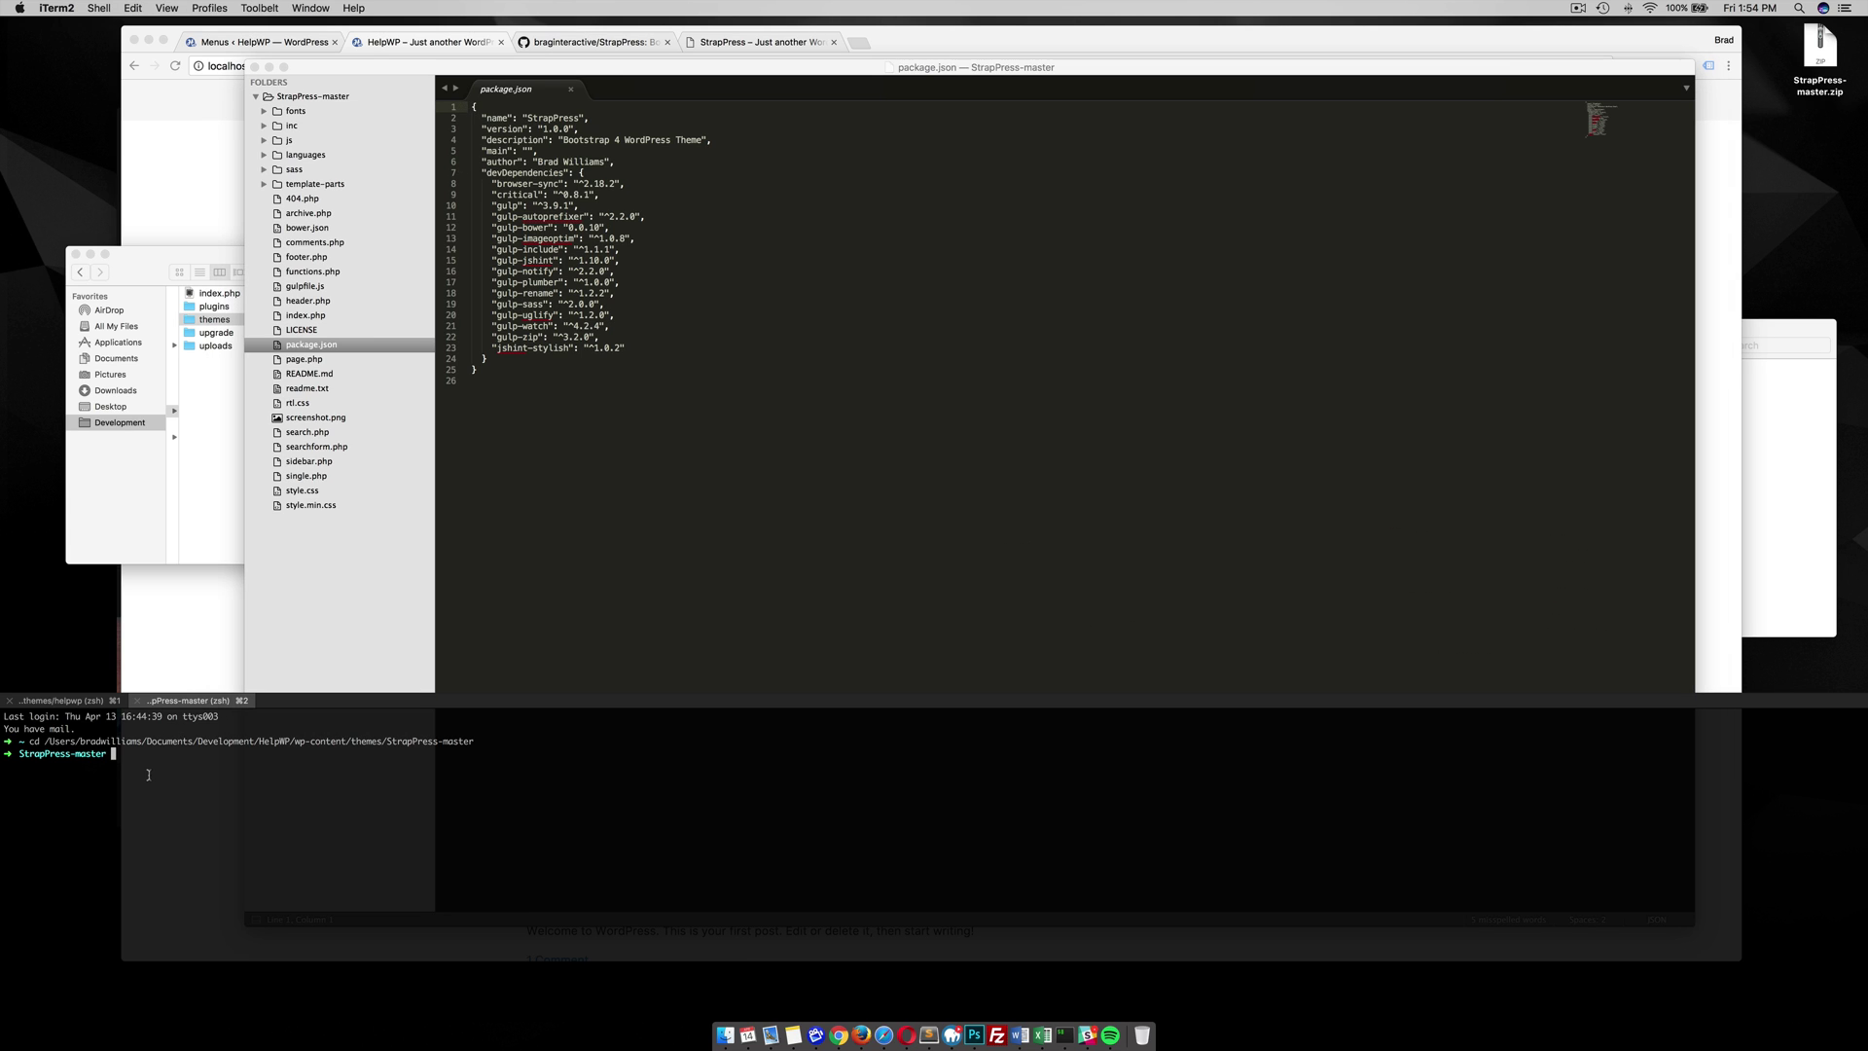
pyautogui.write('npm install')
pyautogui.press('Return')
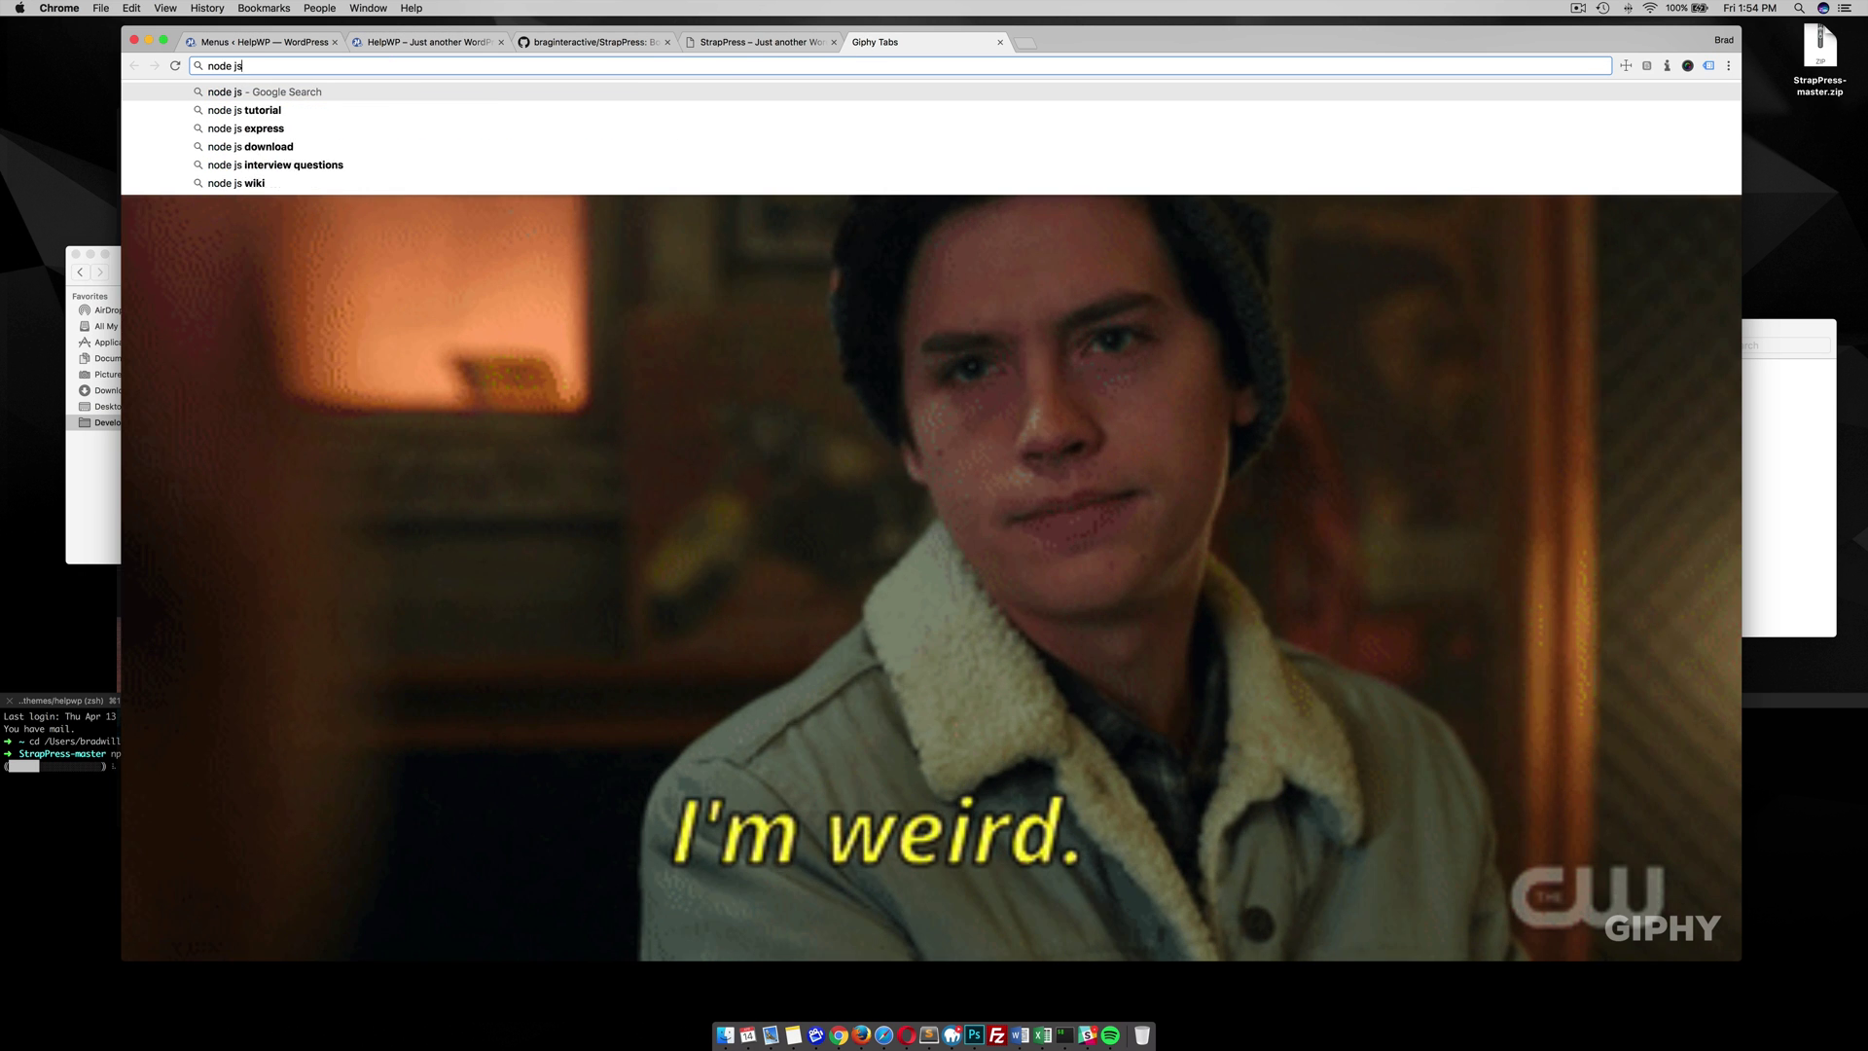
pyautogui.press('Return')
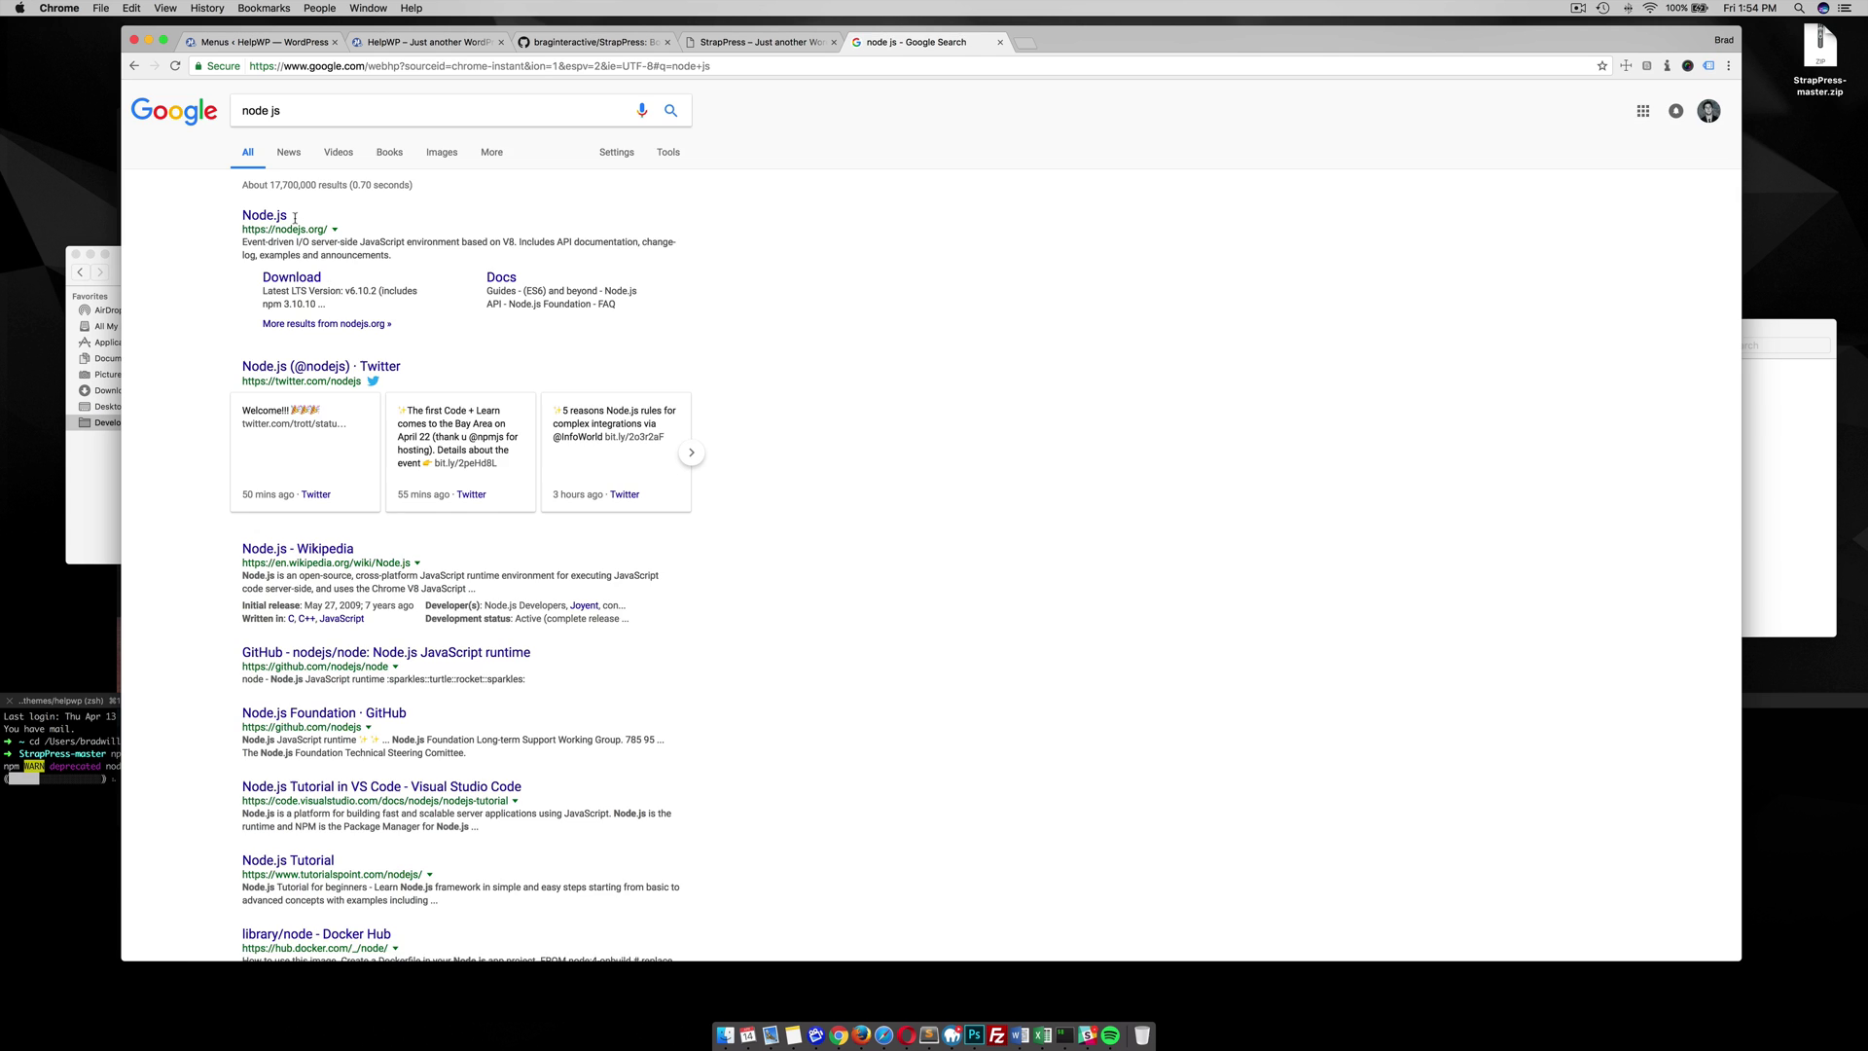
pyautogui.click(275, 214)
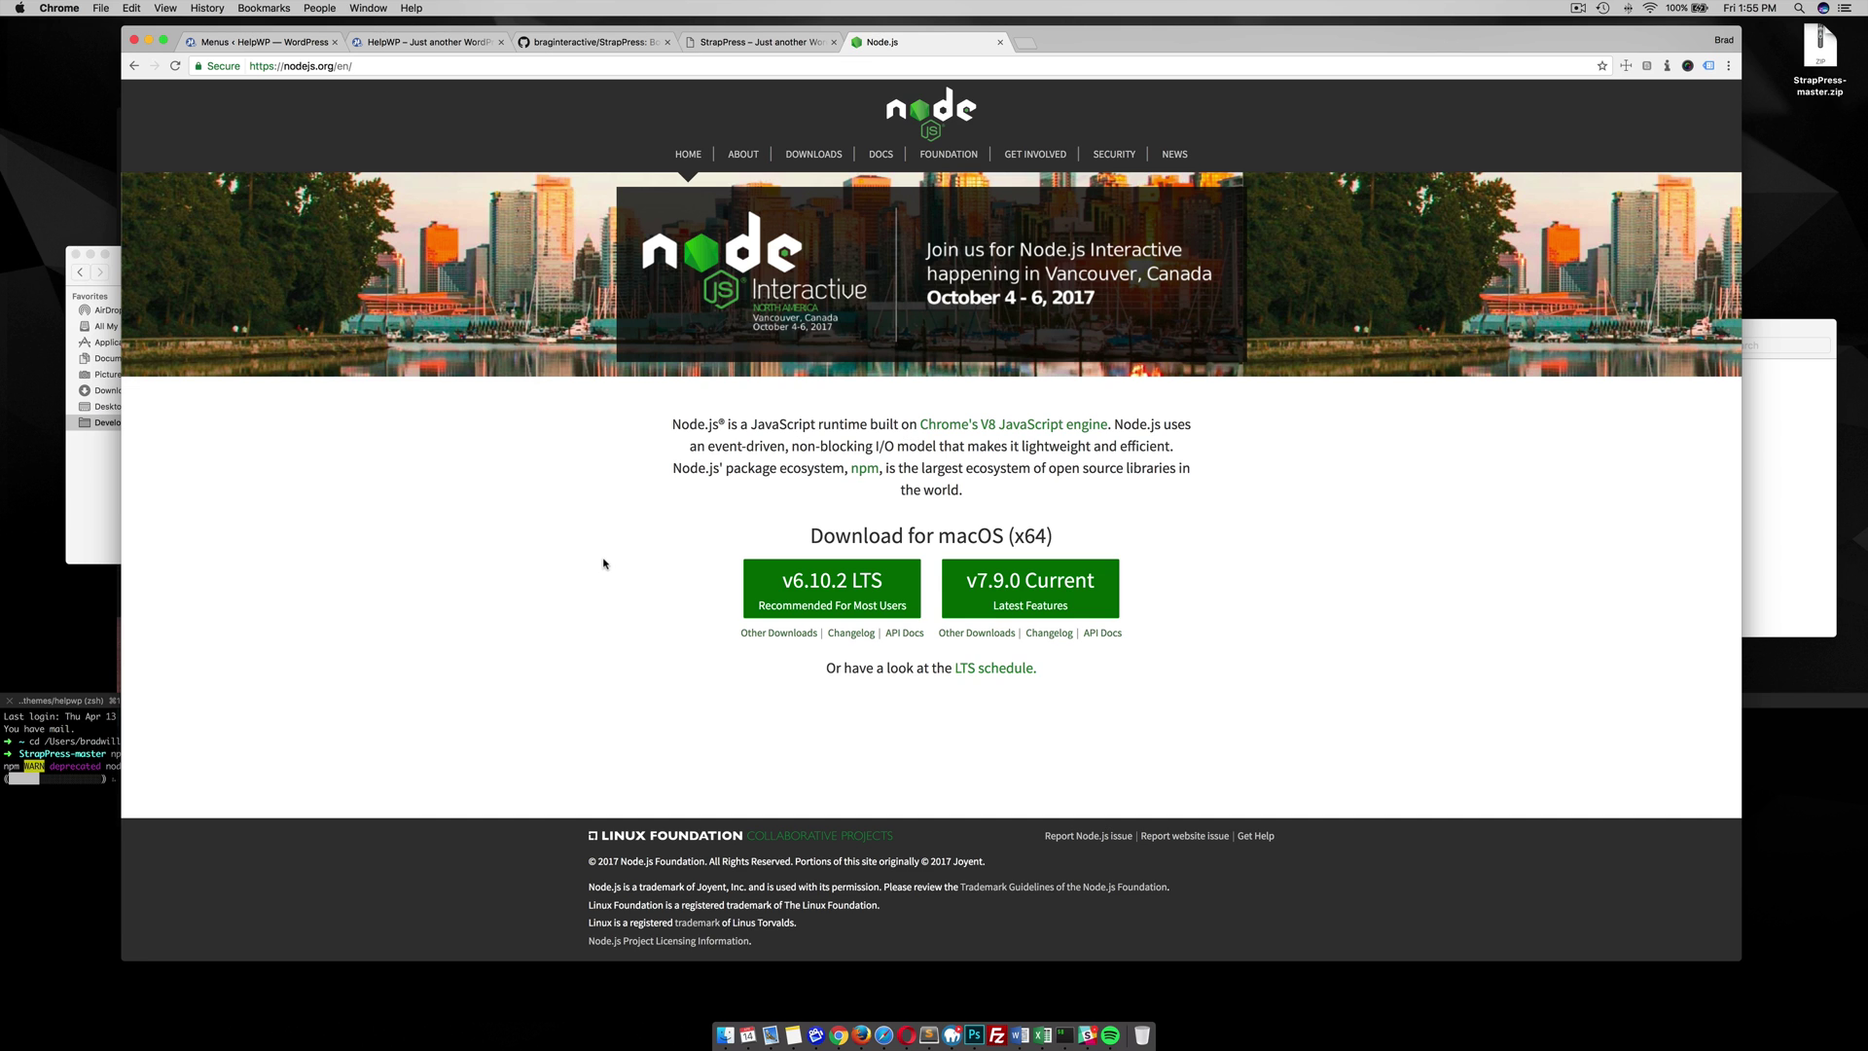
# Search 'gulp js', open gulpjs.com's Getting Started guide, and check the npm install output.
pyautogui.click(771, 67)
pyautogui.write('gu')
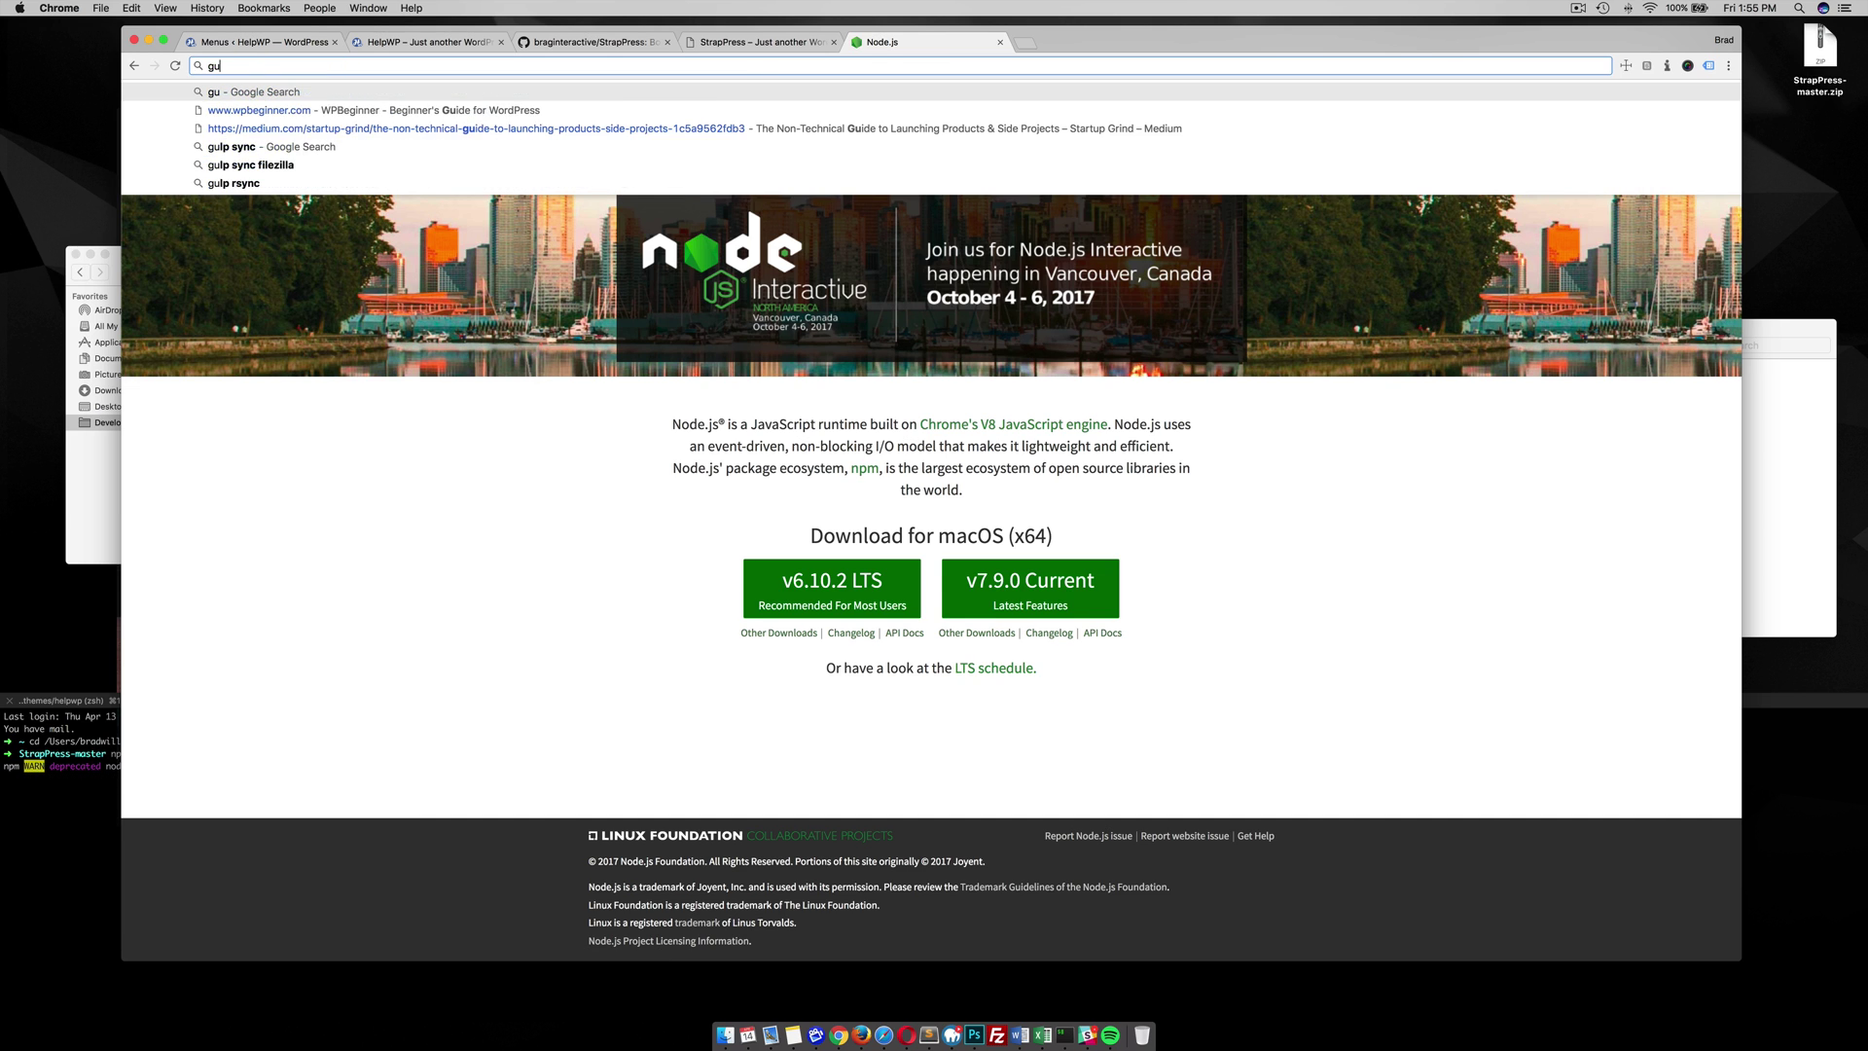
pyautogui.write('lp js')
pyautogui.press('Return')
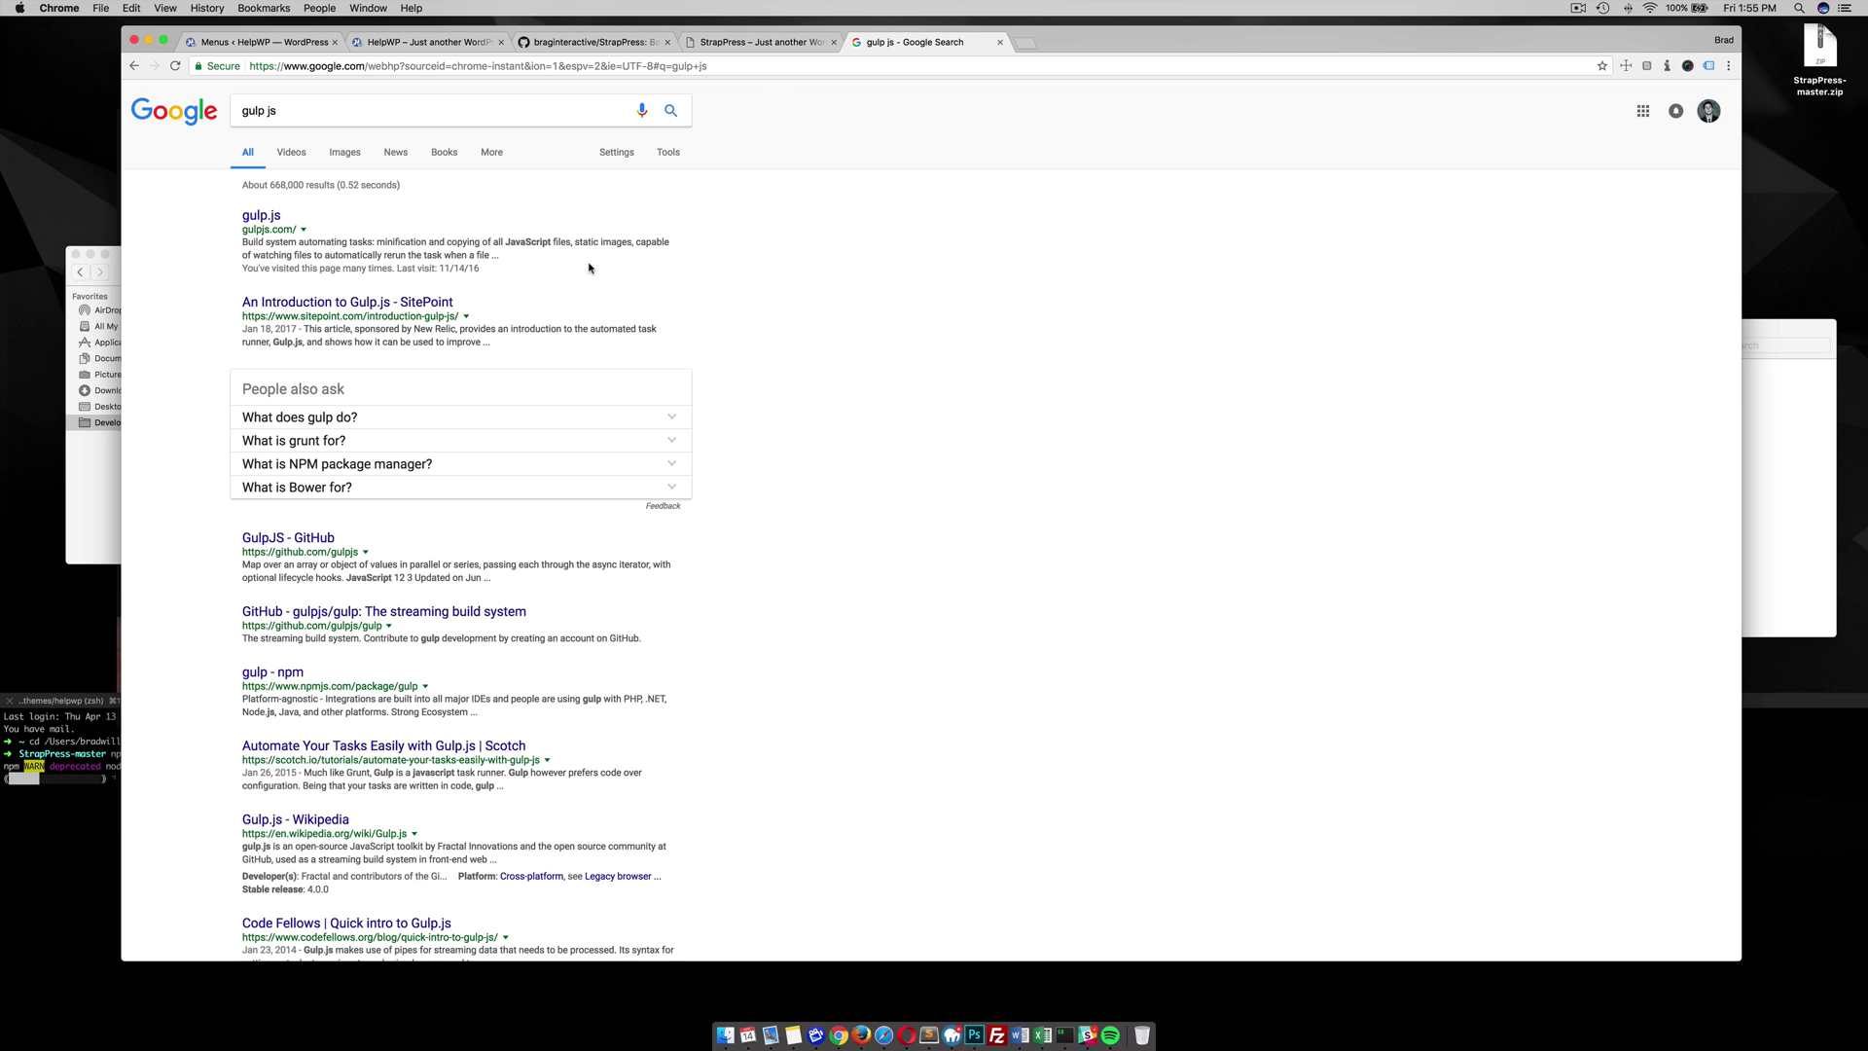
pyautogui.click(272, 217)
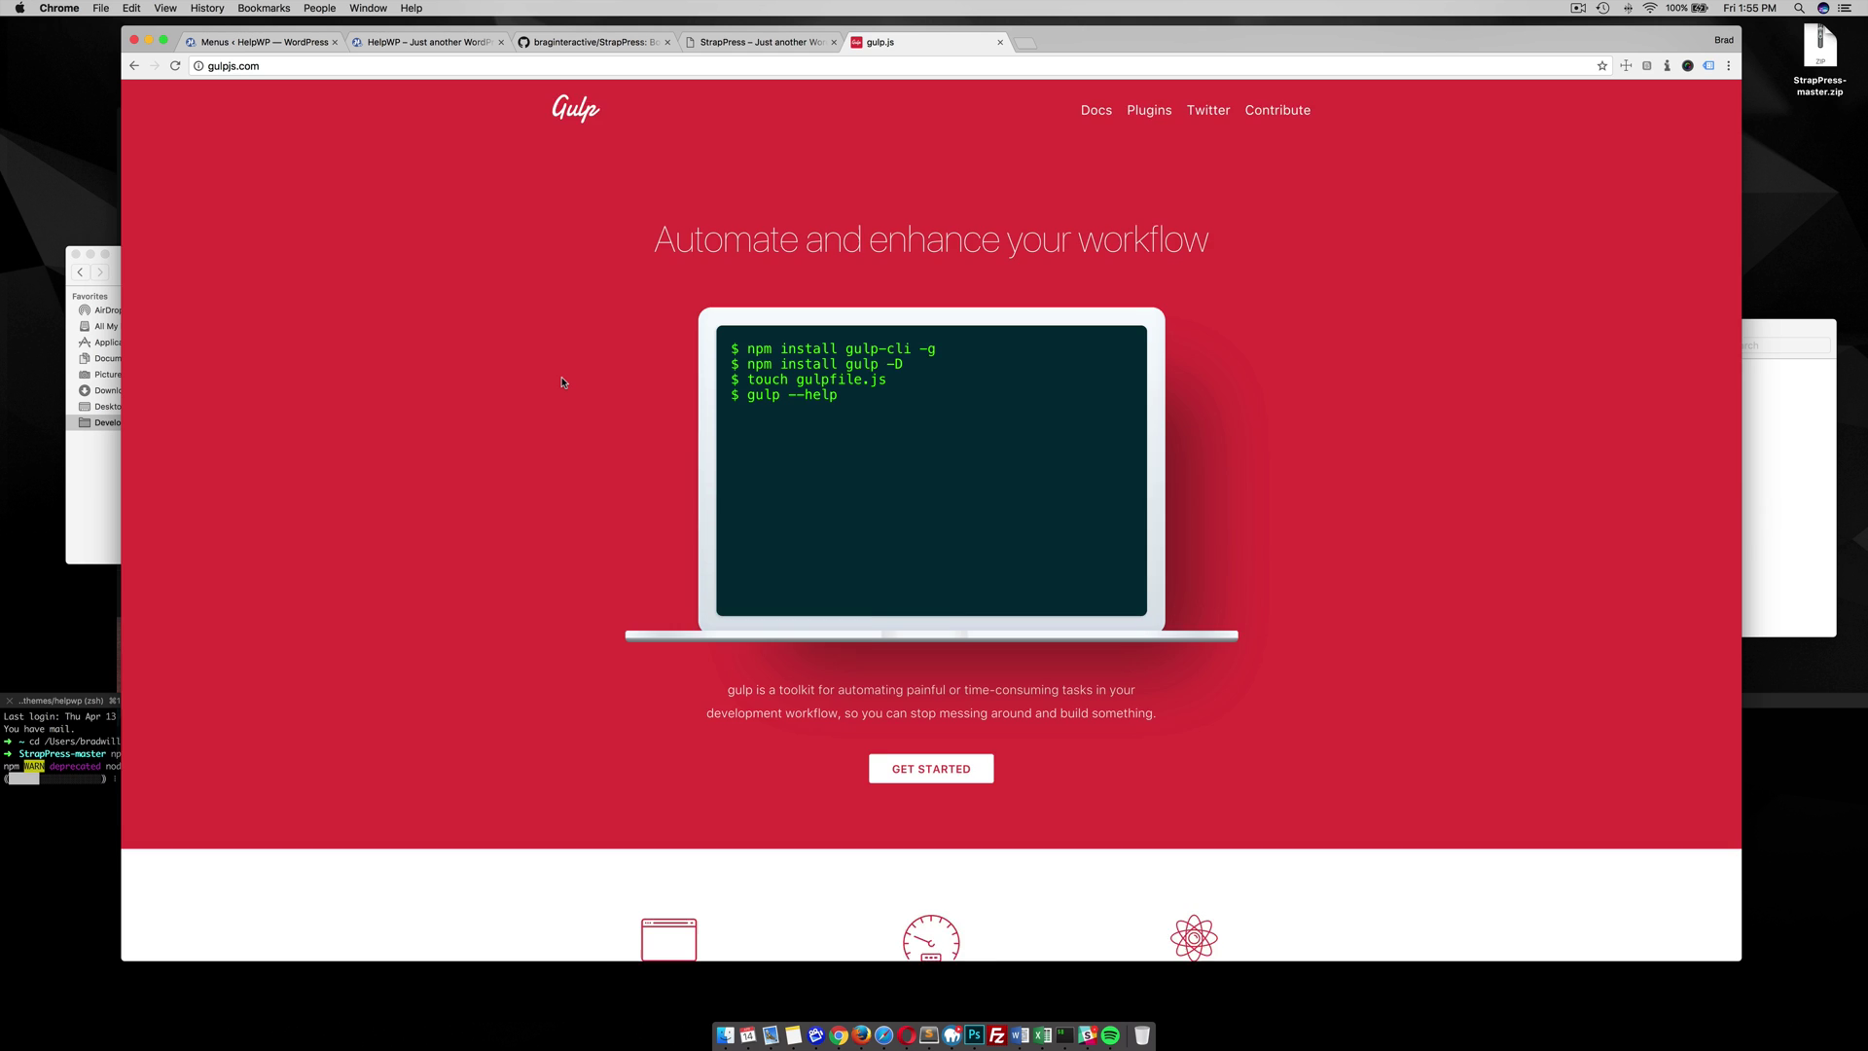
pyautogui.scroll(-5, 562, 382)
pyautogui.click(885, 506)
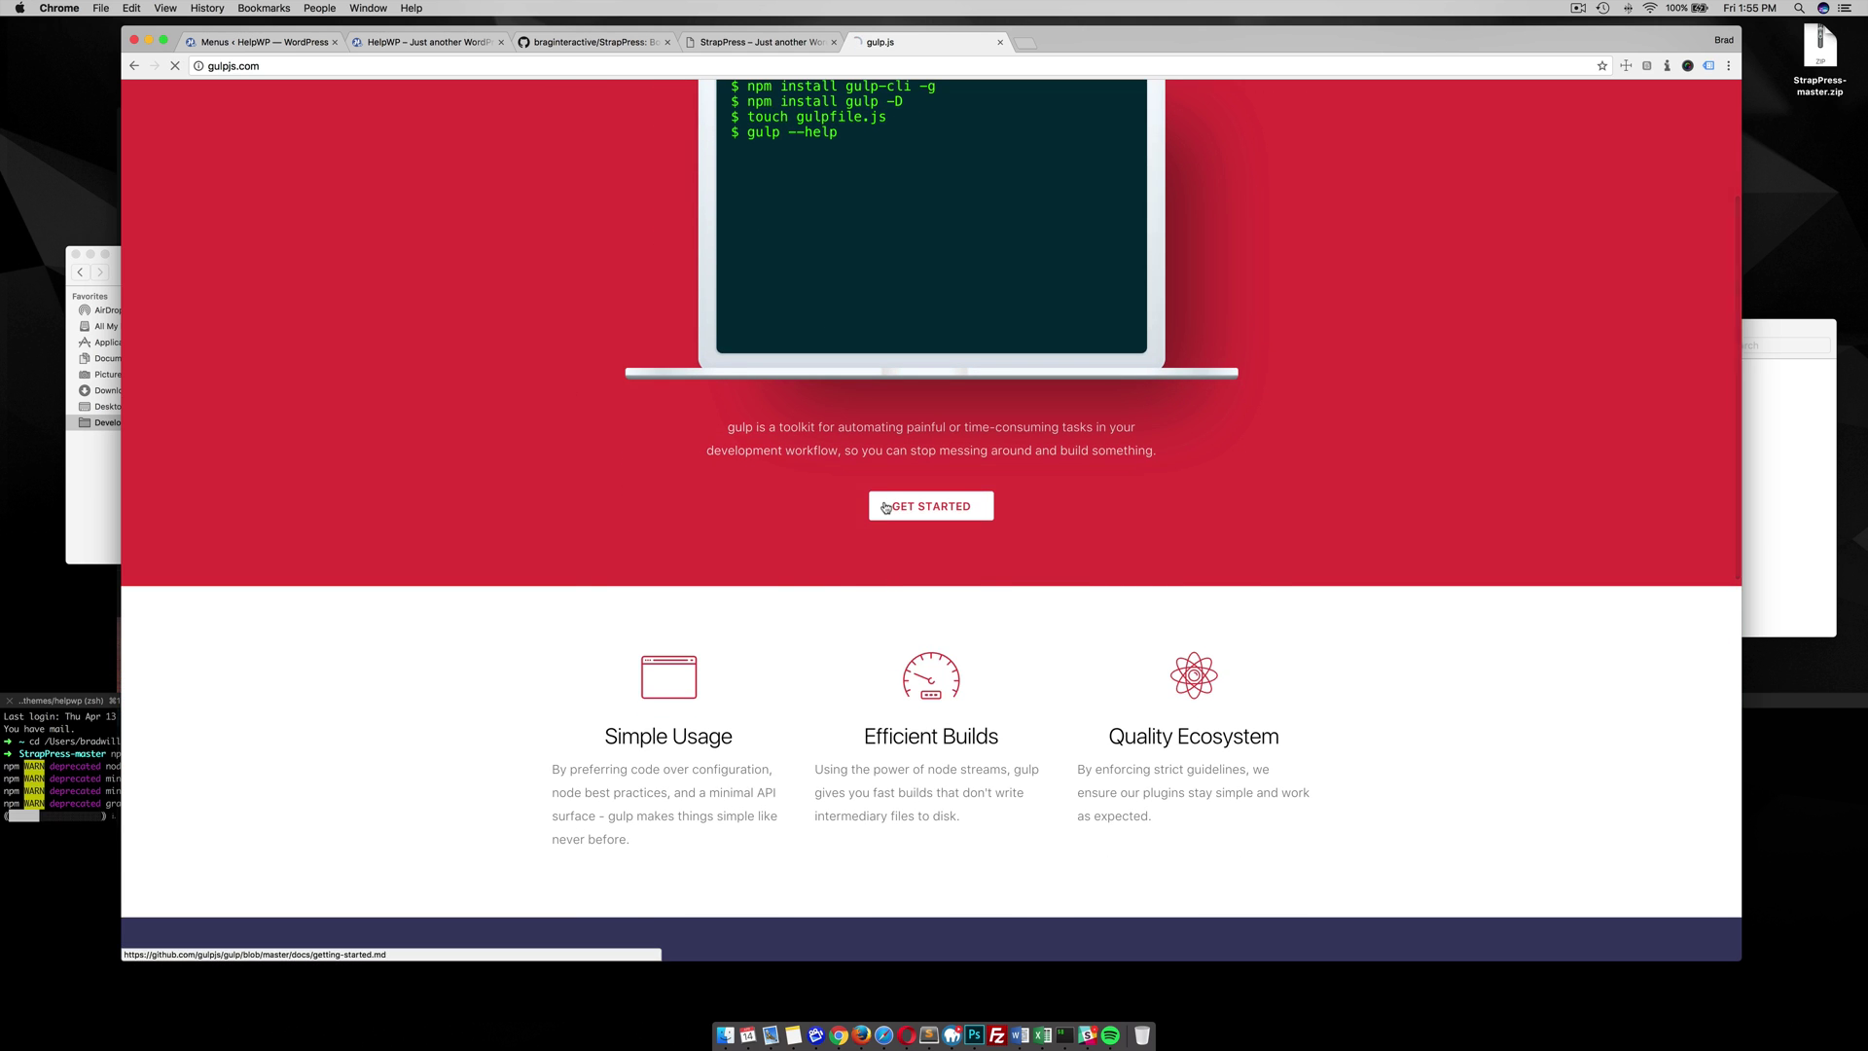
pyautogui.scroll(-1, 519, 496)
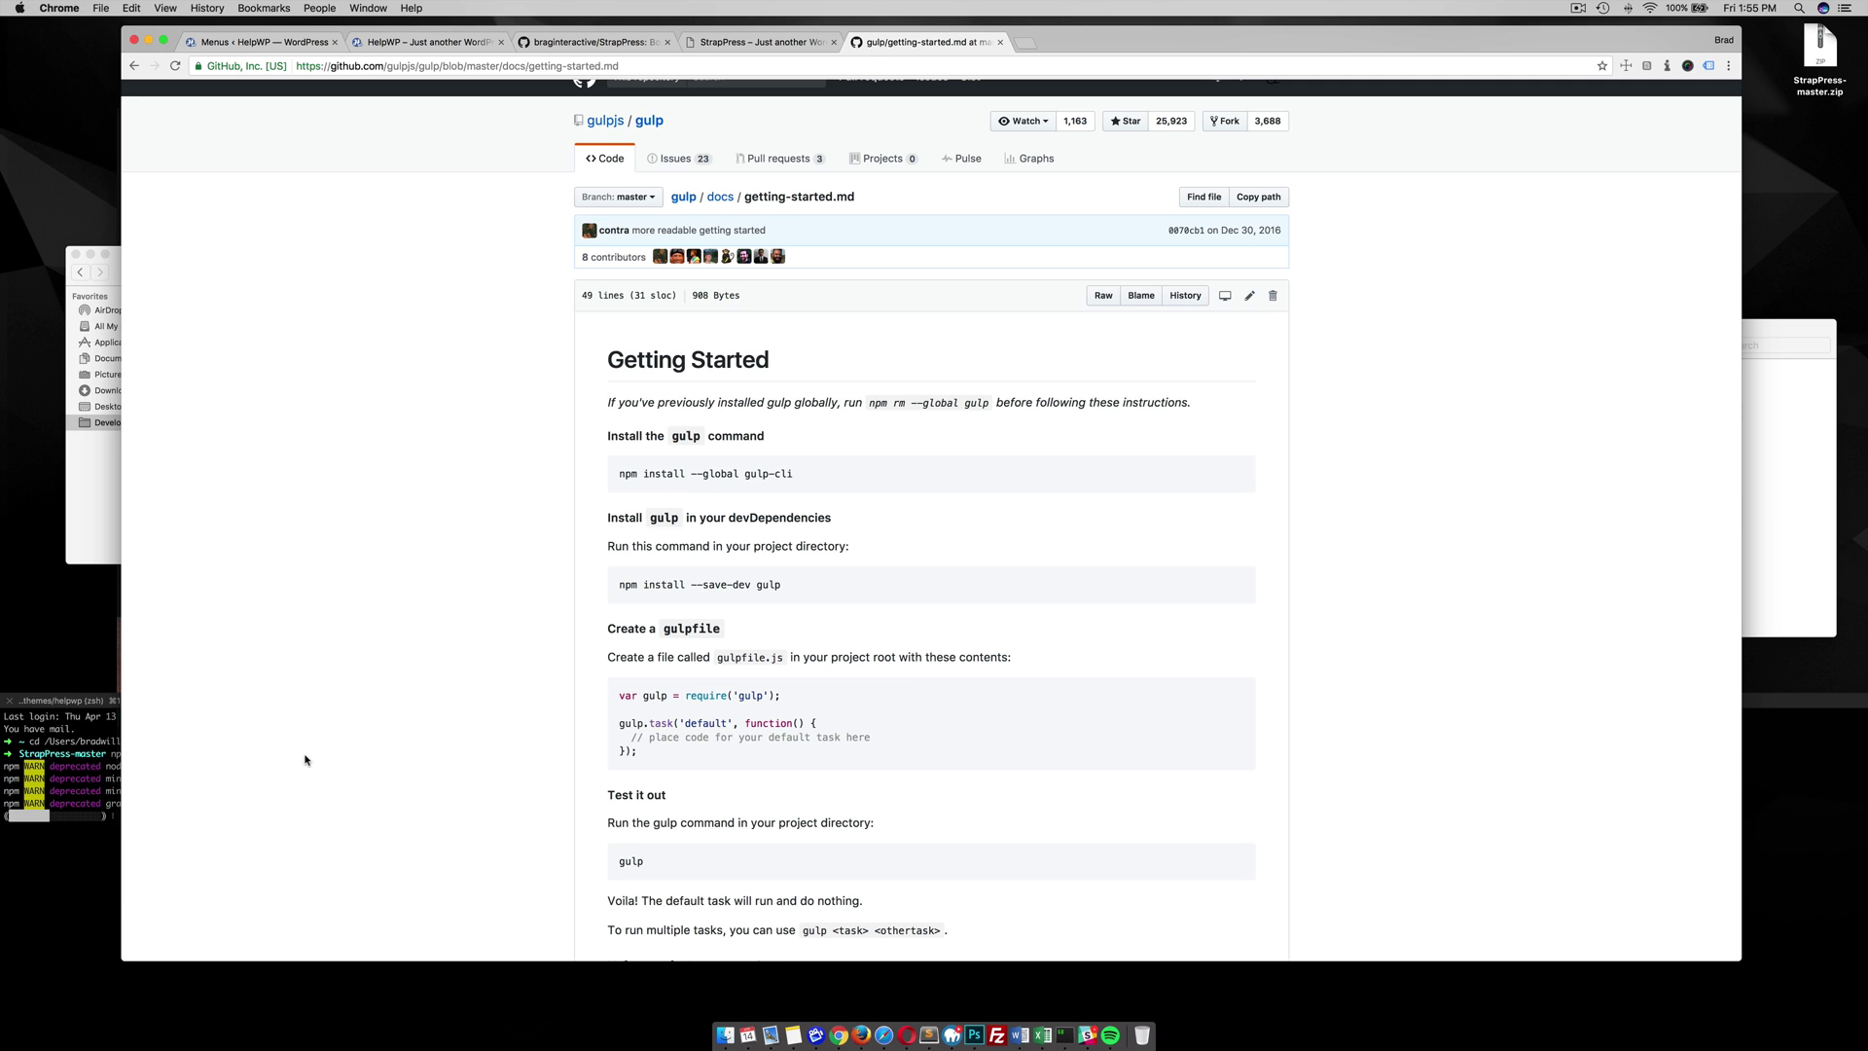
pyautogui.click(88, 854)
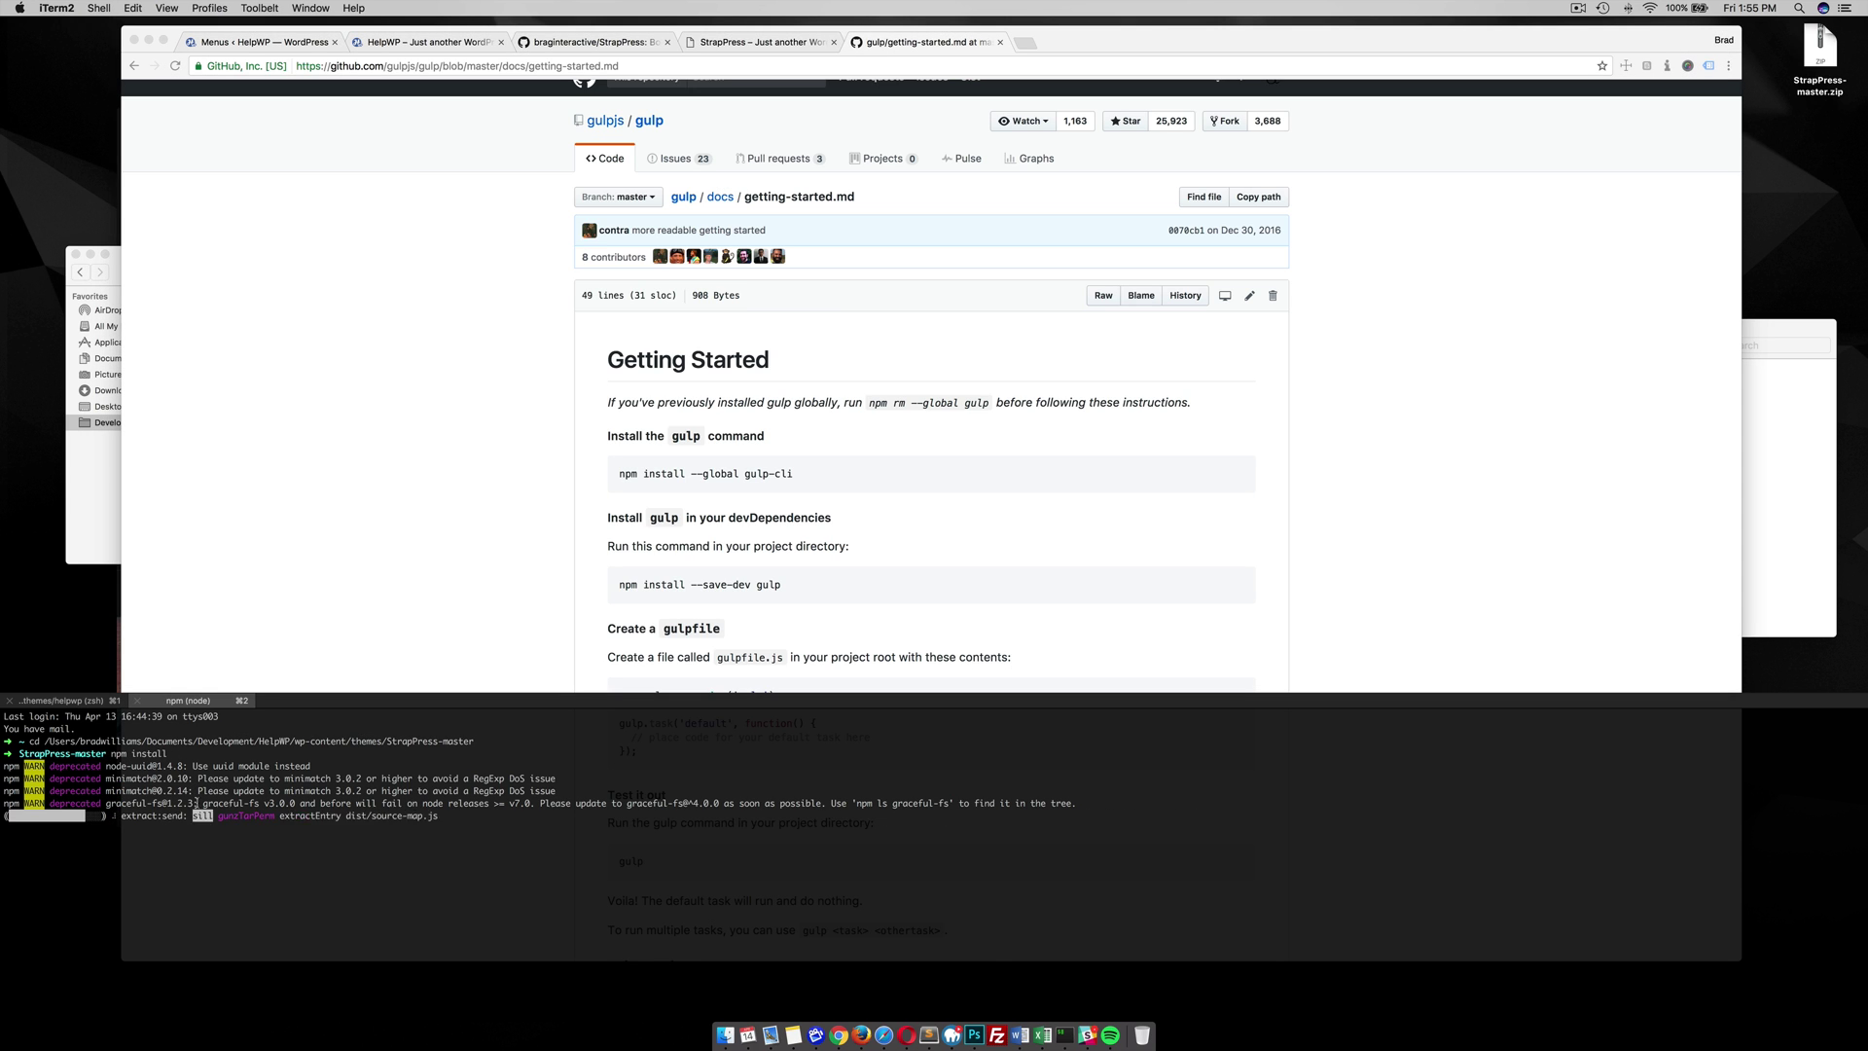
# Switch between Sublime Text, the StrapPress GitHub page and the npm install output.
pyautogui.click(929, 1012)
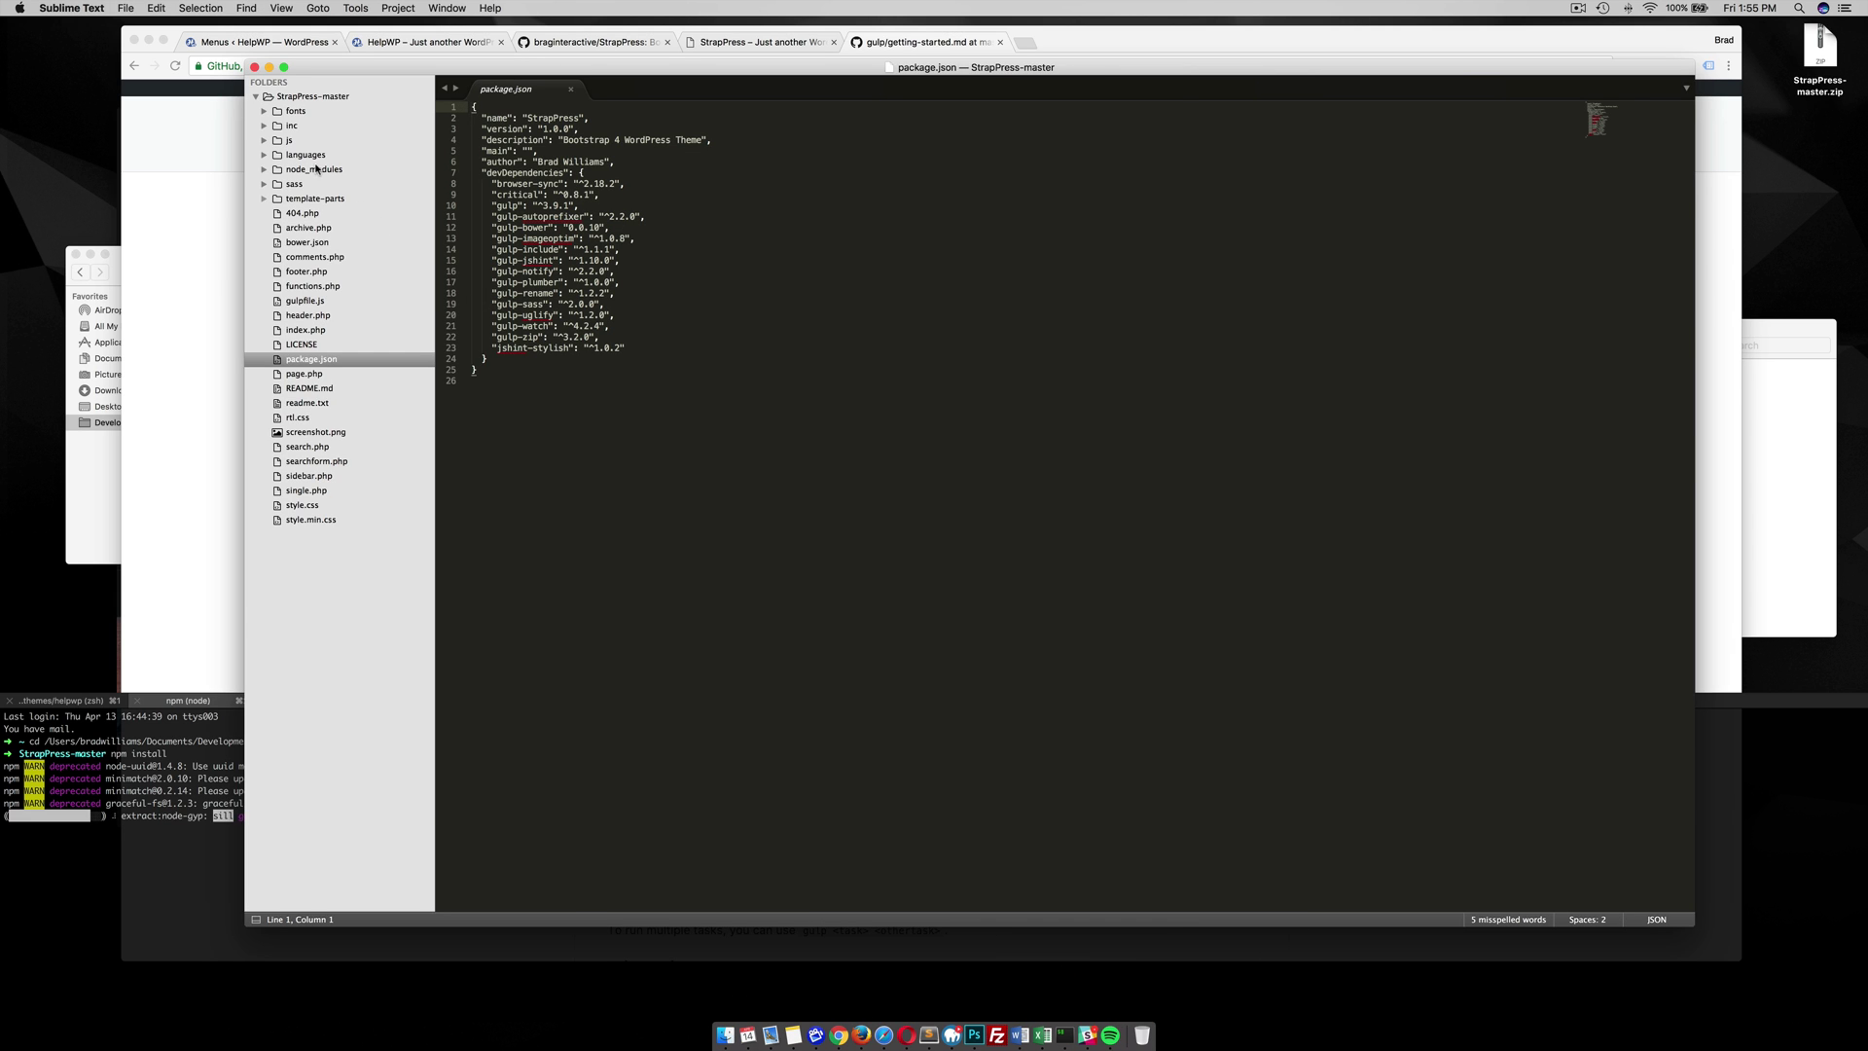
pyautogui.click(217, 200)
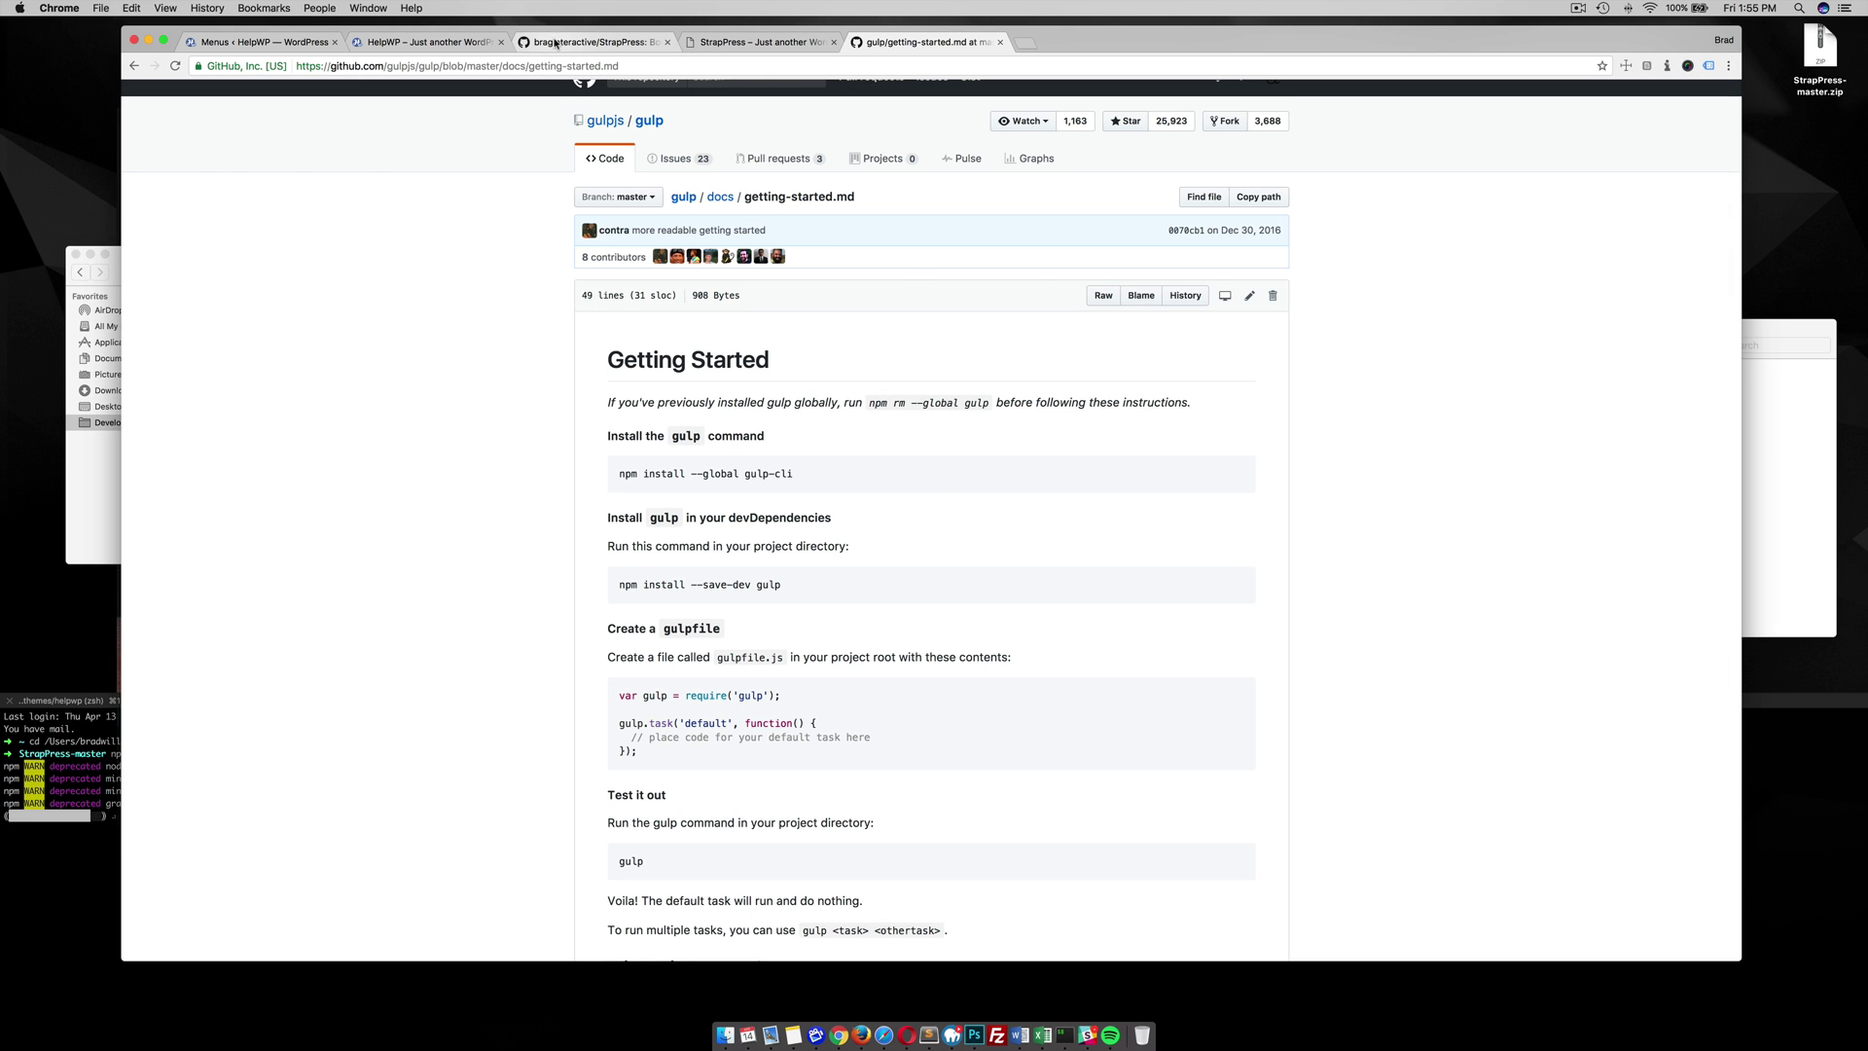
pyautogui.click(554, 43)
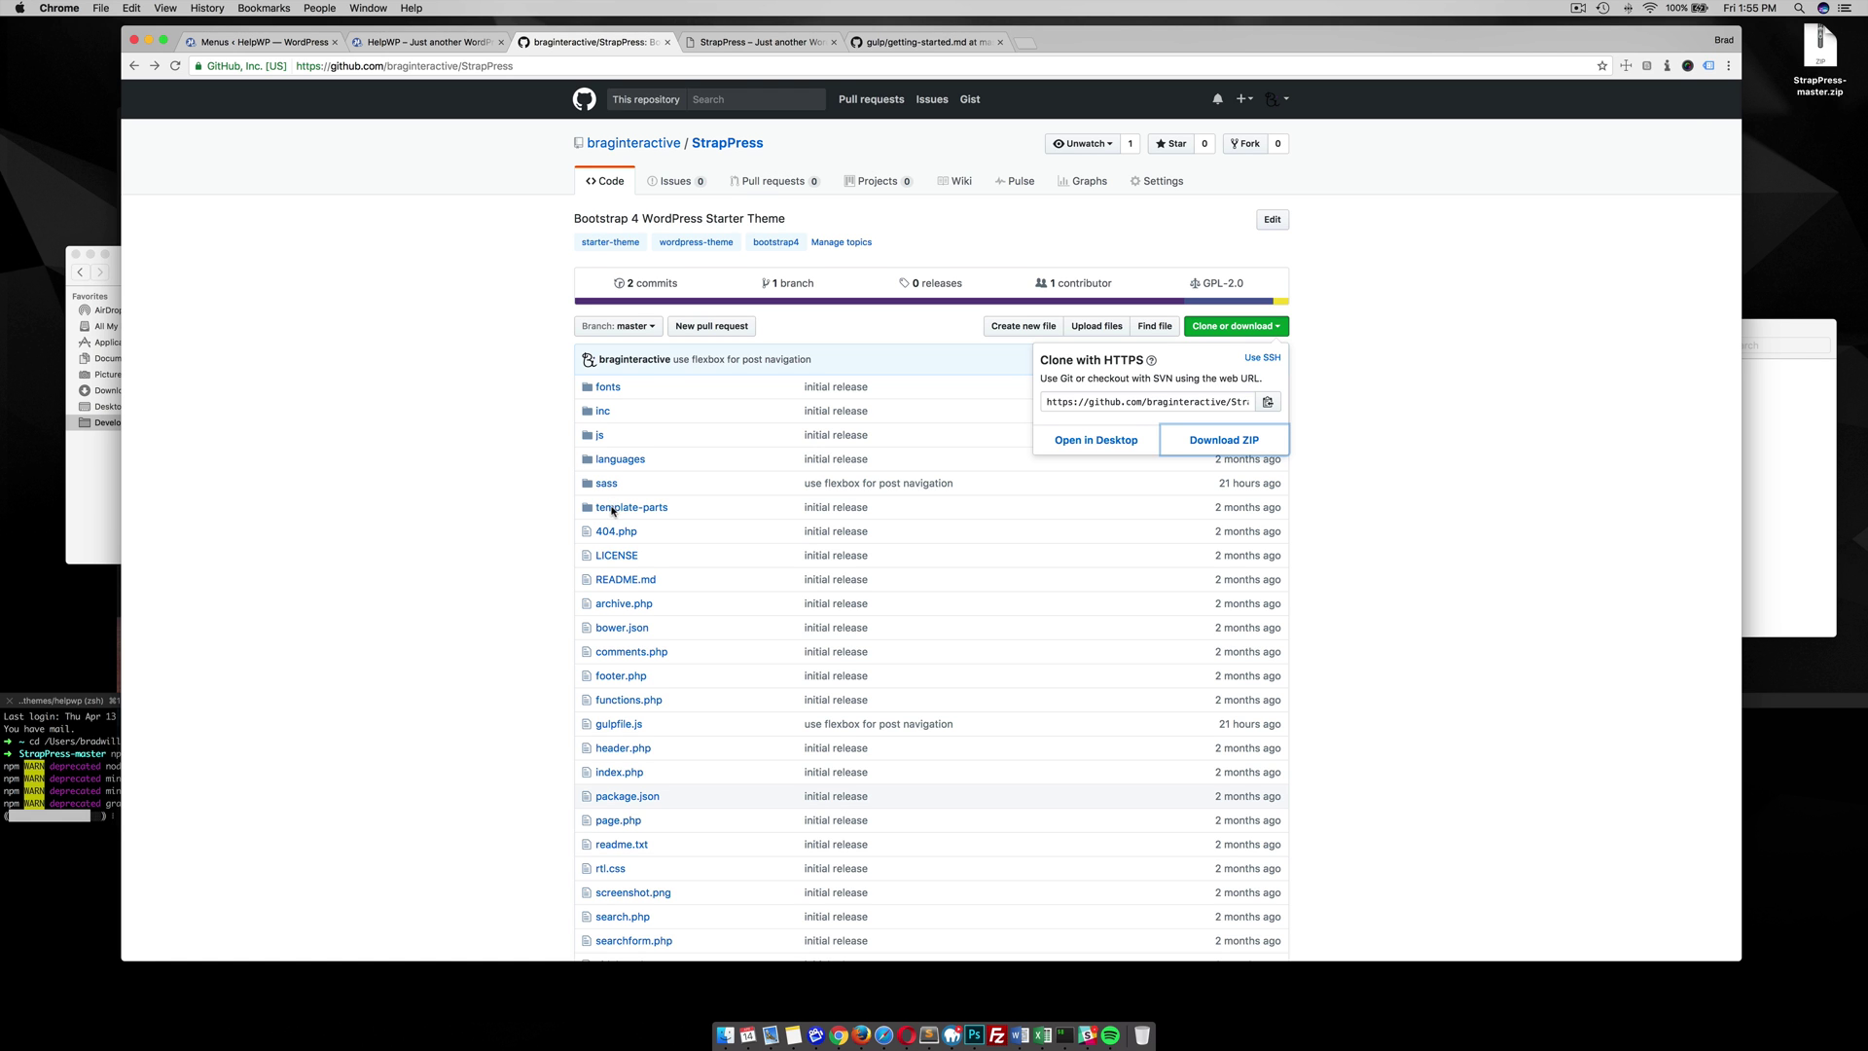
pyautogui.click(928, 1013)
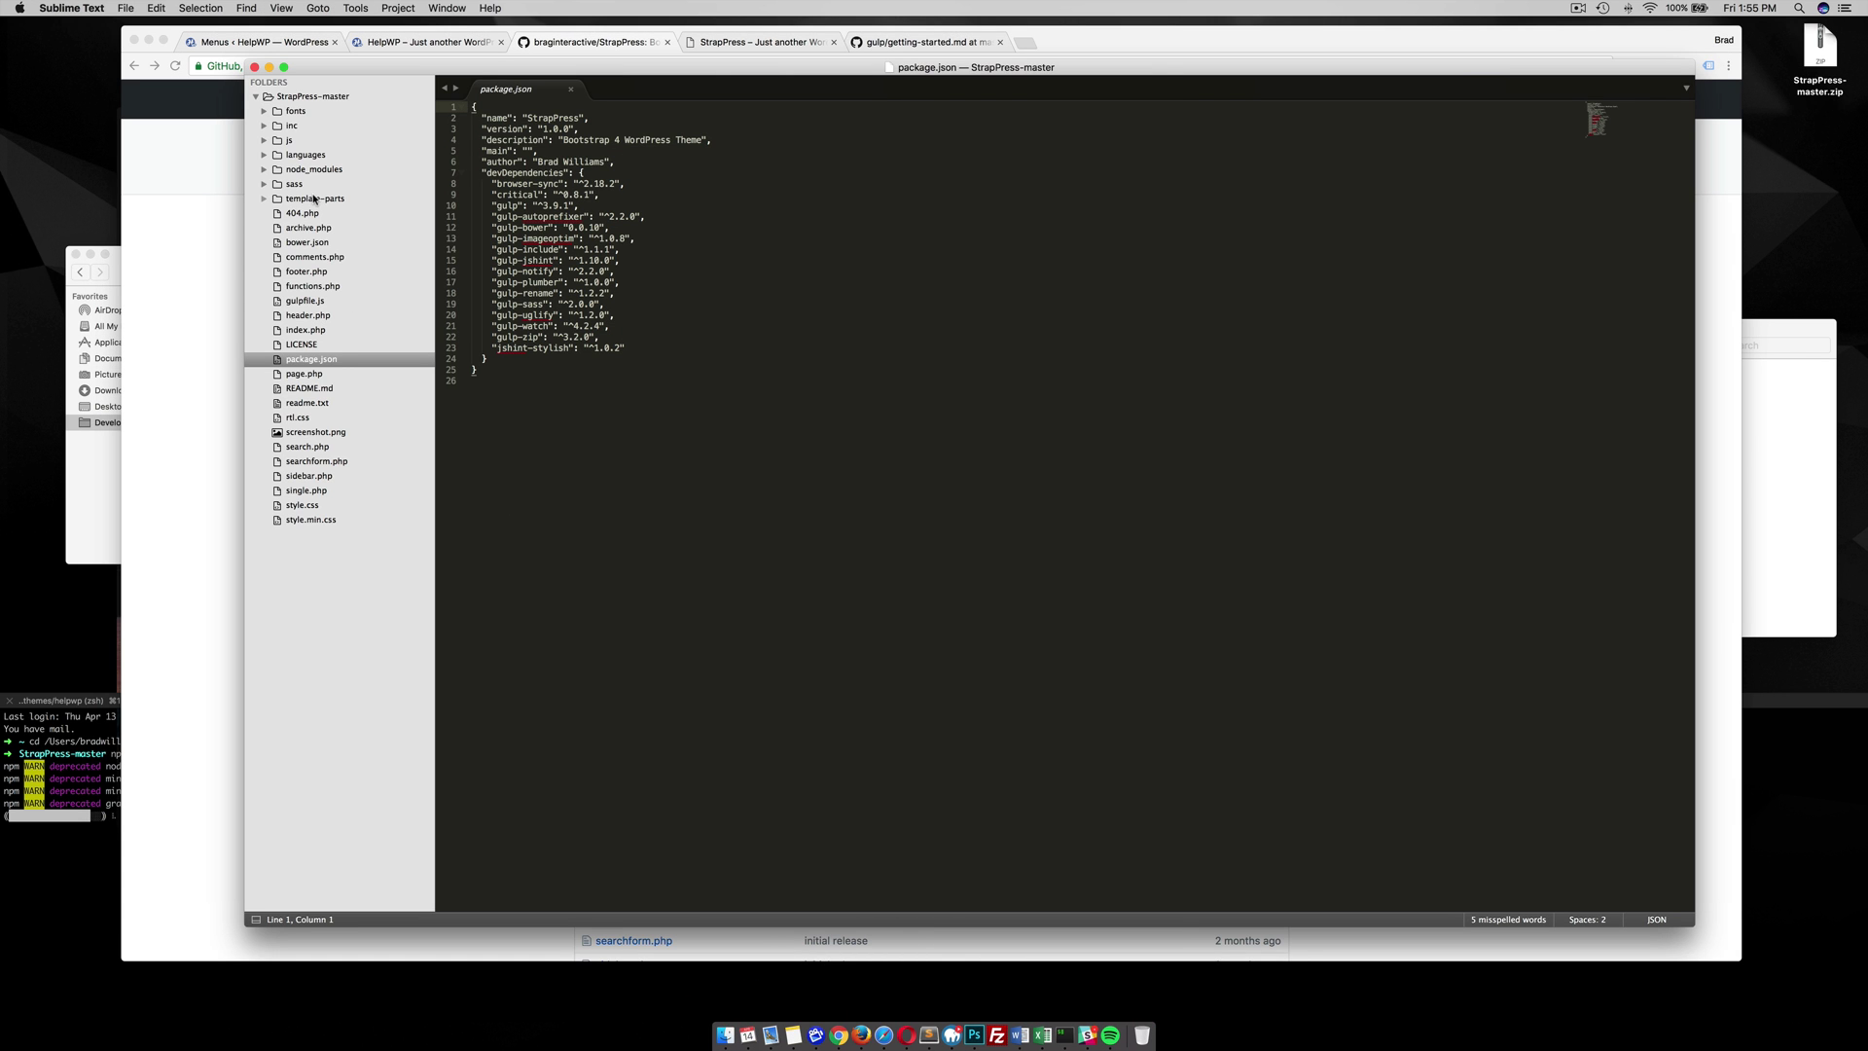
pyautogui.click(208, 264)
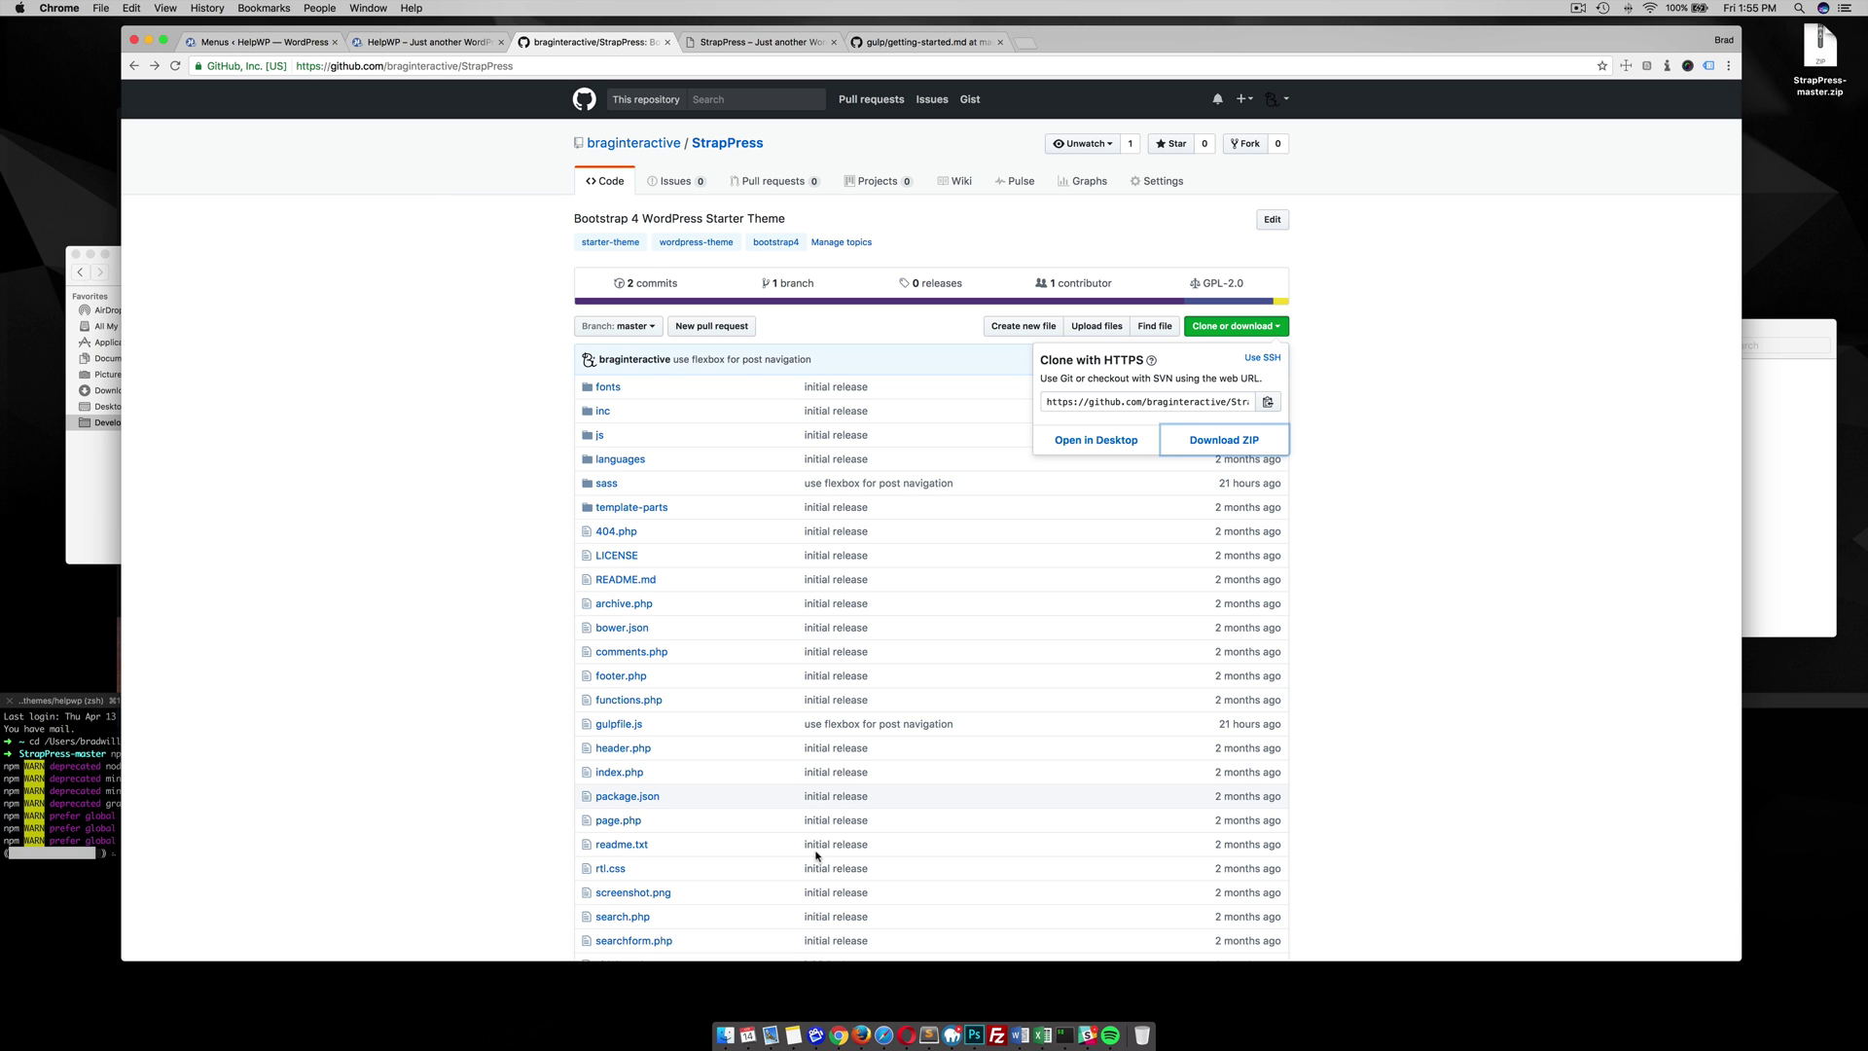
pyautogui.click(292, 997)
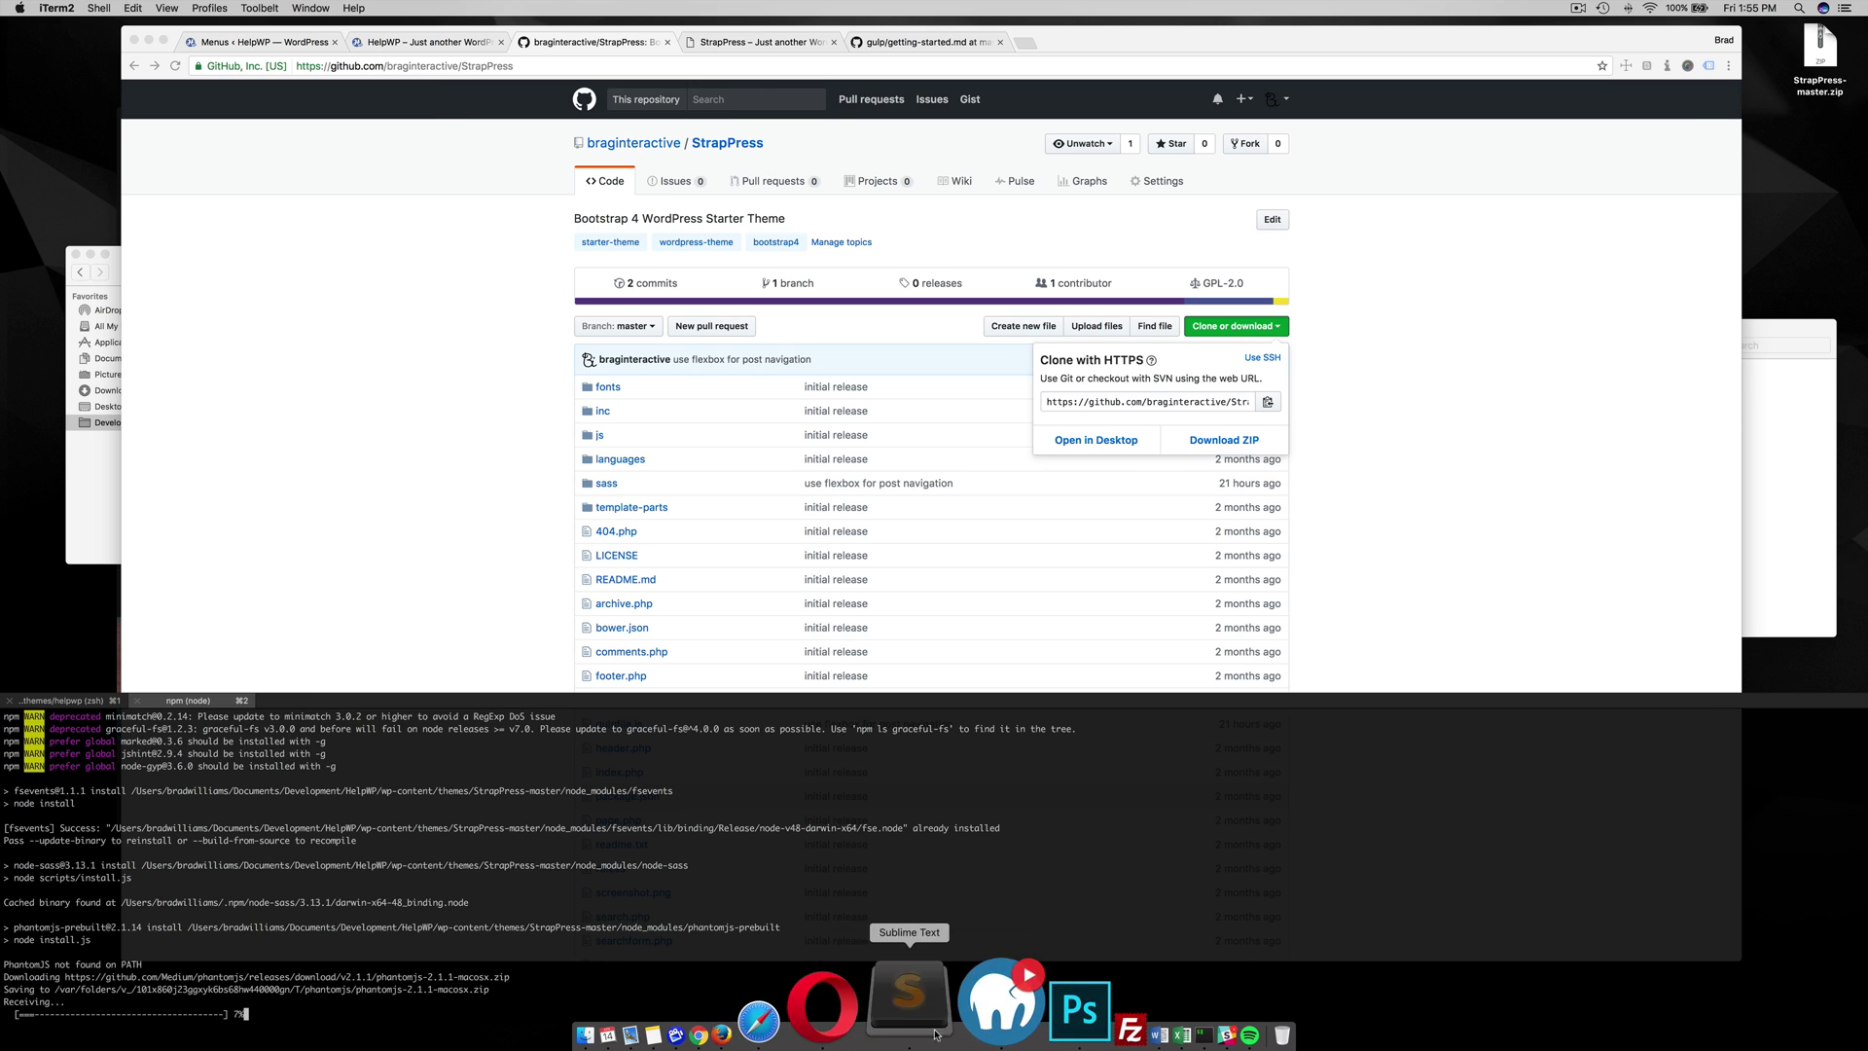
# Expand node_modules in the Sublime Text sidebar to review the installed packages, then collapse it.
pyautogui.click(895, 1029)
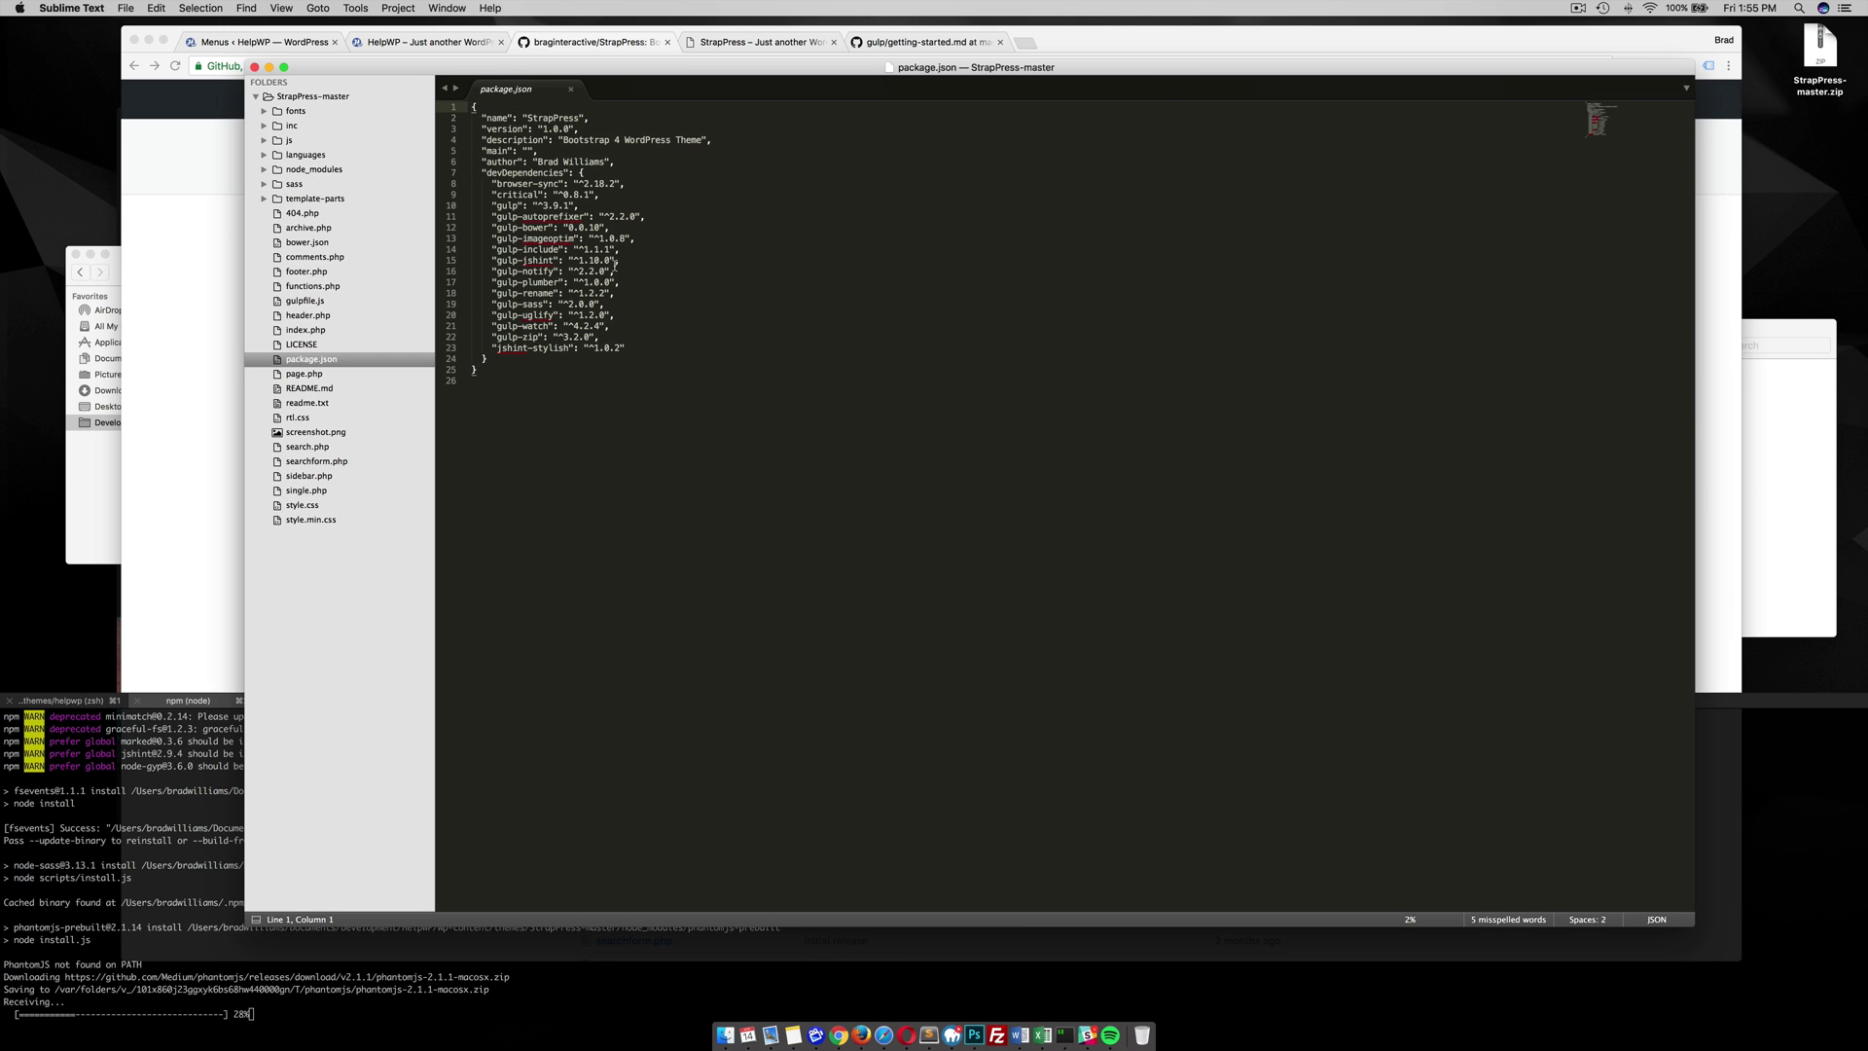
pyautogui.click(263, 170)
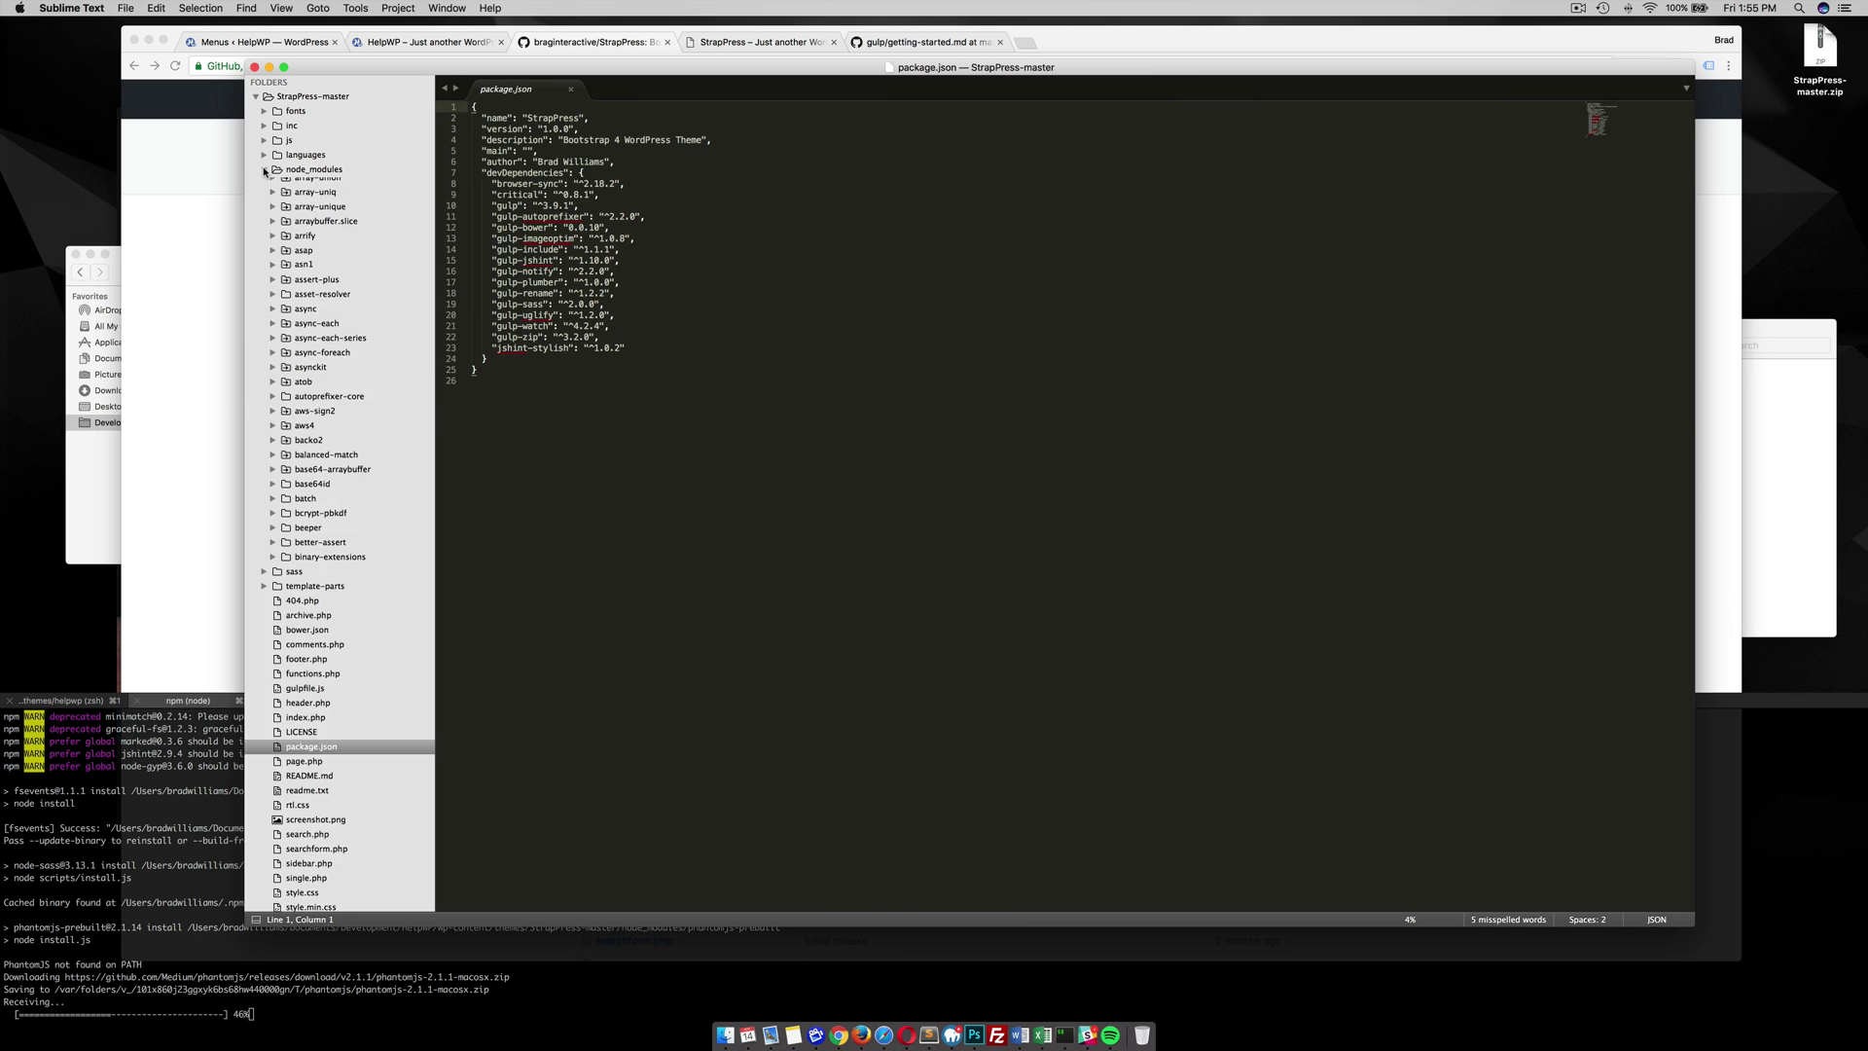
pyautogui.scroll(-5, 303, 650)
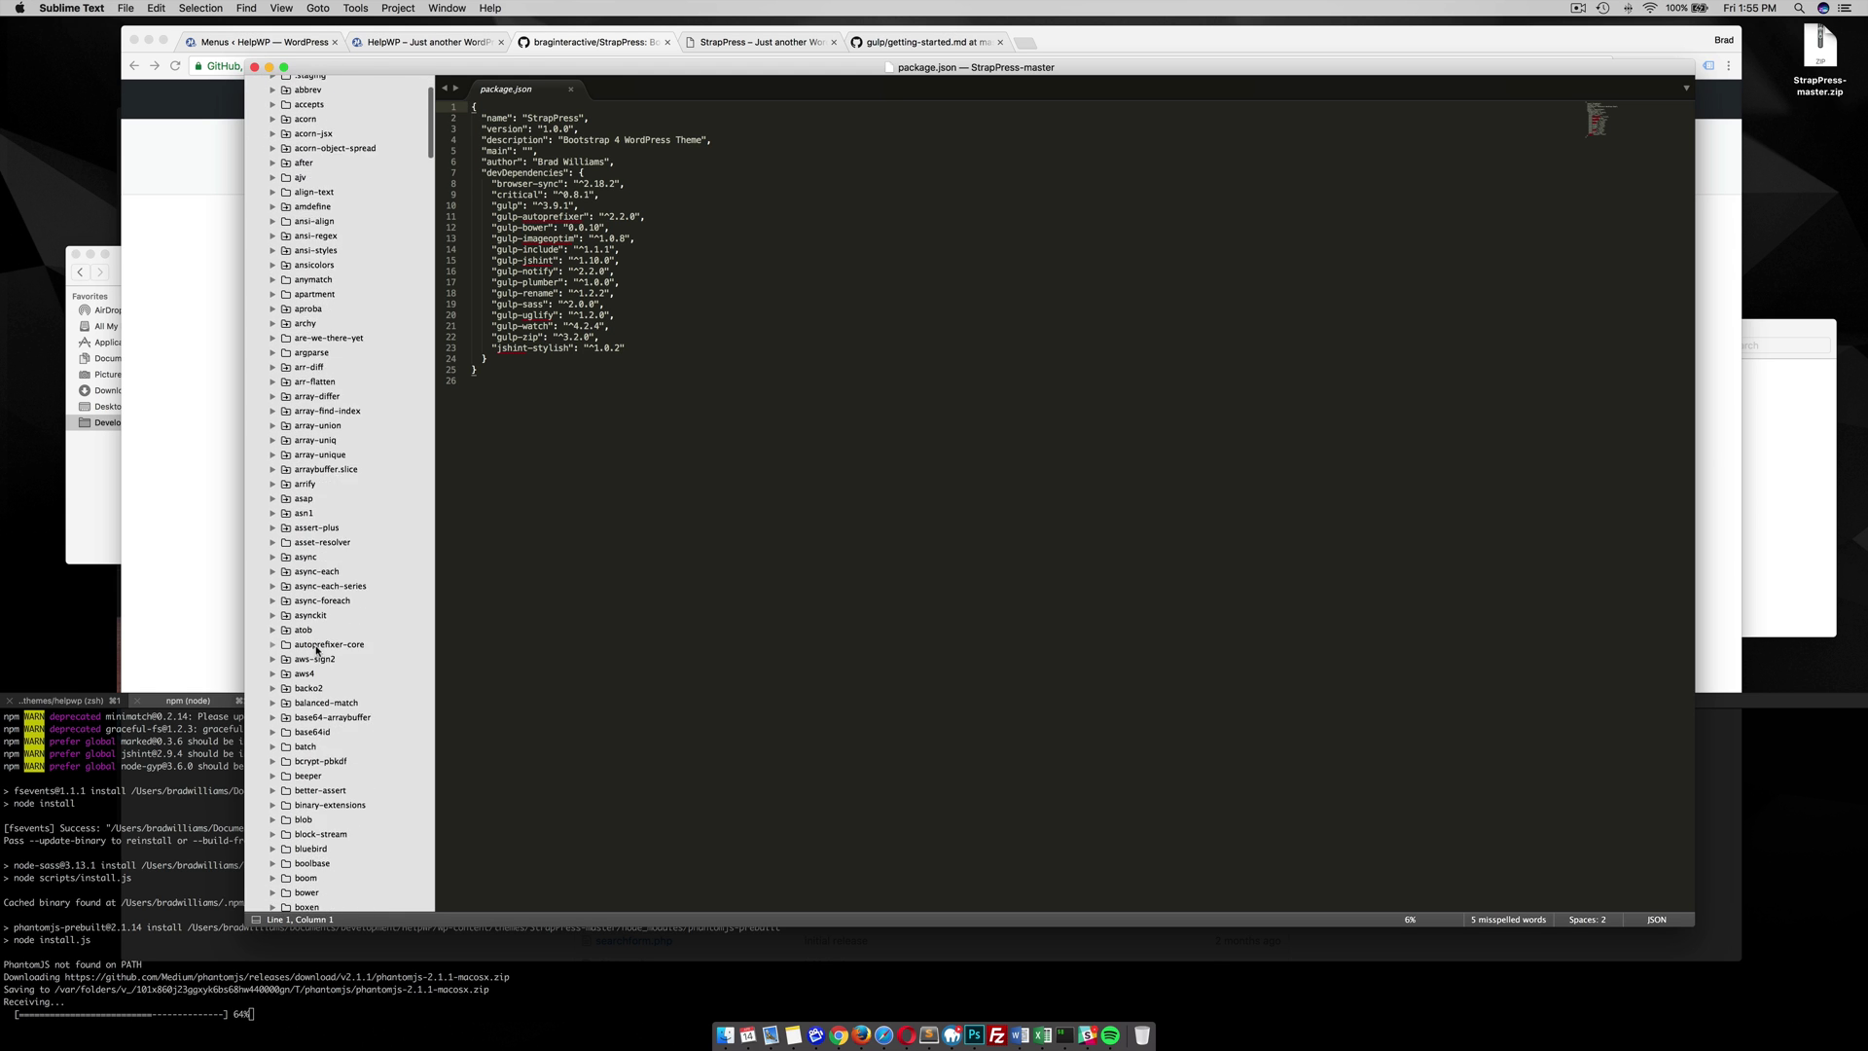
pyautogui.scroll(-6, 303, 650)
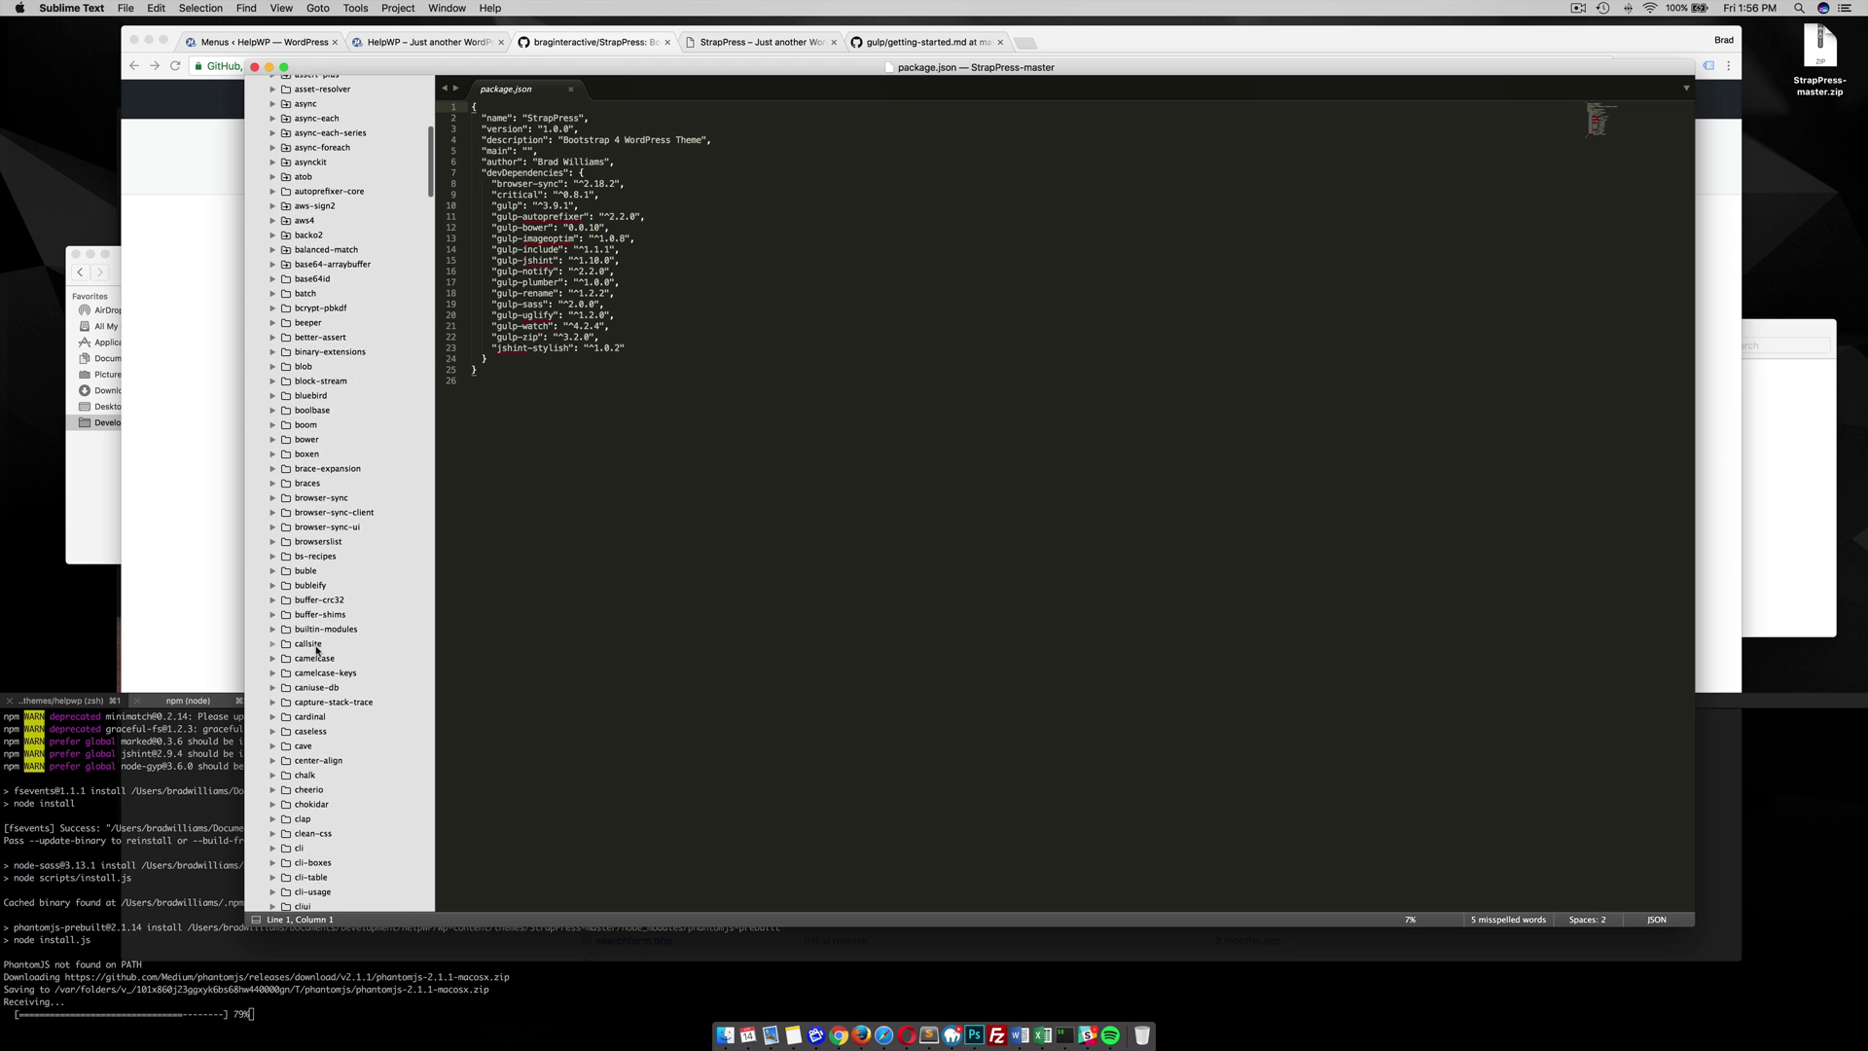
pyautogui.scroll(10, 303, 650)
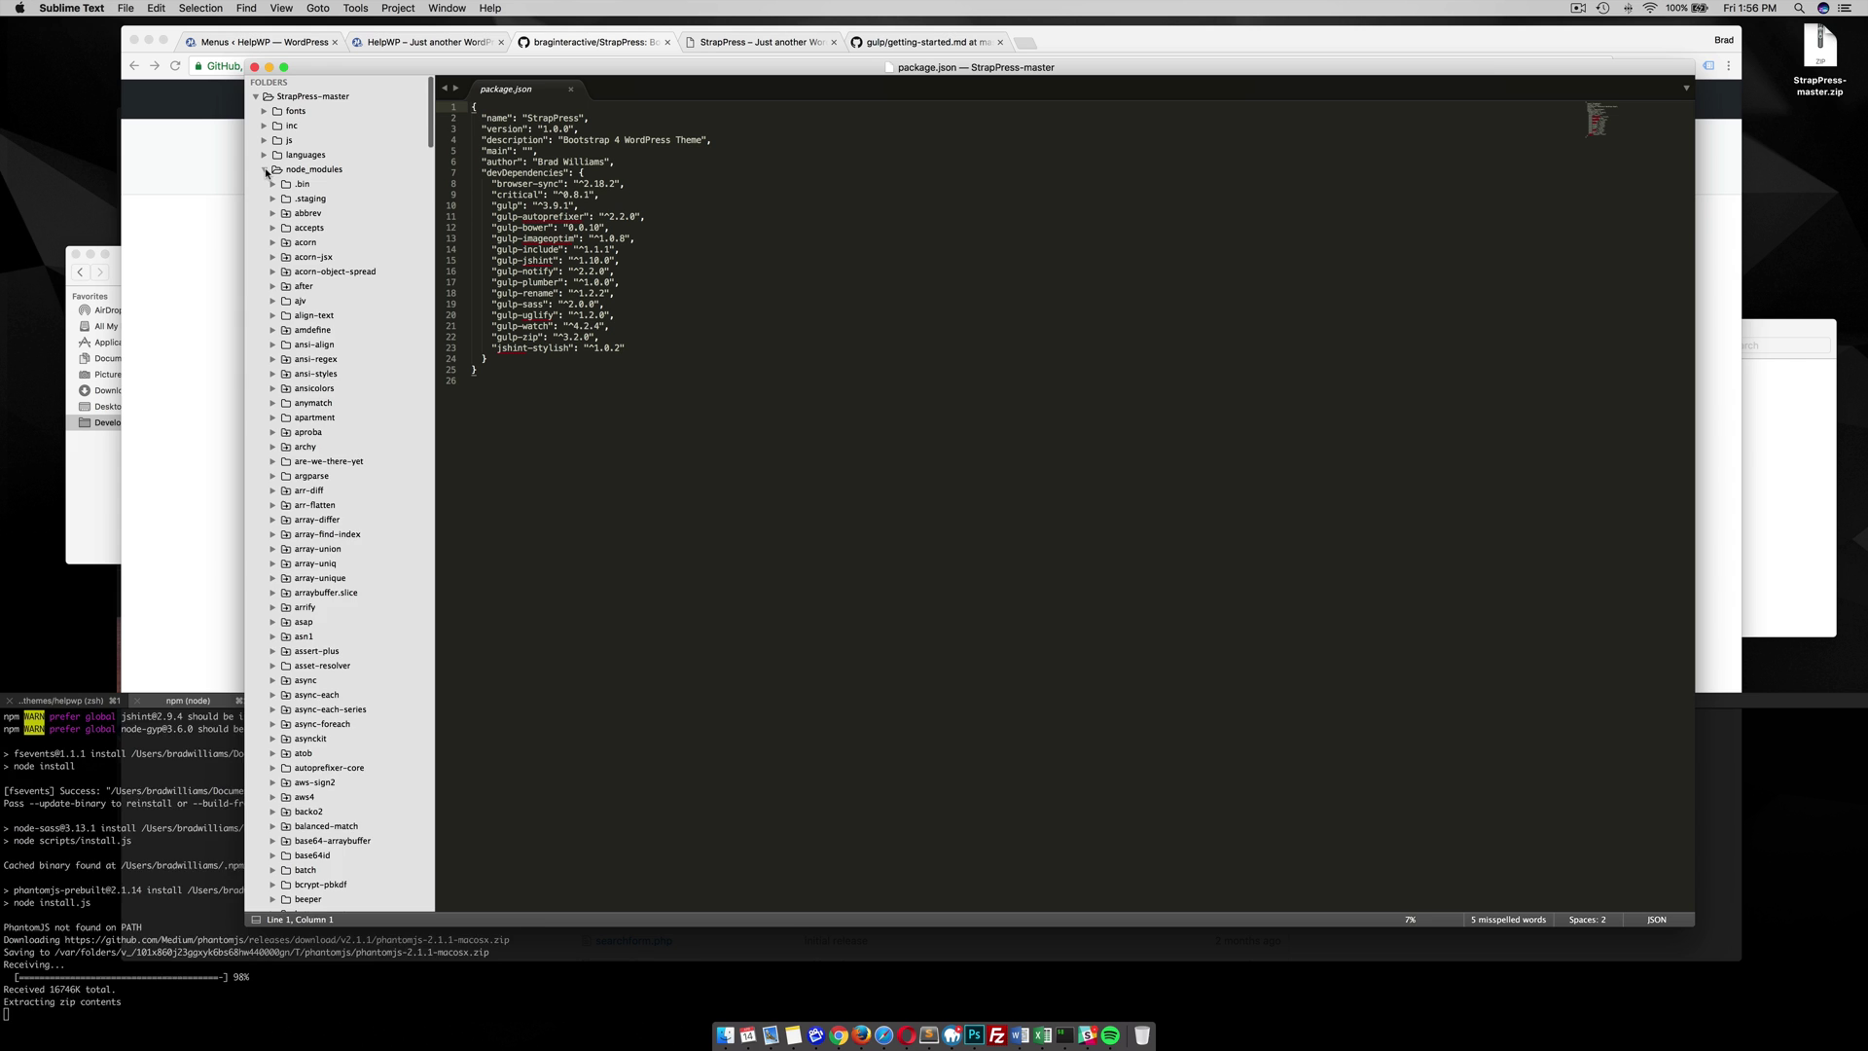
pyautogui.click(264, 171)
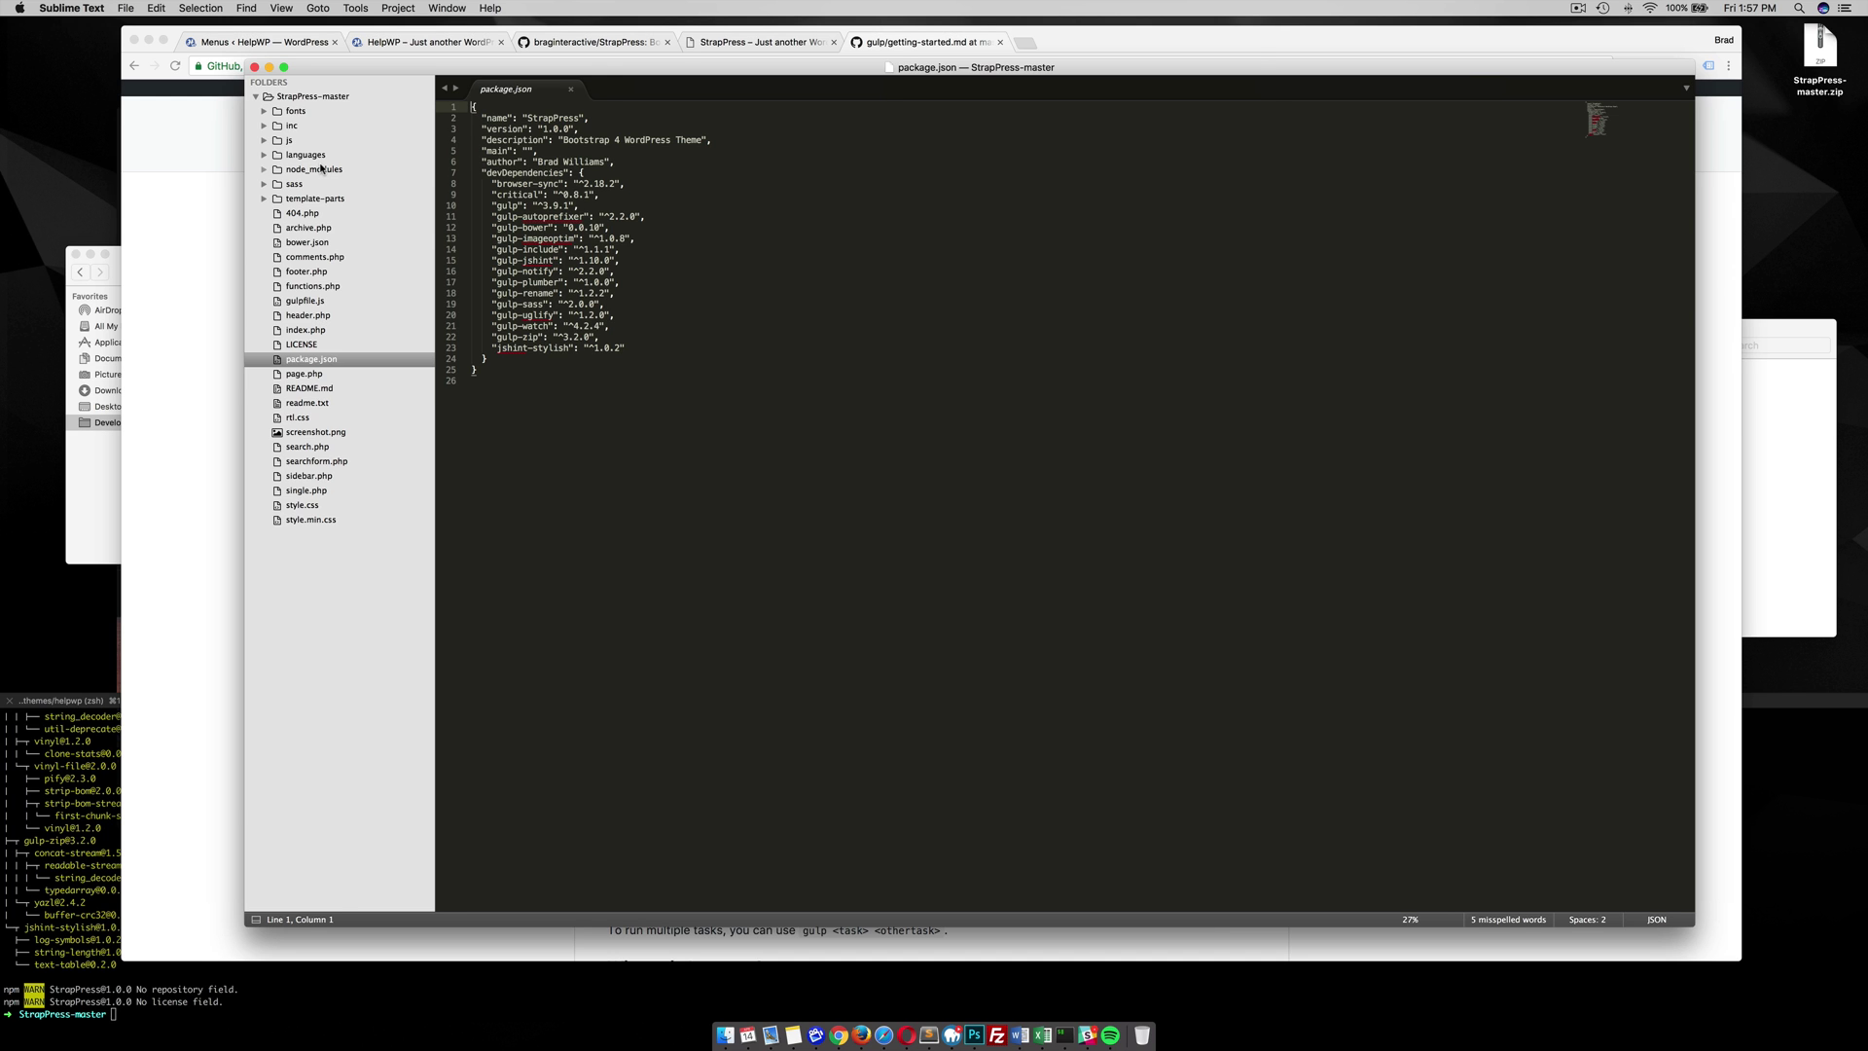
pyautogui.click(322, 168)
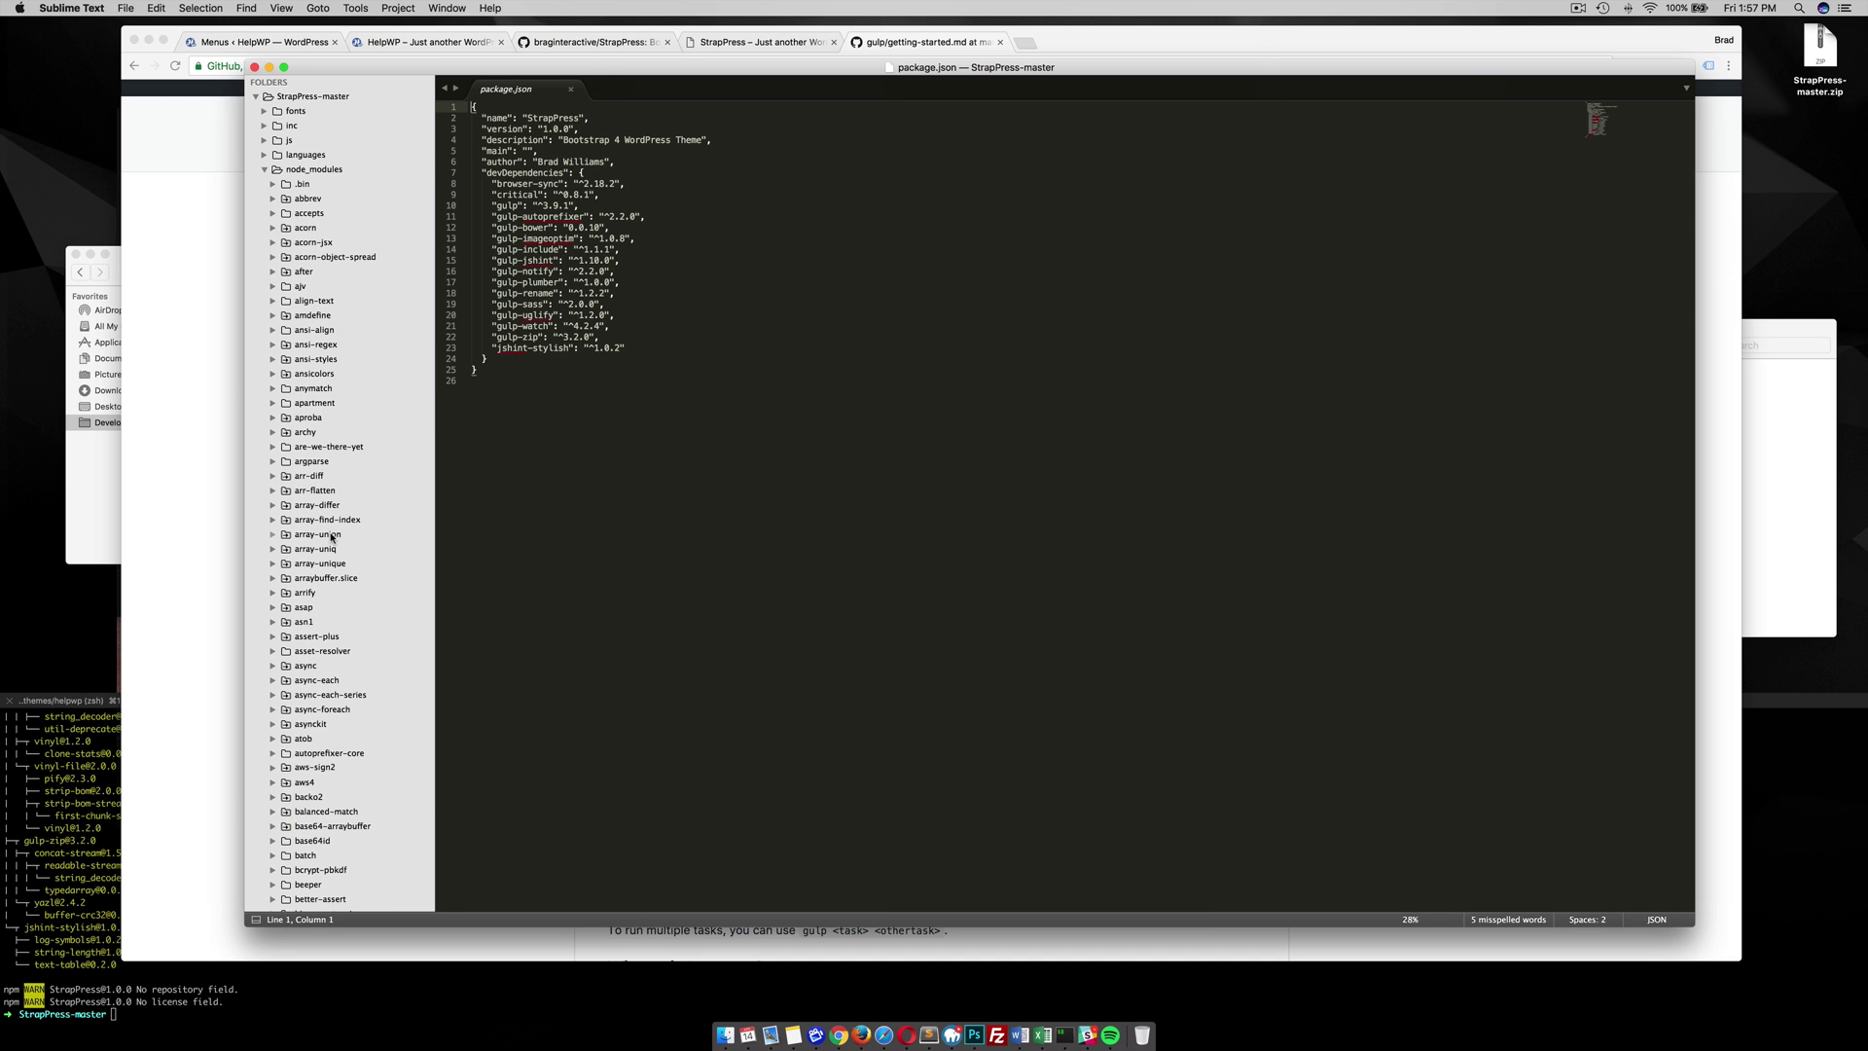
pyautogui.scroll(-10, 331, 536)
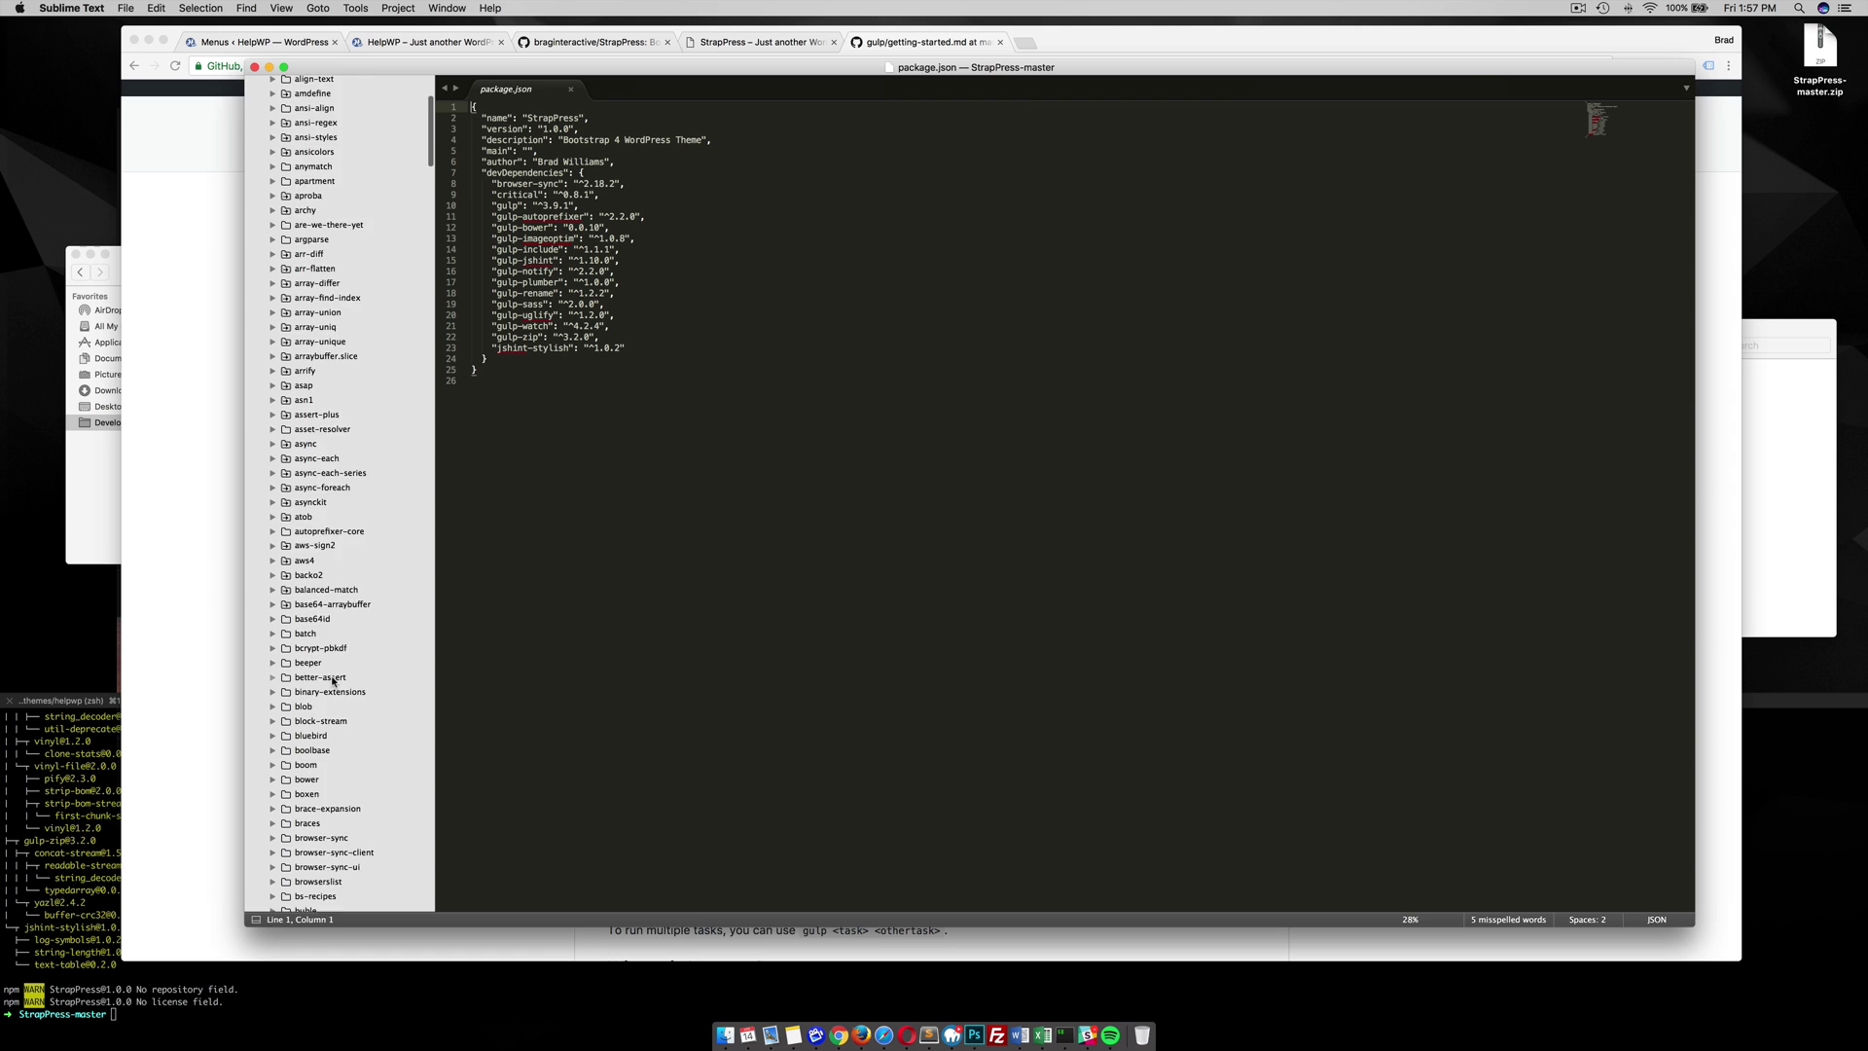
pyautogui.scroll(10, 332, 681)
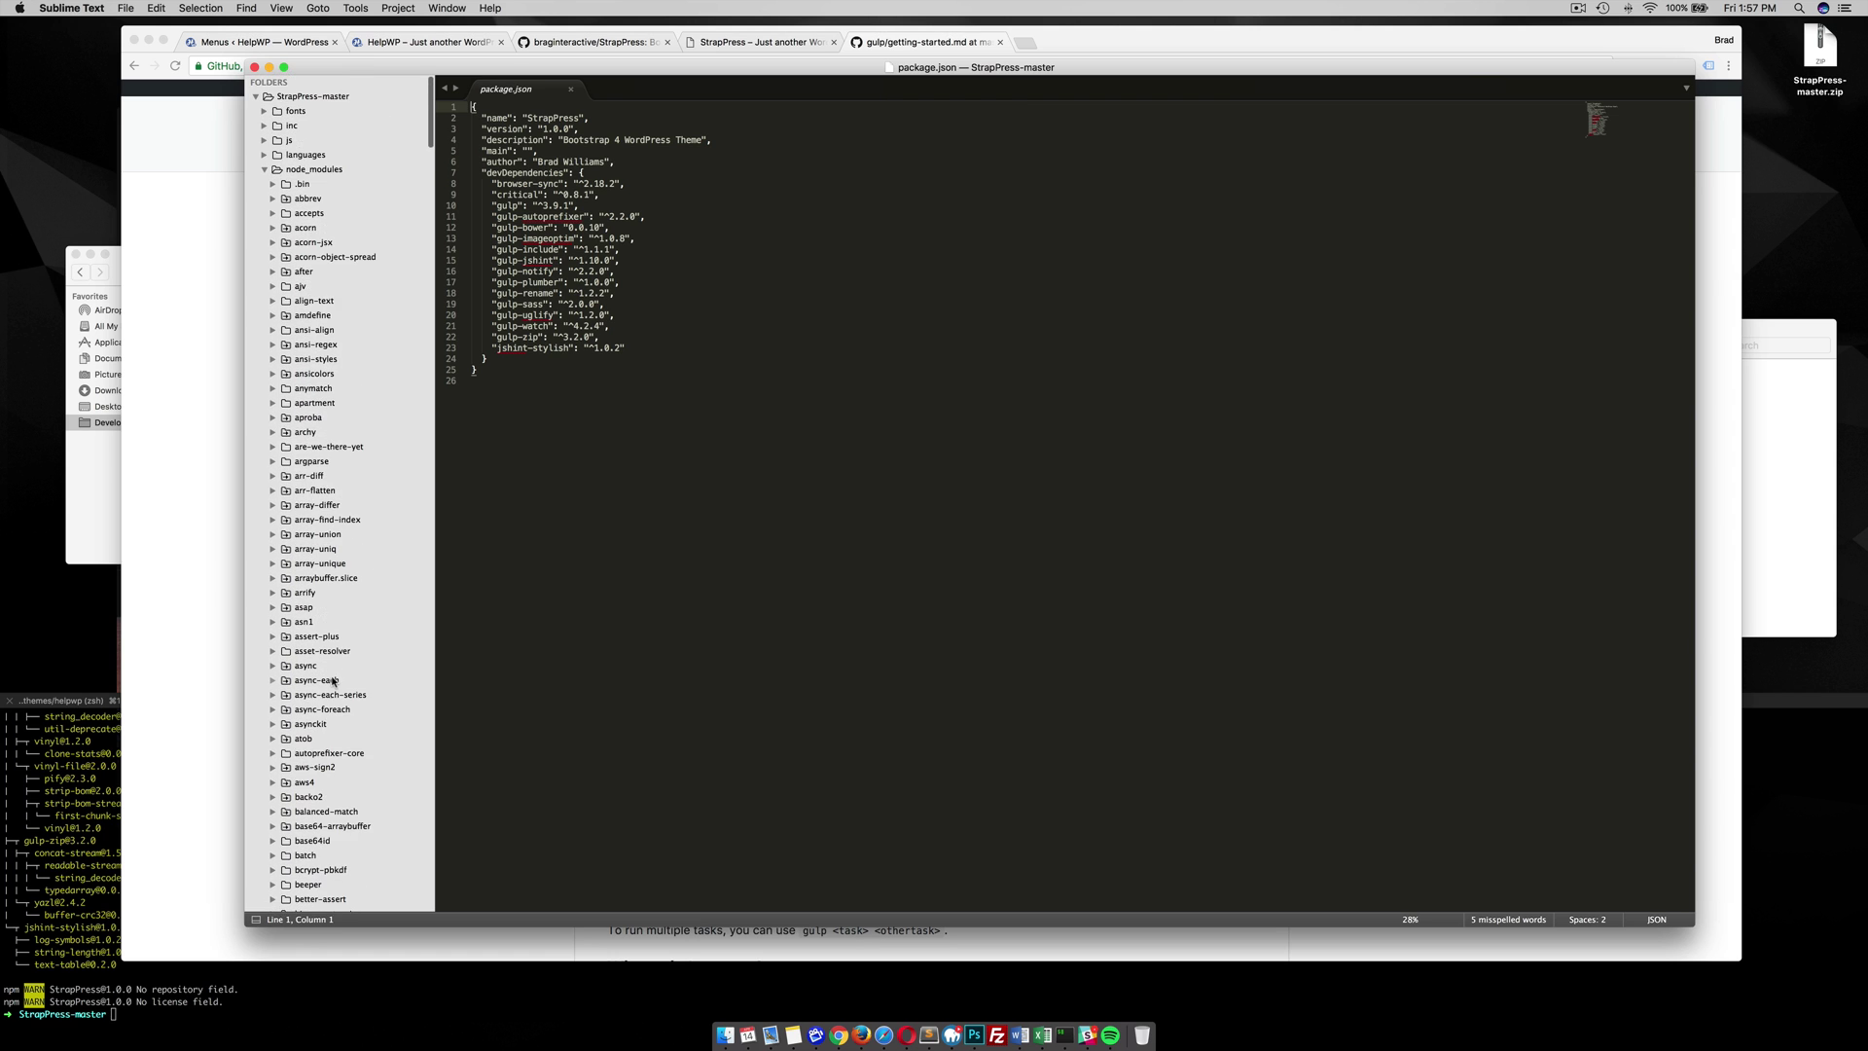
pyautogui.click(265, 169)
pyautogui.click(109, 862)
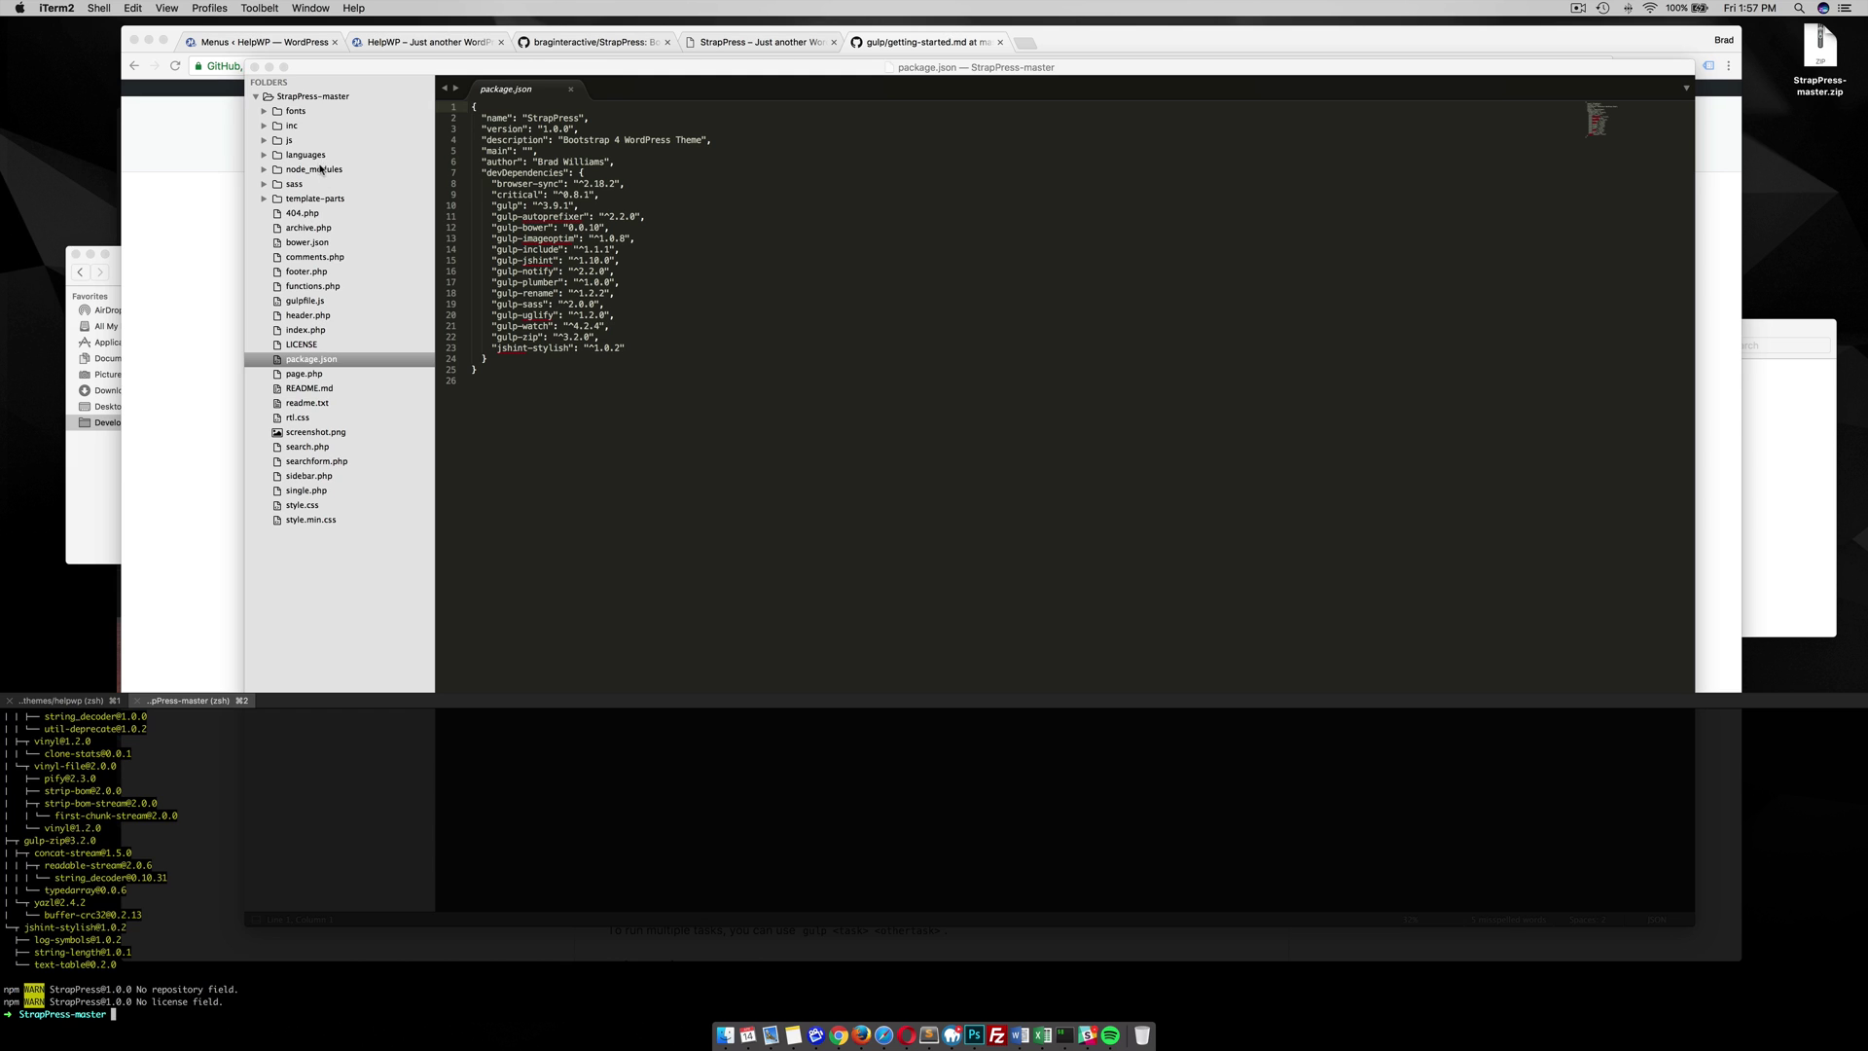
# Open the StrapPress gulpfile.js and read its required modules and the zip, bower and icons tasks.
pyautogui.click(301, 303)
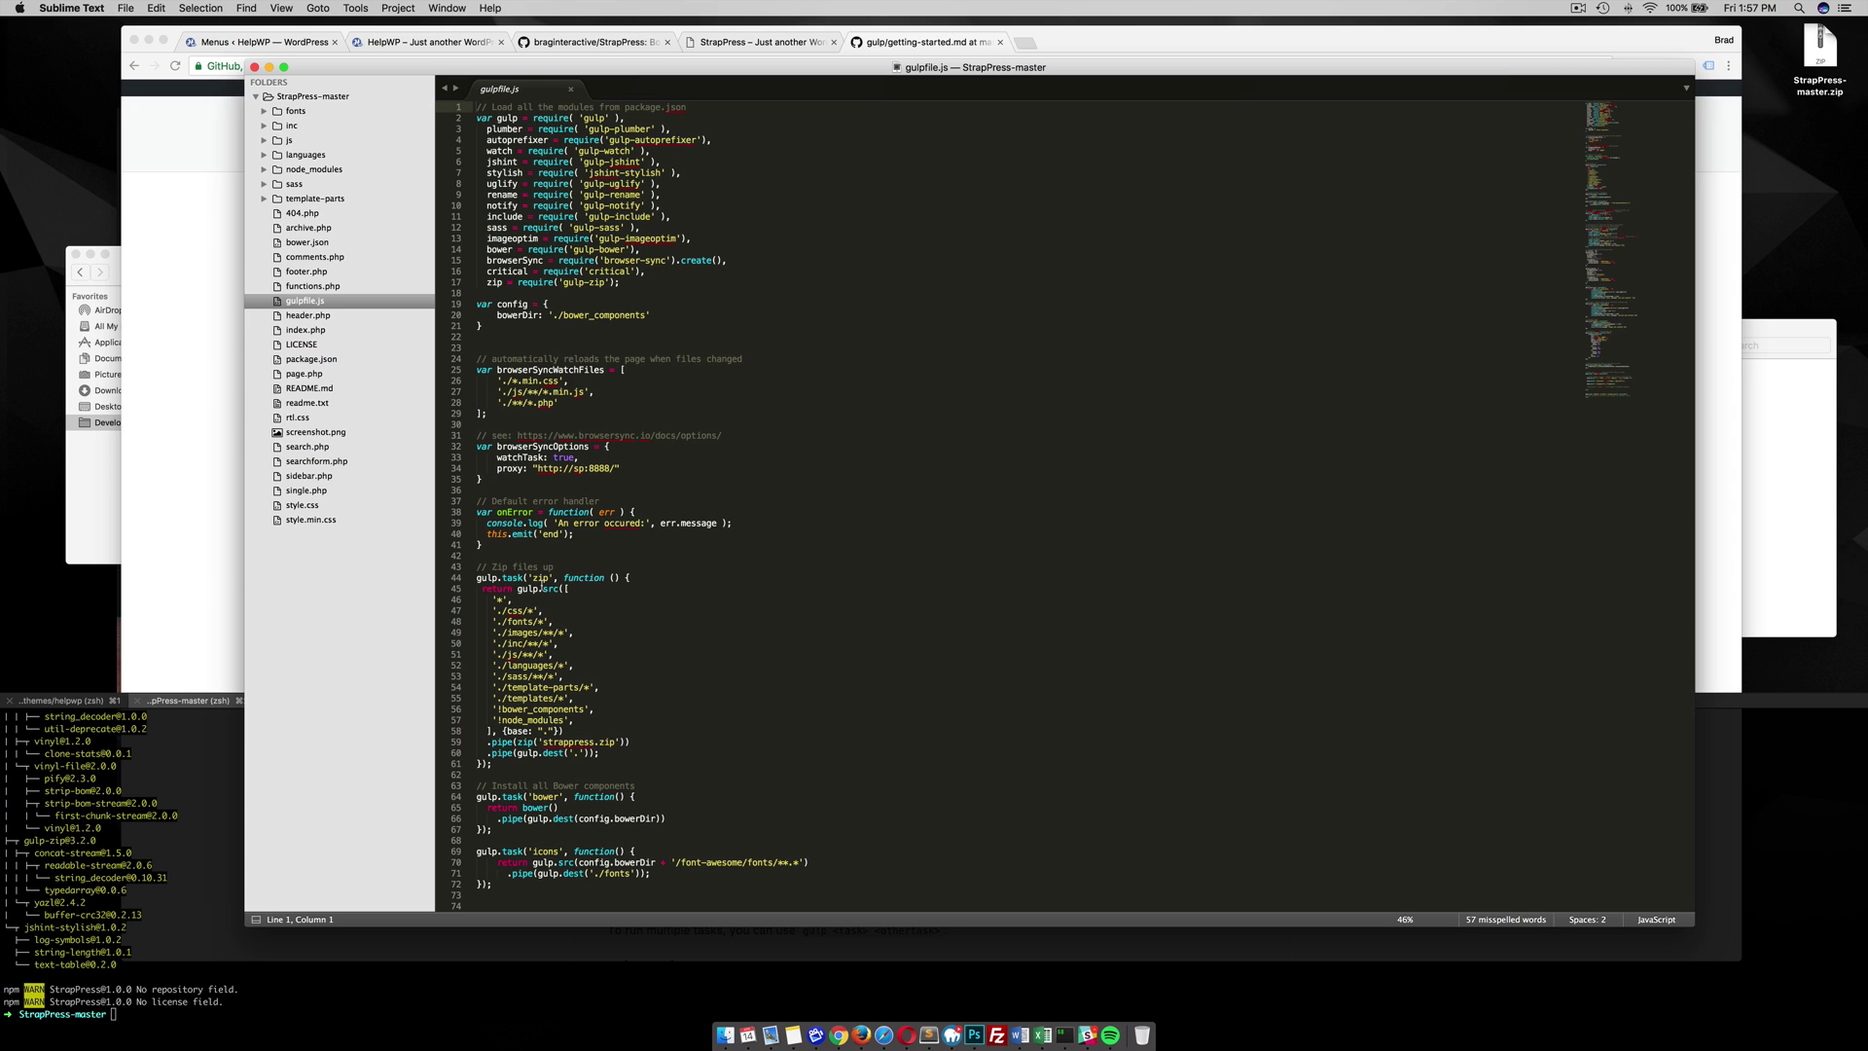
pyautogui.scroll(-3, 577, 595)
pyautogui.scroll(3, 577, 595)
pyautogui.scroll(-5, 581, 446)
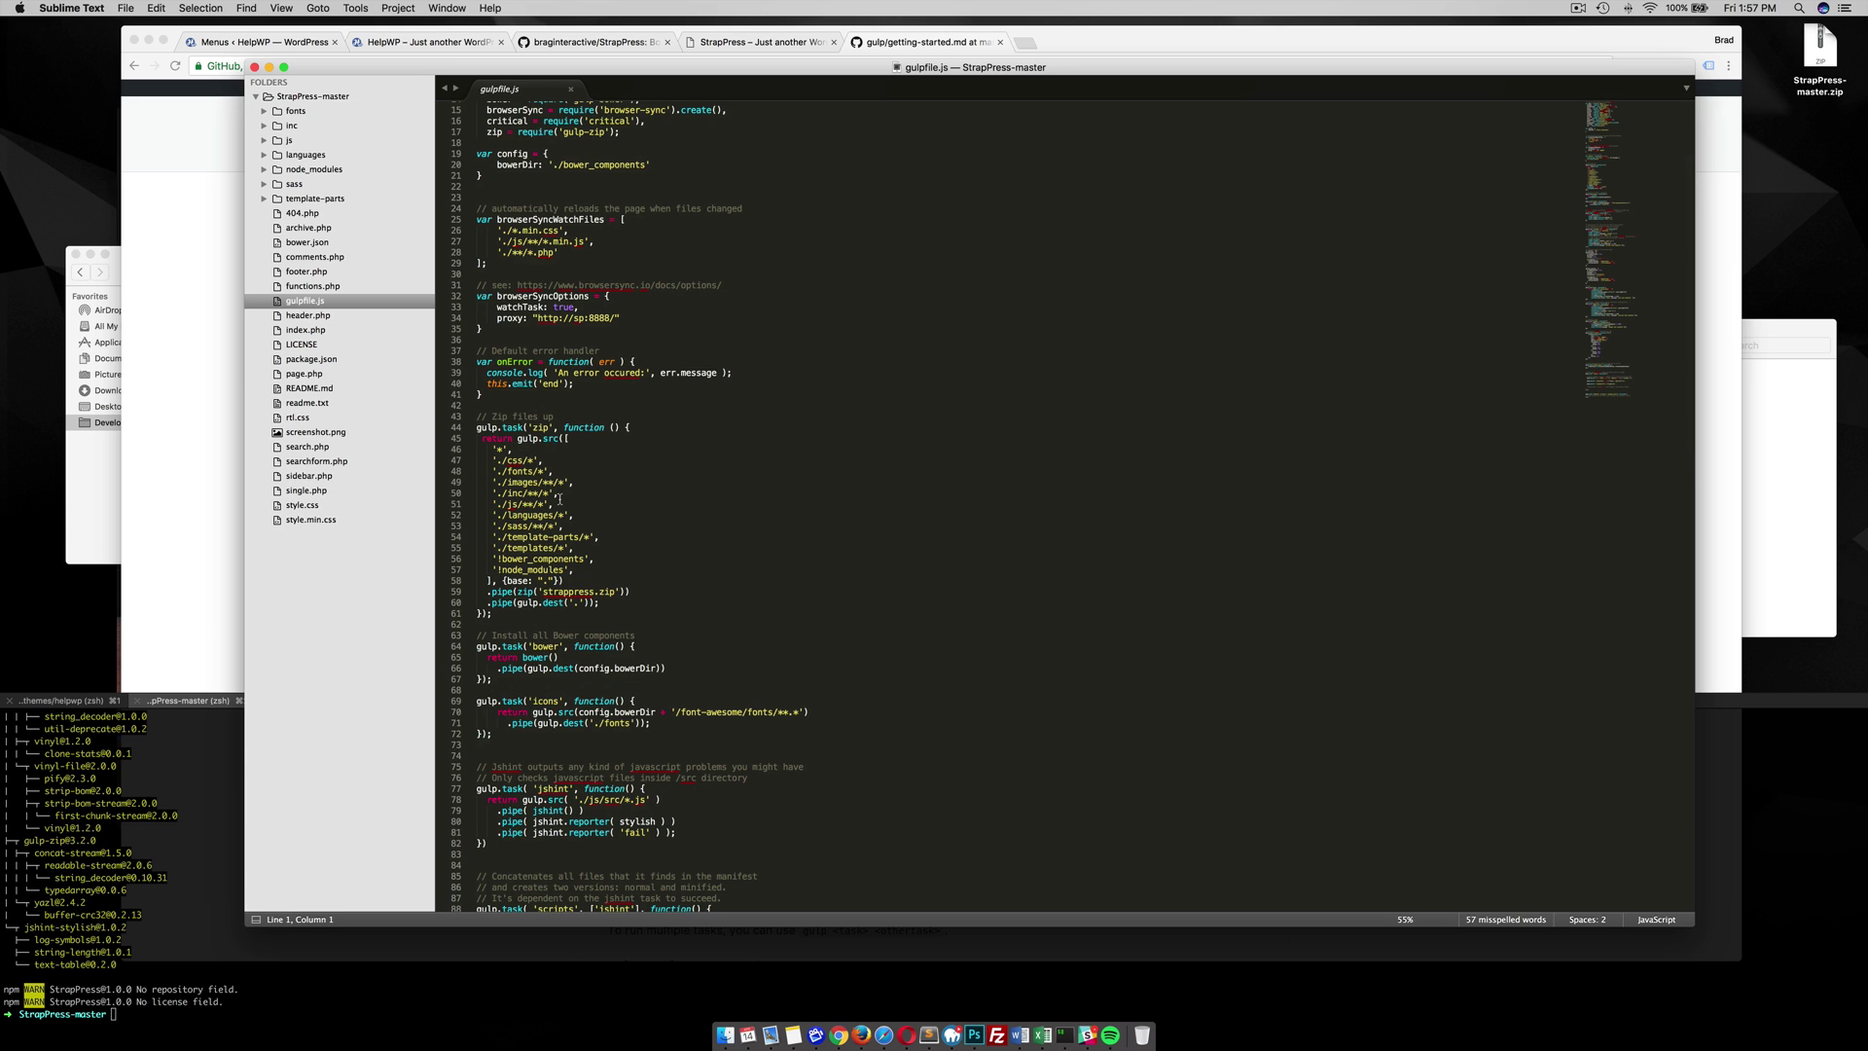
pyautogui.scroll(5, 561, 499)
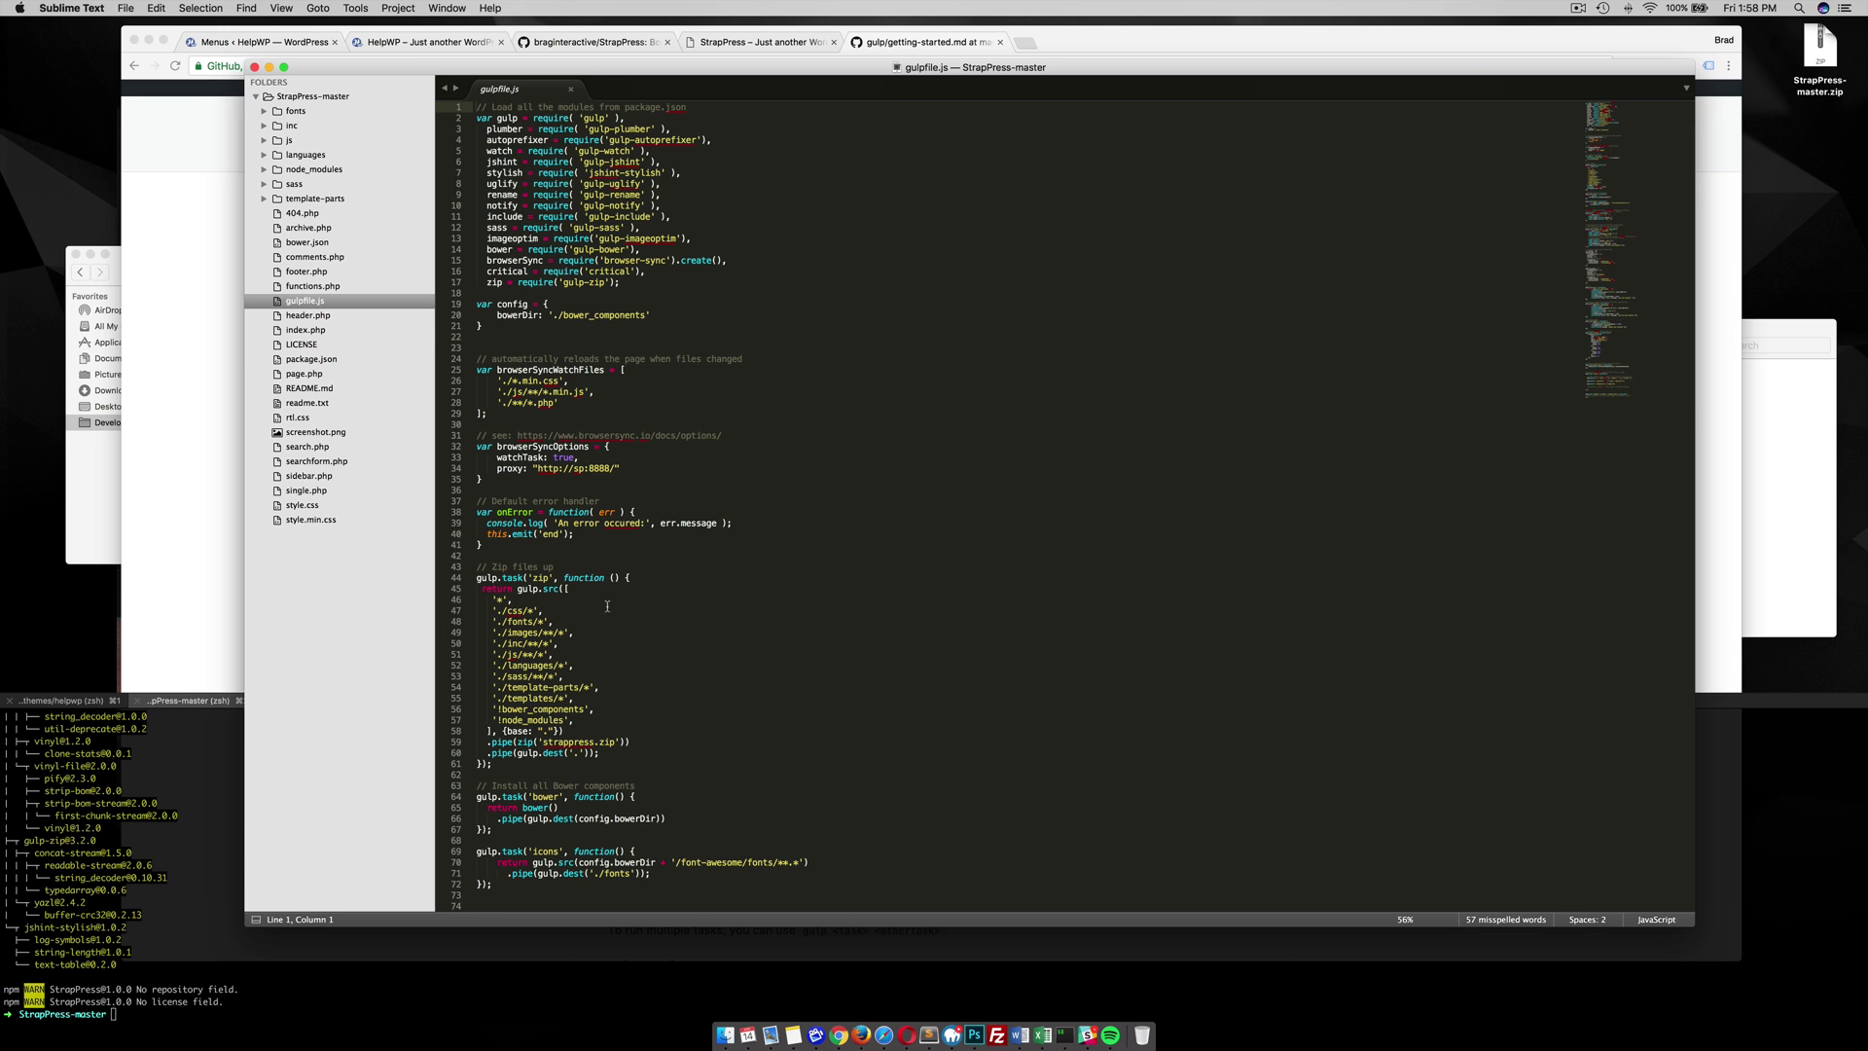
pyautogui.scroll(-3, 608, 606)
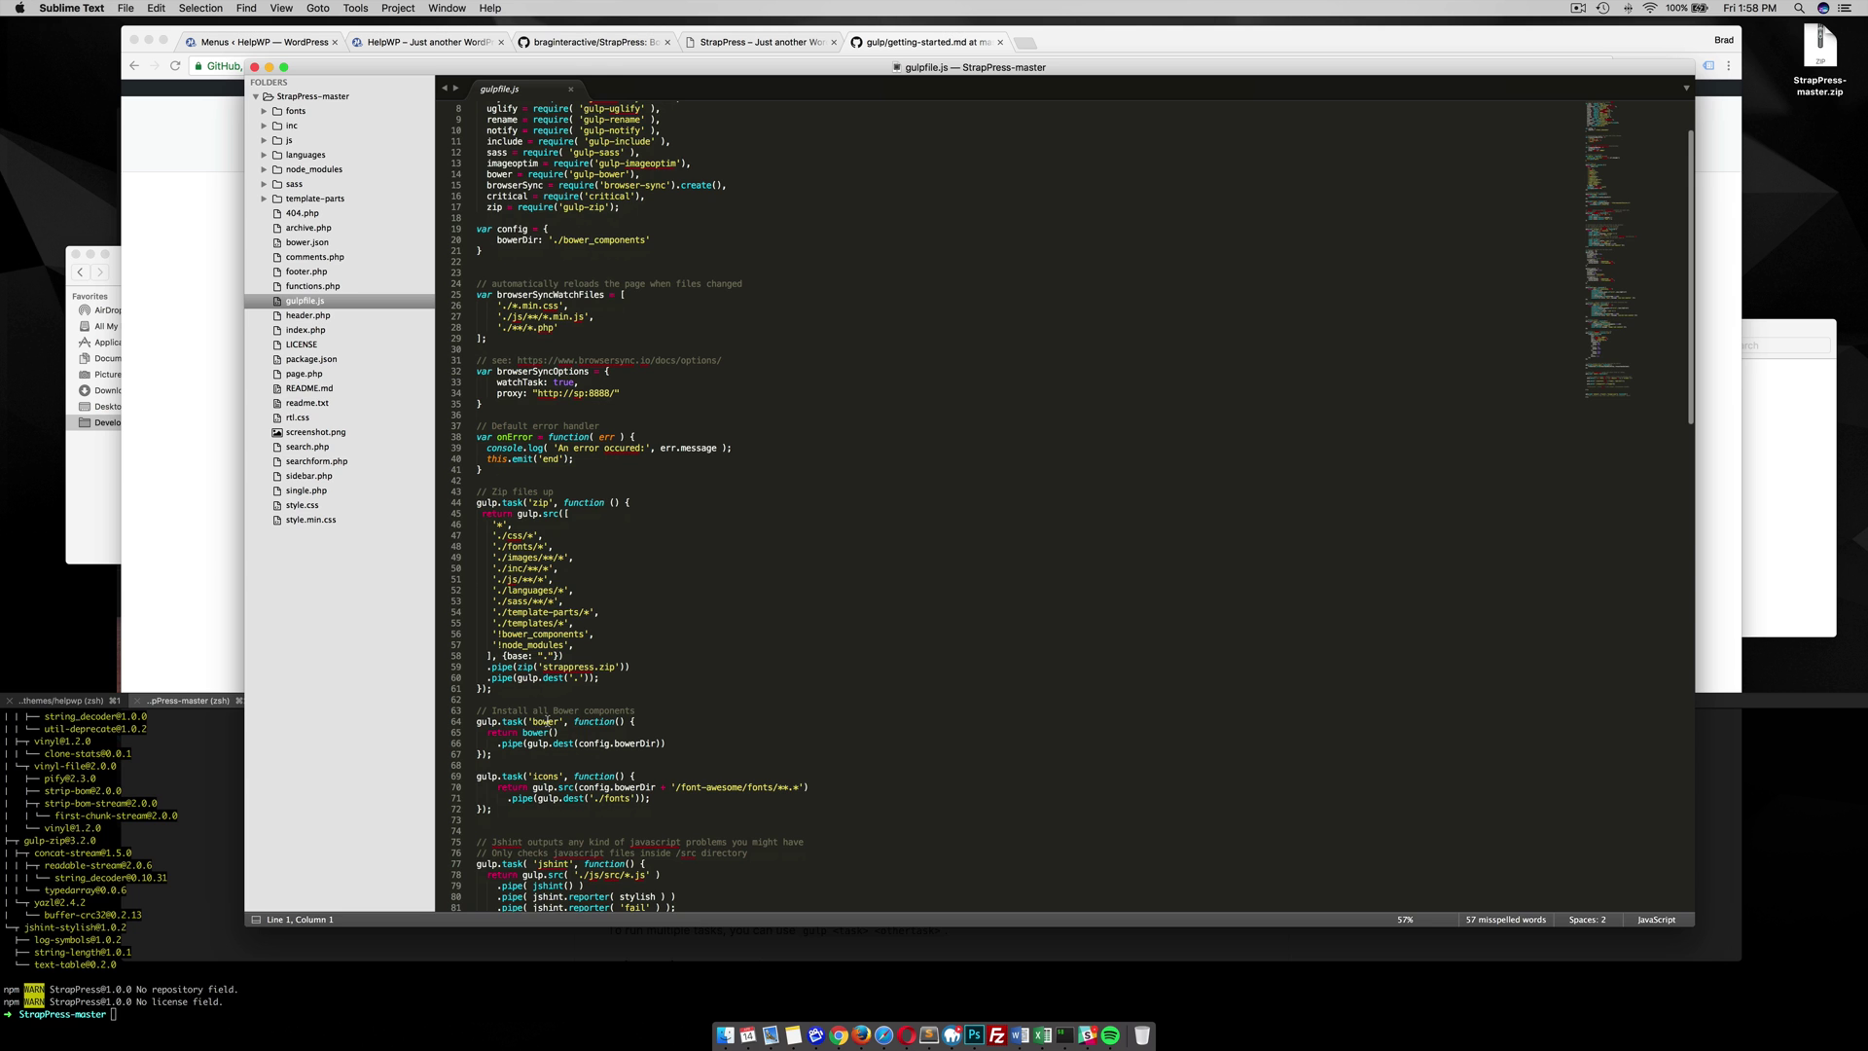
pyautogui.scroll(3, 546, 721)
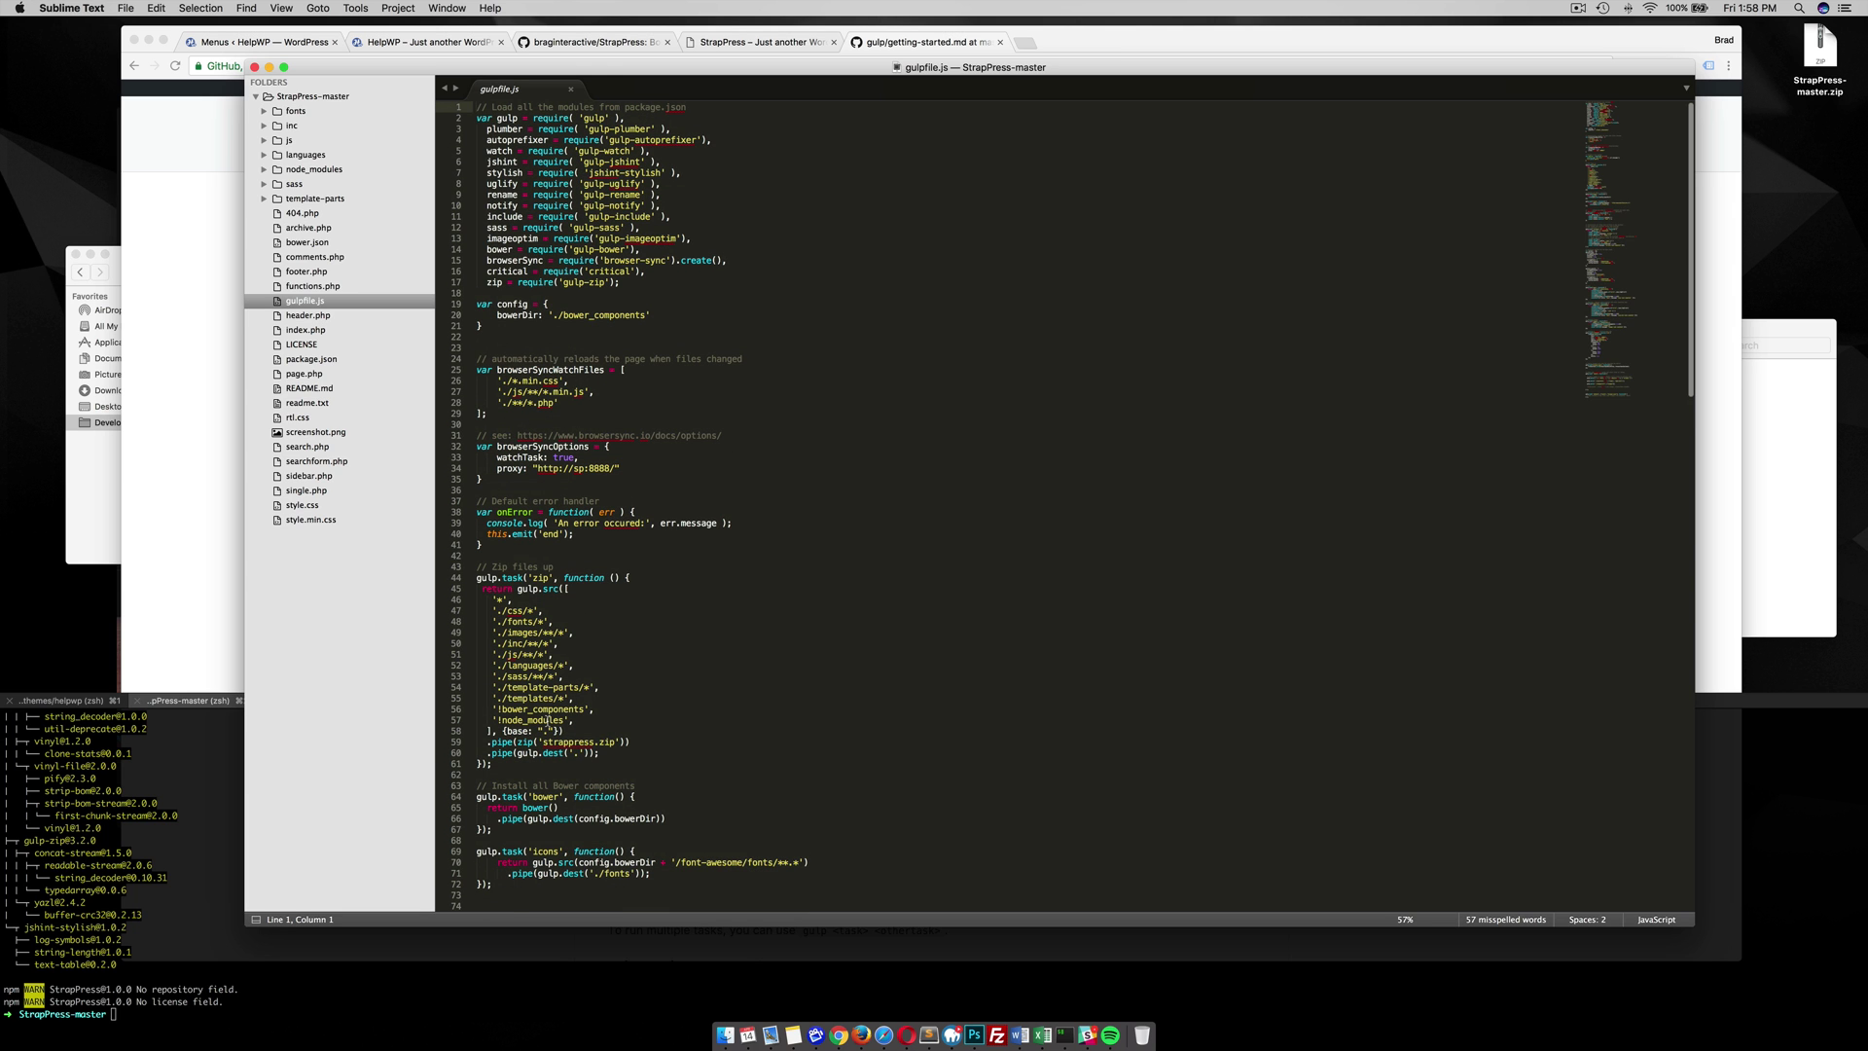
# Search Google for 'bower js' in a new tab and open the bower.io homepage.
pyautogui.click(1026, 45)
pyautogui.write('b')
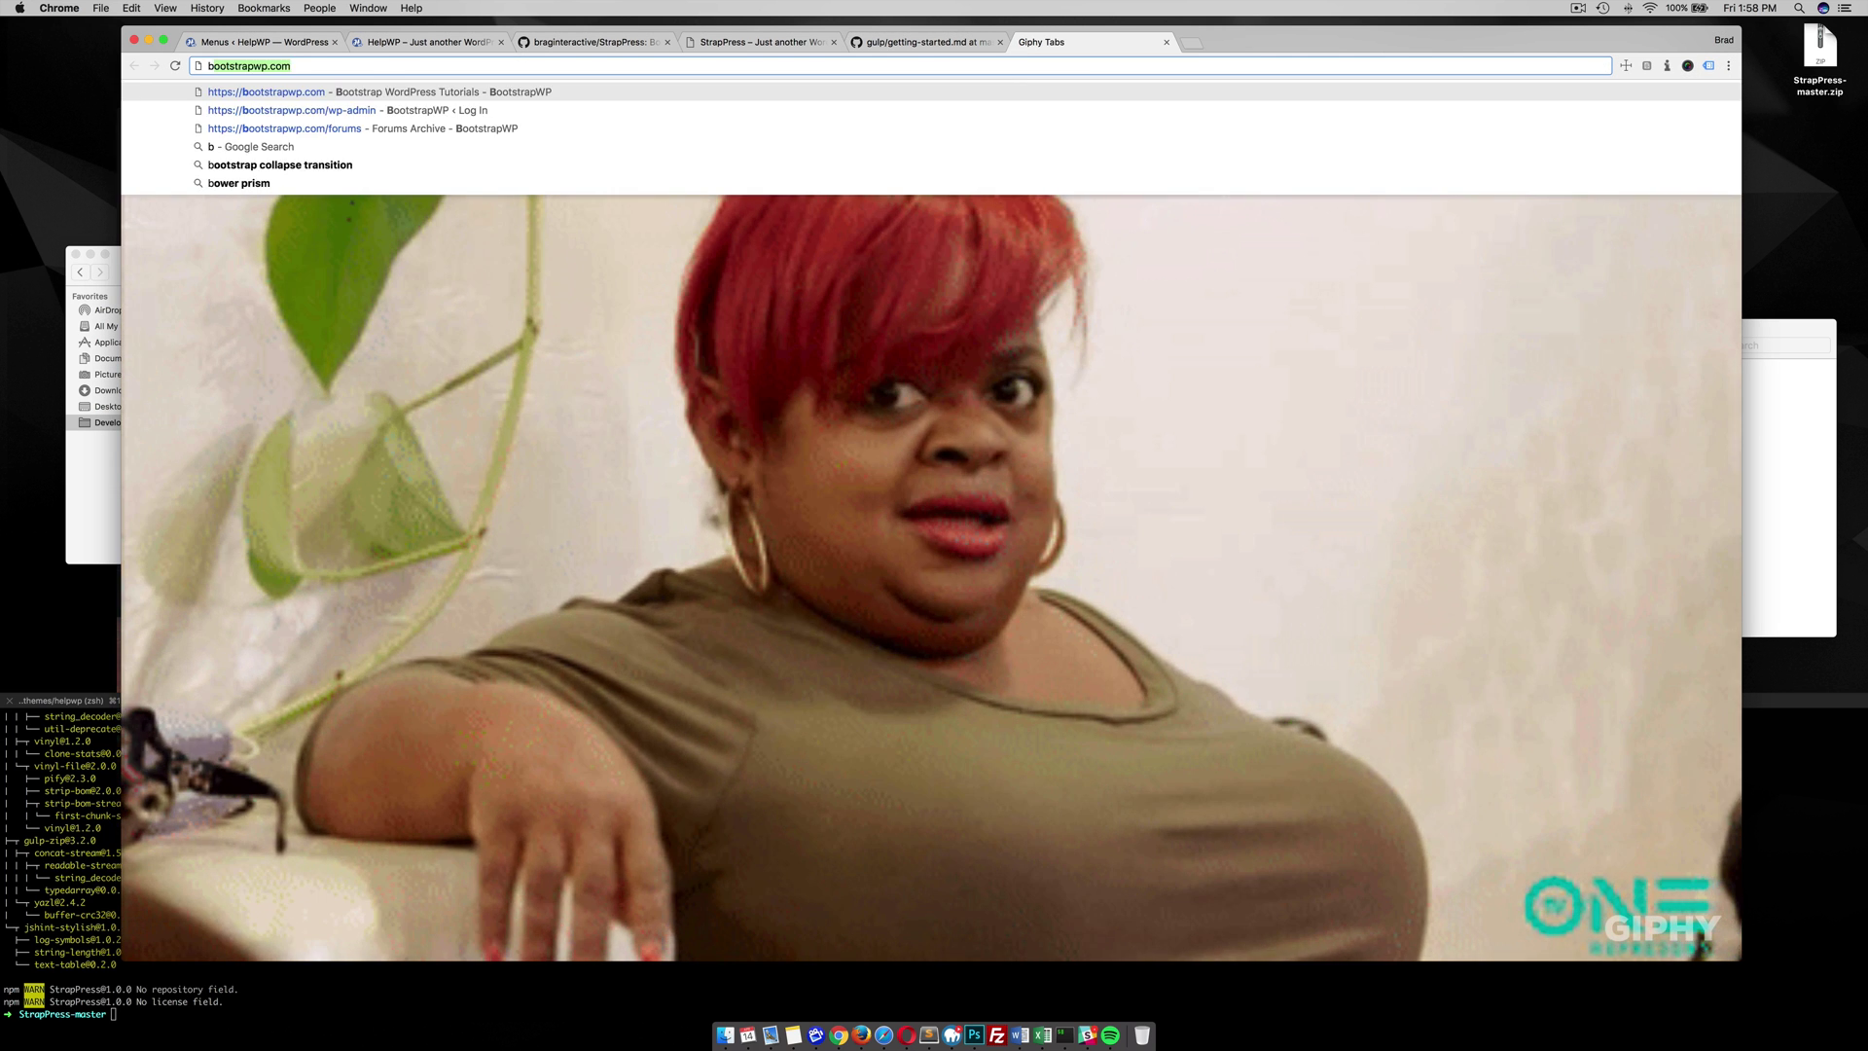
pyautogui.write('ower')
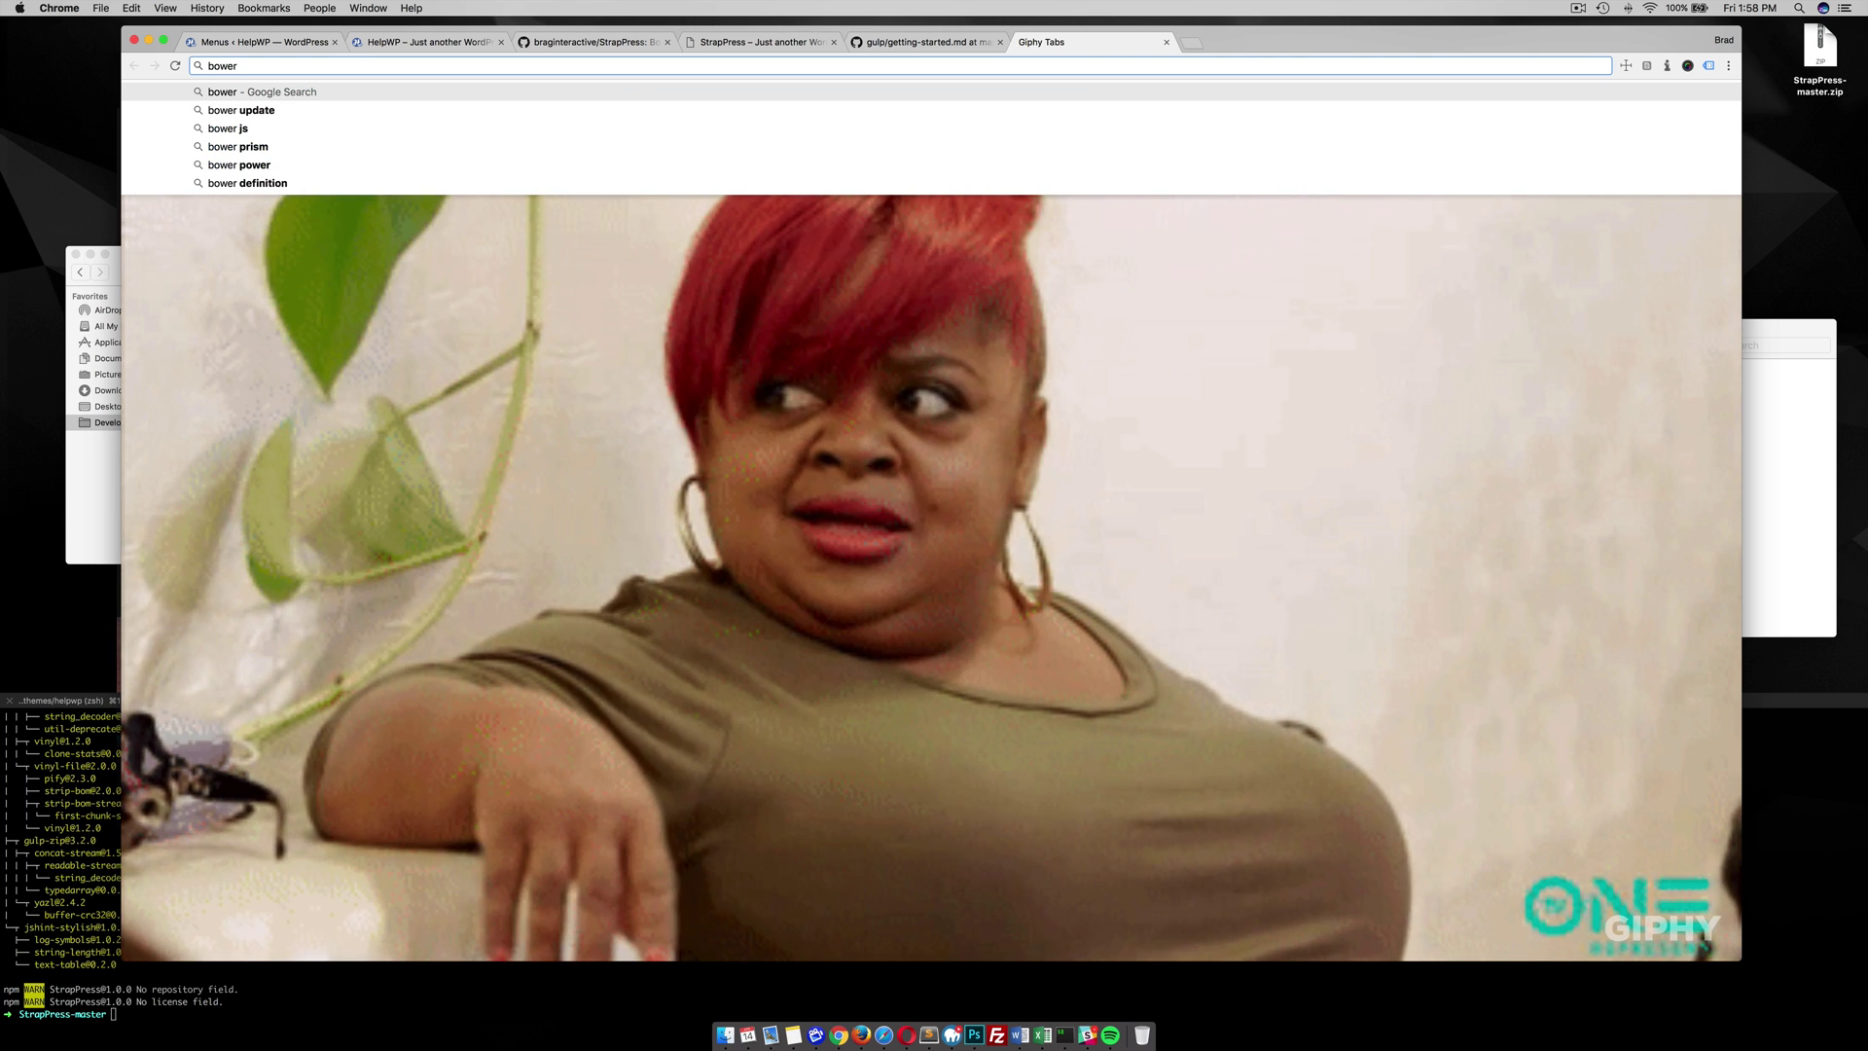
pyautogui.write(' js')
pyautogui.press('Return')
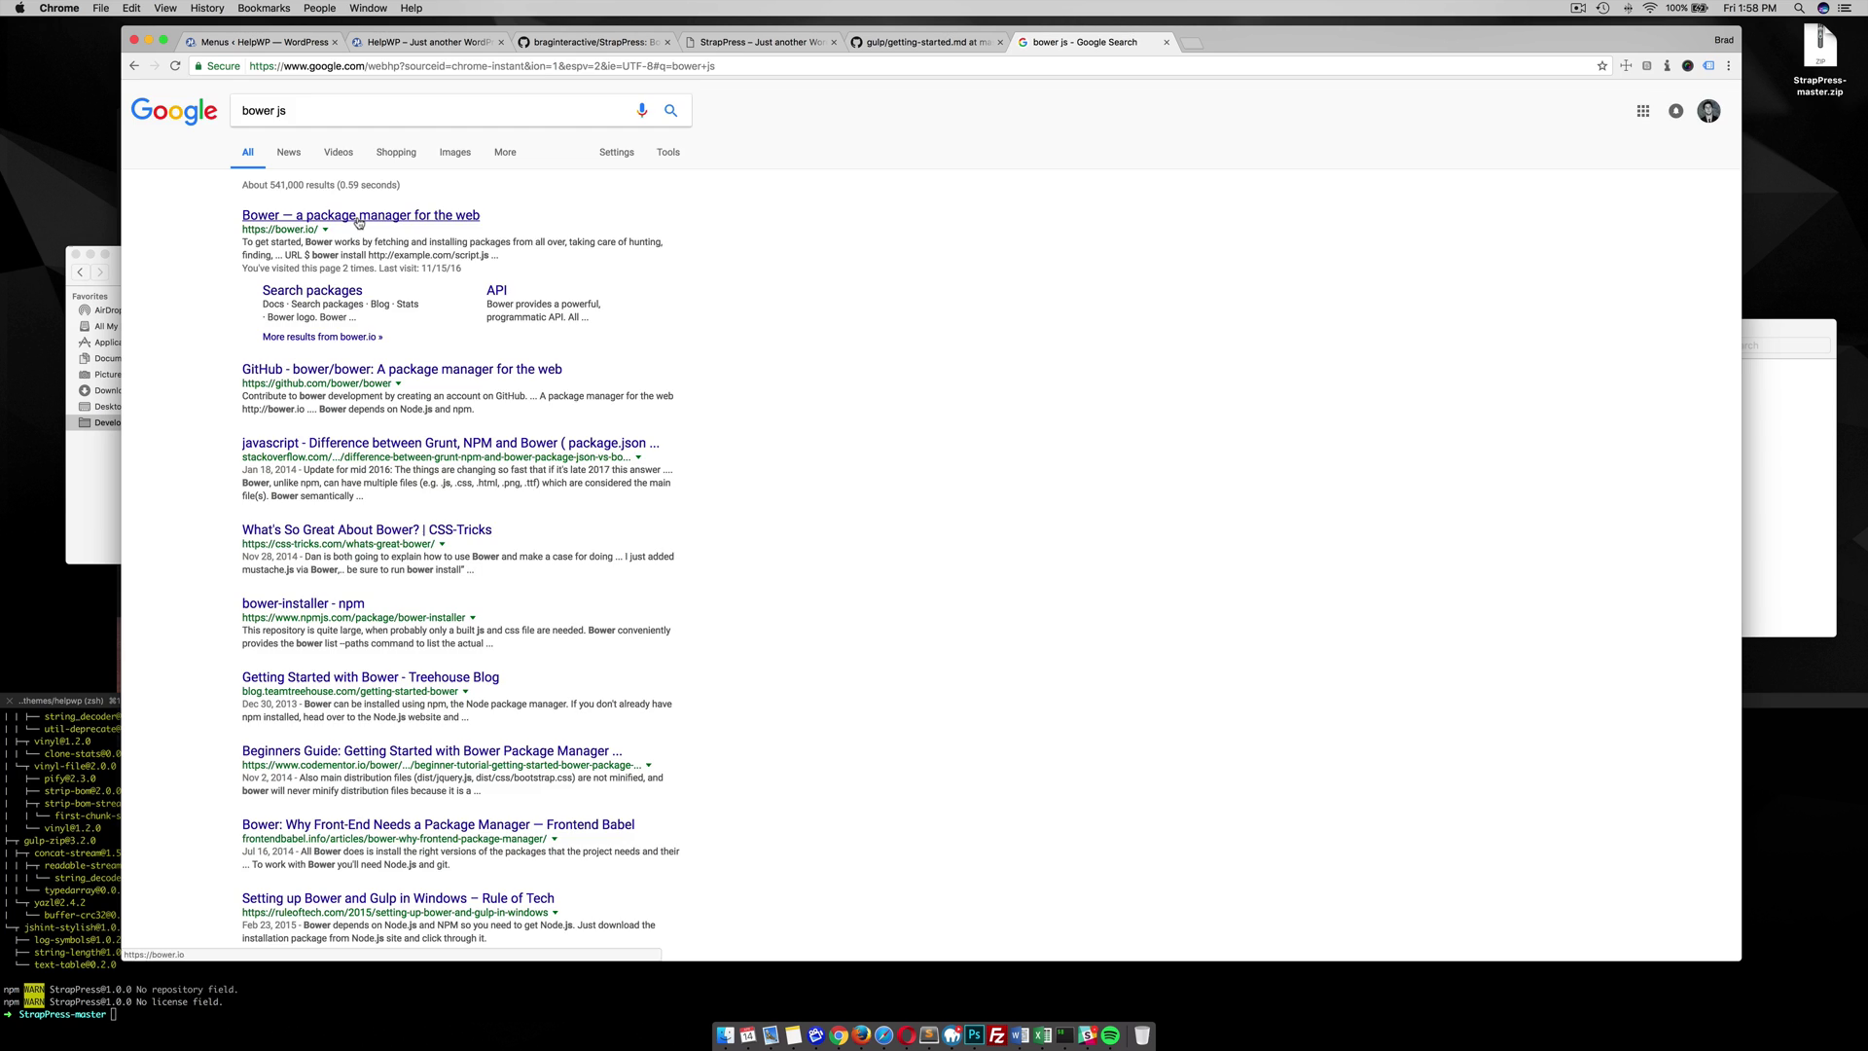
pyautogui.click(358, 222)
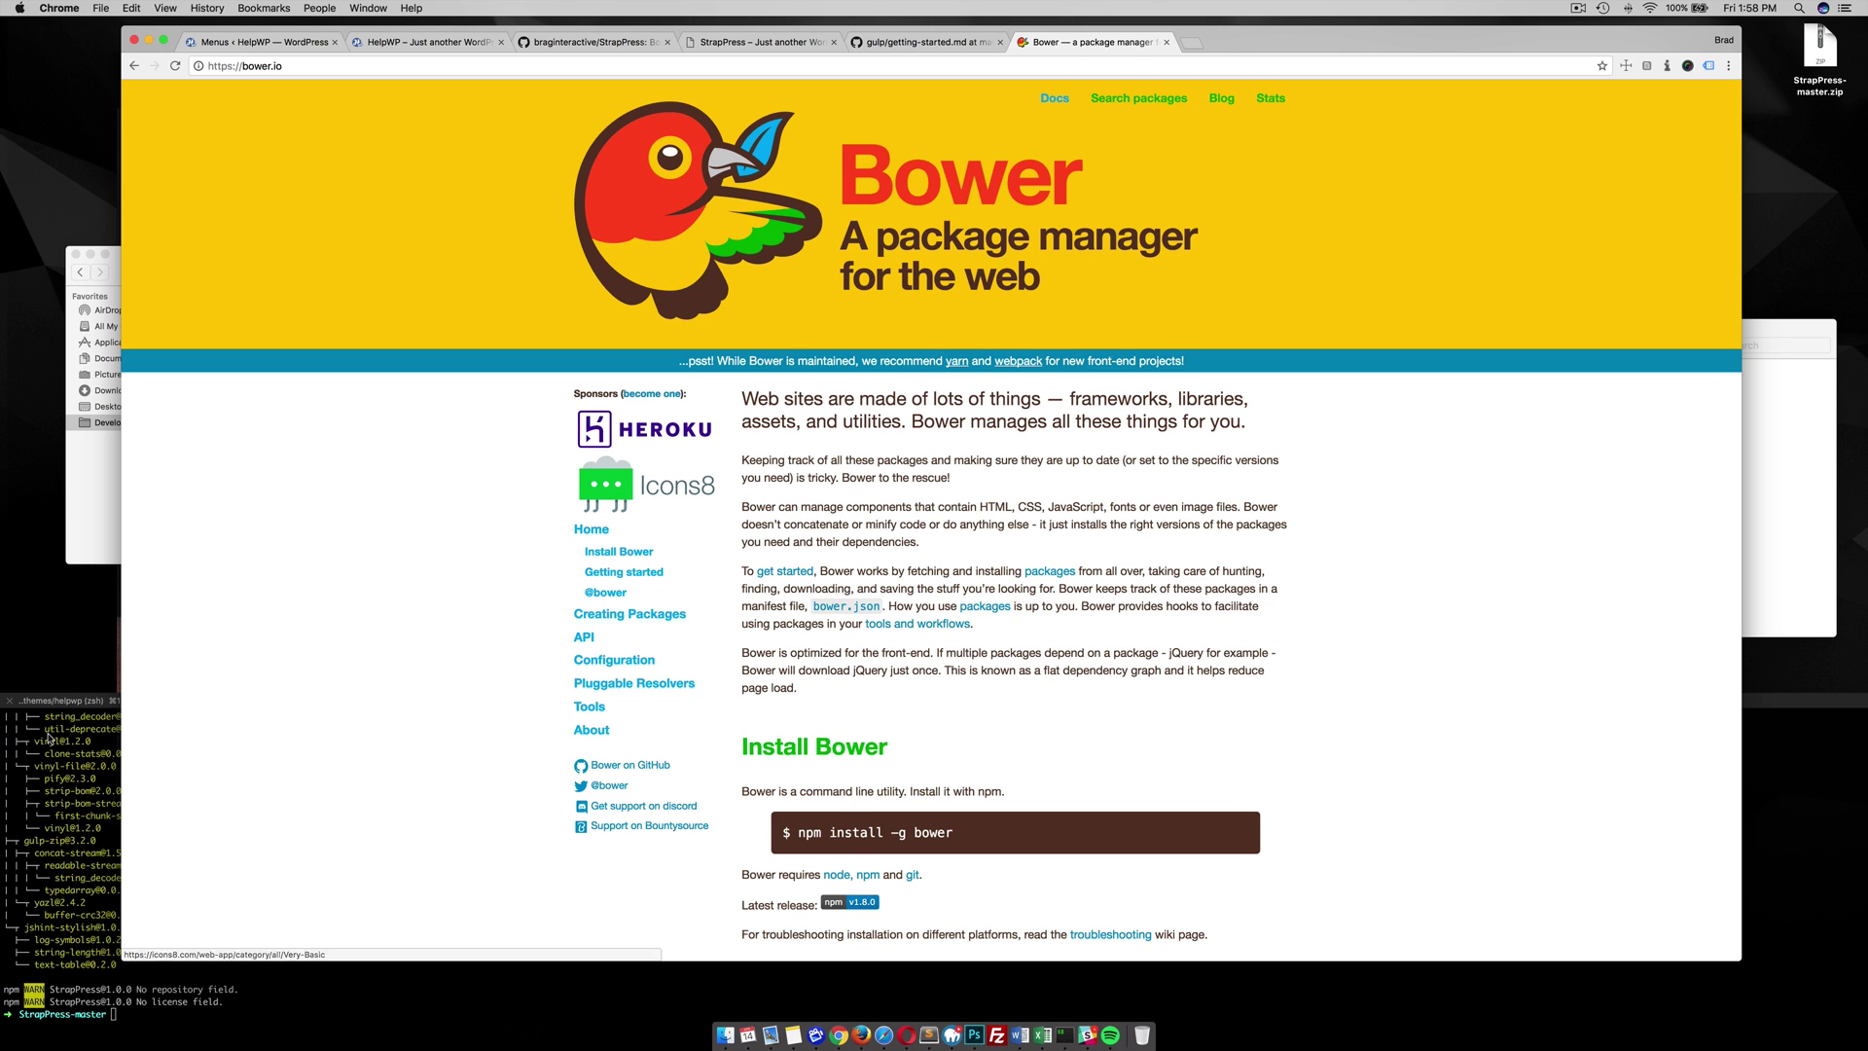
# Close the Bower tab and run 'gulp bower' in iTerm2 to install the front-end packages.
pyautogui.click(1166, 42)
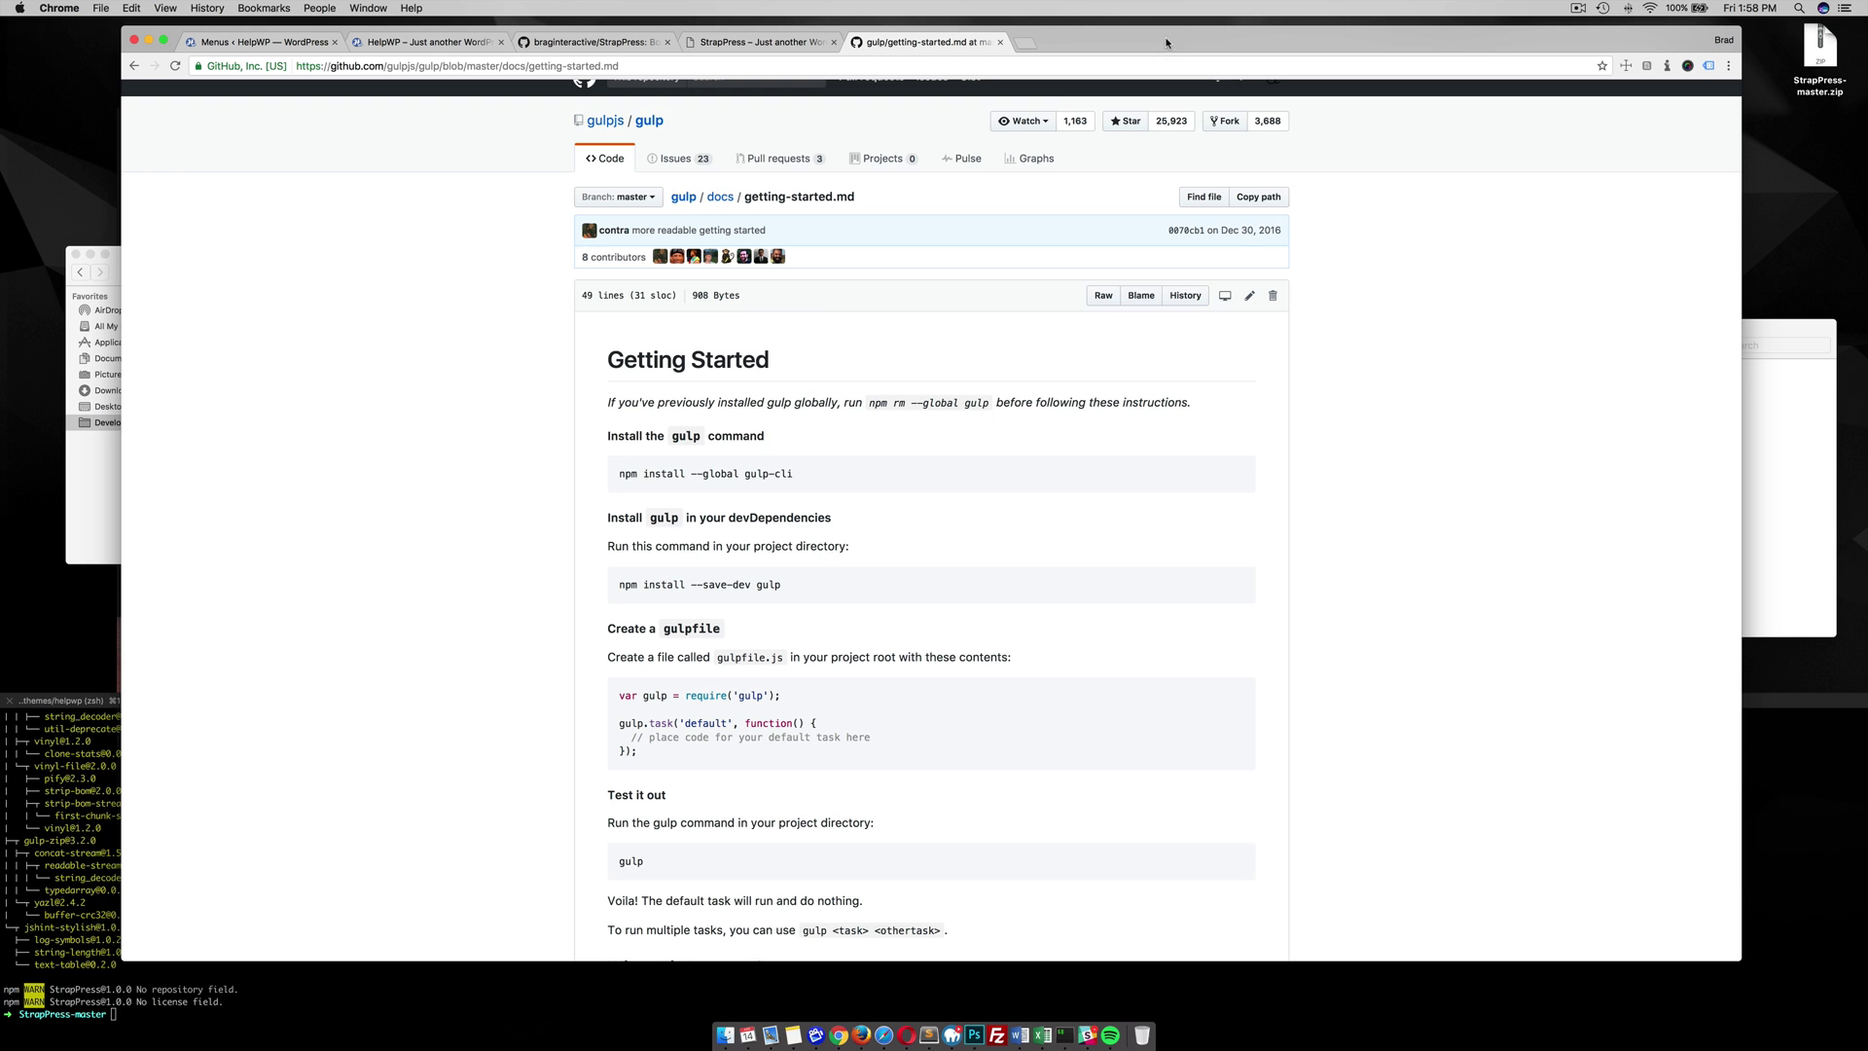
pyautogui.click(931, 1044)
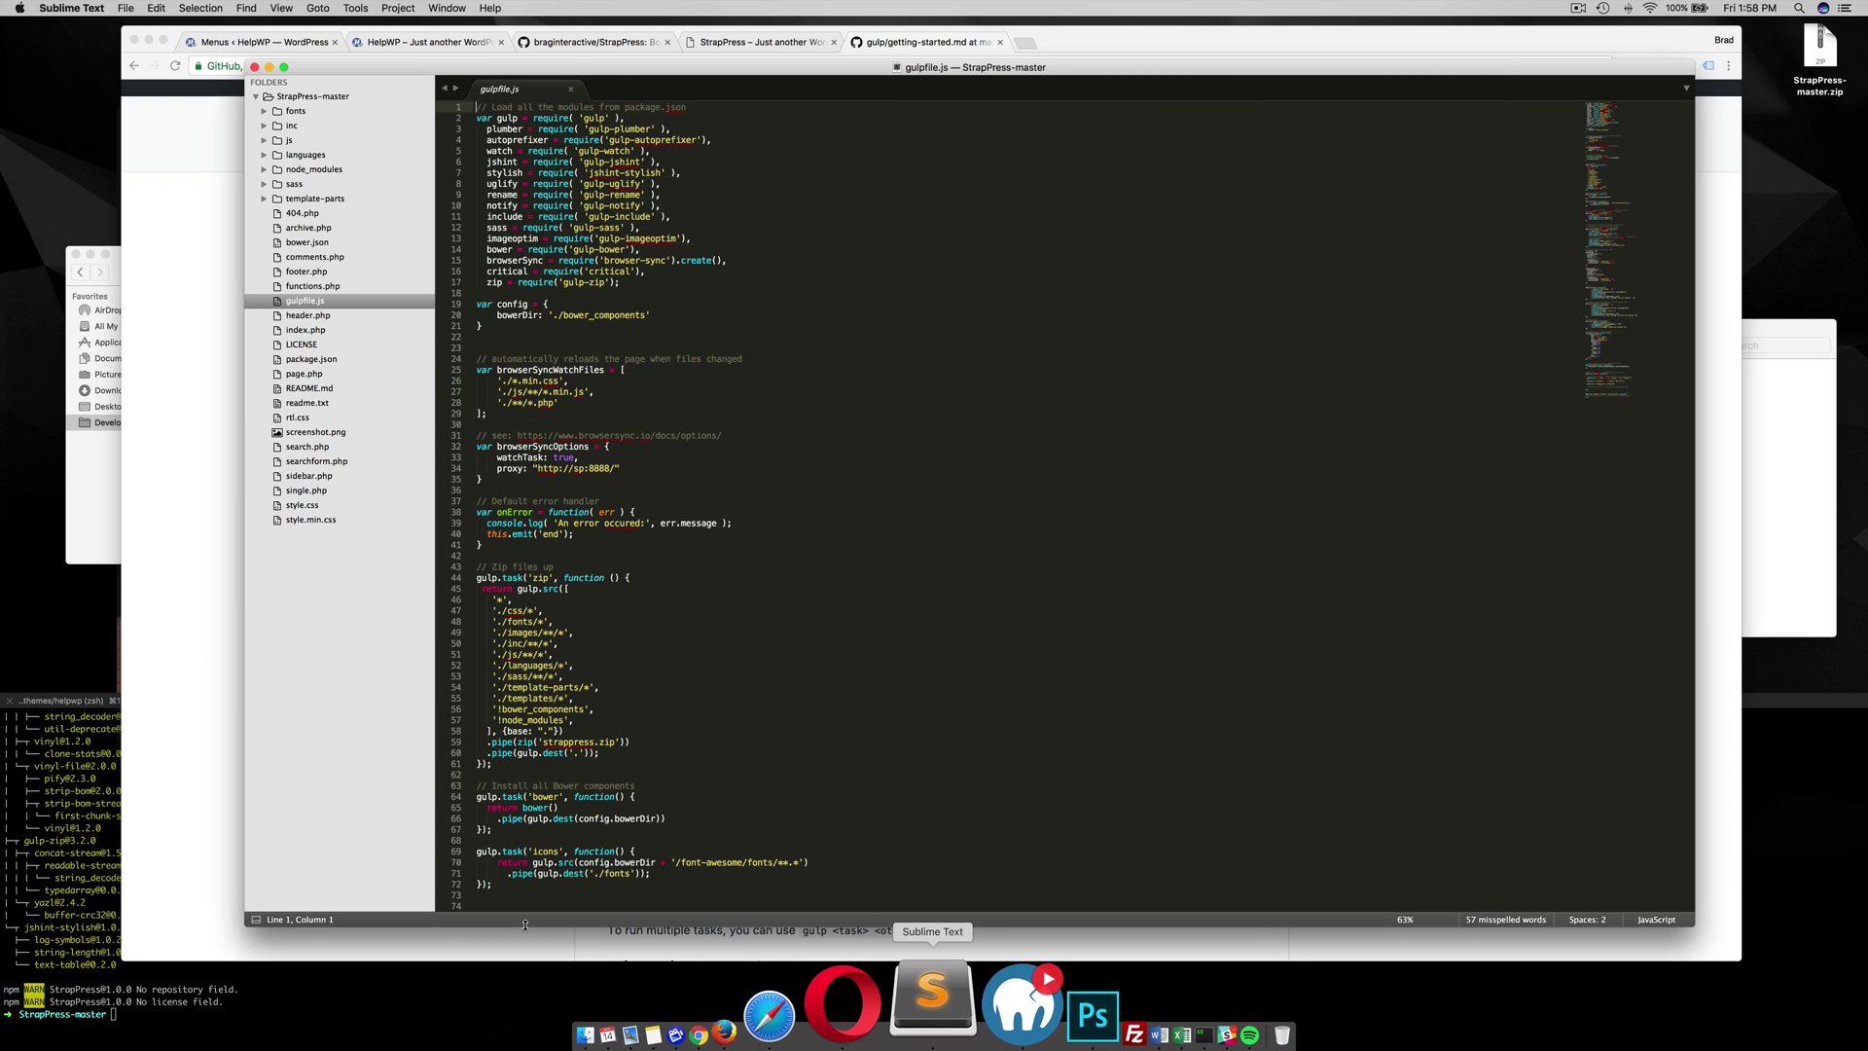
pyautogui.click(172, 971)
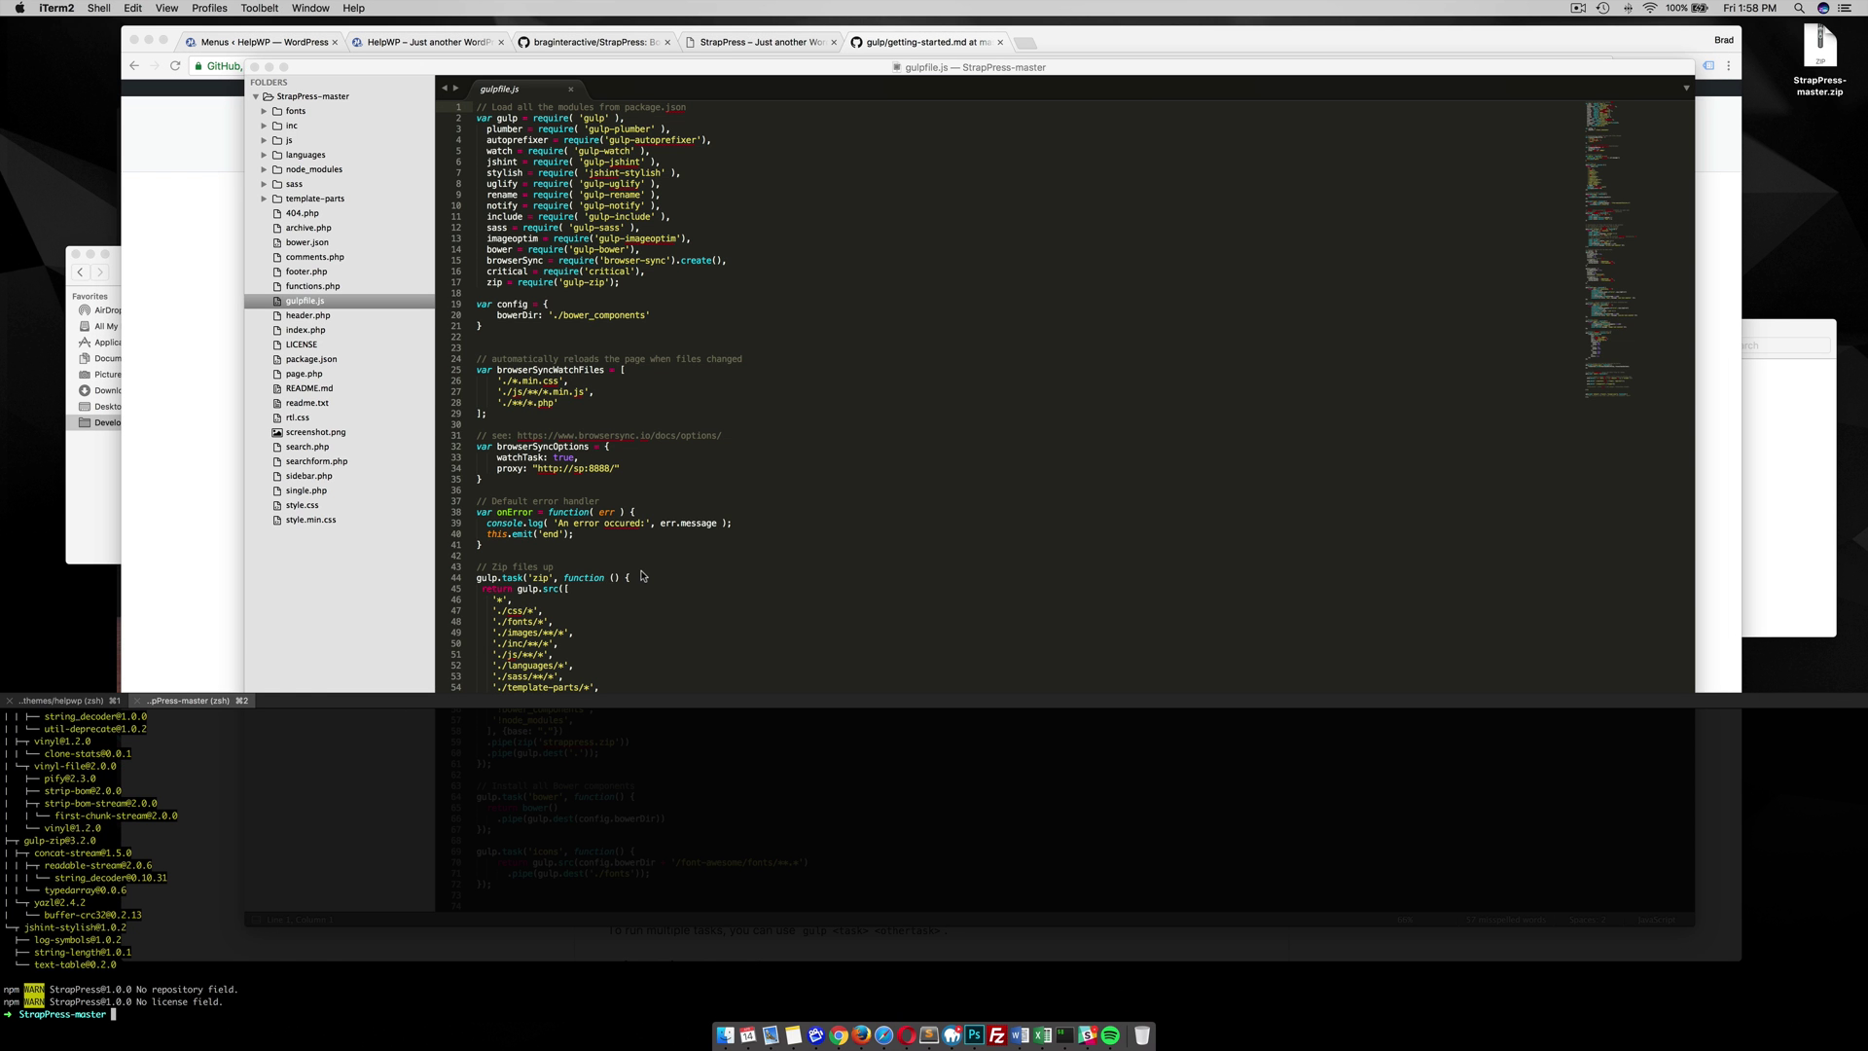
pyautogui.scroll(-3, 642, 576)
pyautogui.scroll(-5, 643, 576)
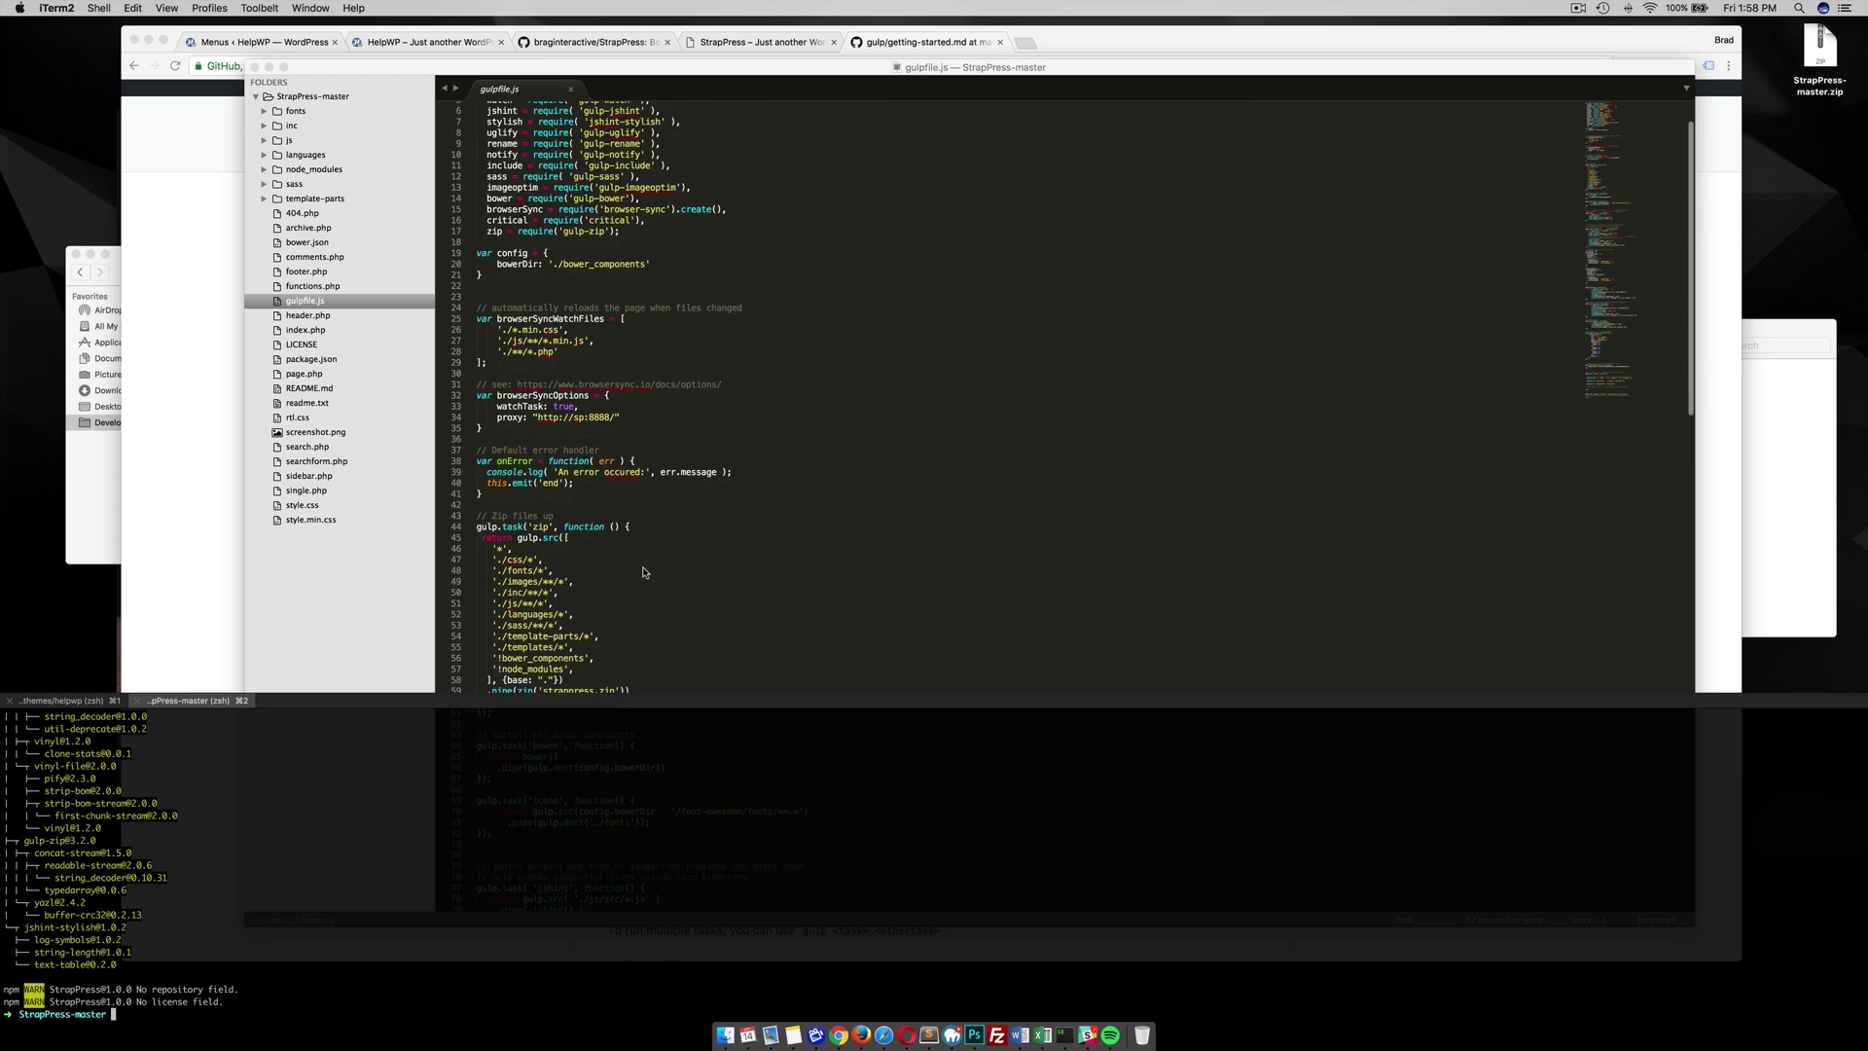
pyautogui.scroll(-2, 656, 547)
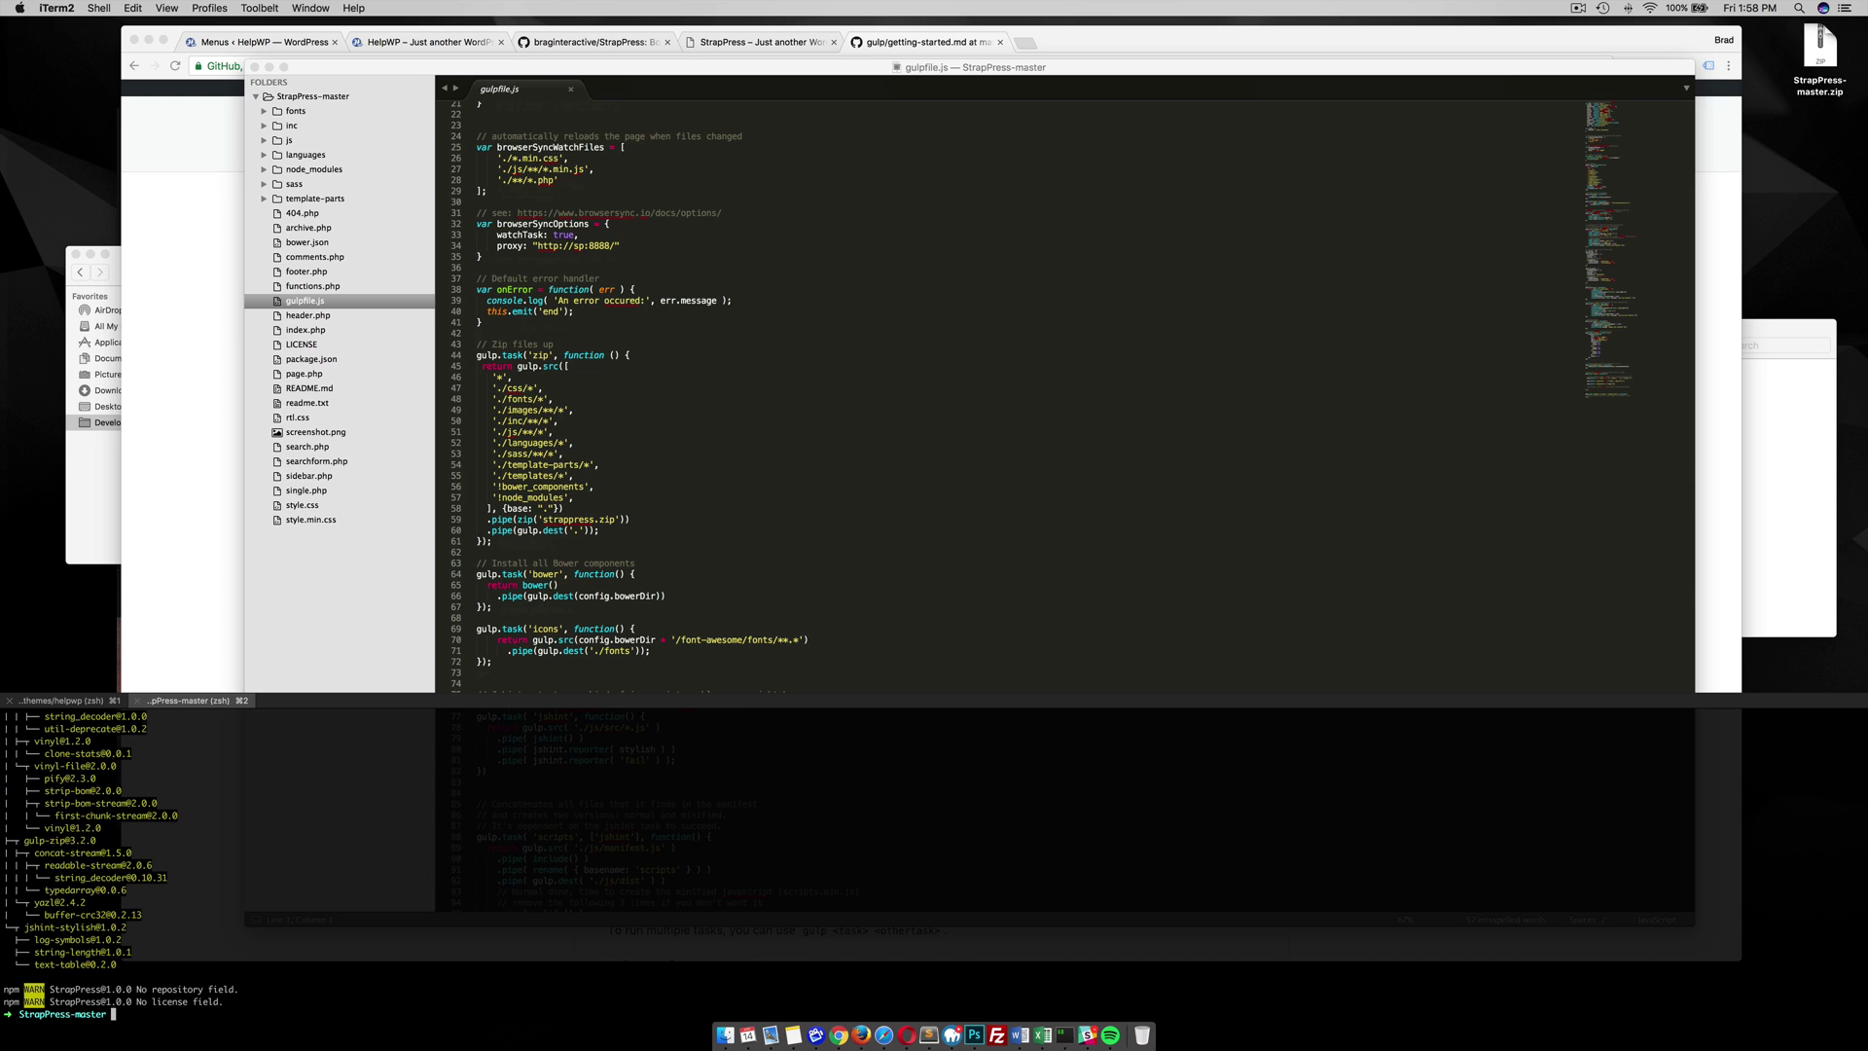
pyautogui.write('gulp bower')
pyautogui.press('Return')
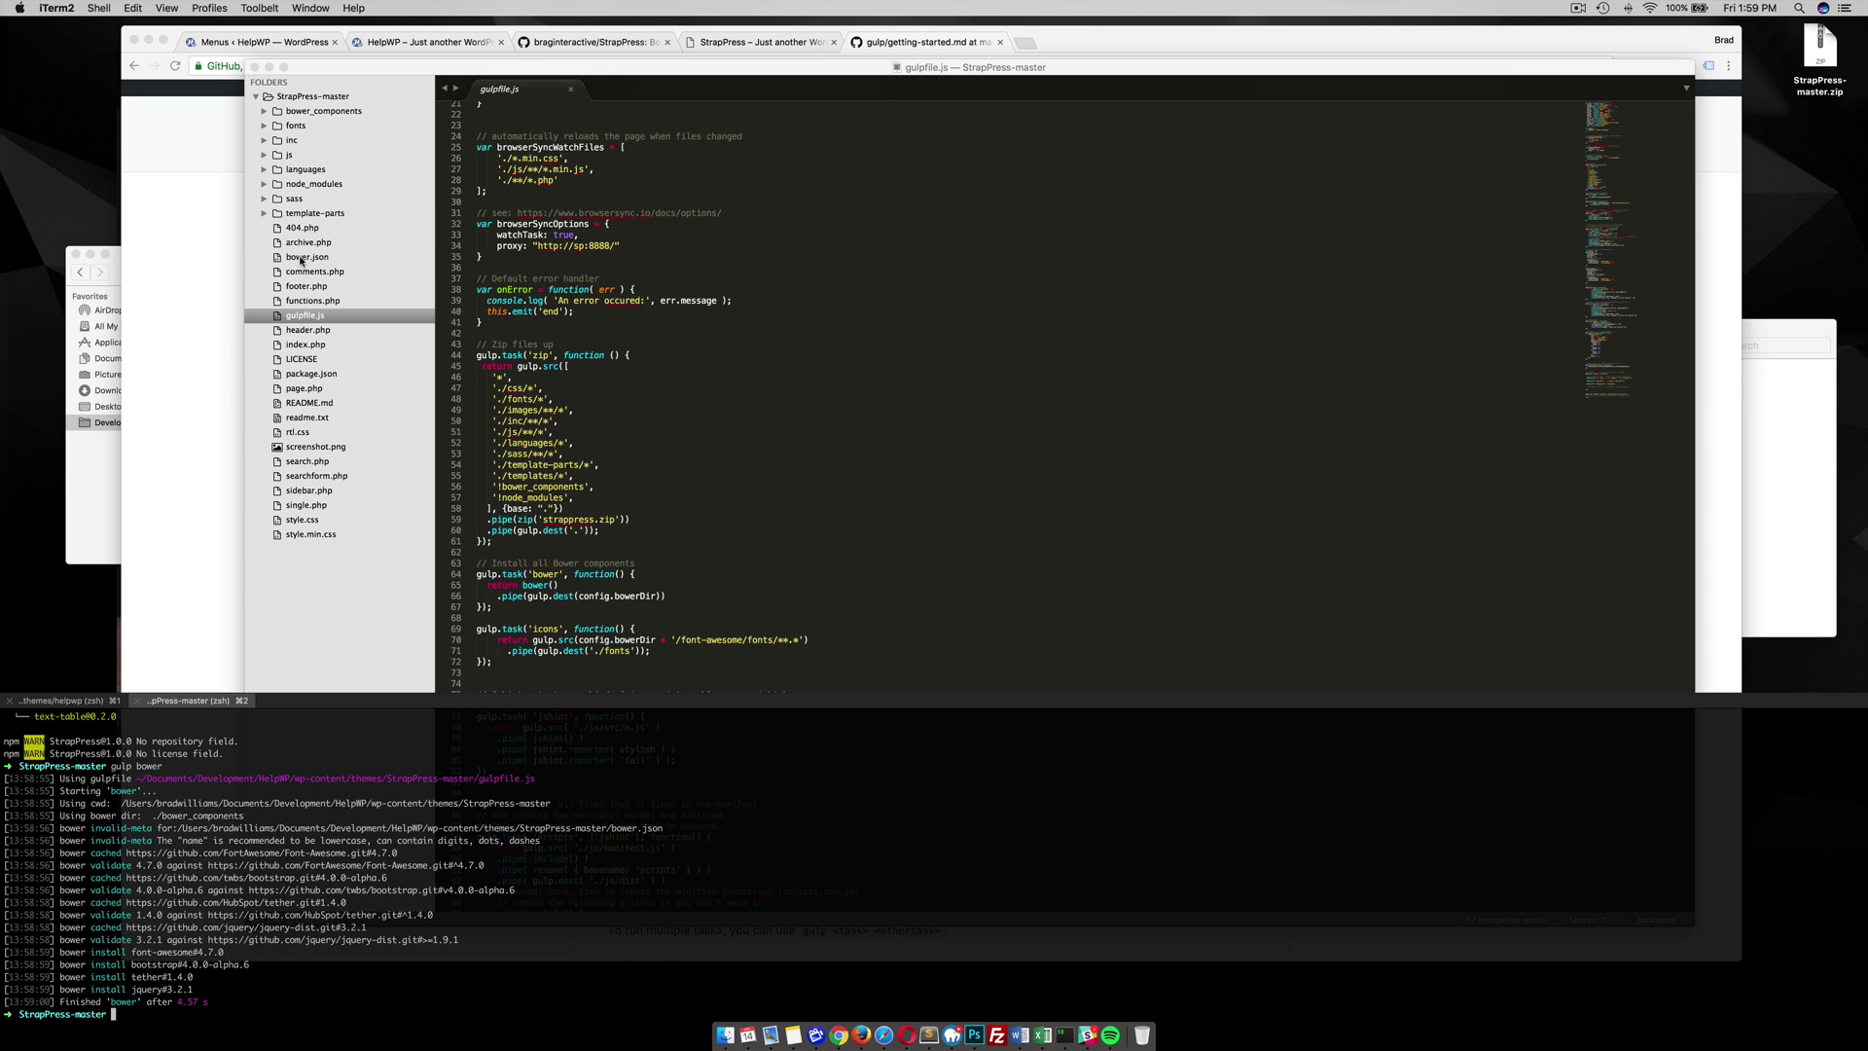
# Open bower.json and expand bower_components to inspect the installed tether package.
pyautogui.click(302, 259)
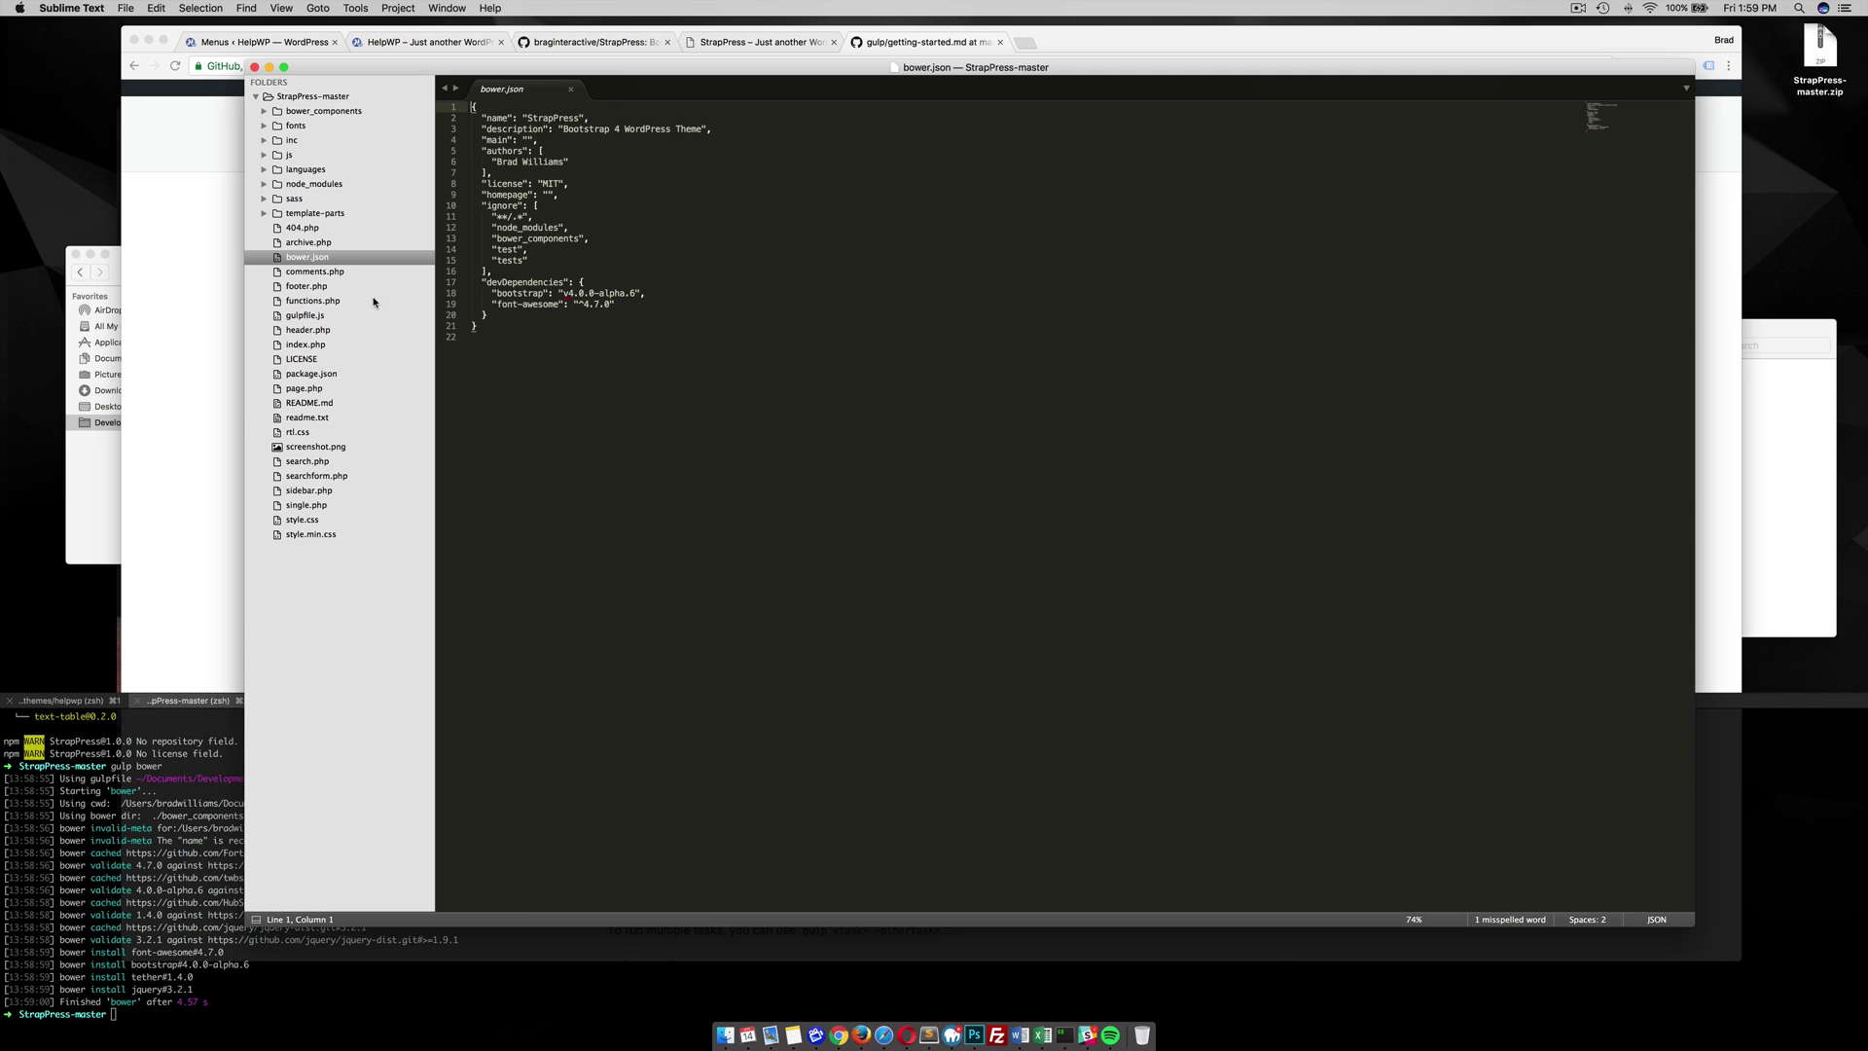
pyautogui.click(265, 112)
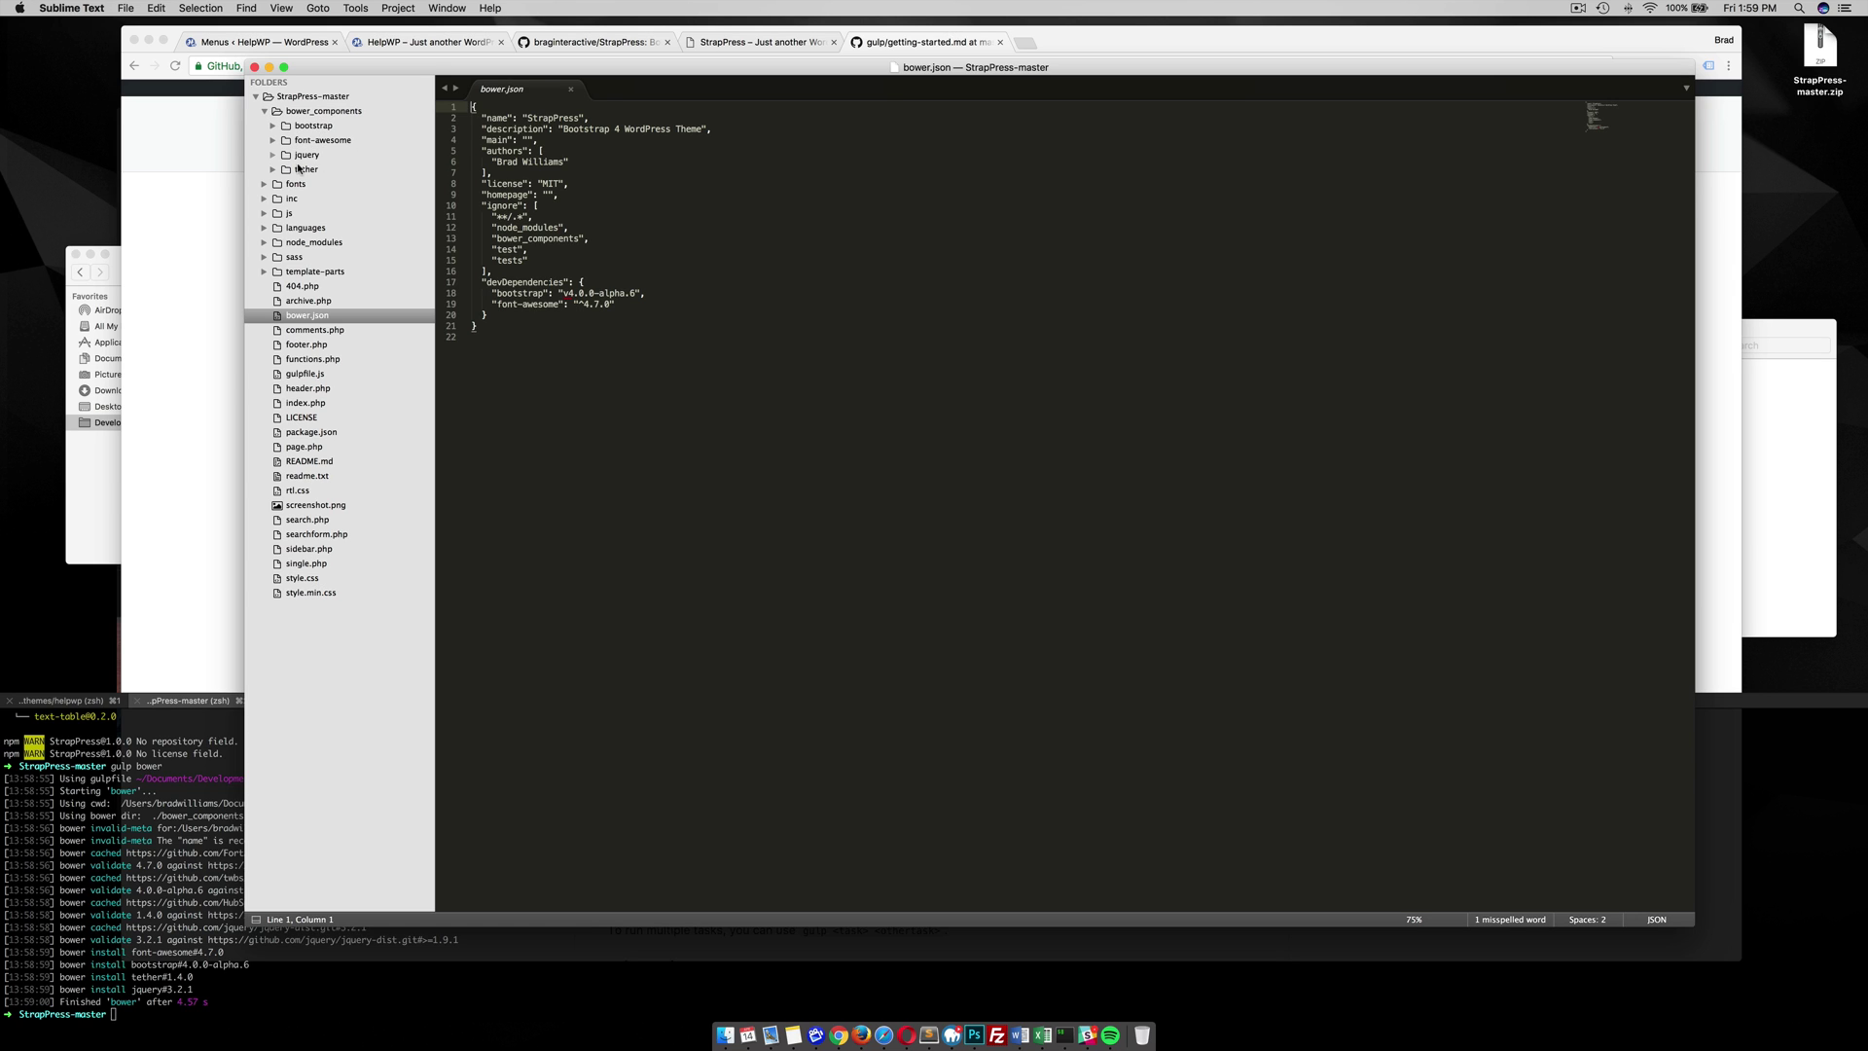
pyautogui.click(273, 170)
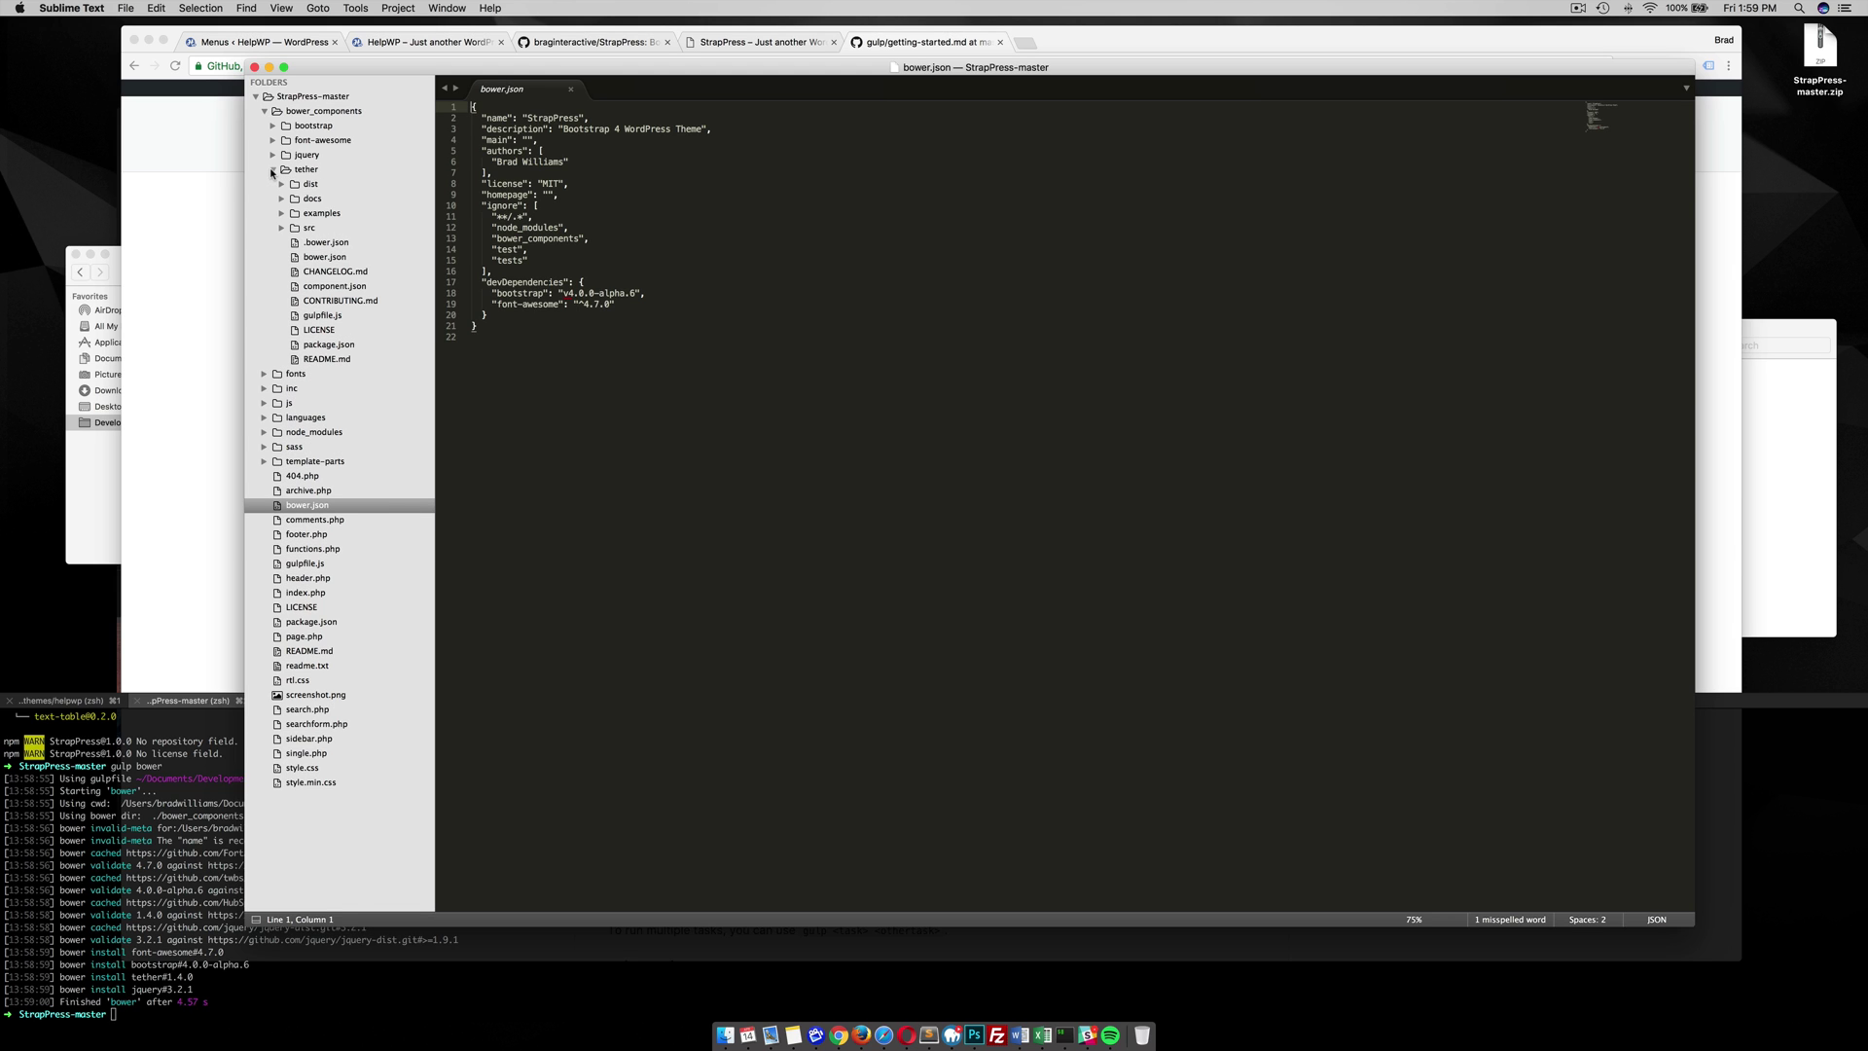
pyautogui.click(272, 171)
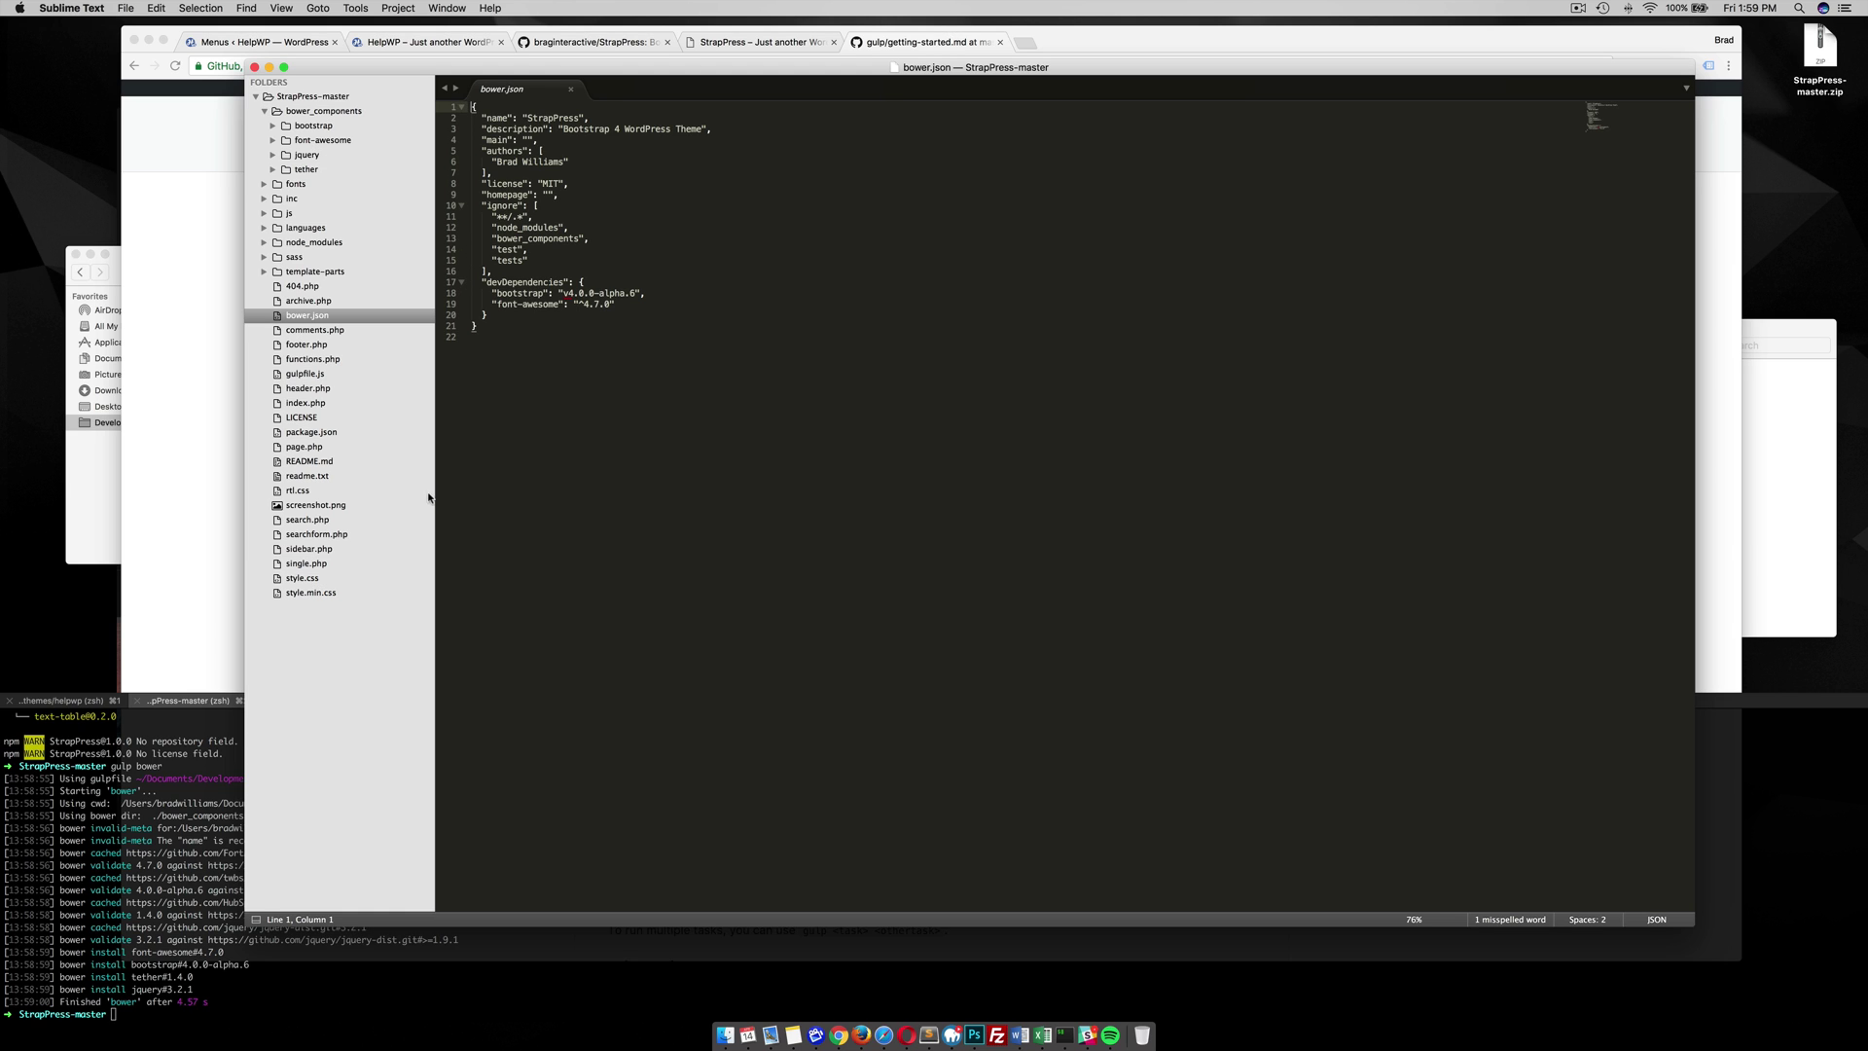
pyautogui.click(155, 982)
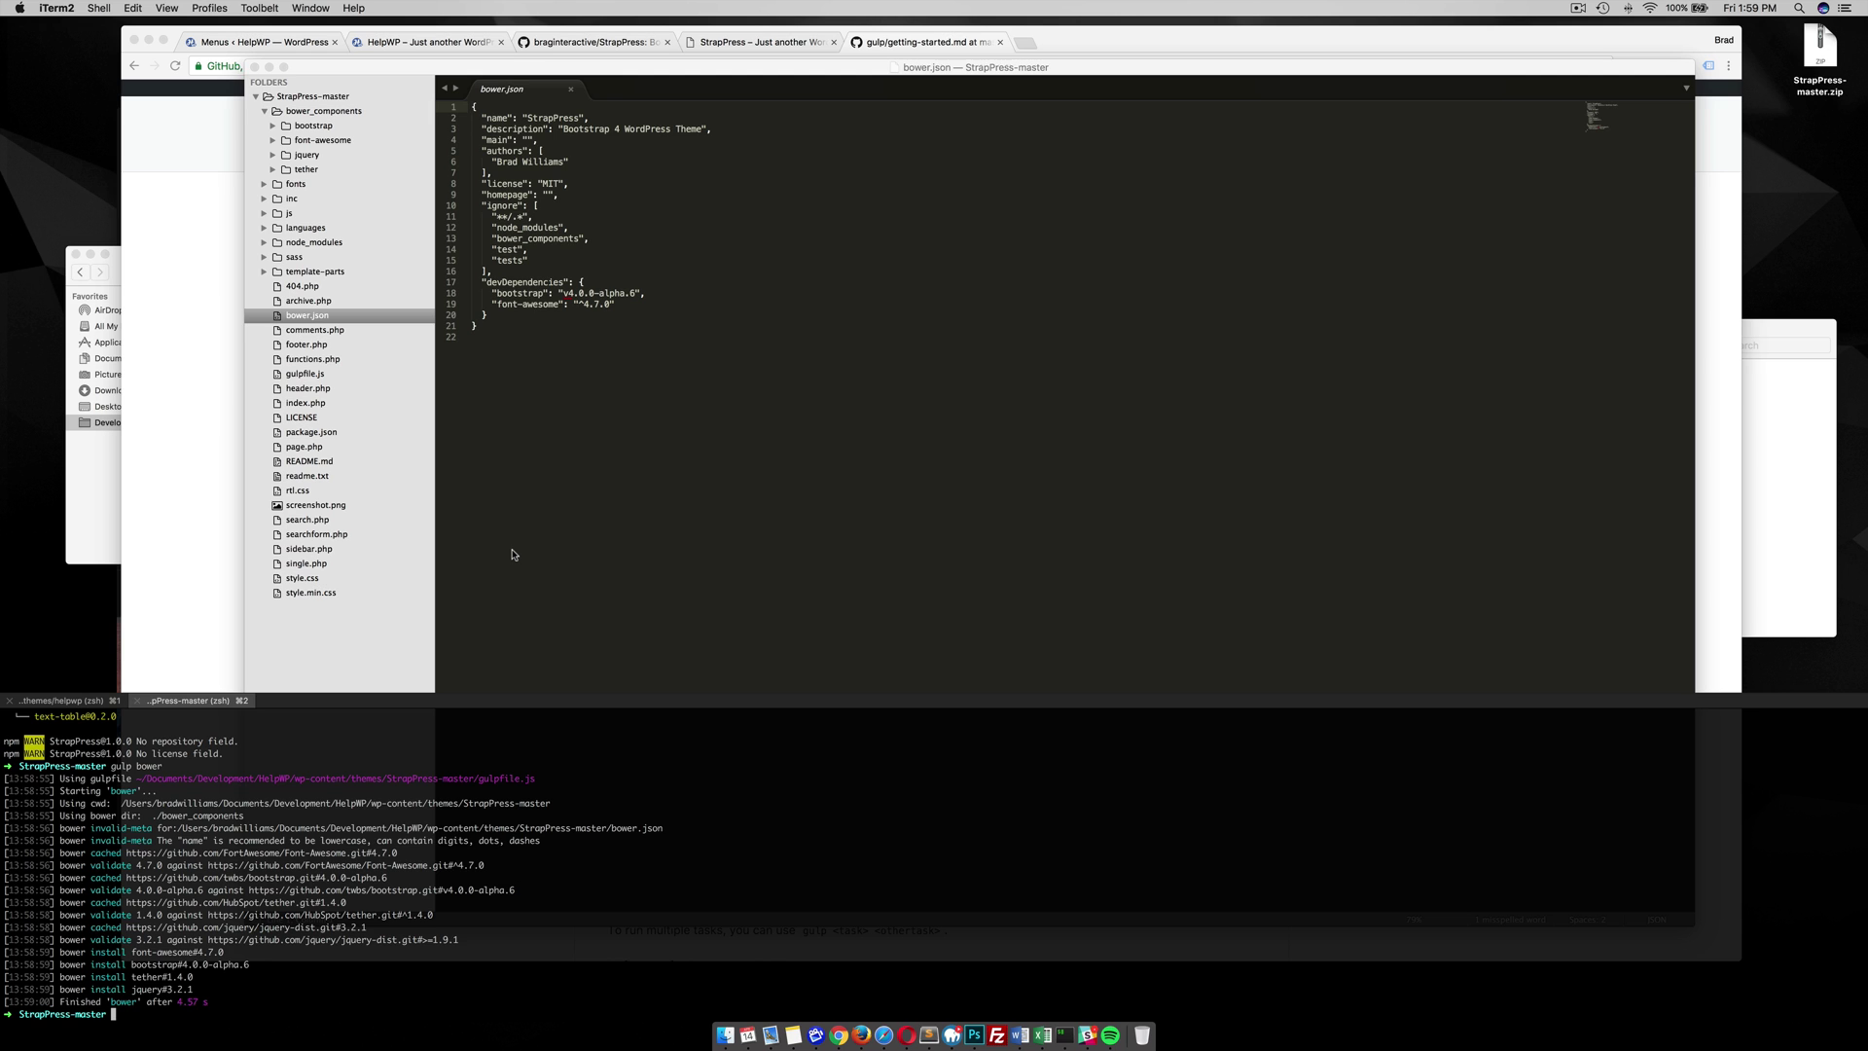
# Peek into Bootstrap's scss folder, then expand the theme's own sass folder.
pyautogui.click(273, 127)
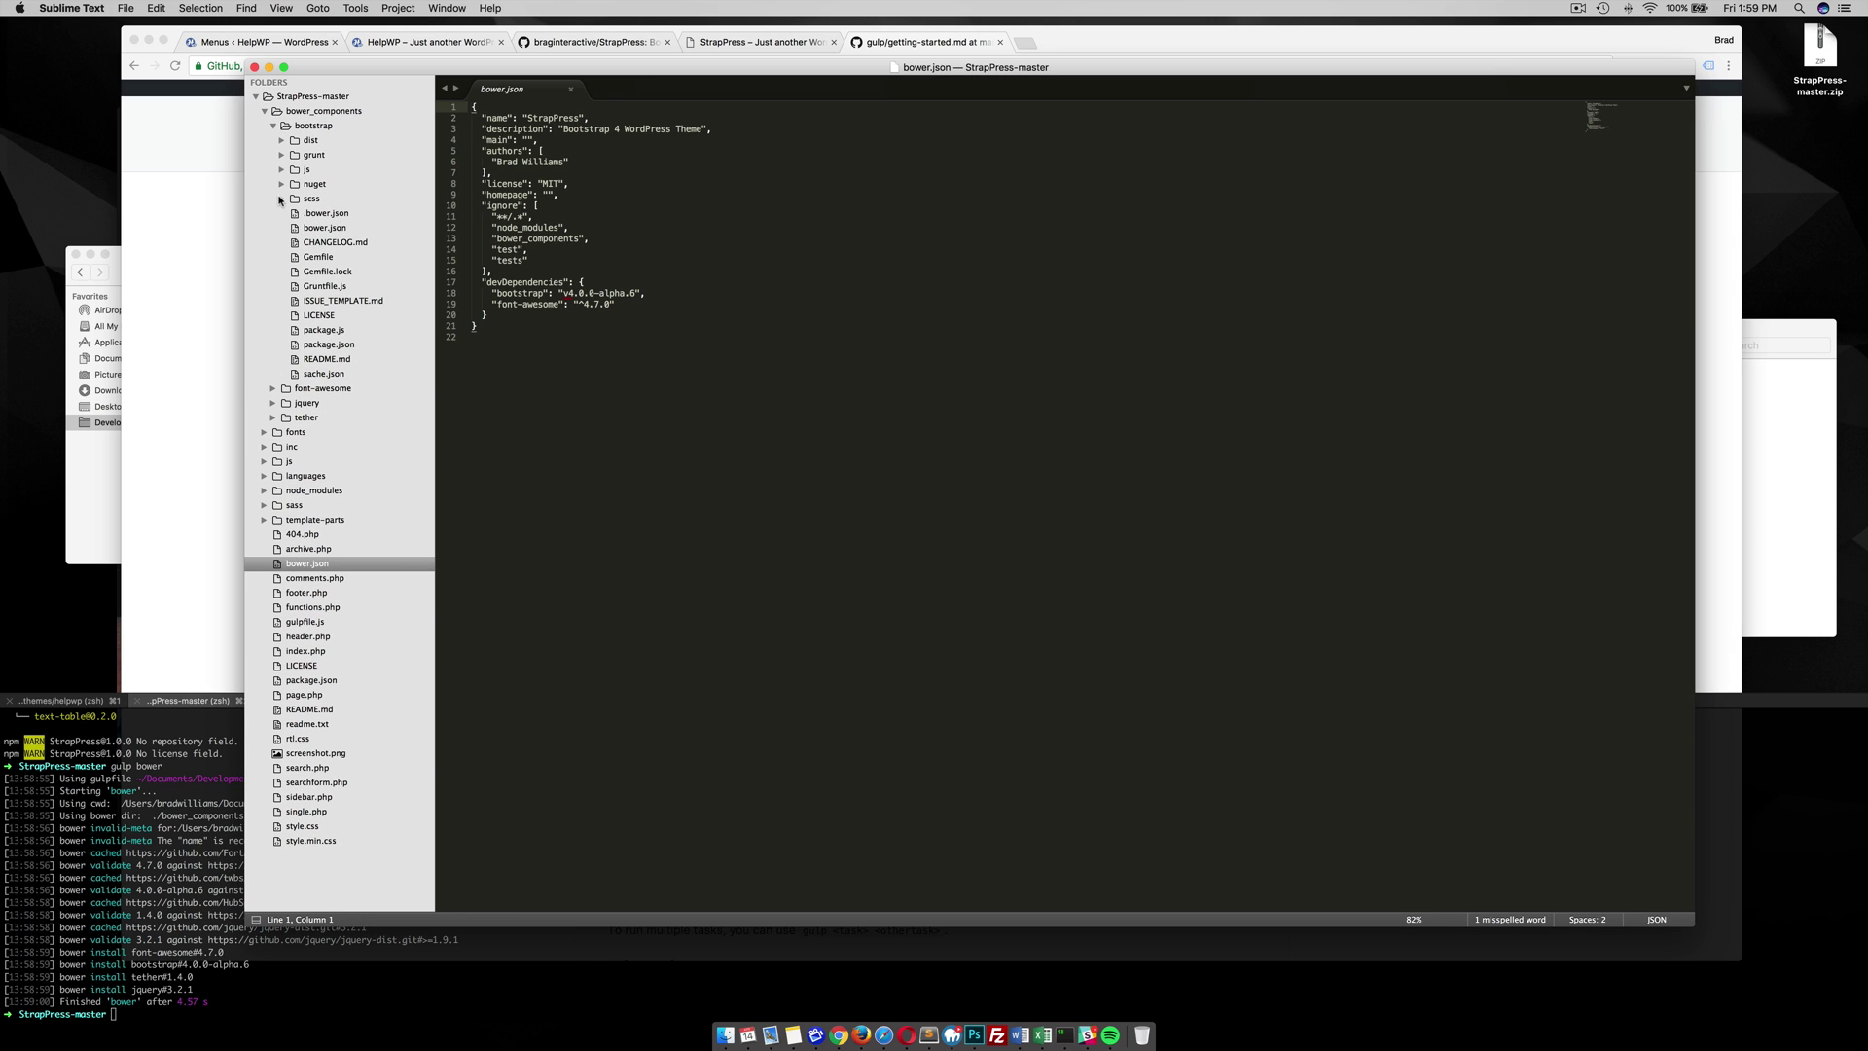
pyautogui.click(281, 198)
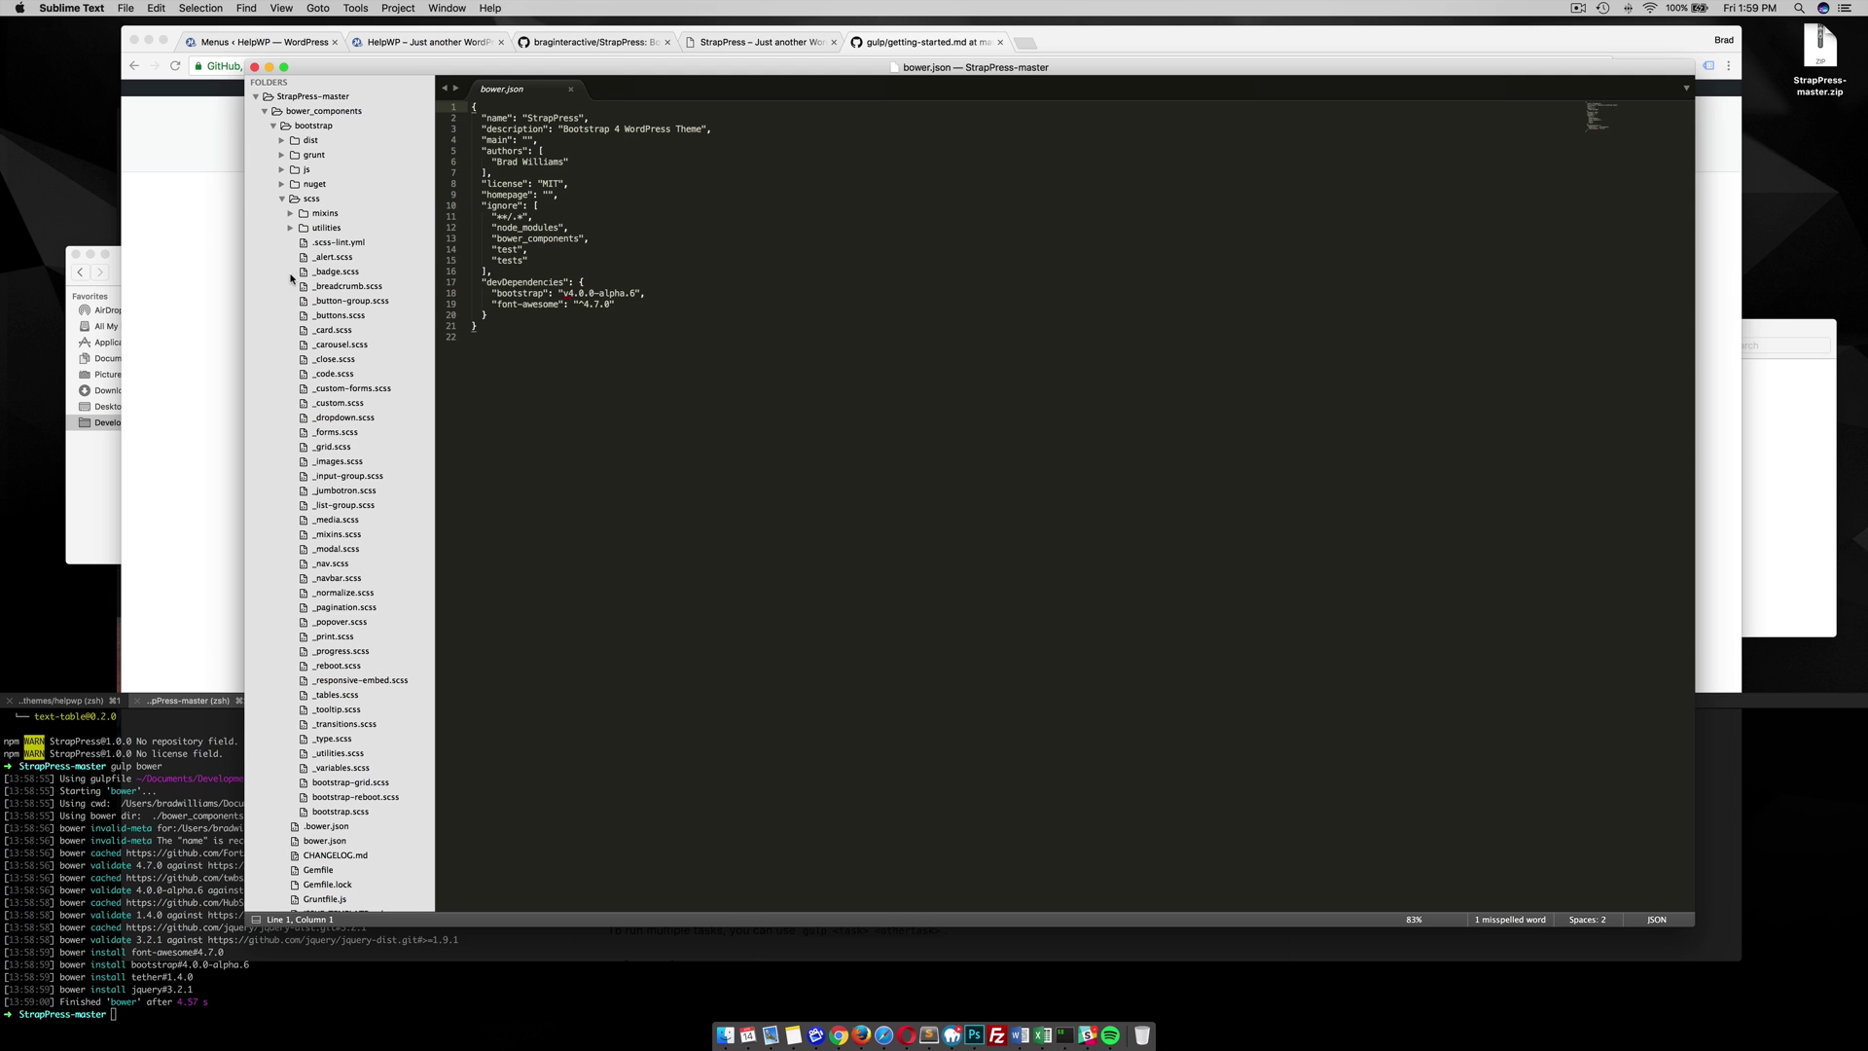
pyautogui.click(281, 198)
pyautogui.click(272, 125)
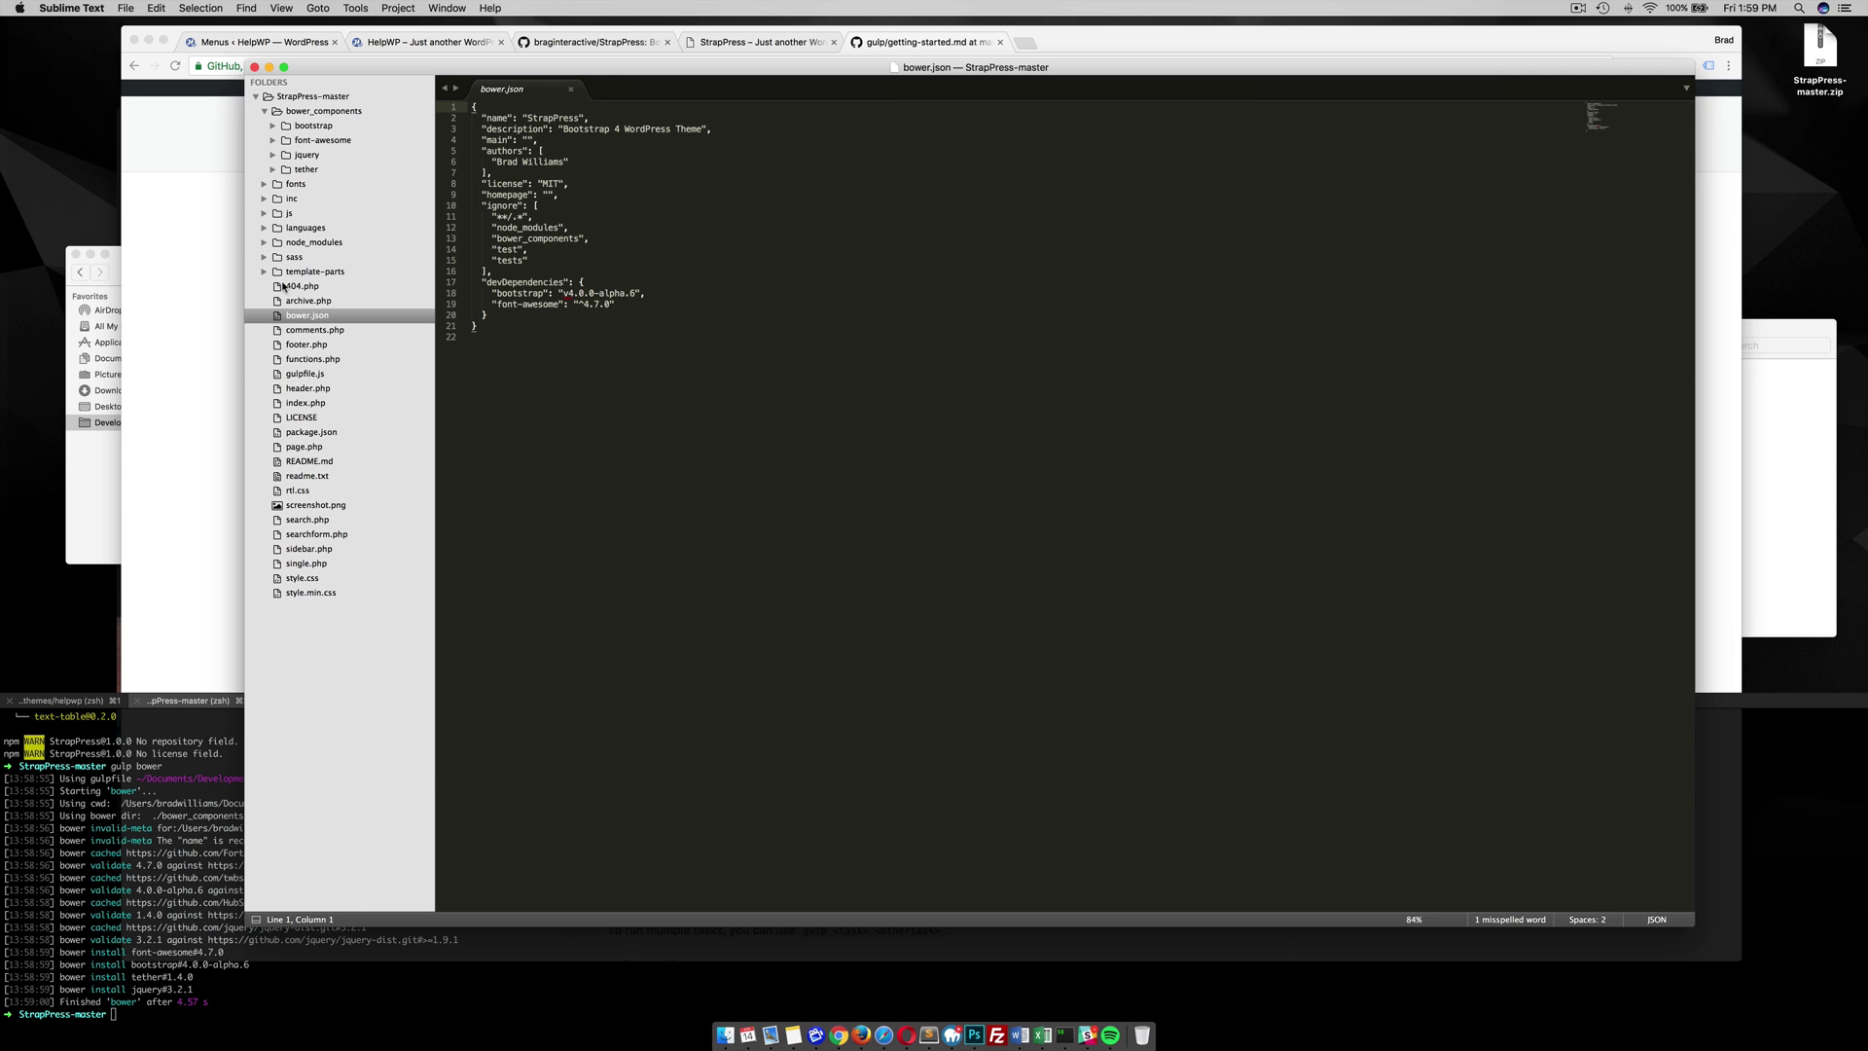
pyautogui.click(264, 258)
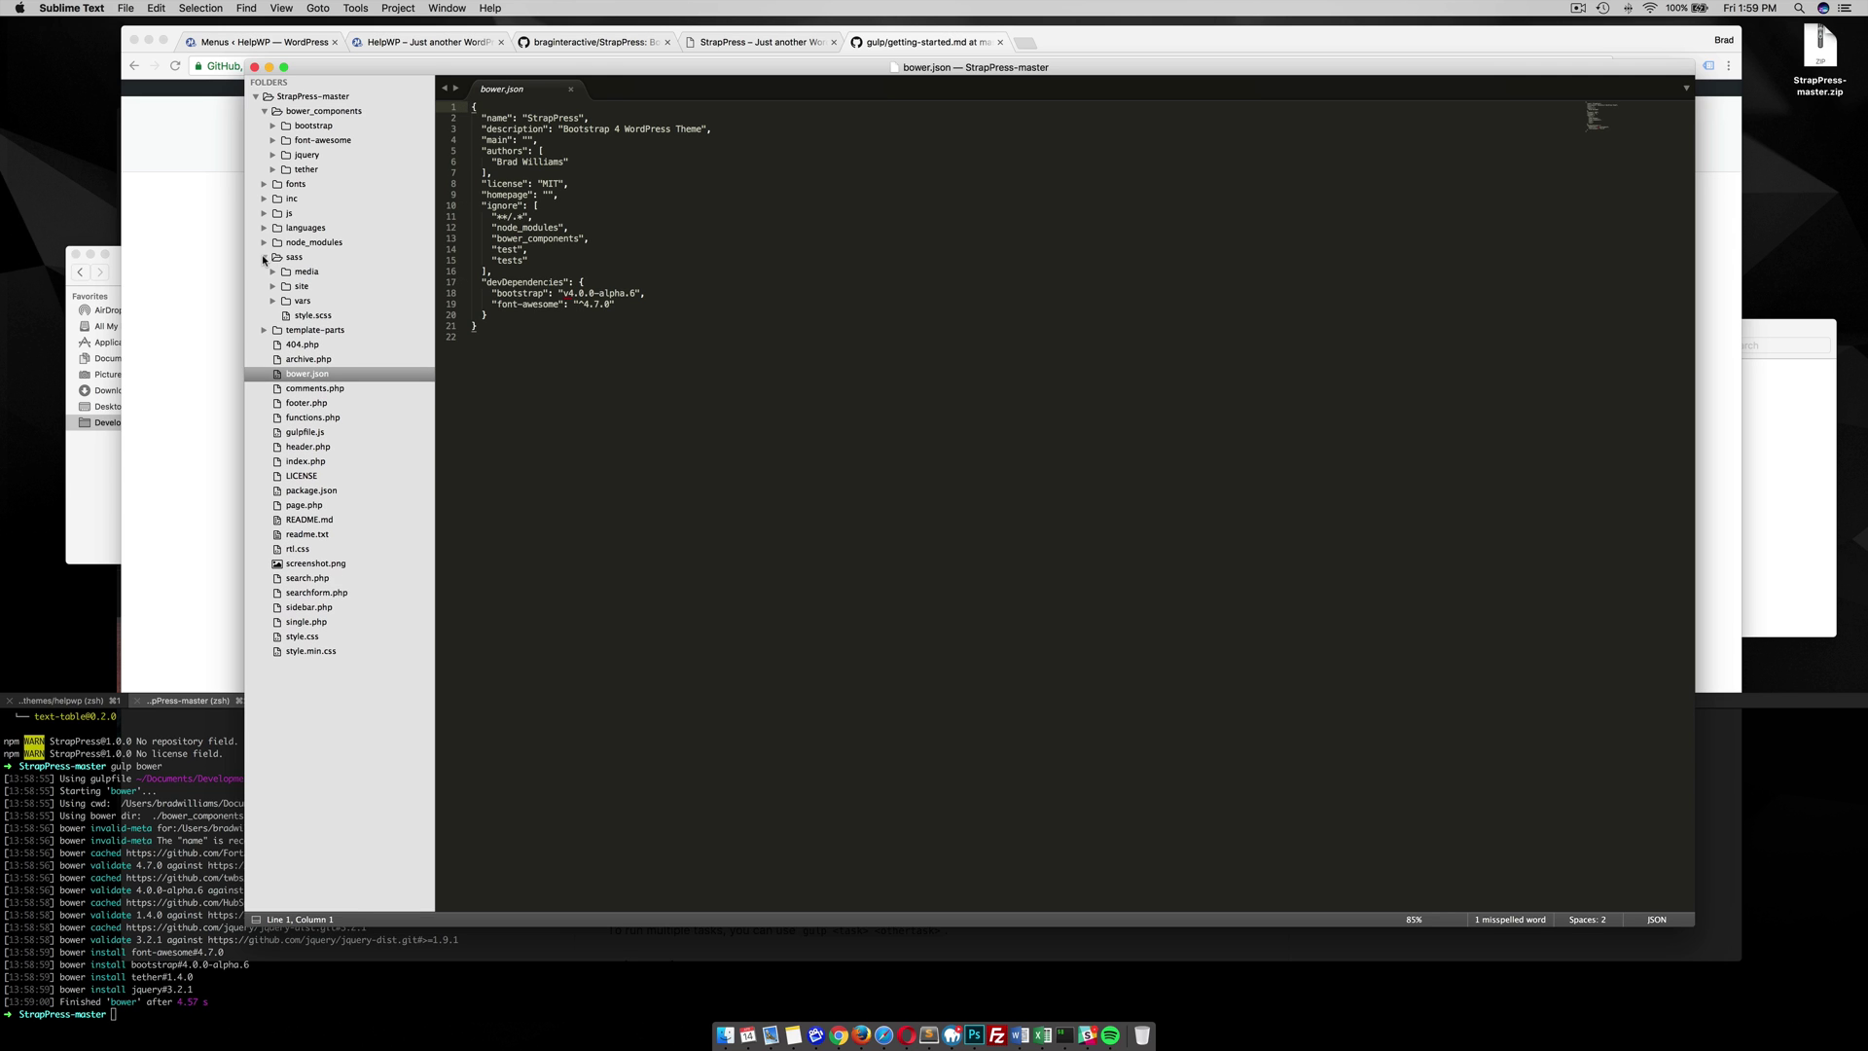
# Open the theme's style.scss with its vars, bootstrap, font-awesome, site and media imports.
pyautogui.click(303, 317)
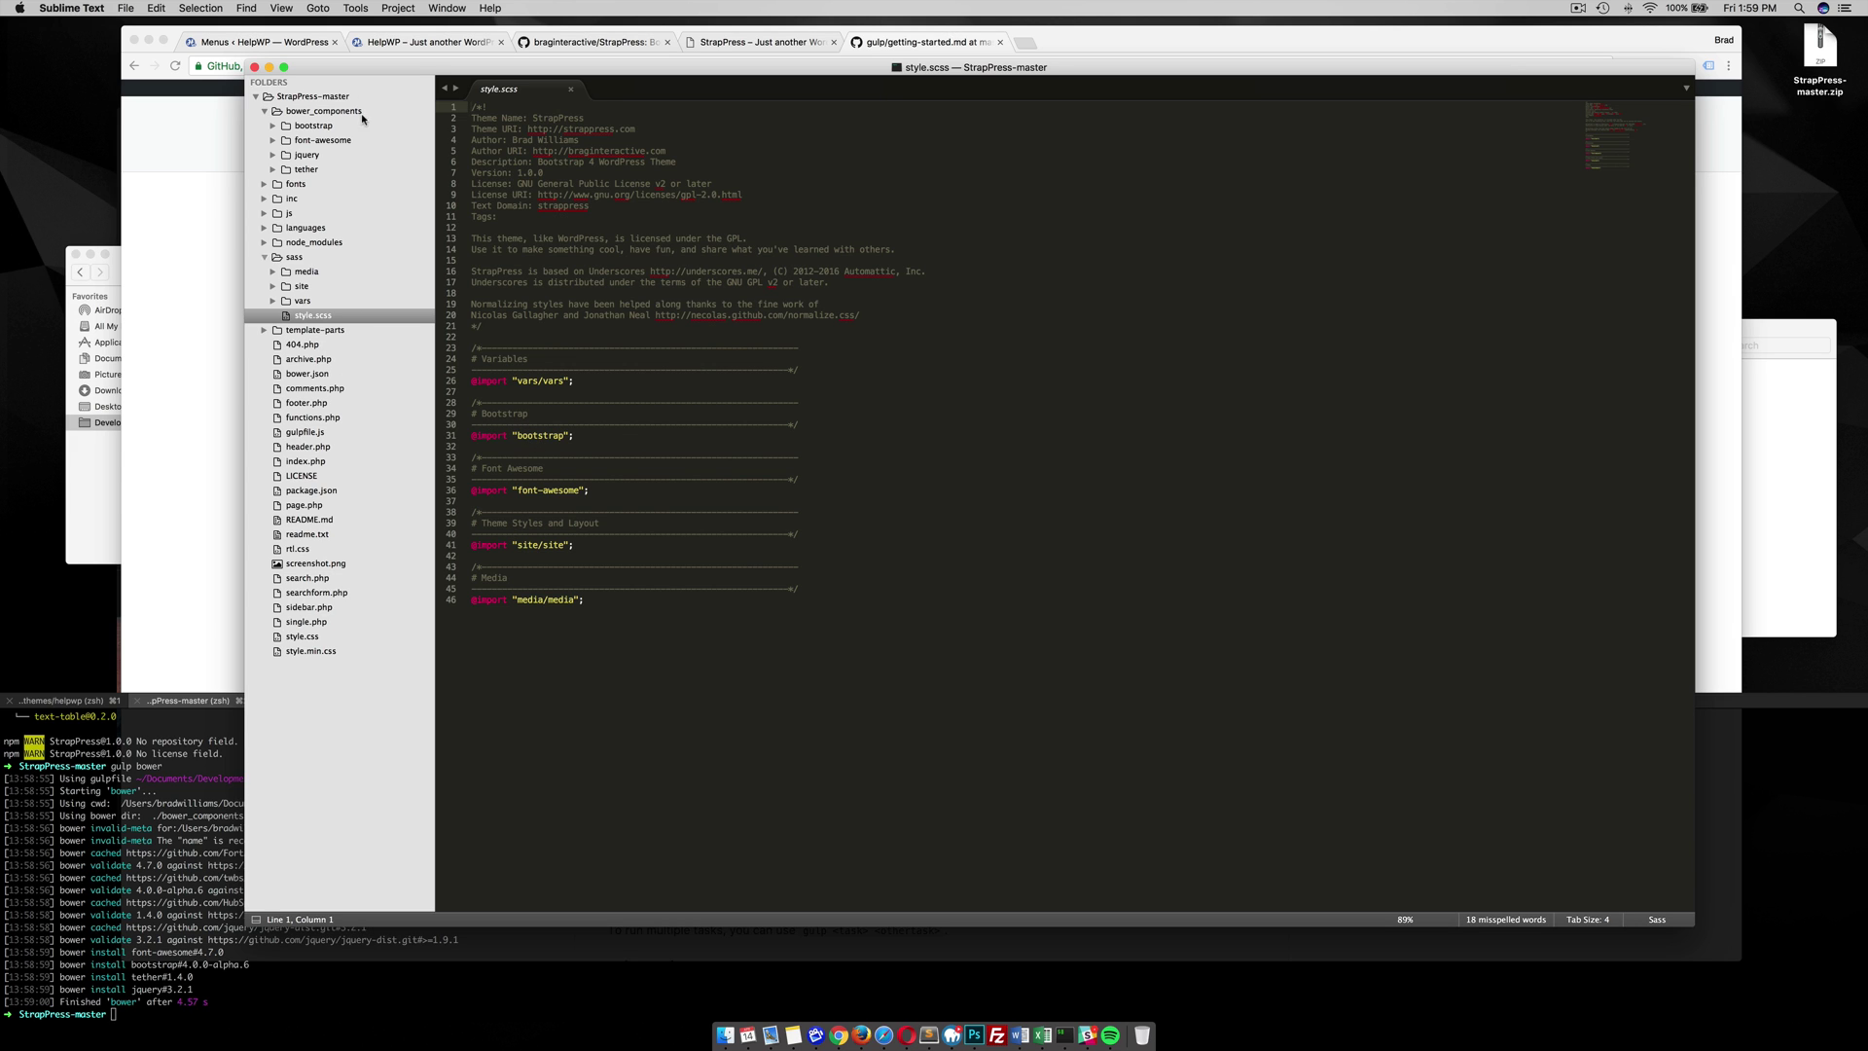
pyautogui.click(298, 126)
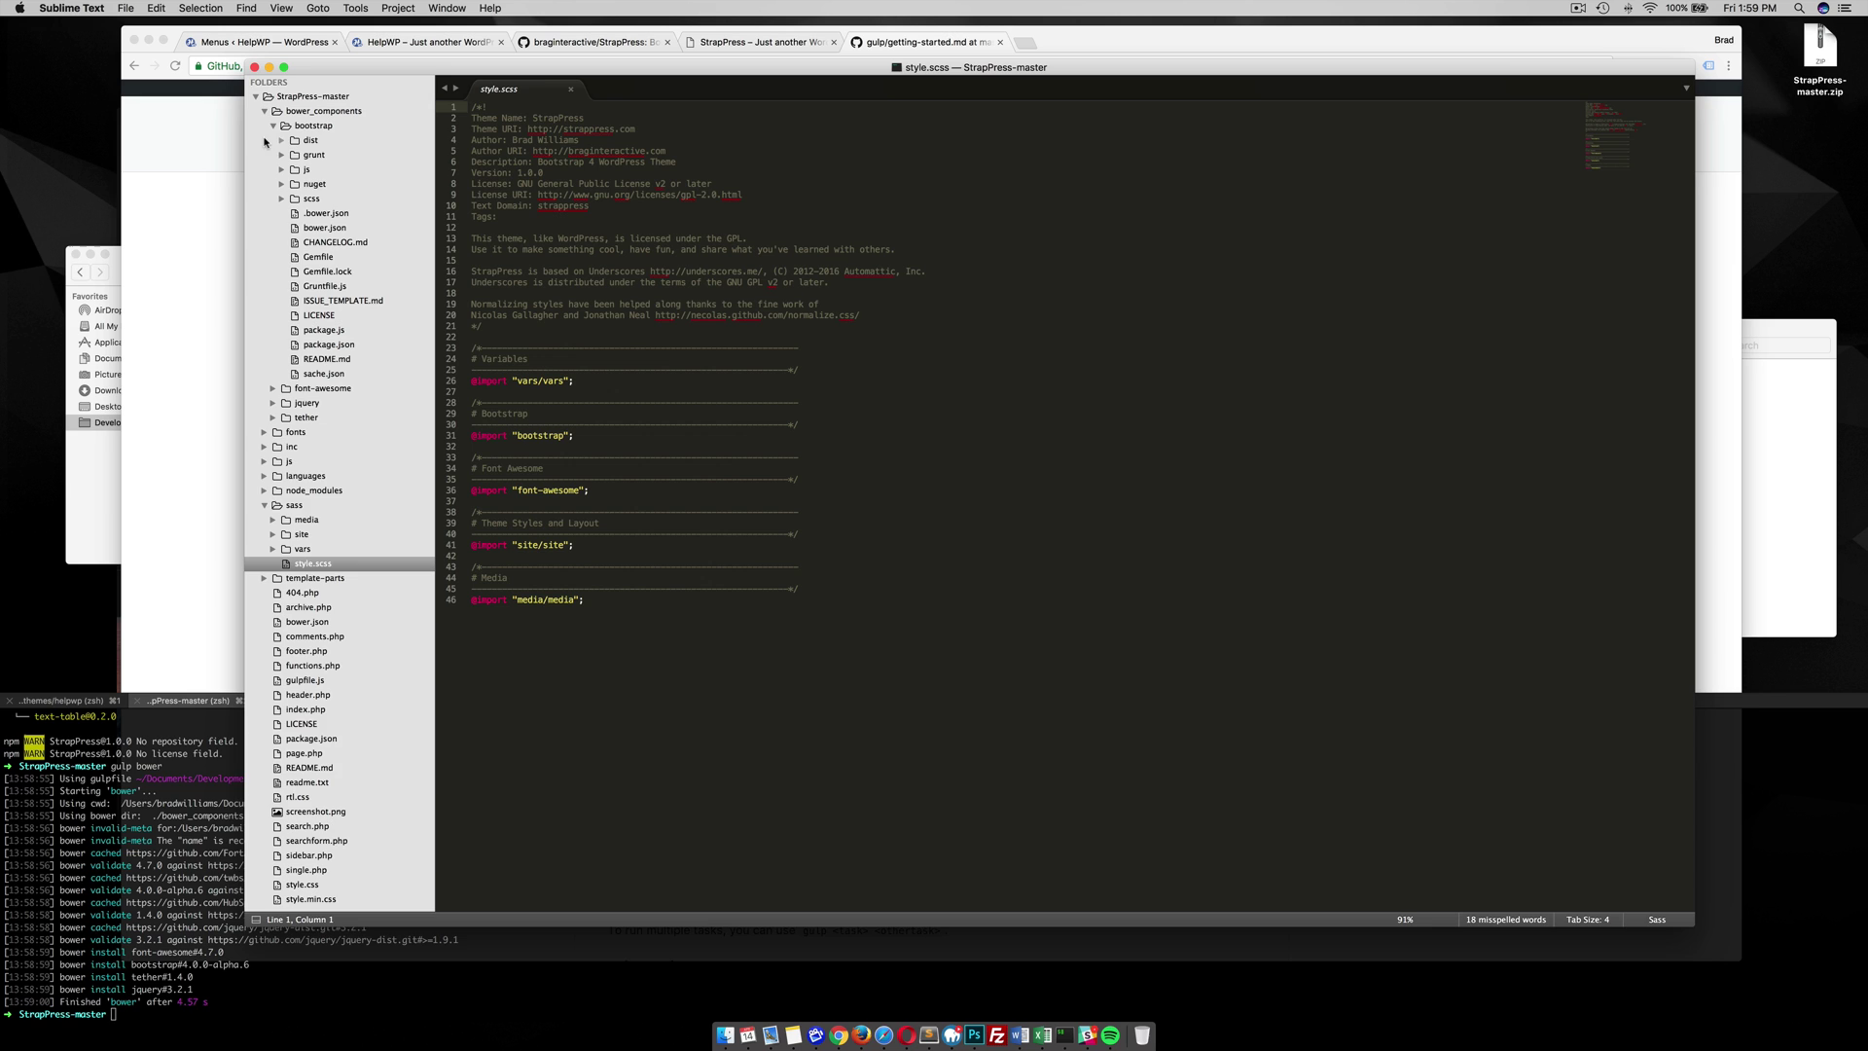
pyautogui.click(270, 127)
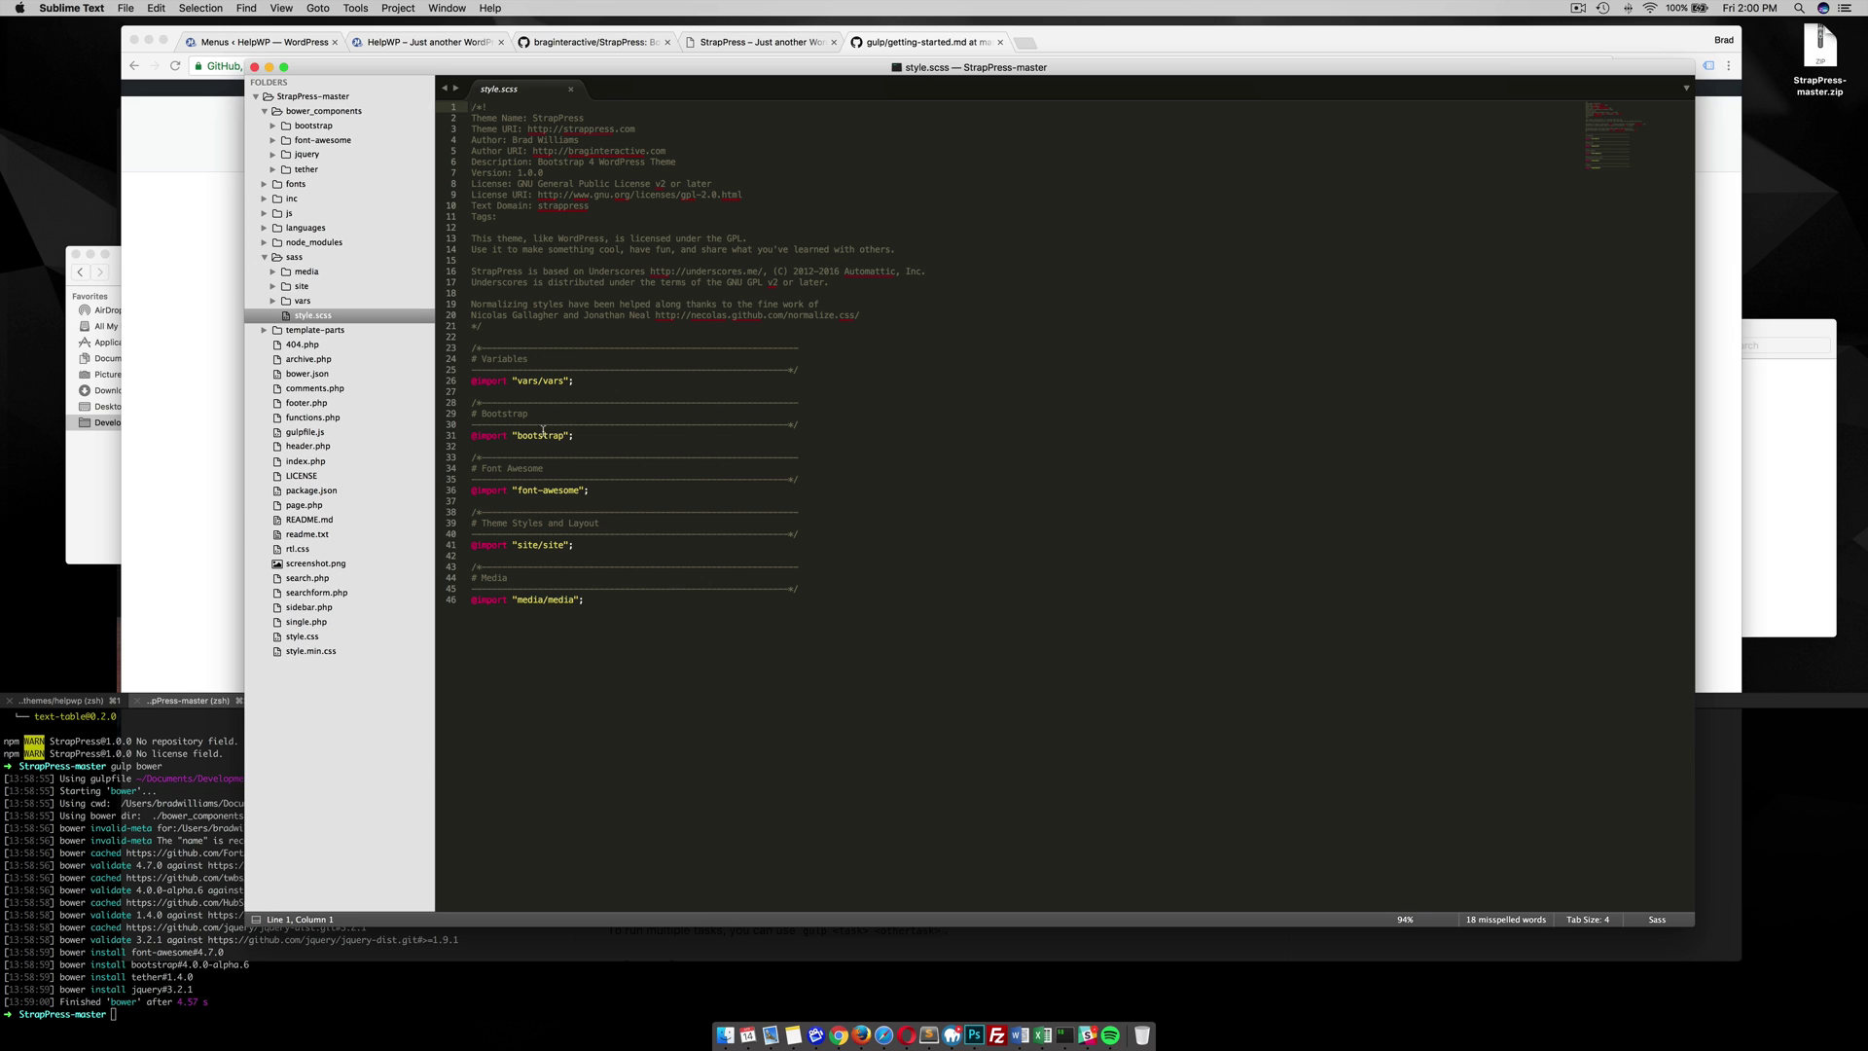
# Open gulpfile.js and scroll through its sass, sass-min and critical tasks.
pyautogui.click(301, 432)
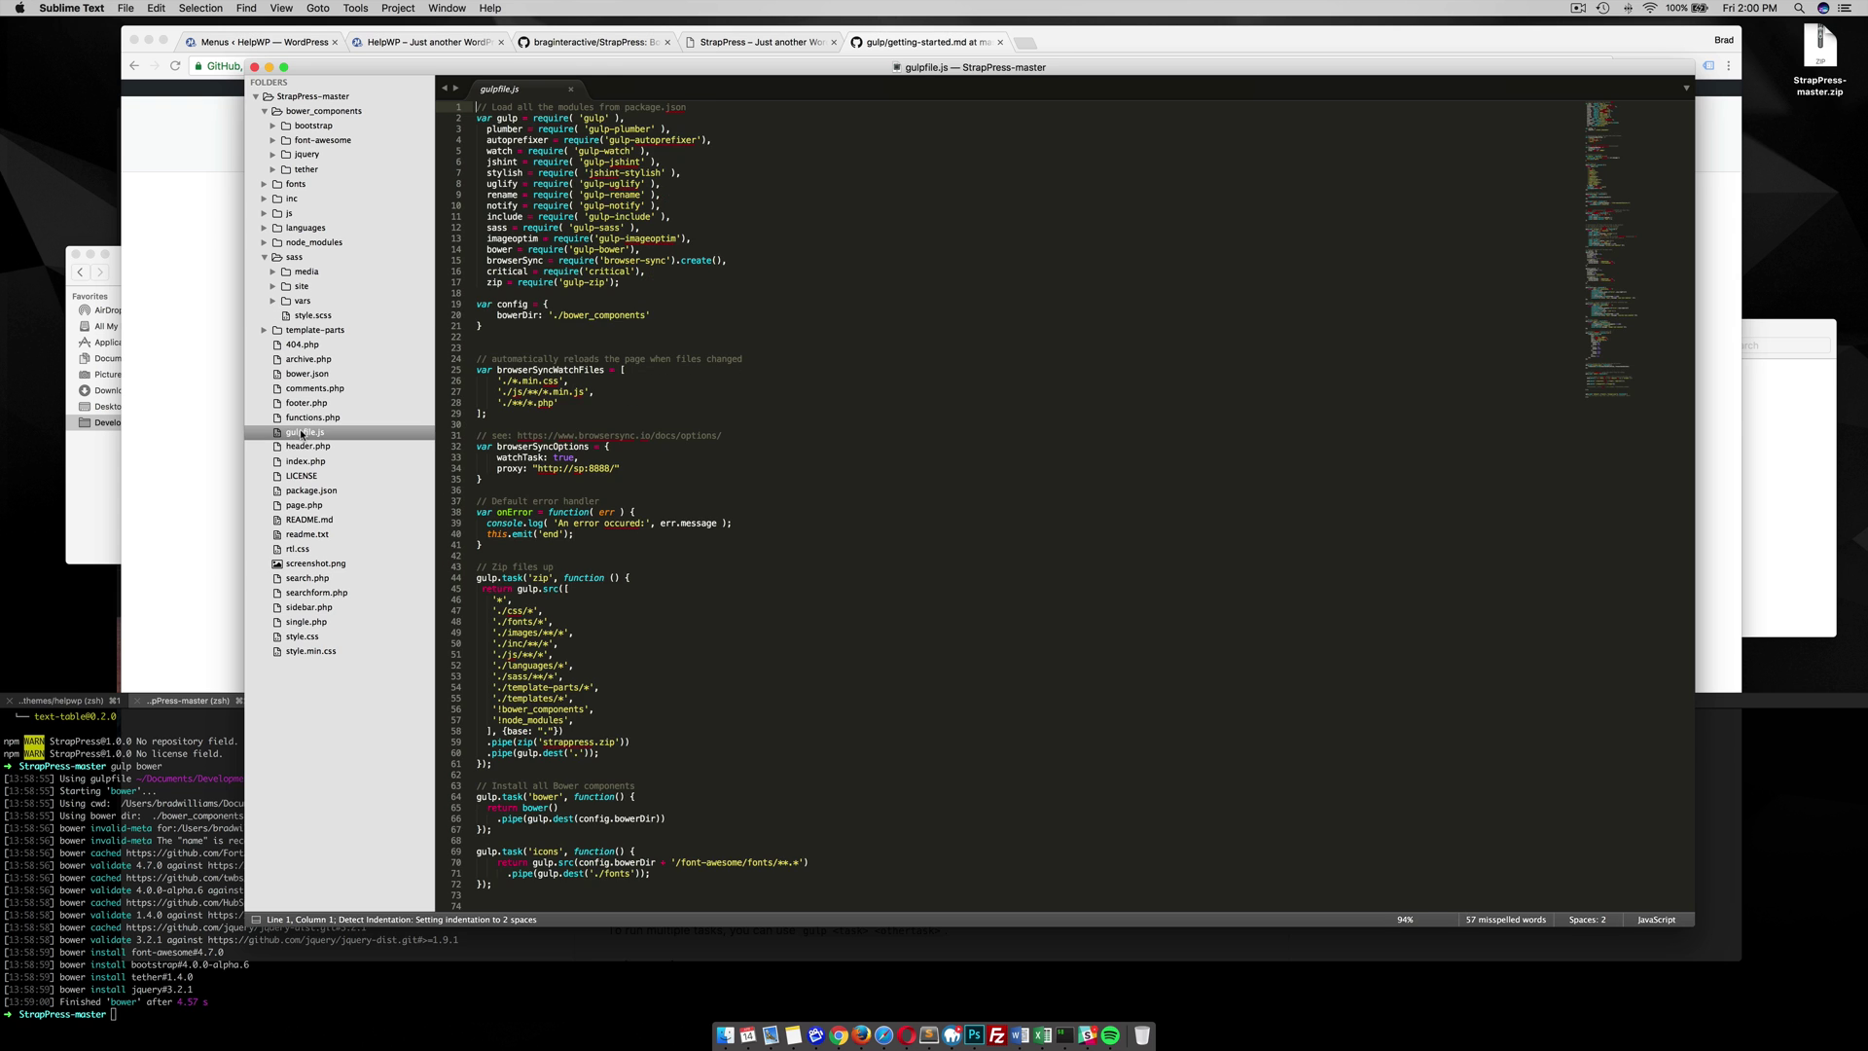
pyautogui.scroll(-7, 644, 506)
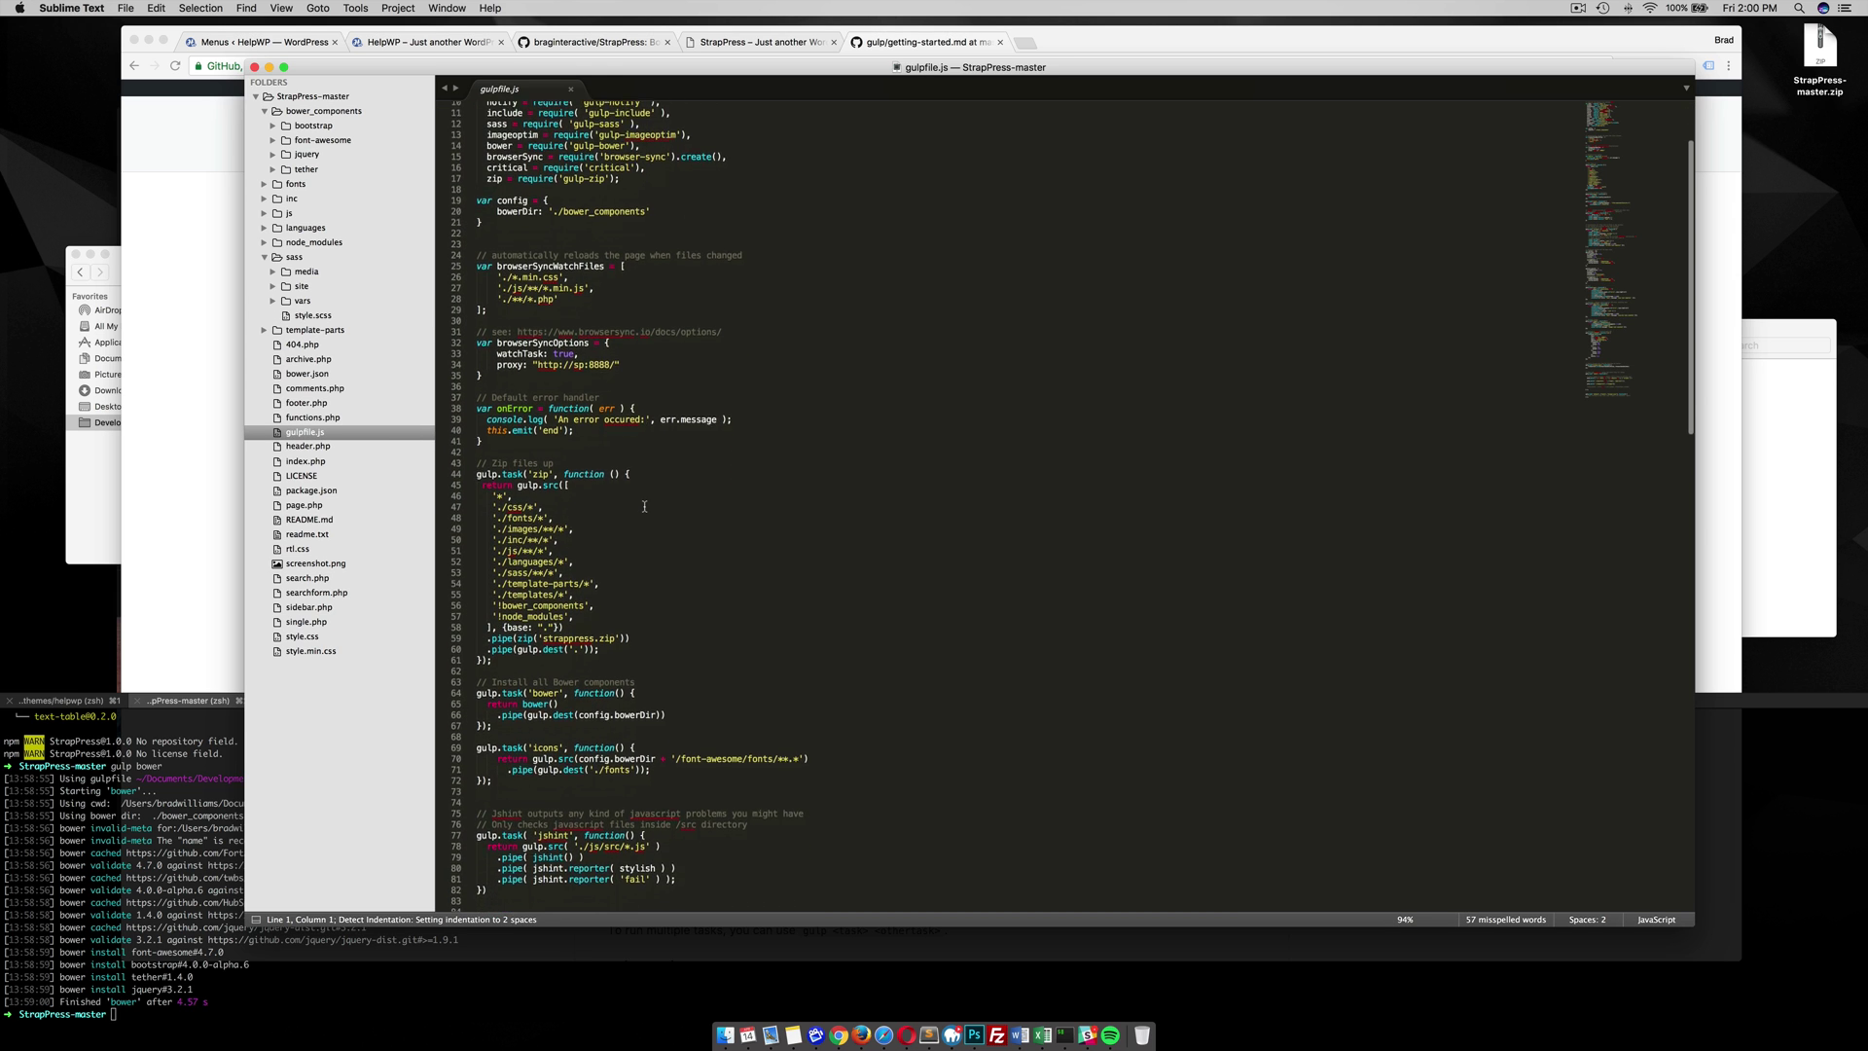
pyautogui.scroll(-8, 644, 506)
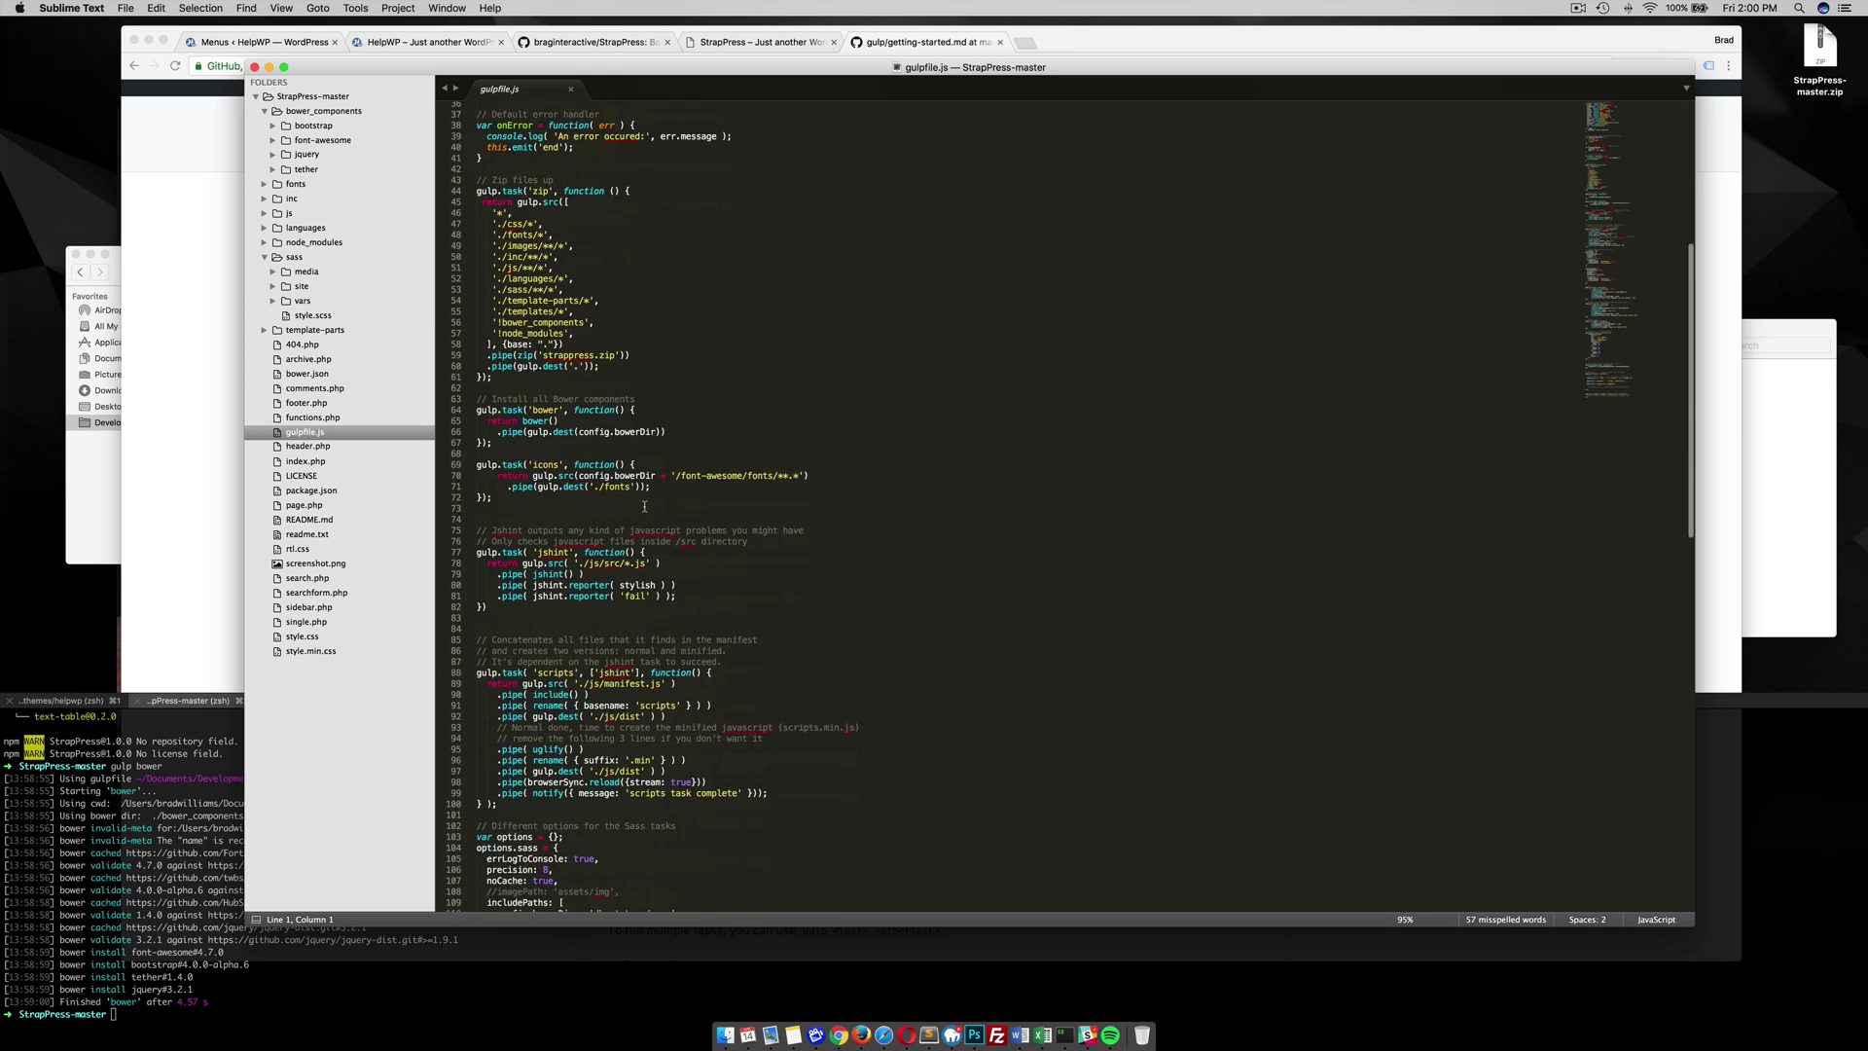
pyautogui.scroll(-8, 644, 506)
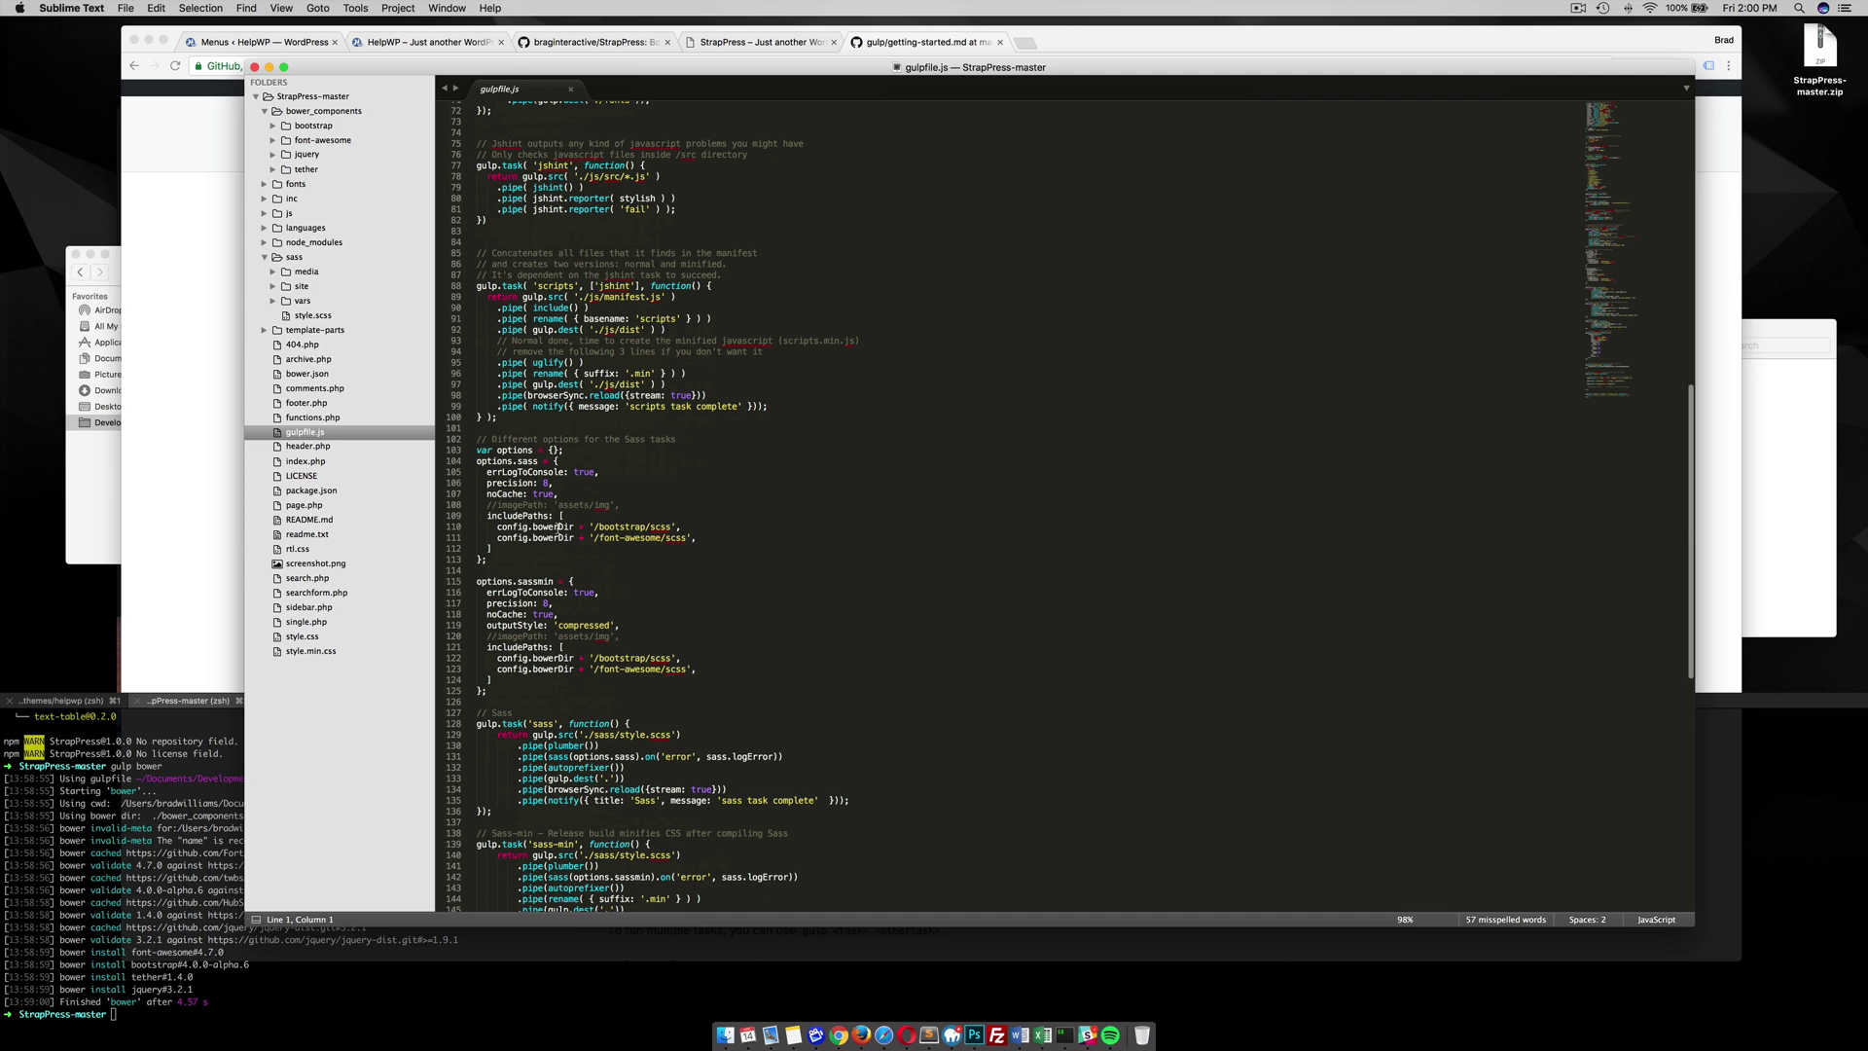
pyautogui.scroll(10, 559, 530)
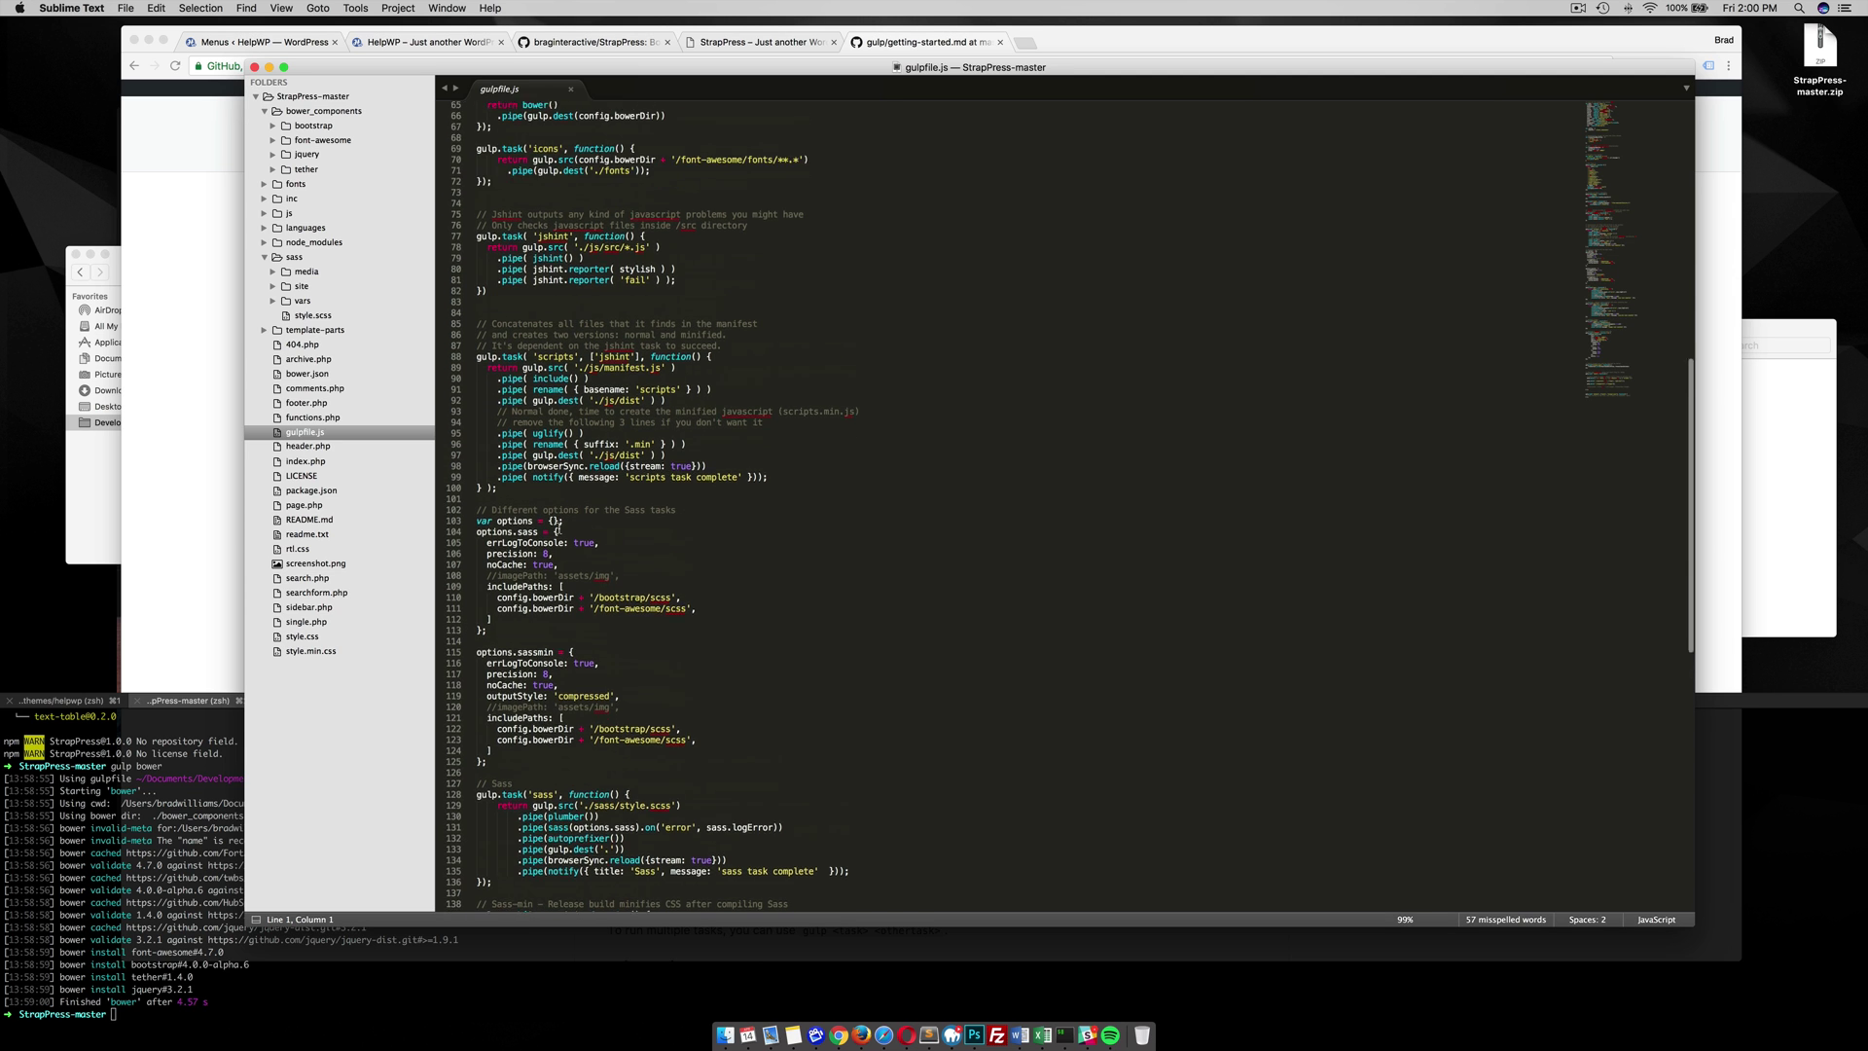
pyautogui.scroll(6, 560, 530)
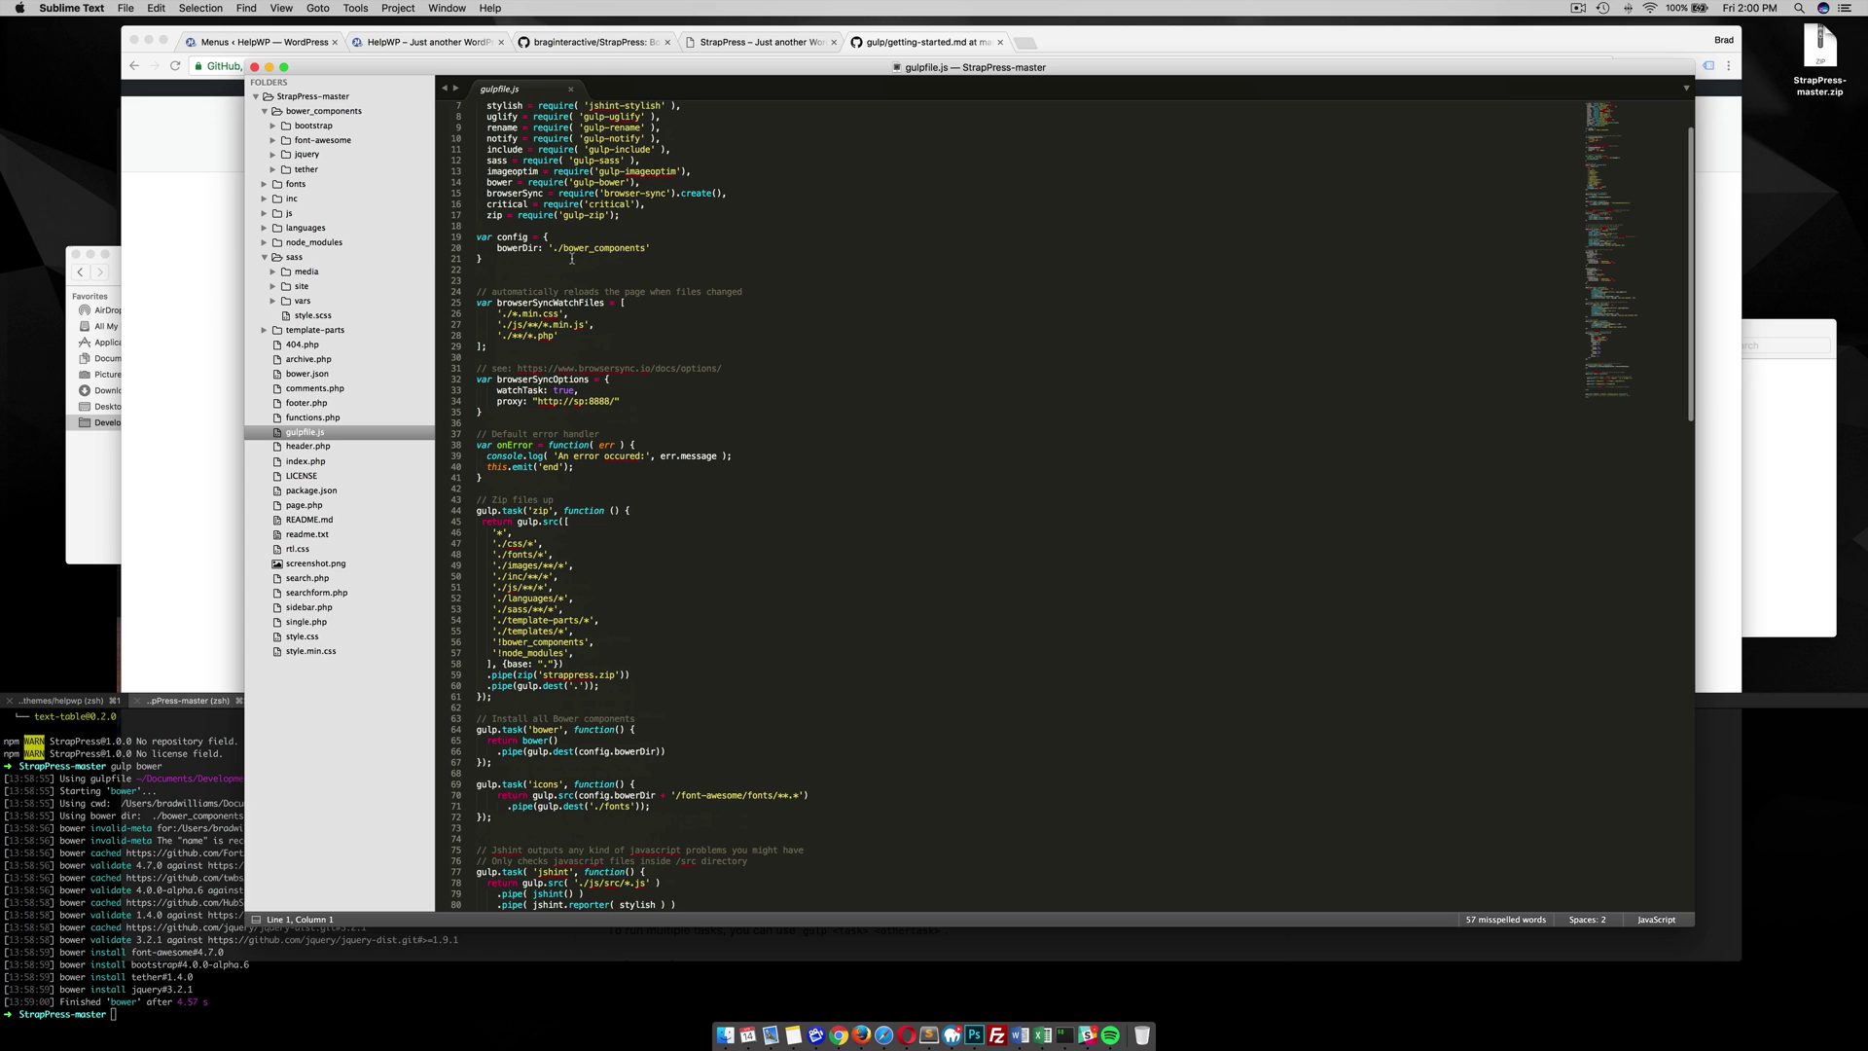
# Fold bower_components in the sidebar, read down to the watch task, and switch to iTerm2.
pyautogui.click(325, 111)
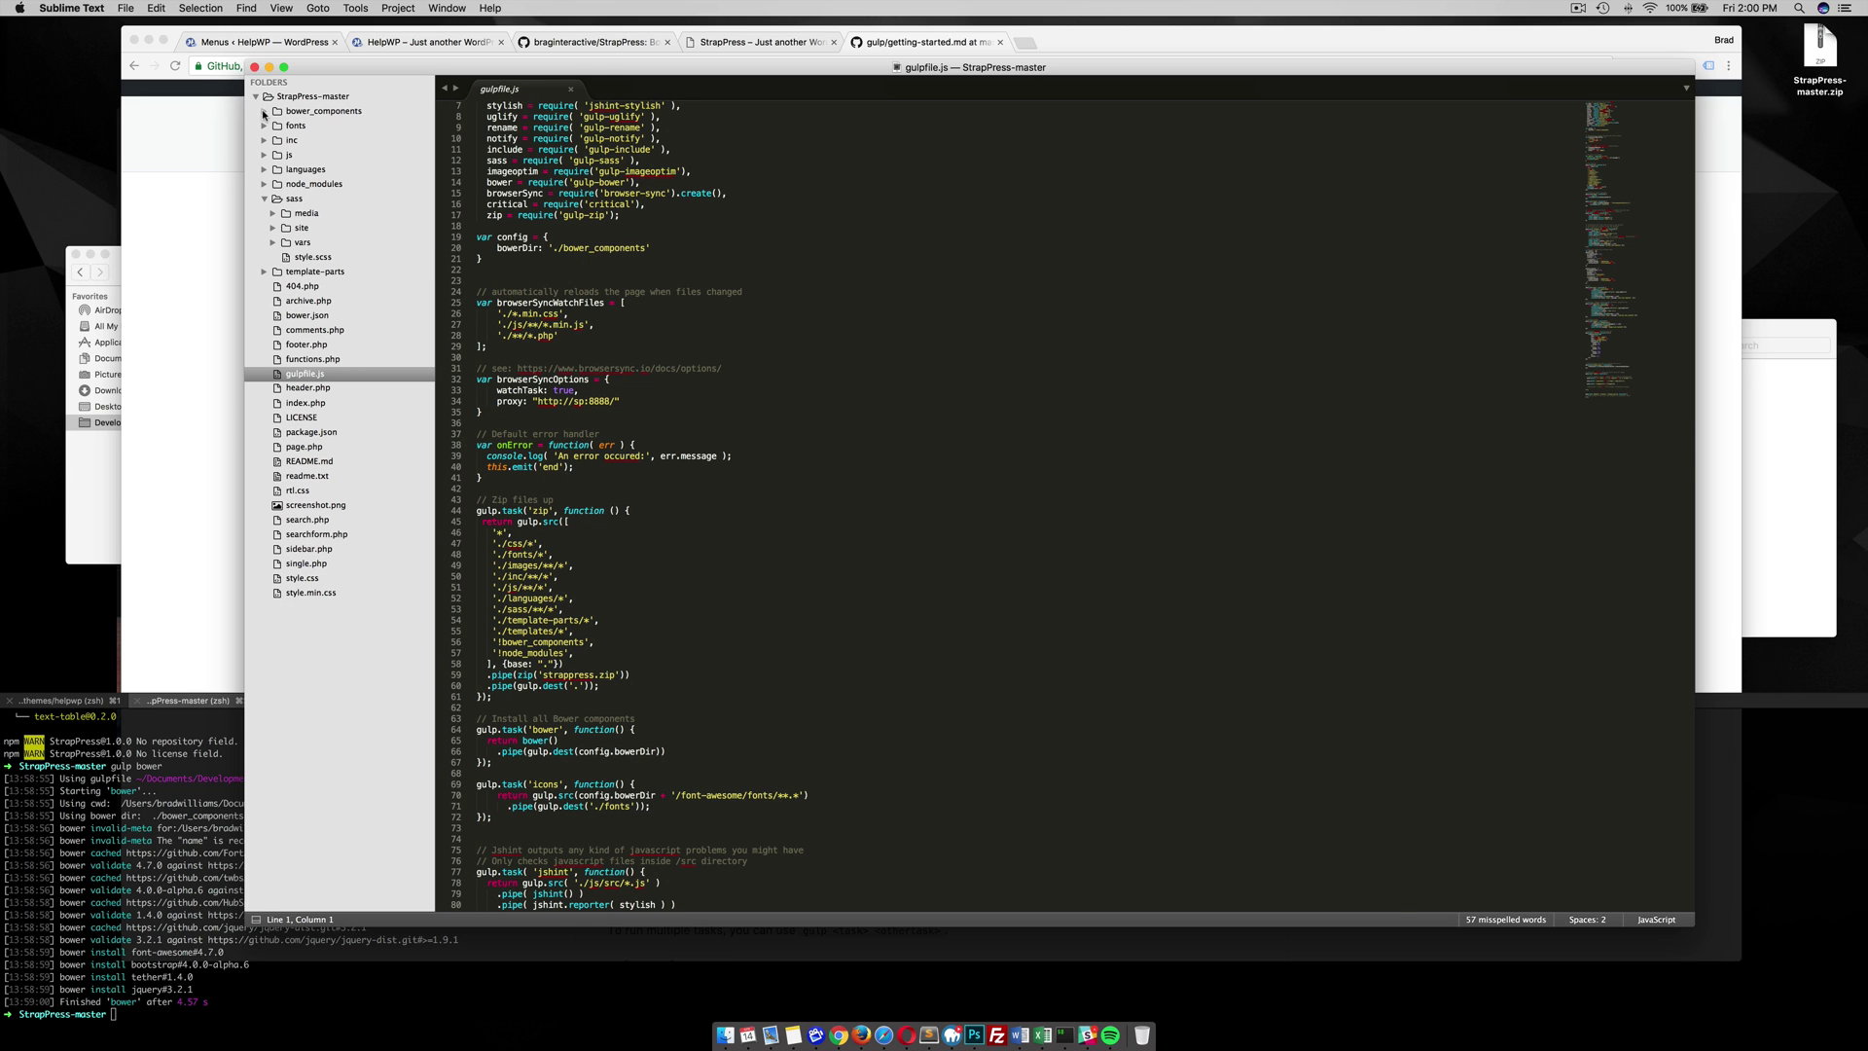
pyautogui.click(311, 112)
pyautogui.click(263, 113)
pyautogui.scroll(-8, 602, 665)
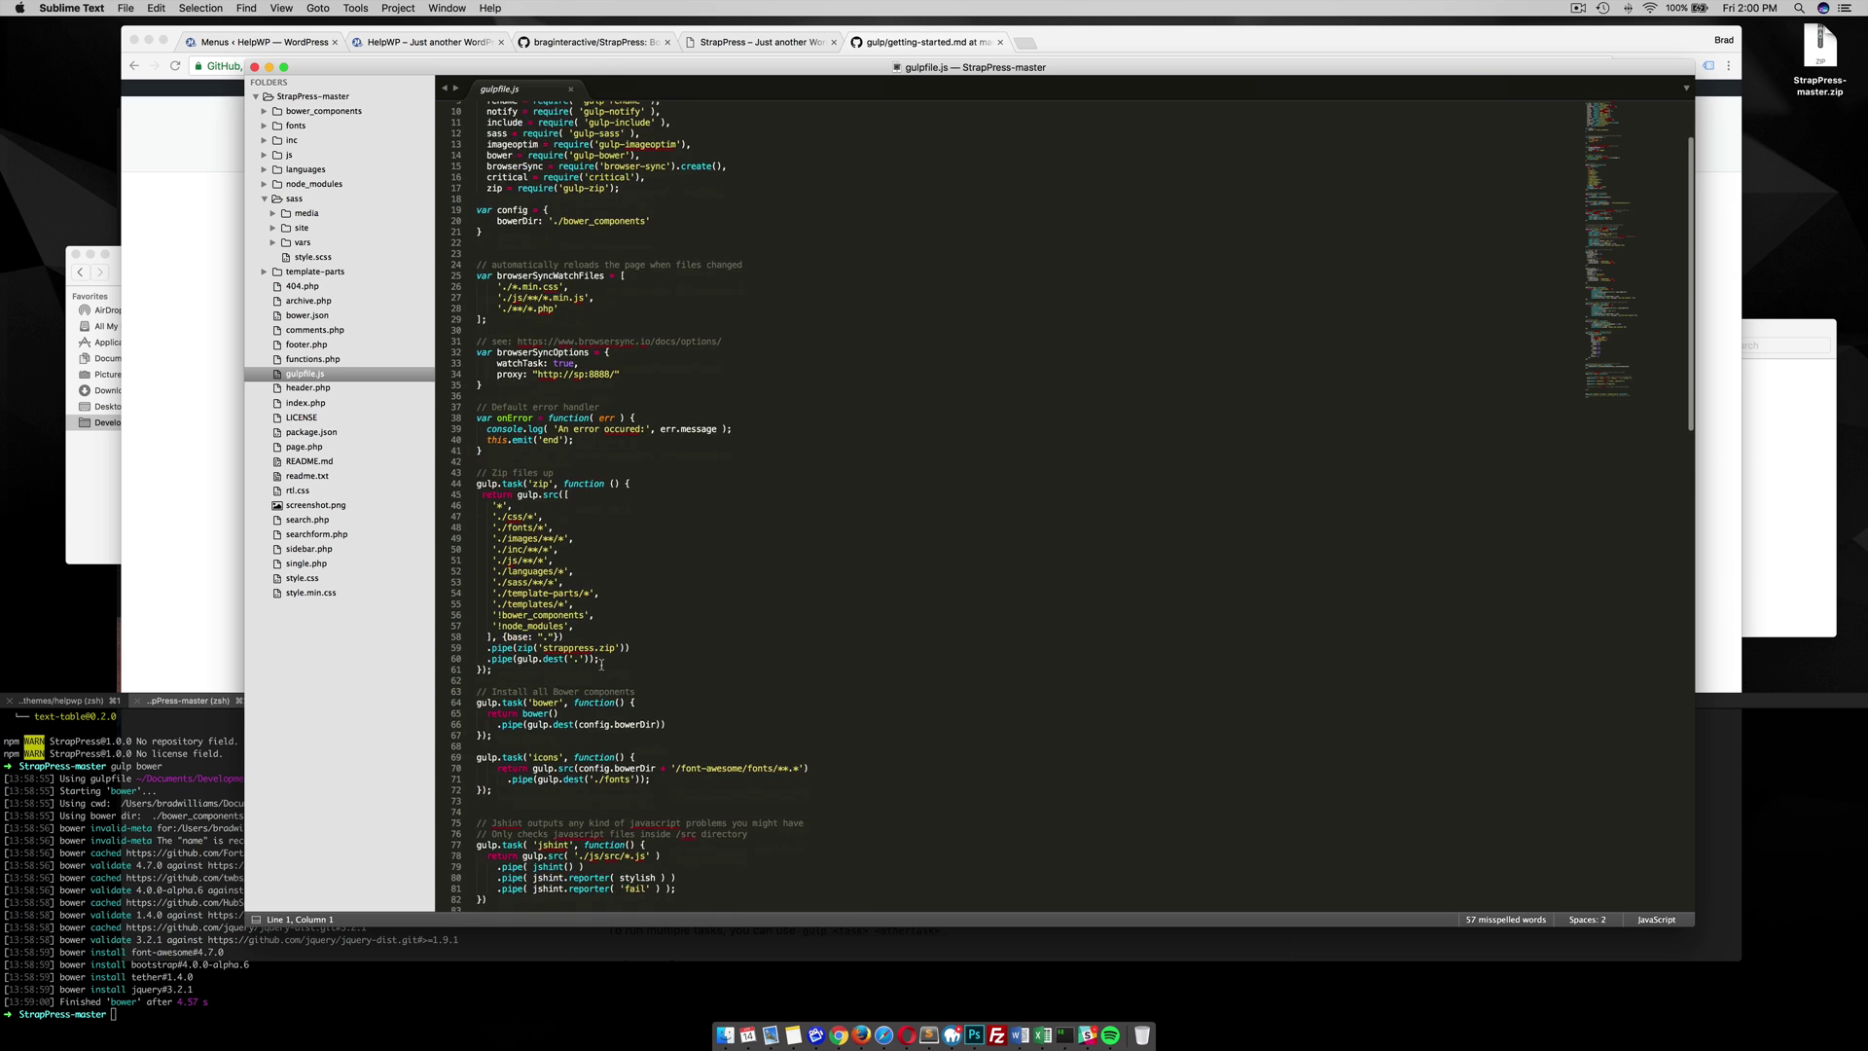
pyautogui.scroll(-10, 601, 665)
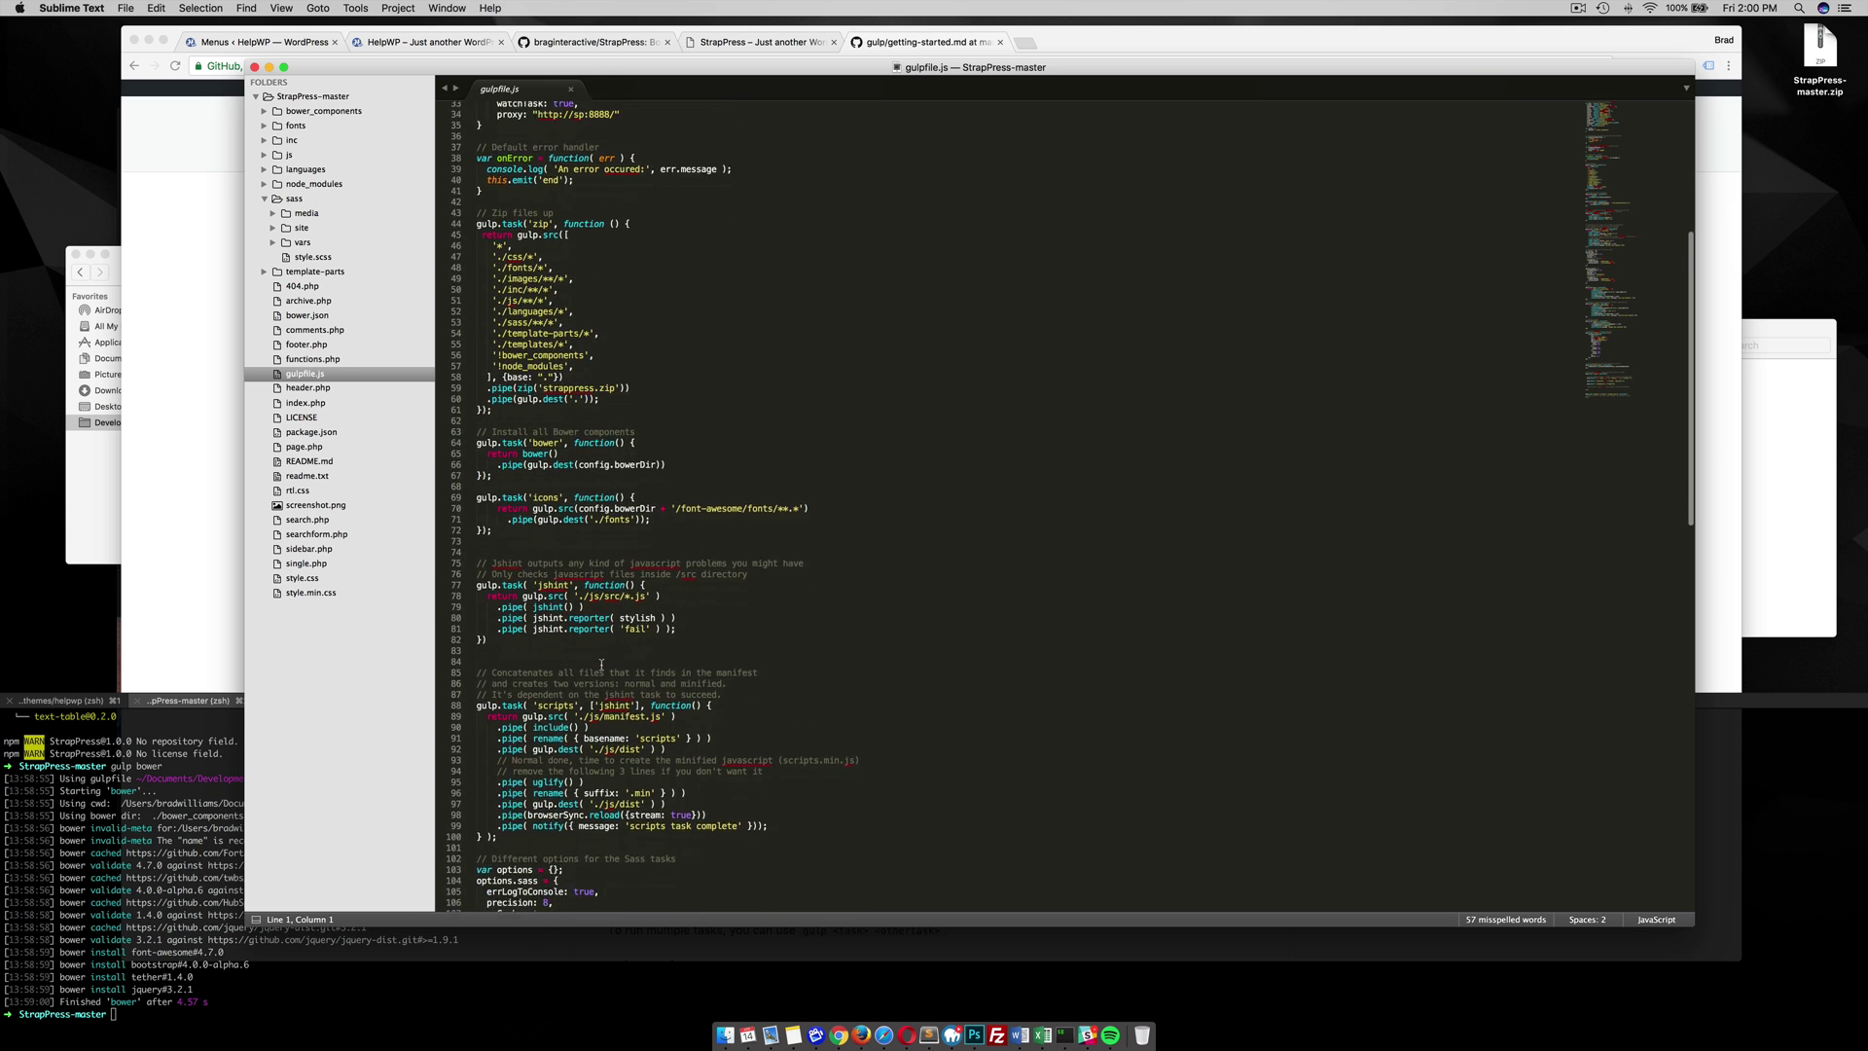
pyautogui.scroll(-20, 601, 666)
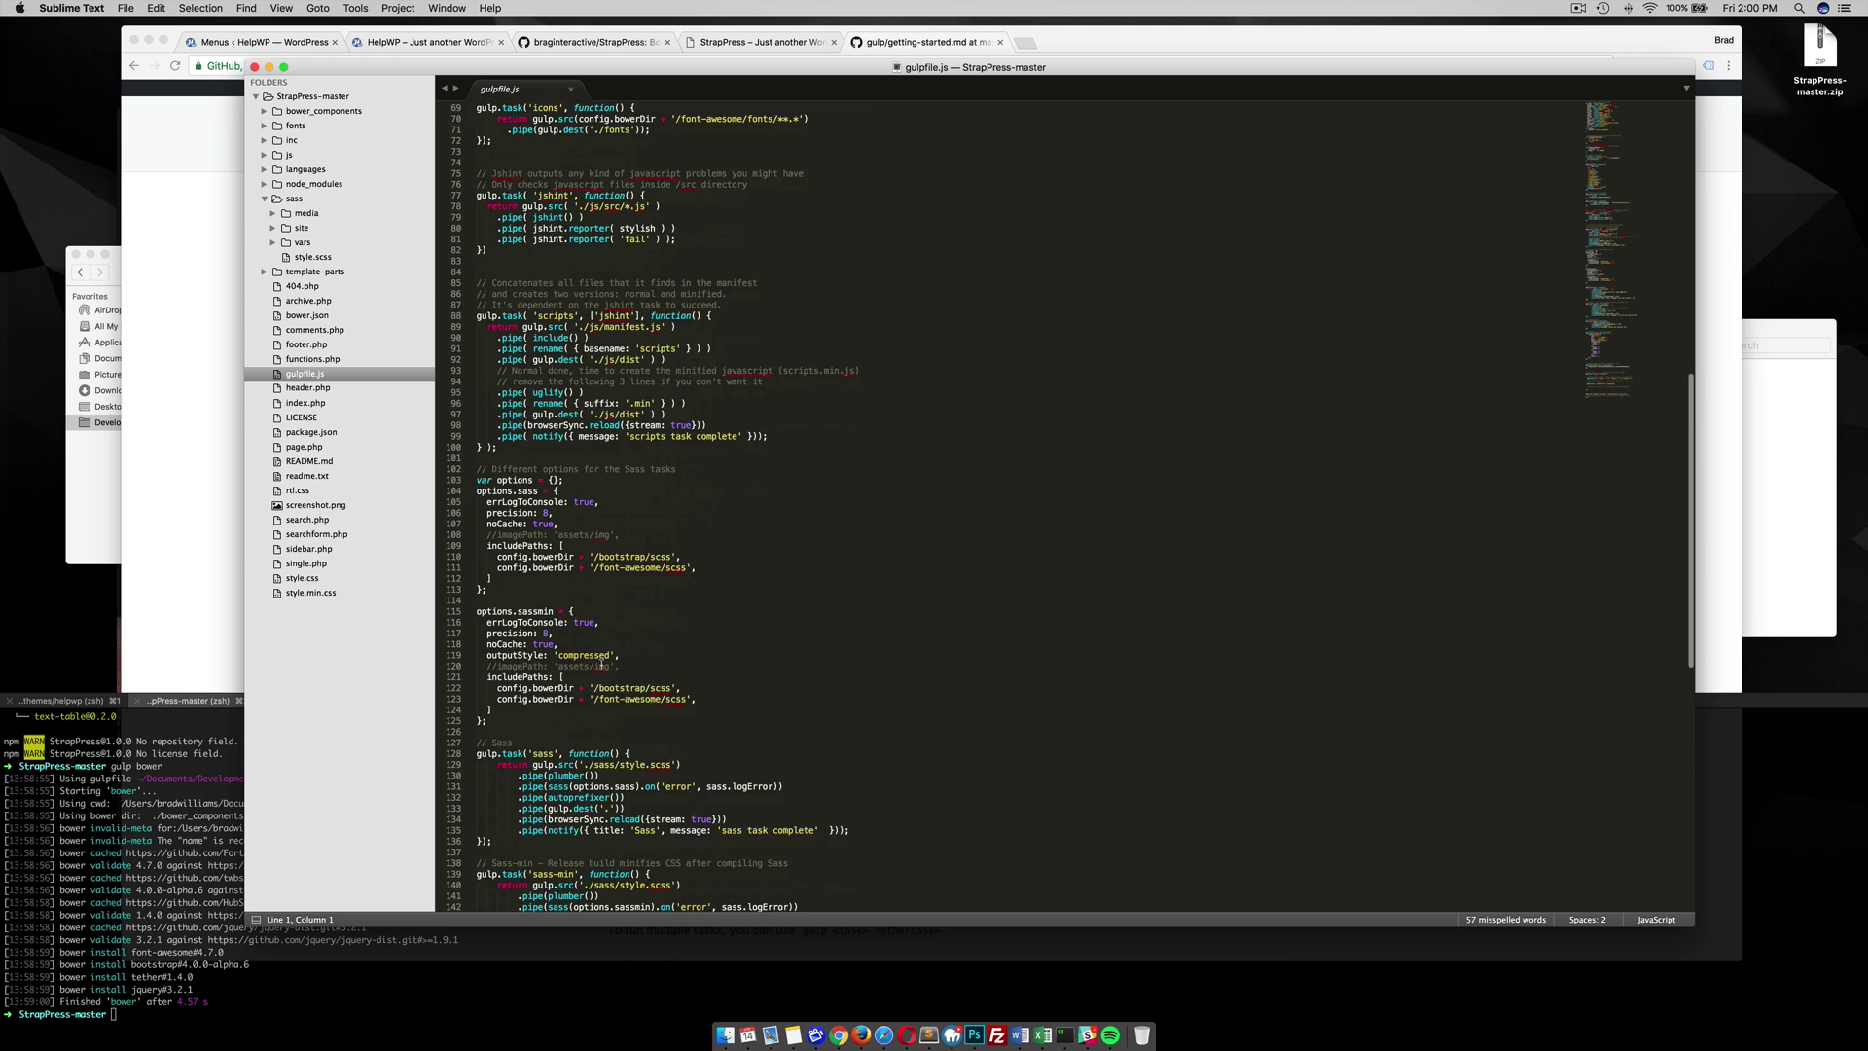
pyautogui.scroll(-2, 593, 722)
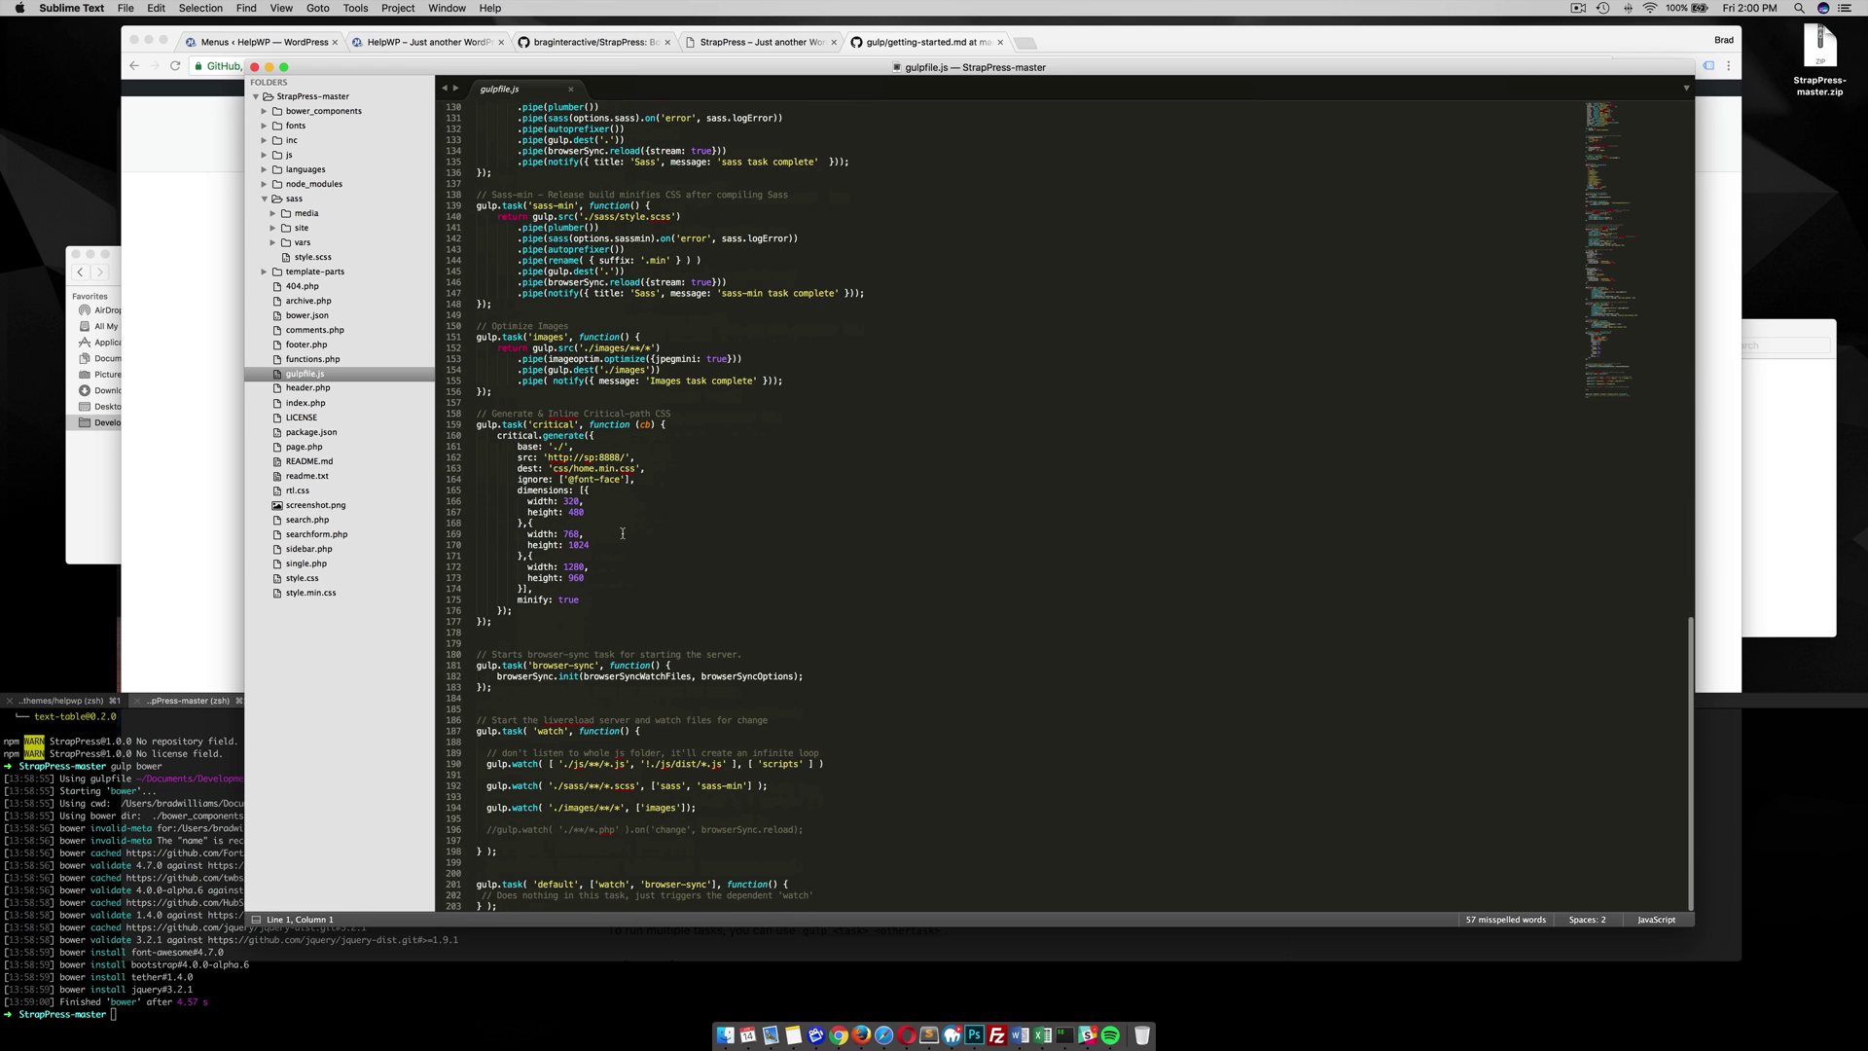
pyautogui.click(185, 957)
pyautogui.click(619, 455)
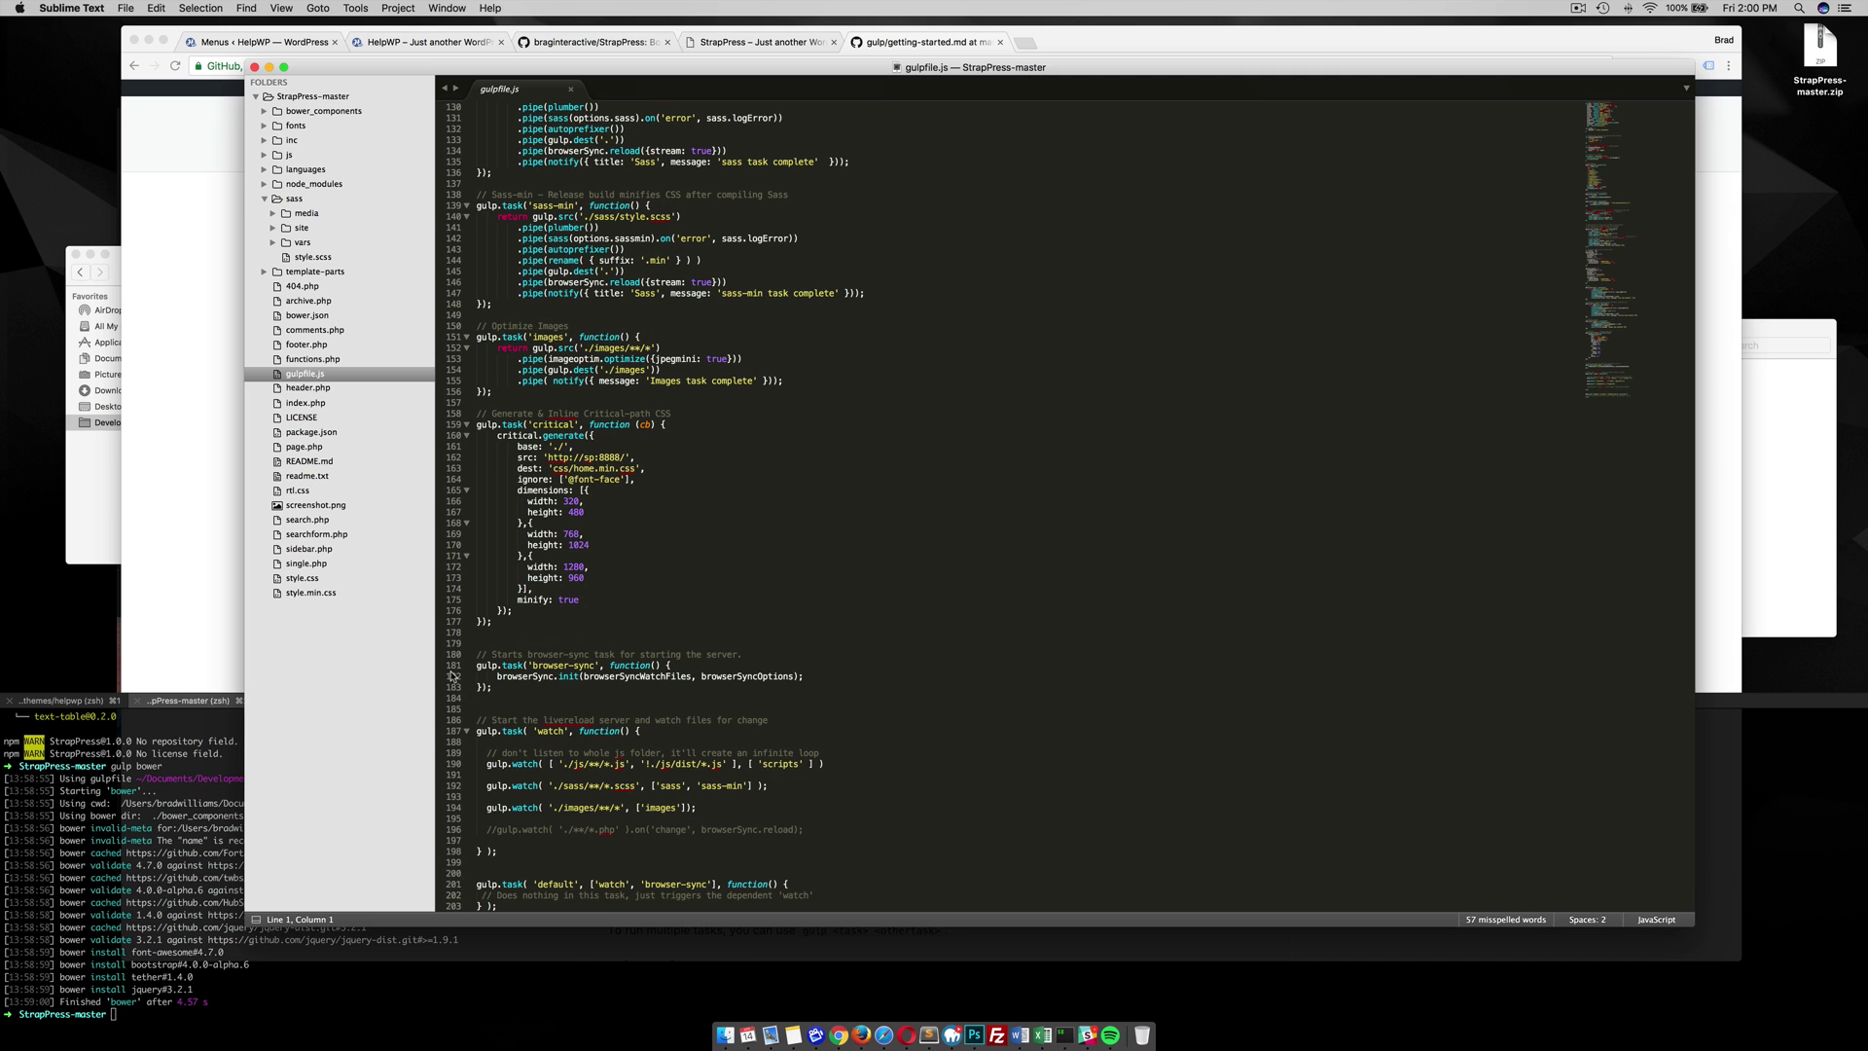
pyautogui.click(168, 856)
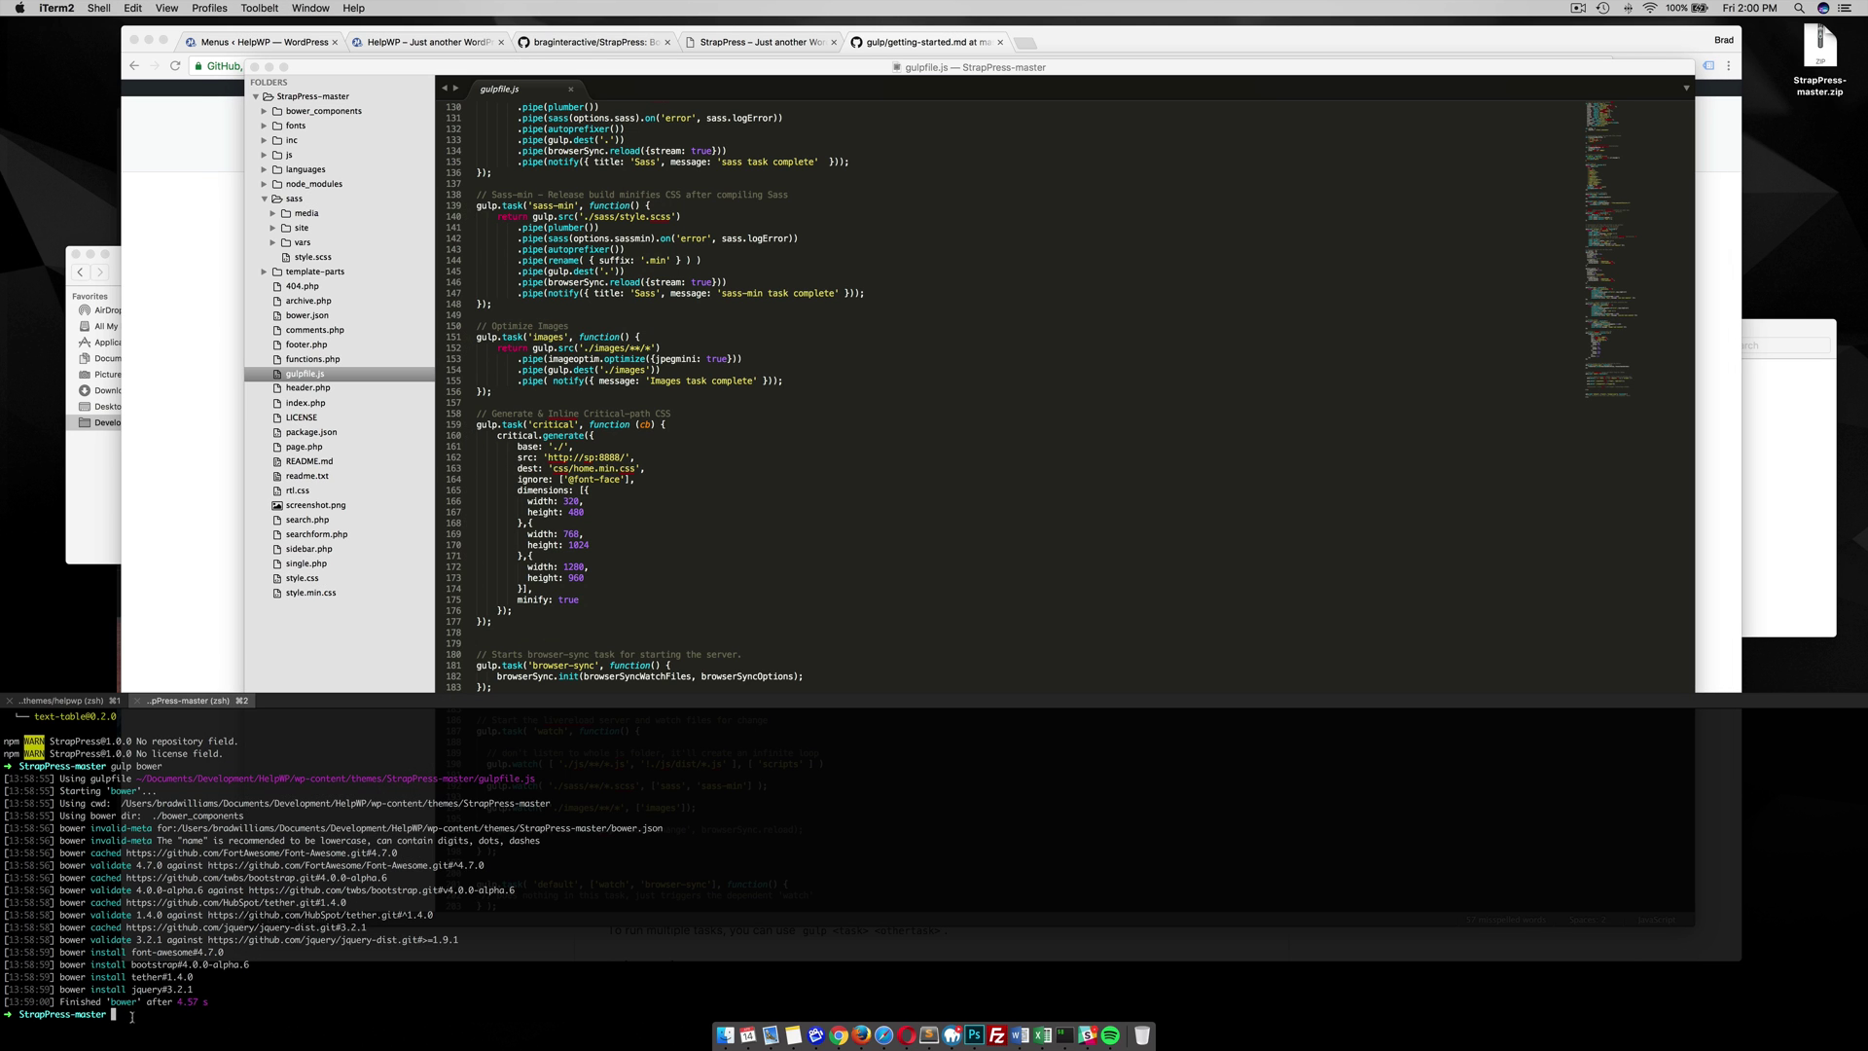
# Run gulp in iTerm2 to launch BrowserSync at localhost:3002, then return to Sublime Text.
pyautogui.write('gulp')
pyautogui.press('Return')
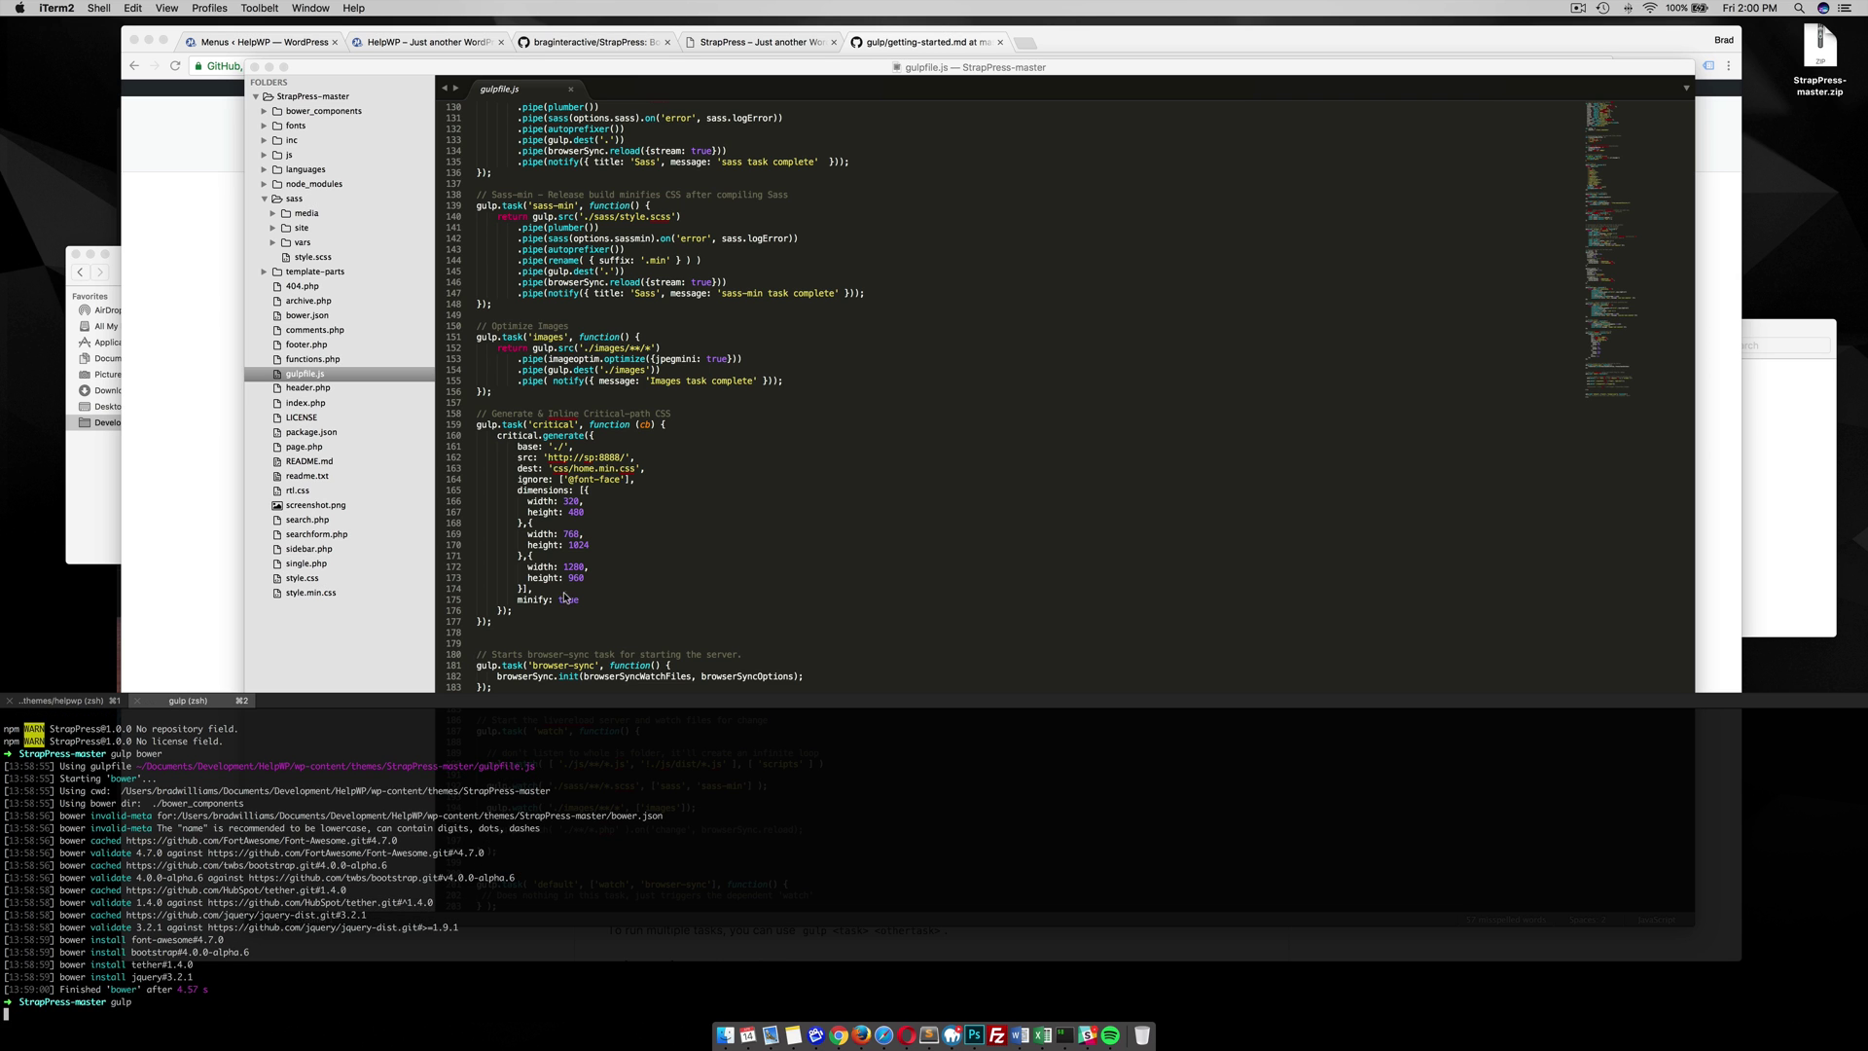
pyautogui.press('super+Tab')
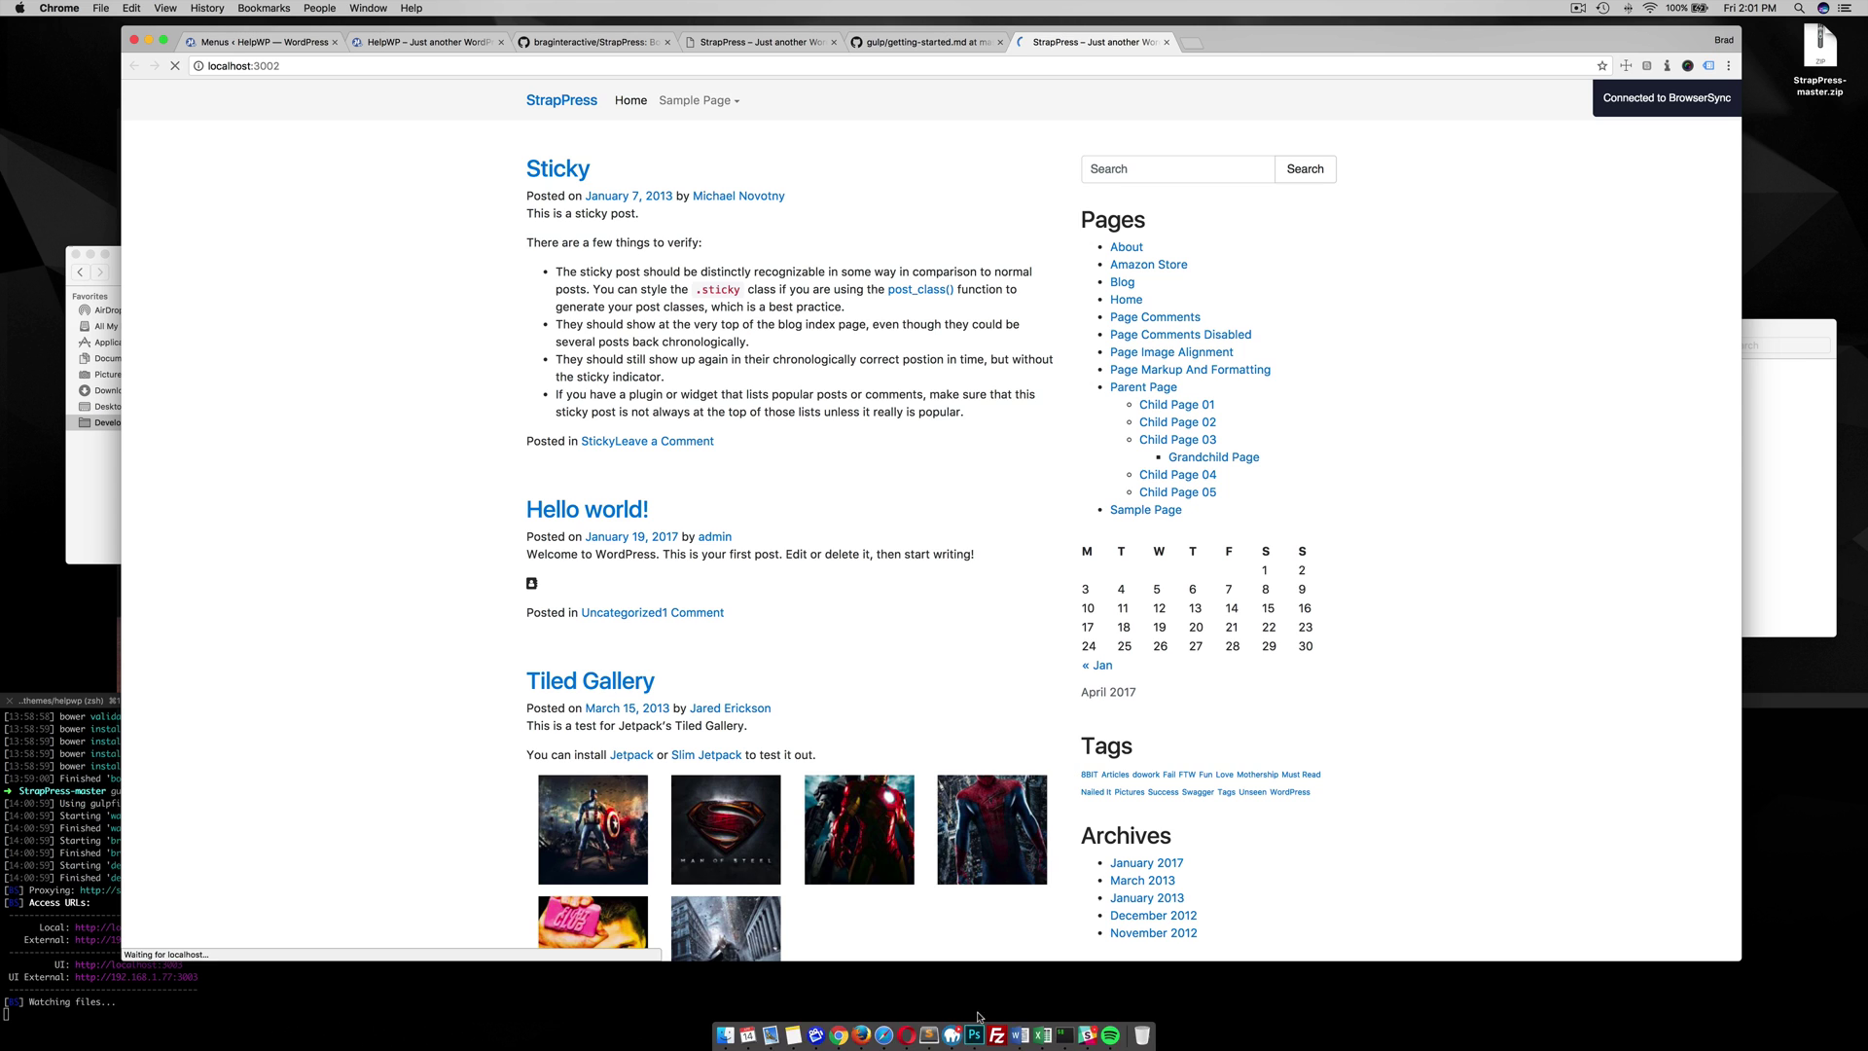
pyautogui.click(929, 1034)
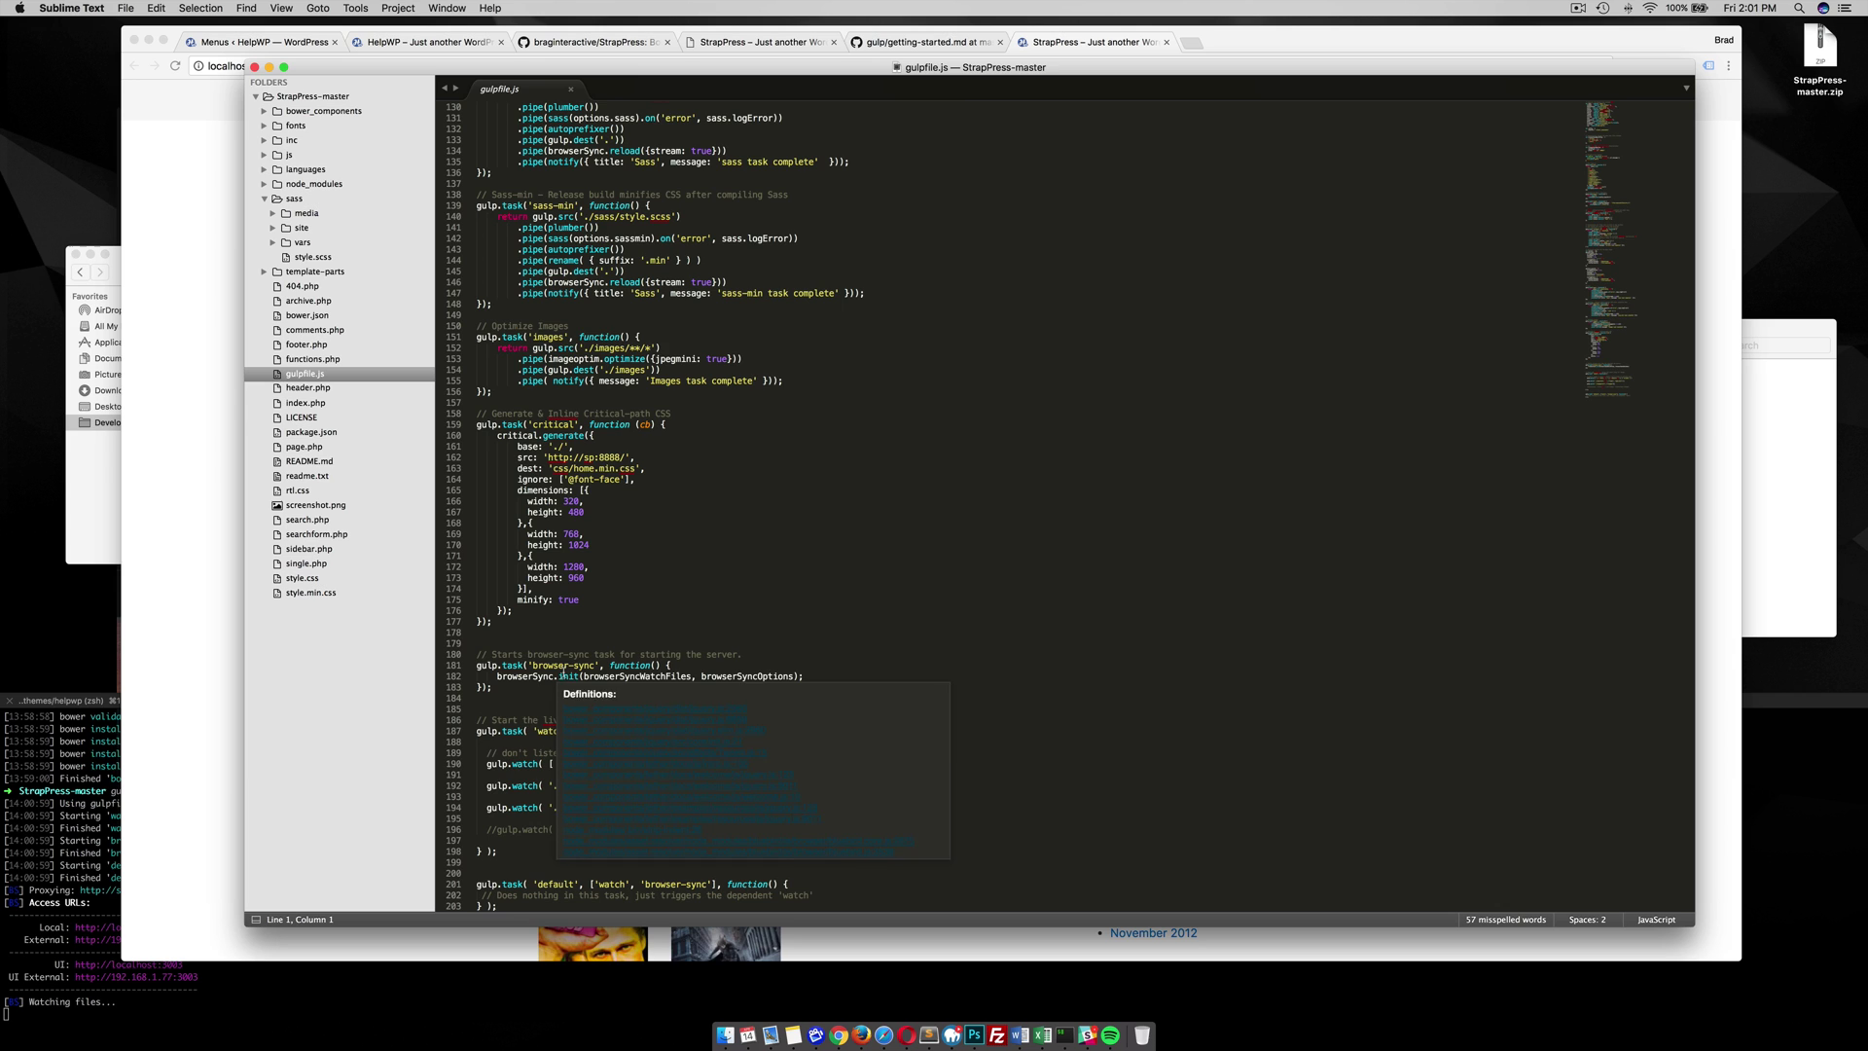
# Check the site served at localhost:3002 and select the External access URL in the gulp output.
pyautogui.click(68, 952)
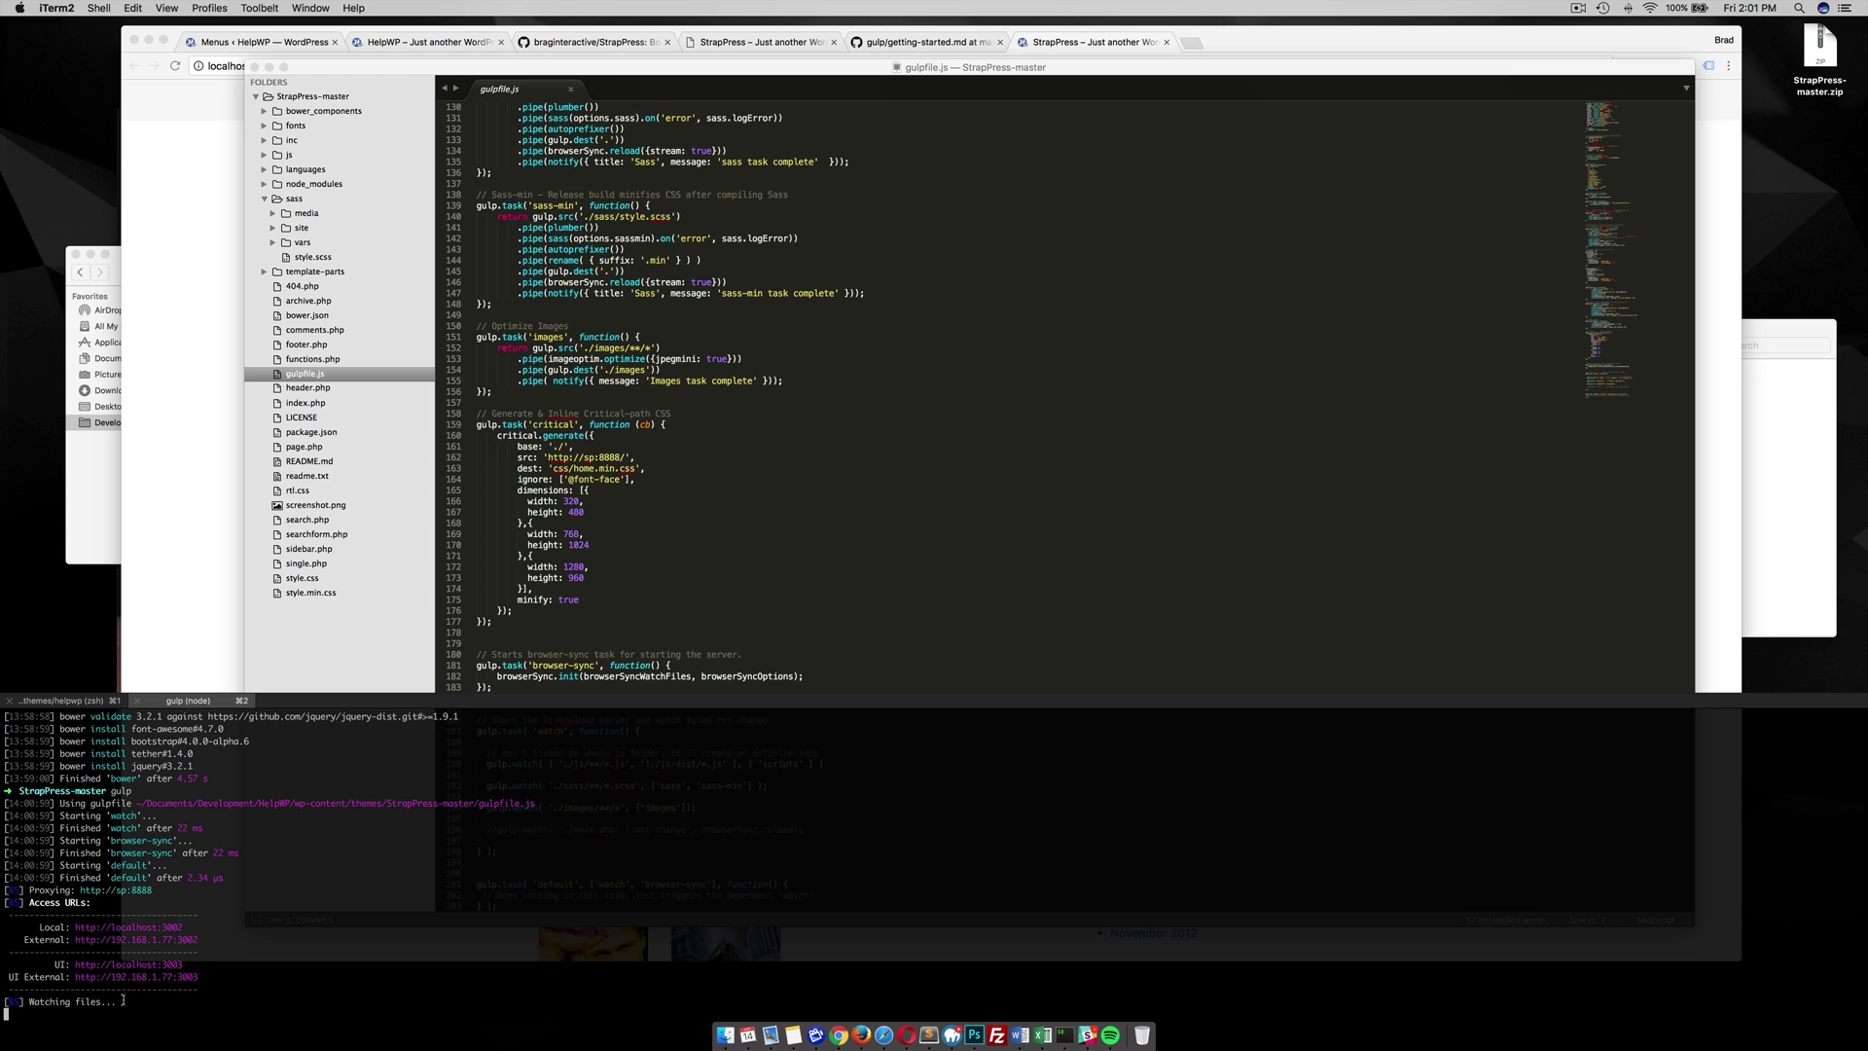
pyautogui.click(176, 431)
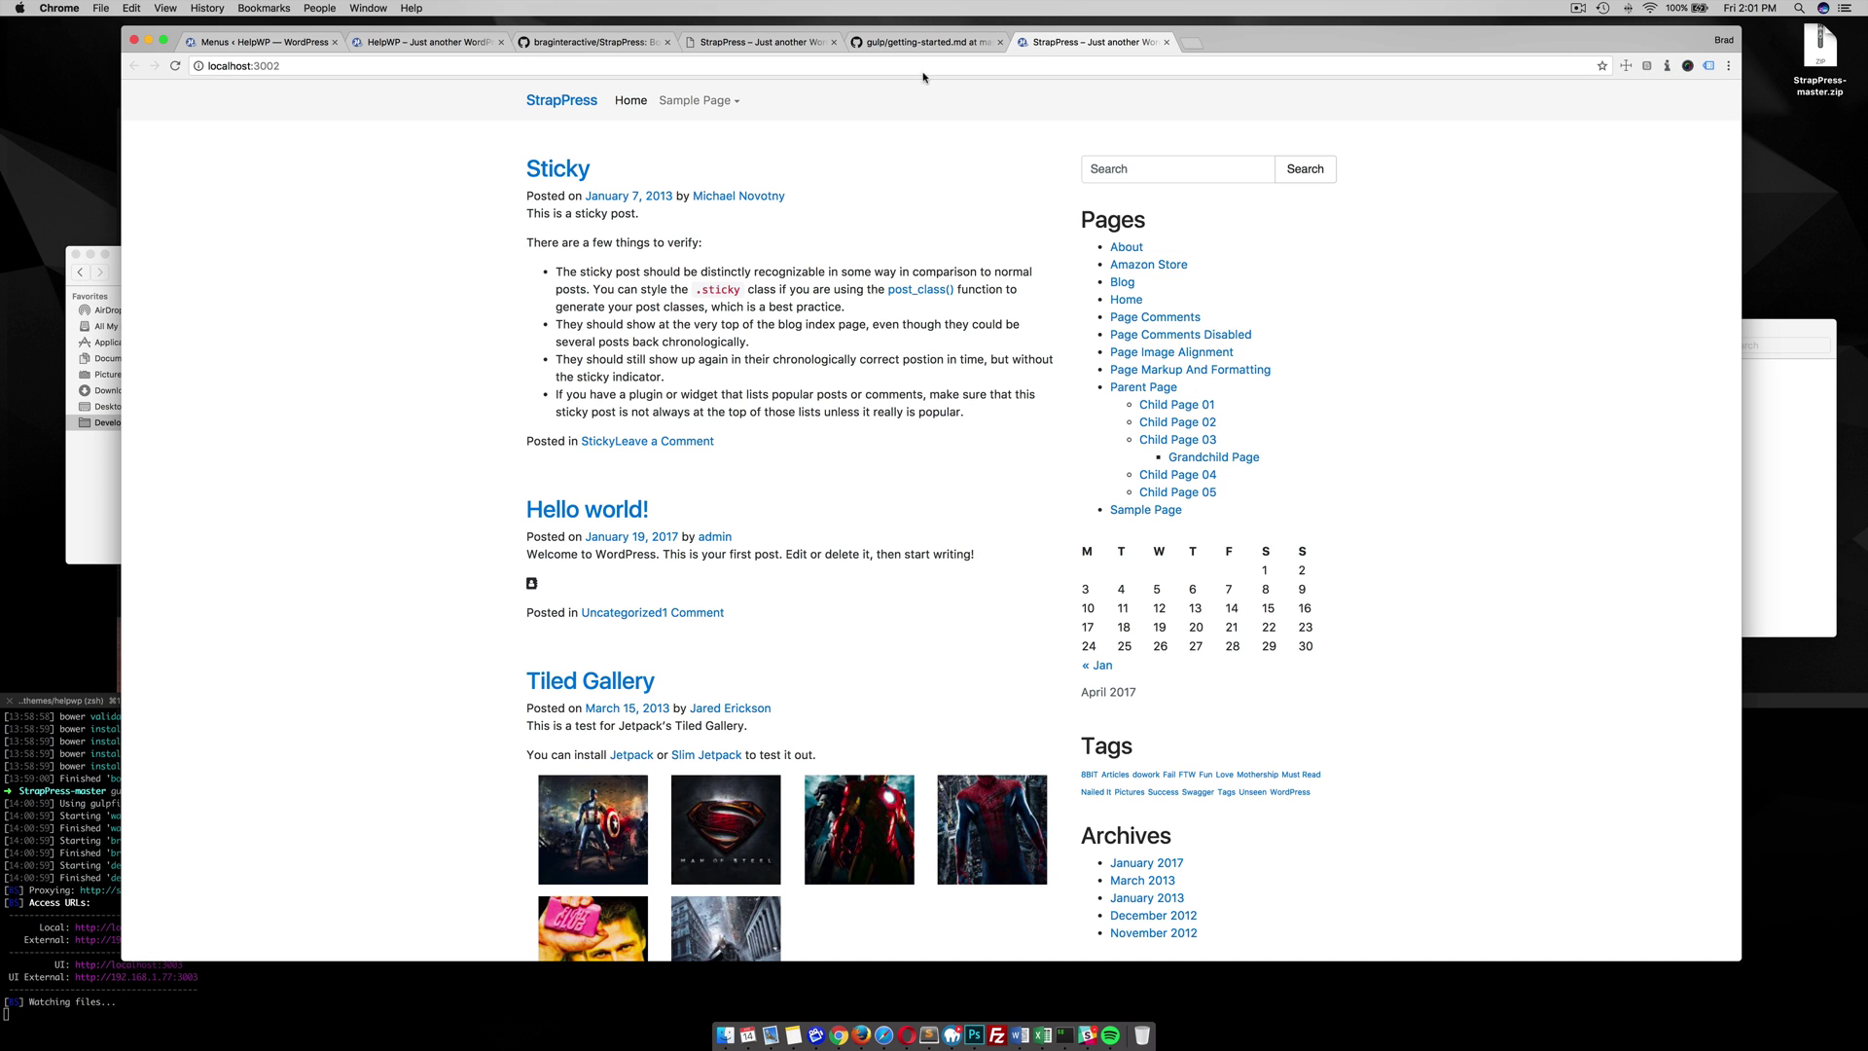
pyautogui.click(55, 904)
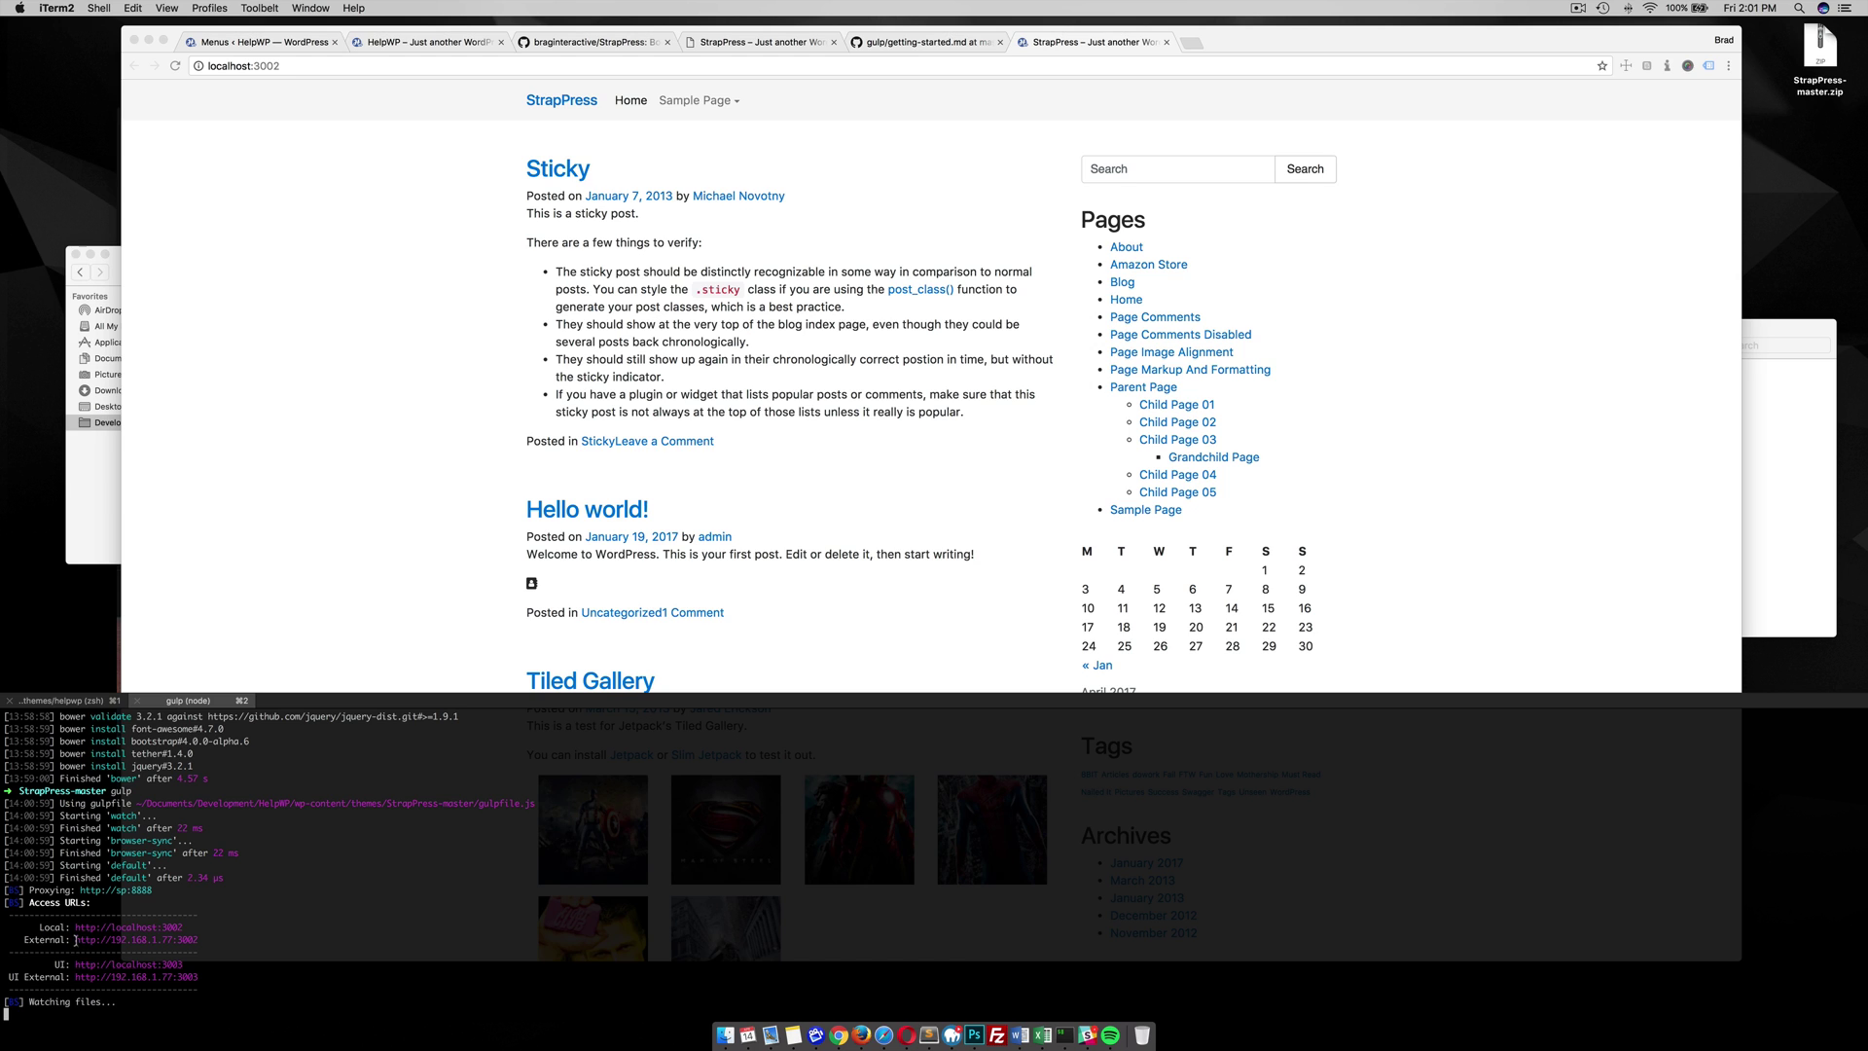
pyautogui.moveTo(75, 940); pyautogui.dragTo(204, 937)
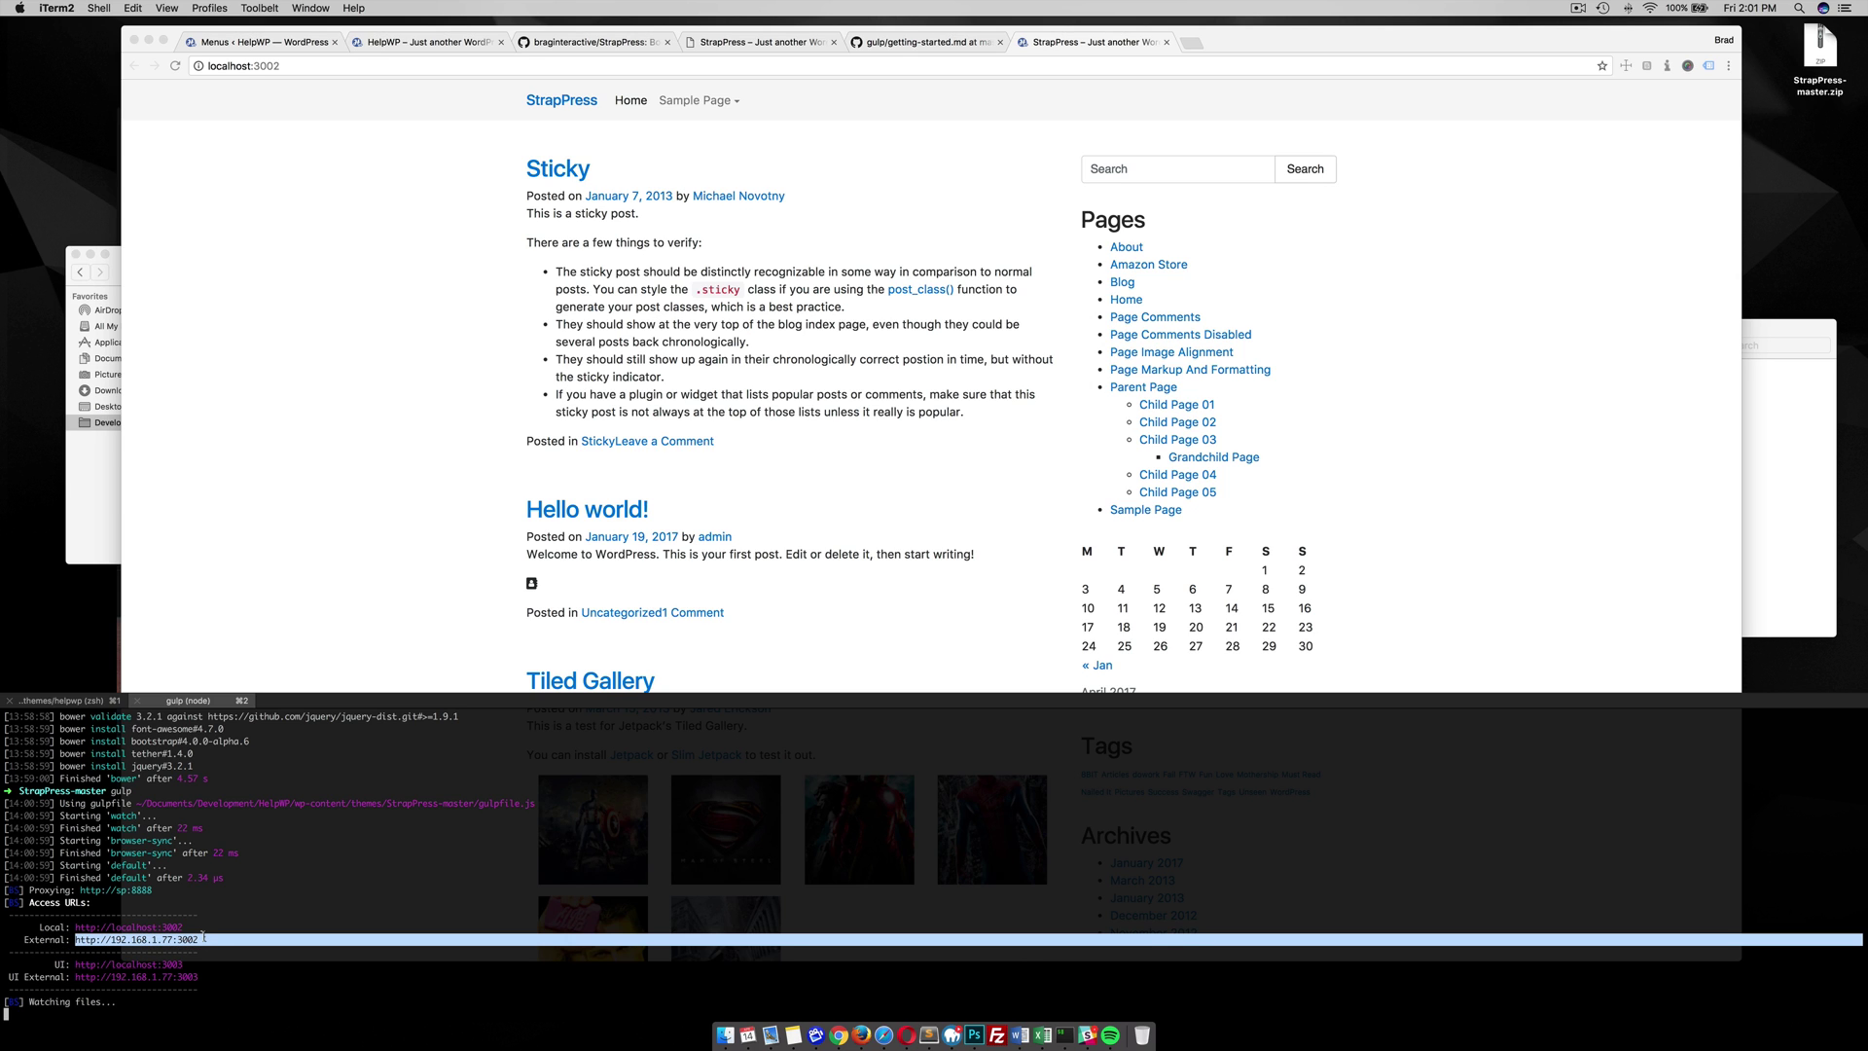
pyautogui.click(421, 562)
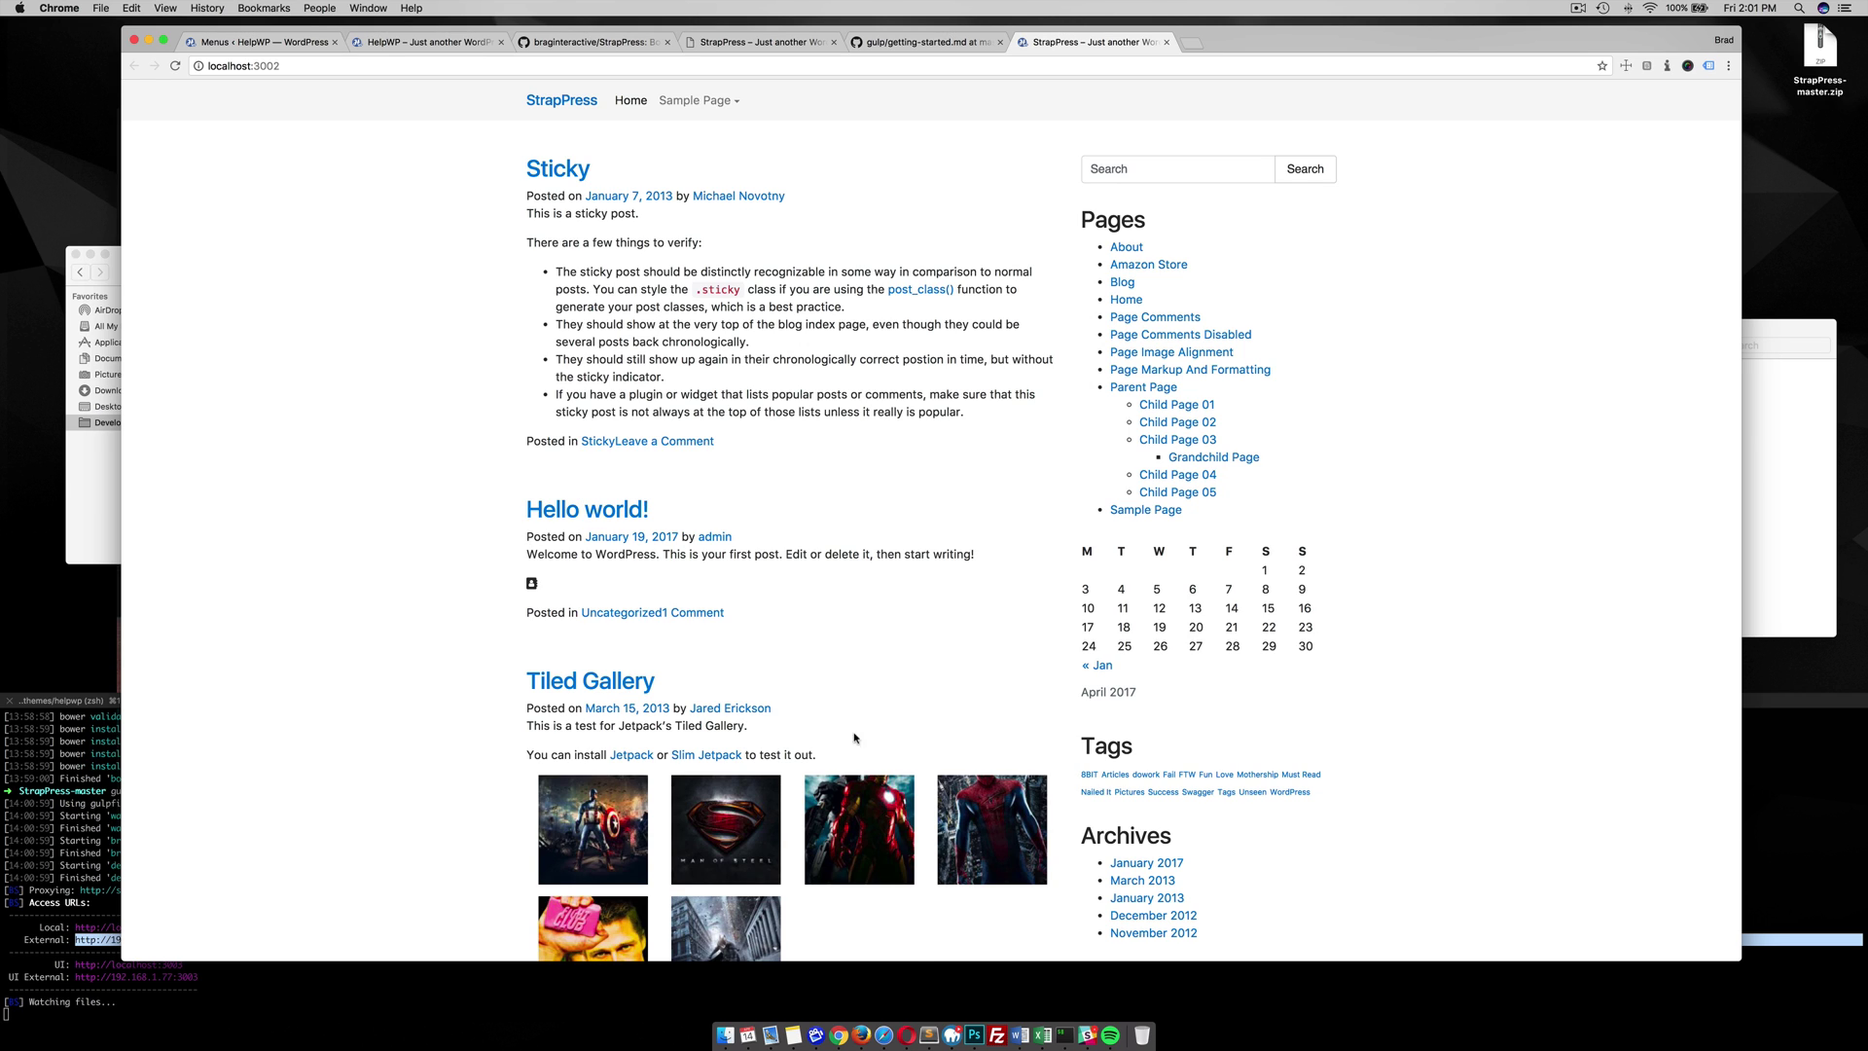
# Return to Sublime Text and open the theme's style.scss.
pyautogui.click(936, 1012)
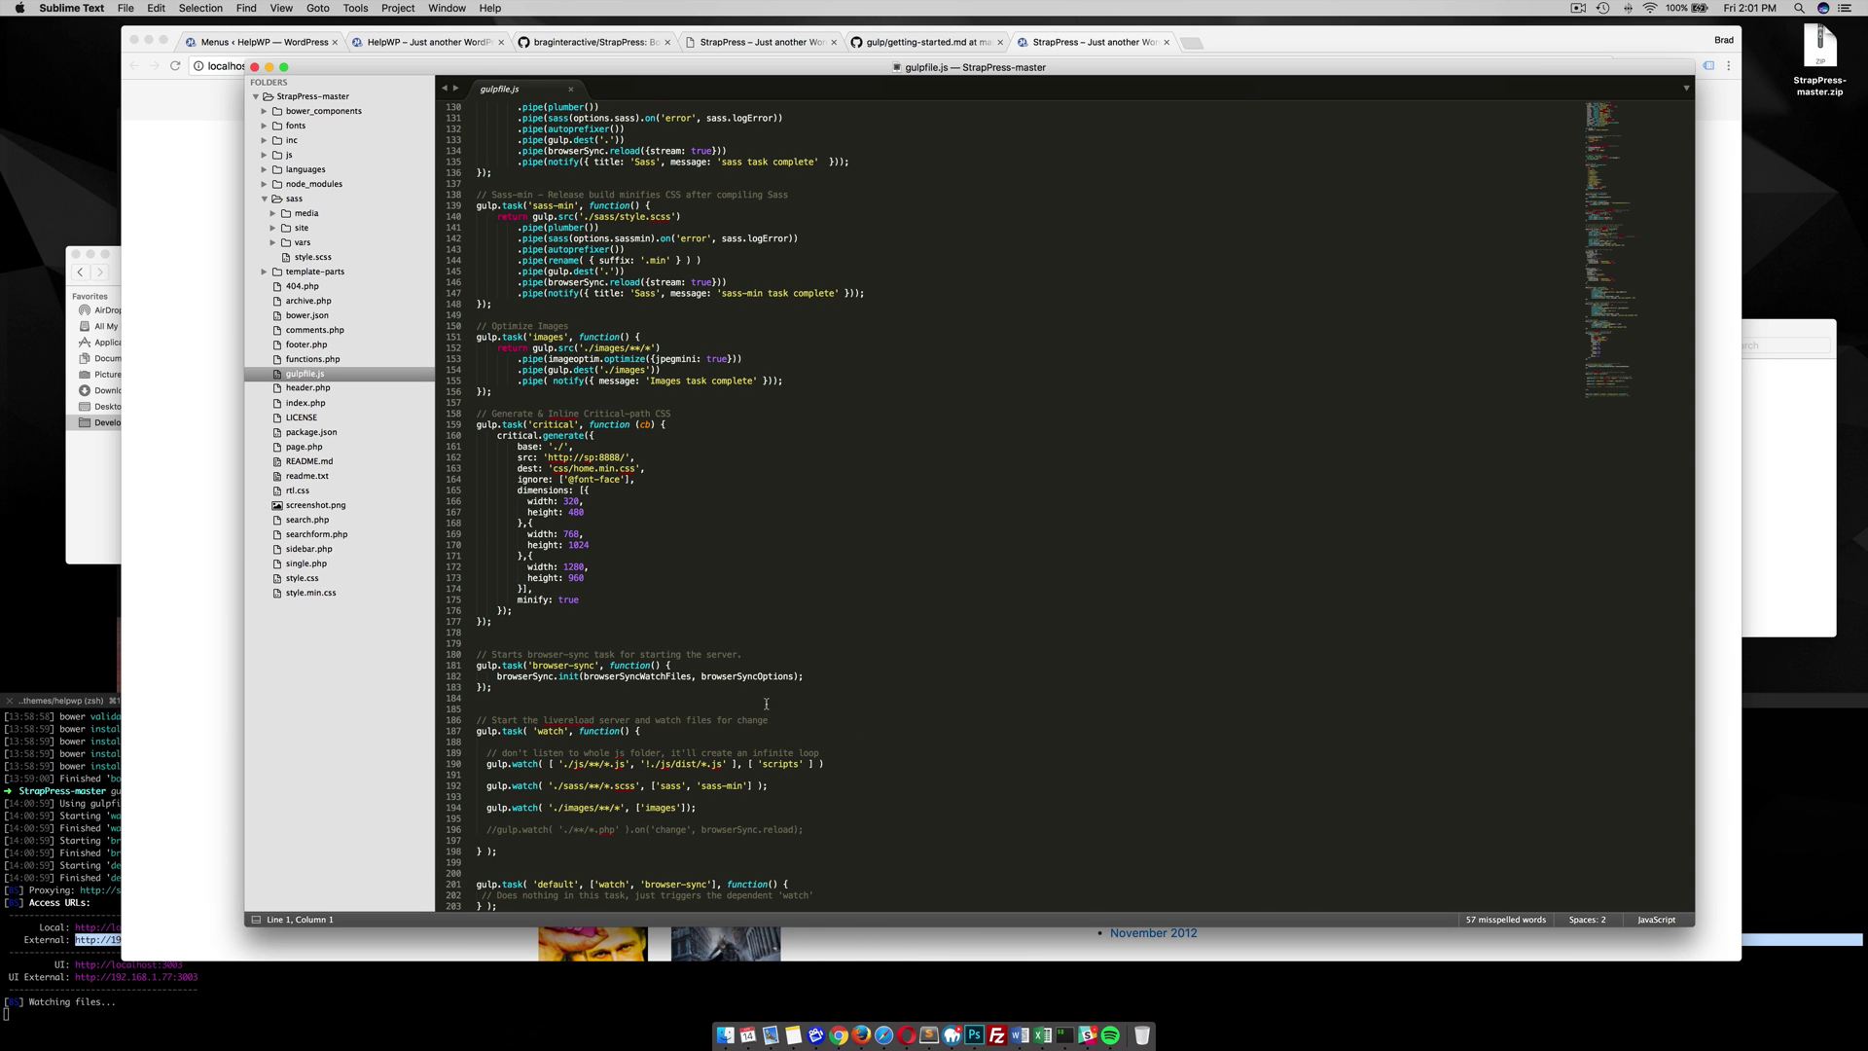
pyautogui.click(85, 848)
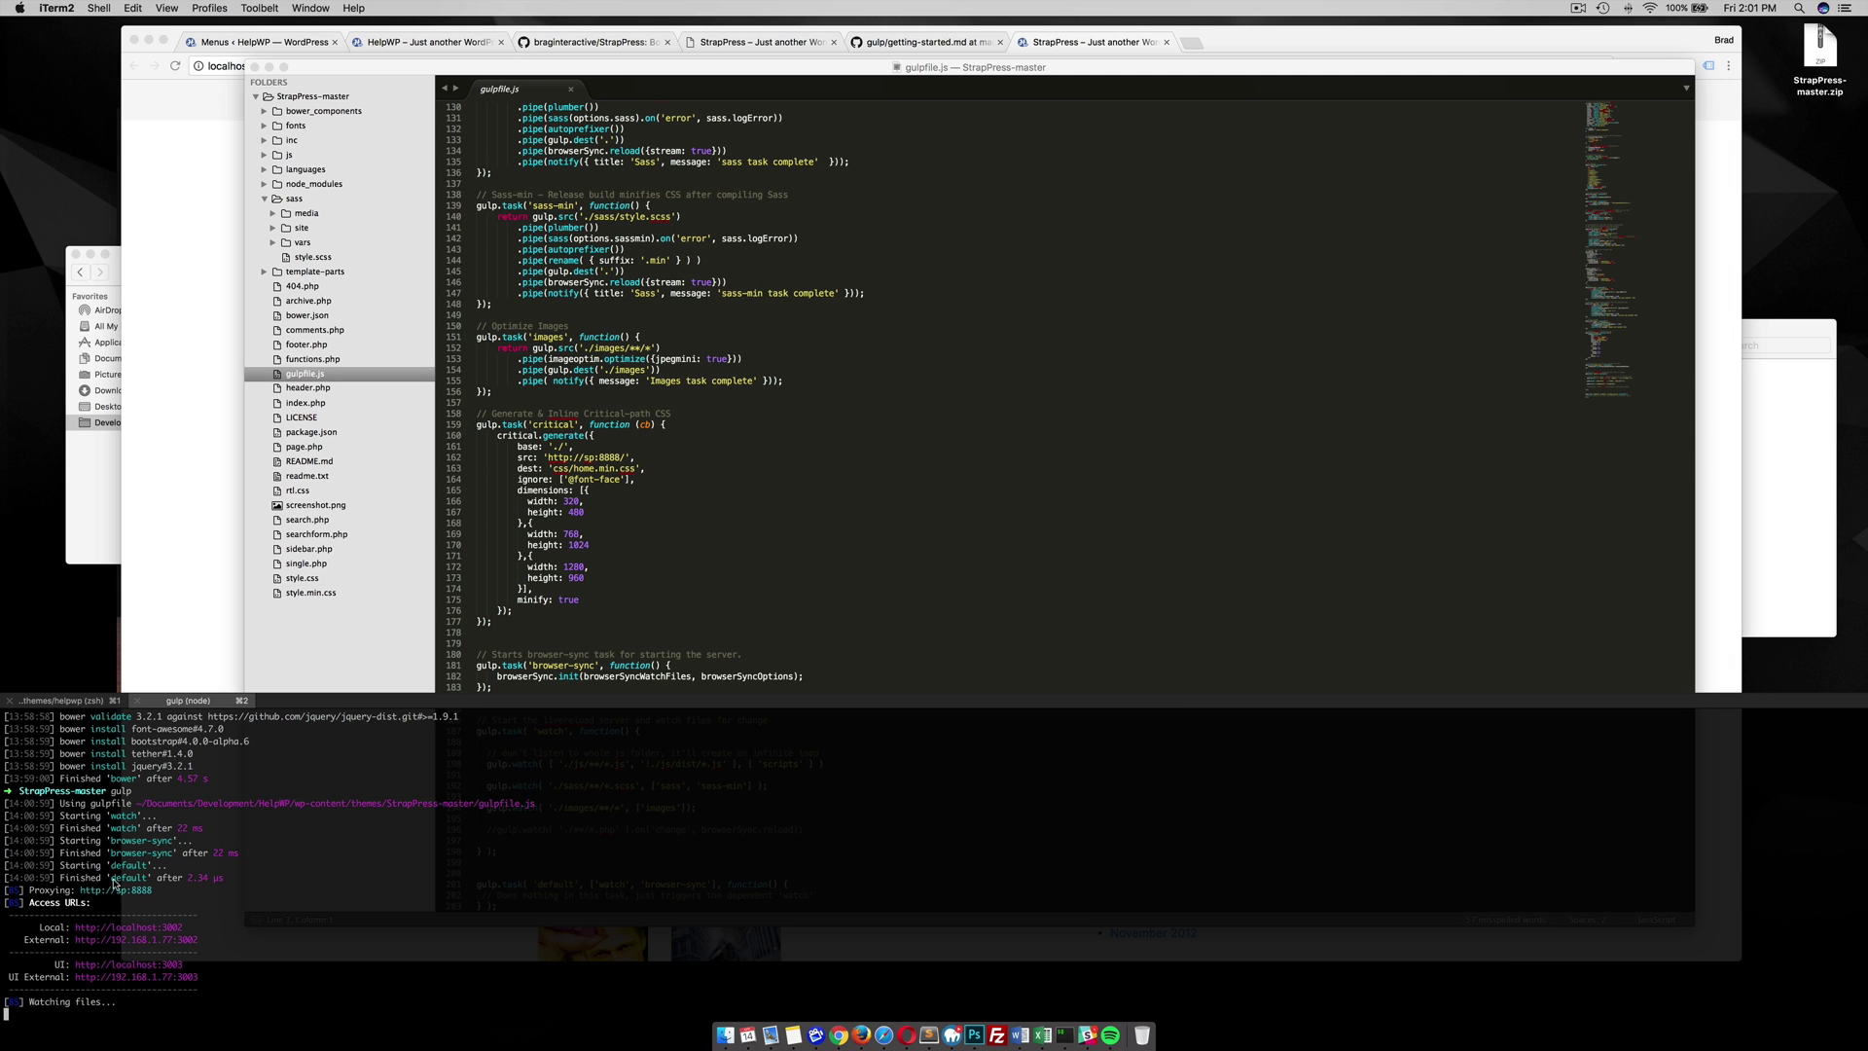
pyautogui.click(732, 471)
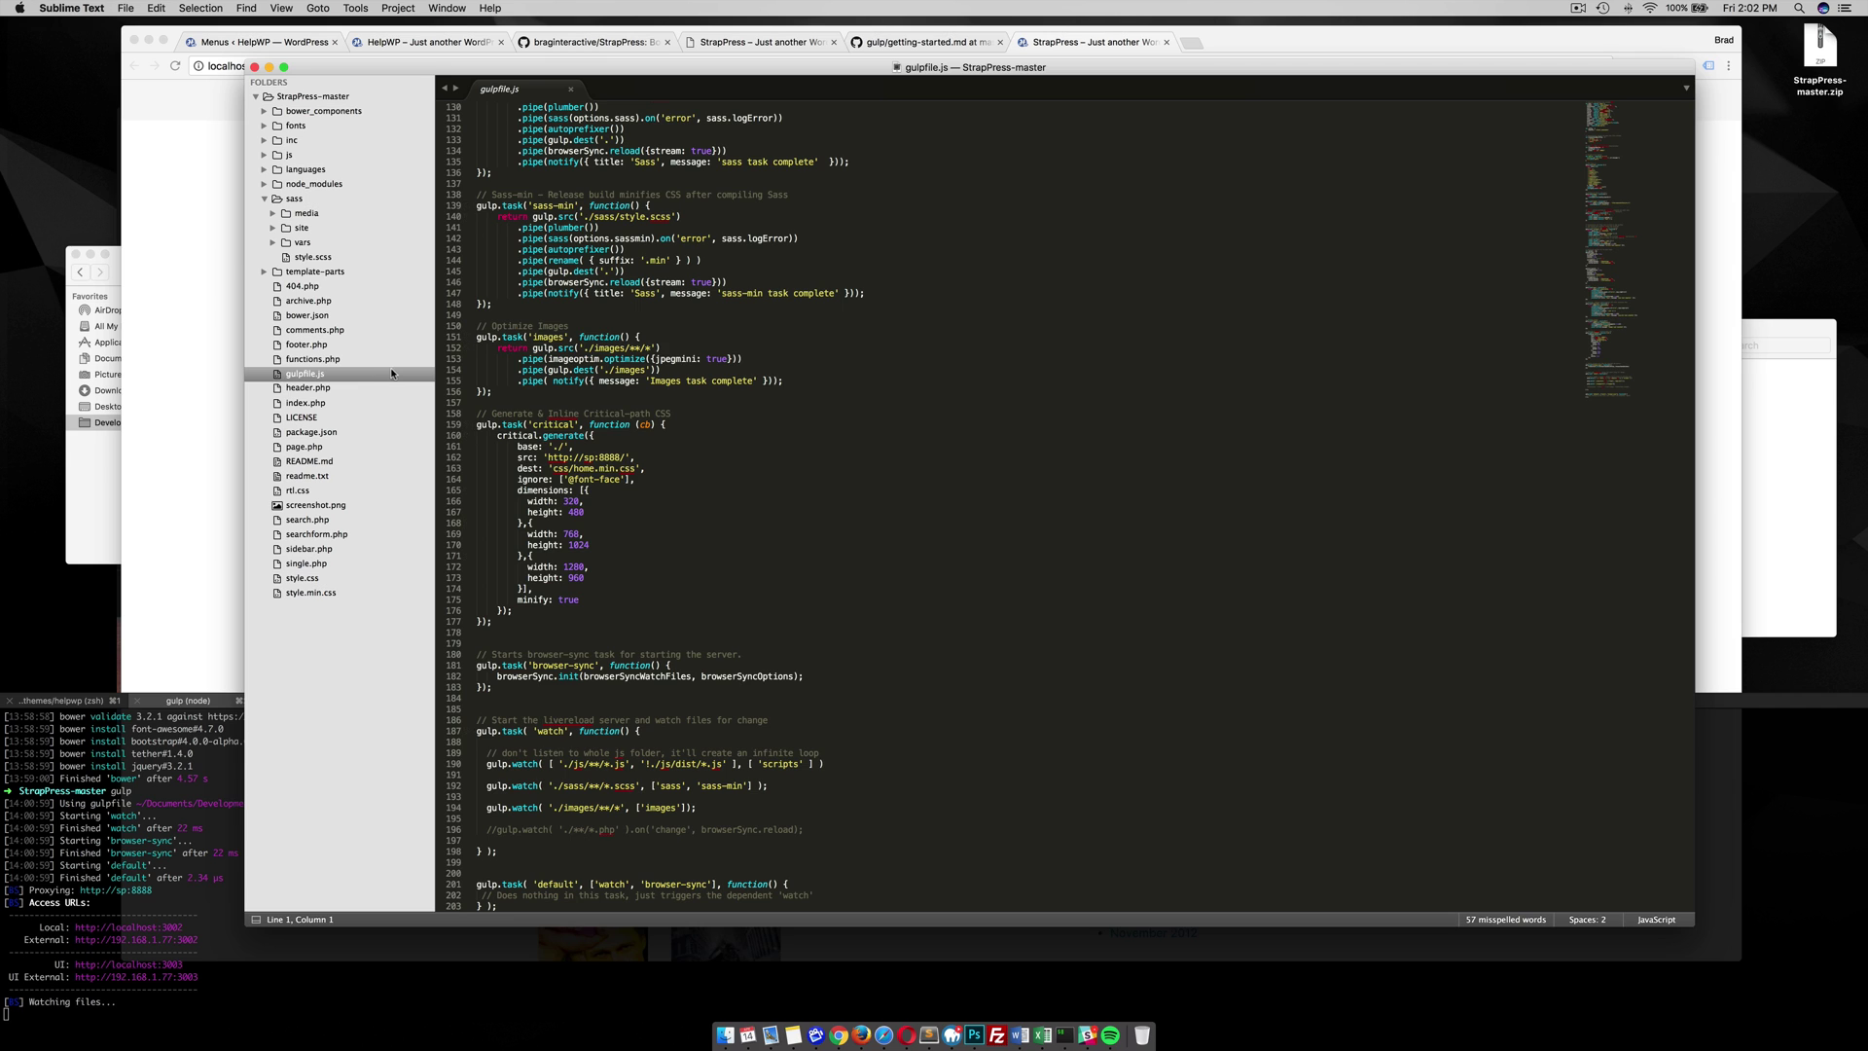
pyautogui.click(309, 257)
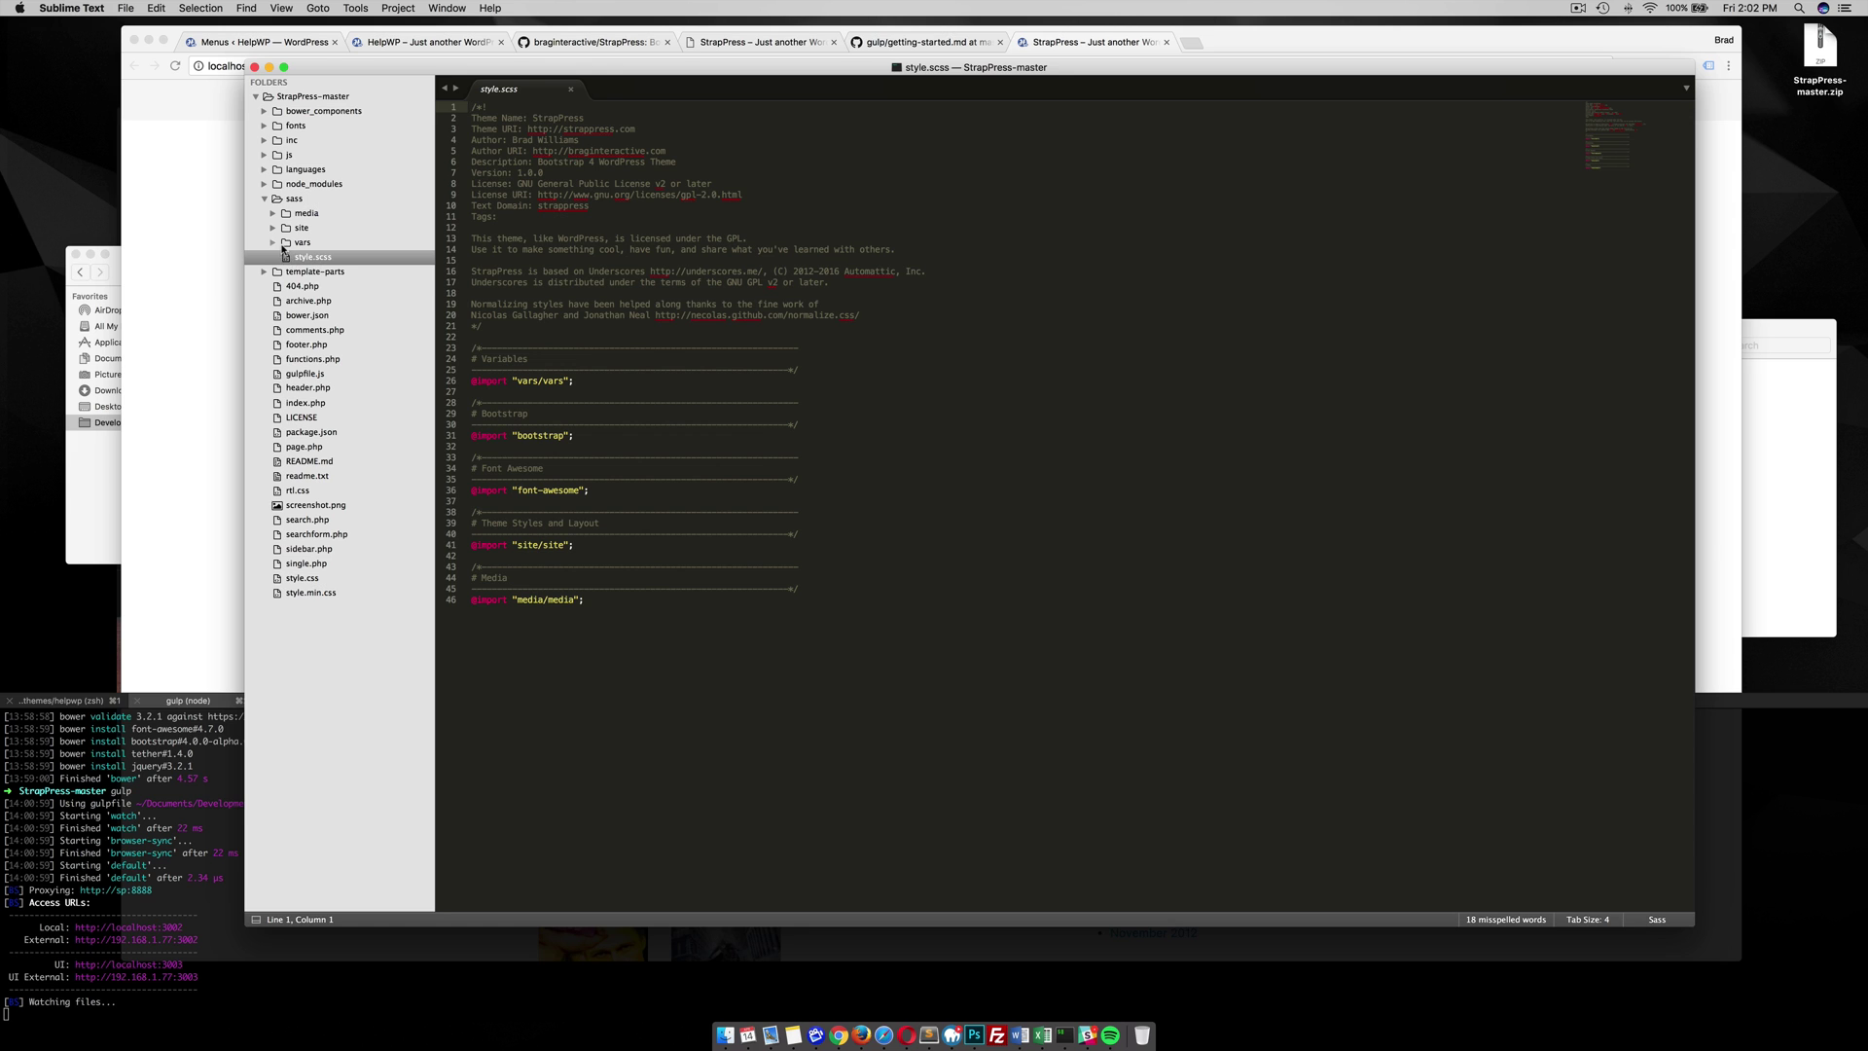
# Open the theme's vars/_colors.scss, then expand bower_components/bootstrap/scss.
pyautogui.click(273, 242)
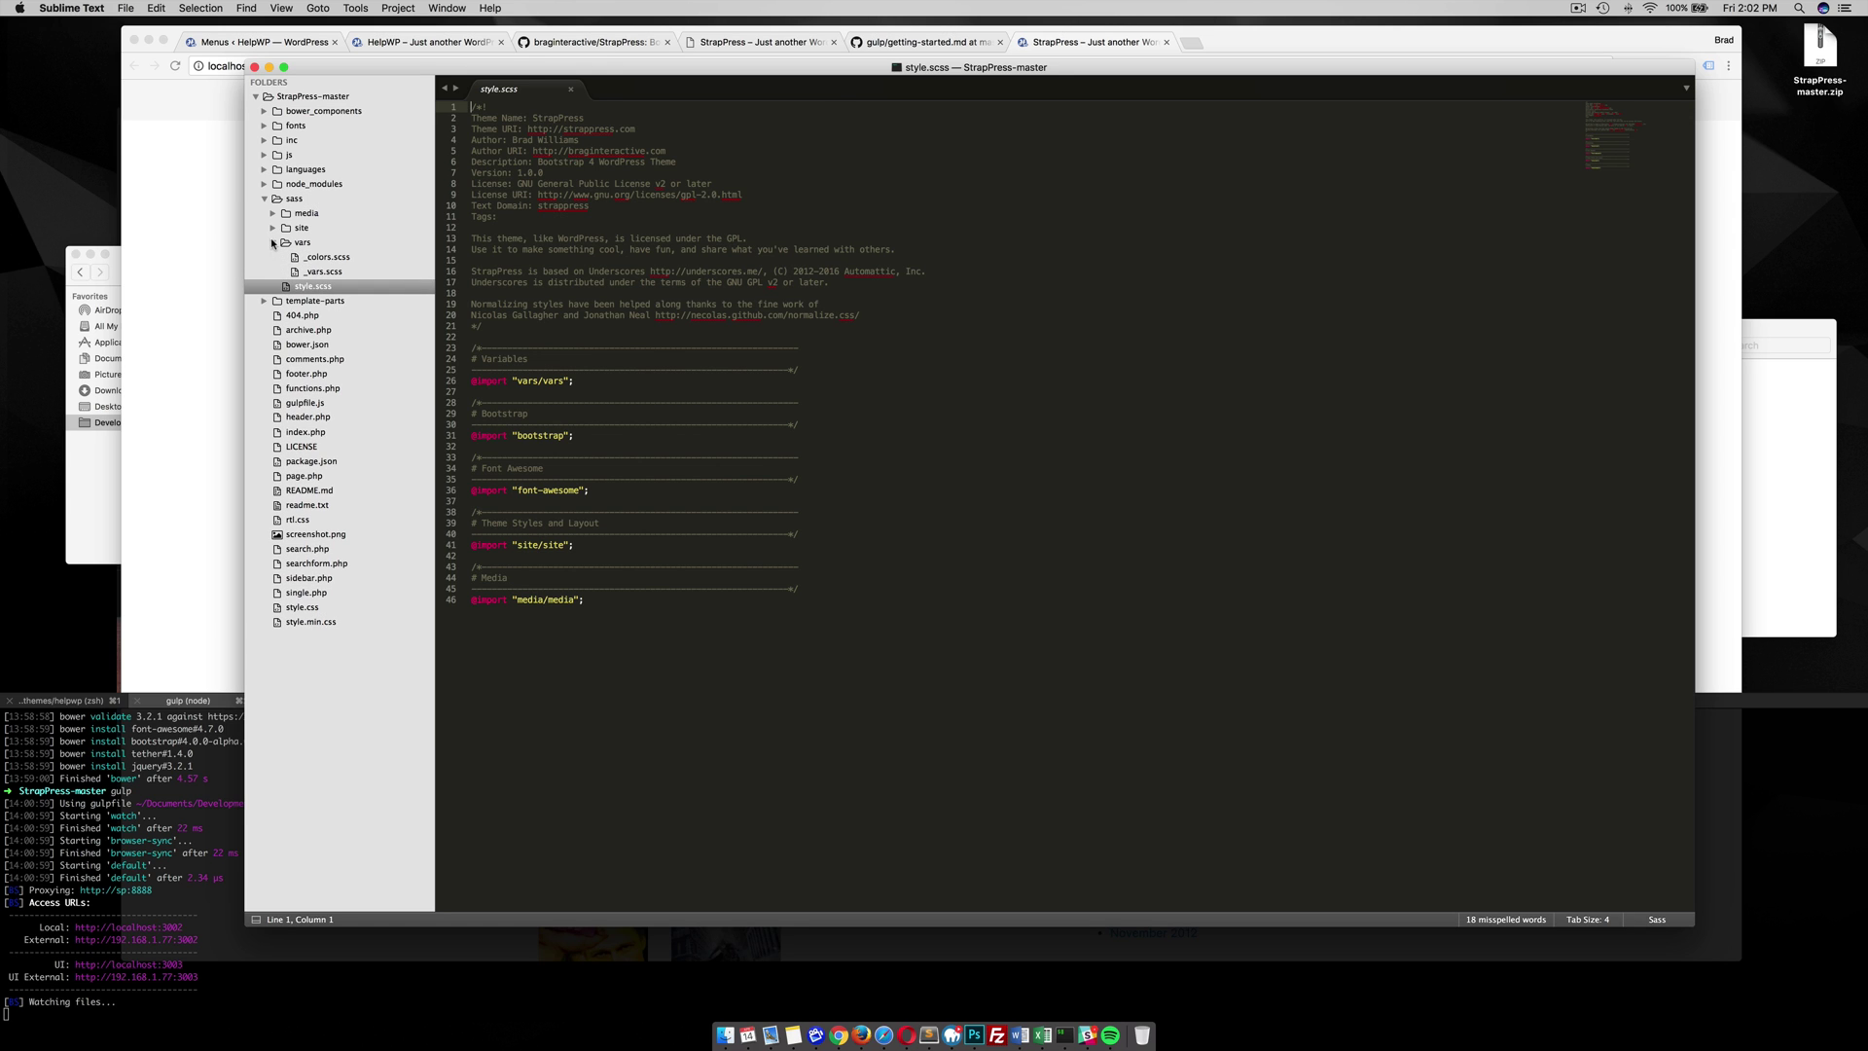
pyautogui.click(322, 258)
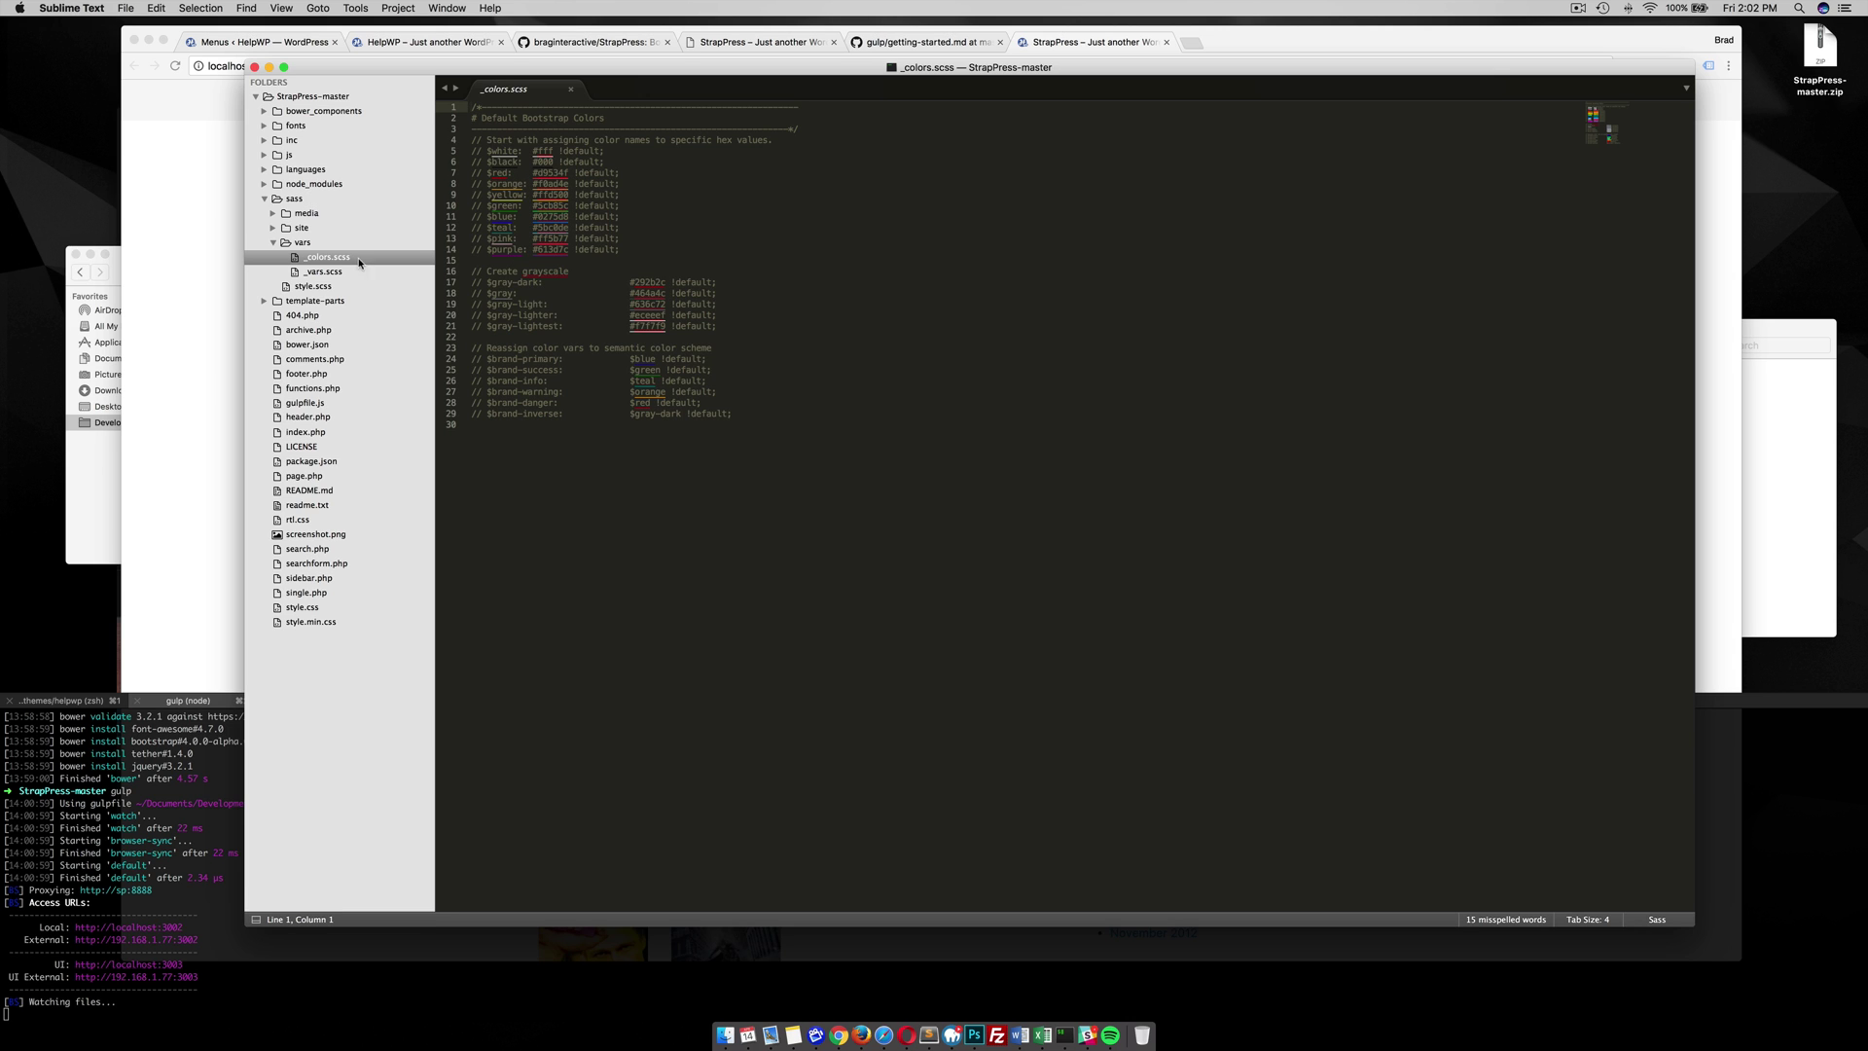
pyautogui.click(265, 111)
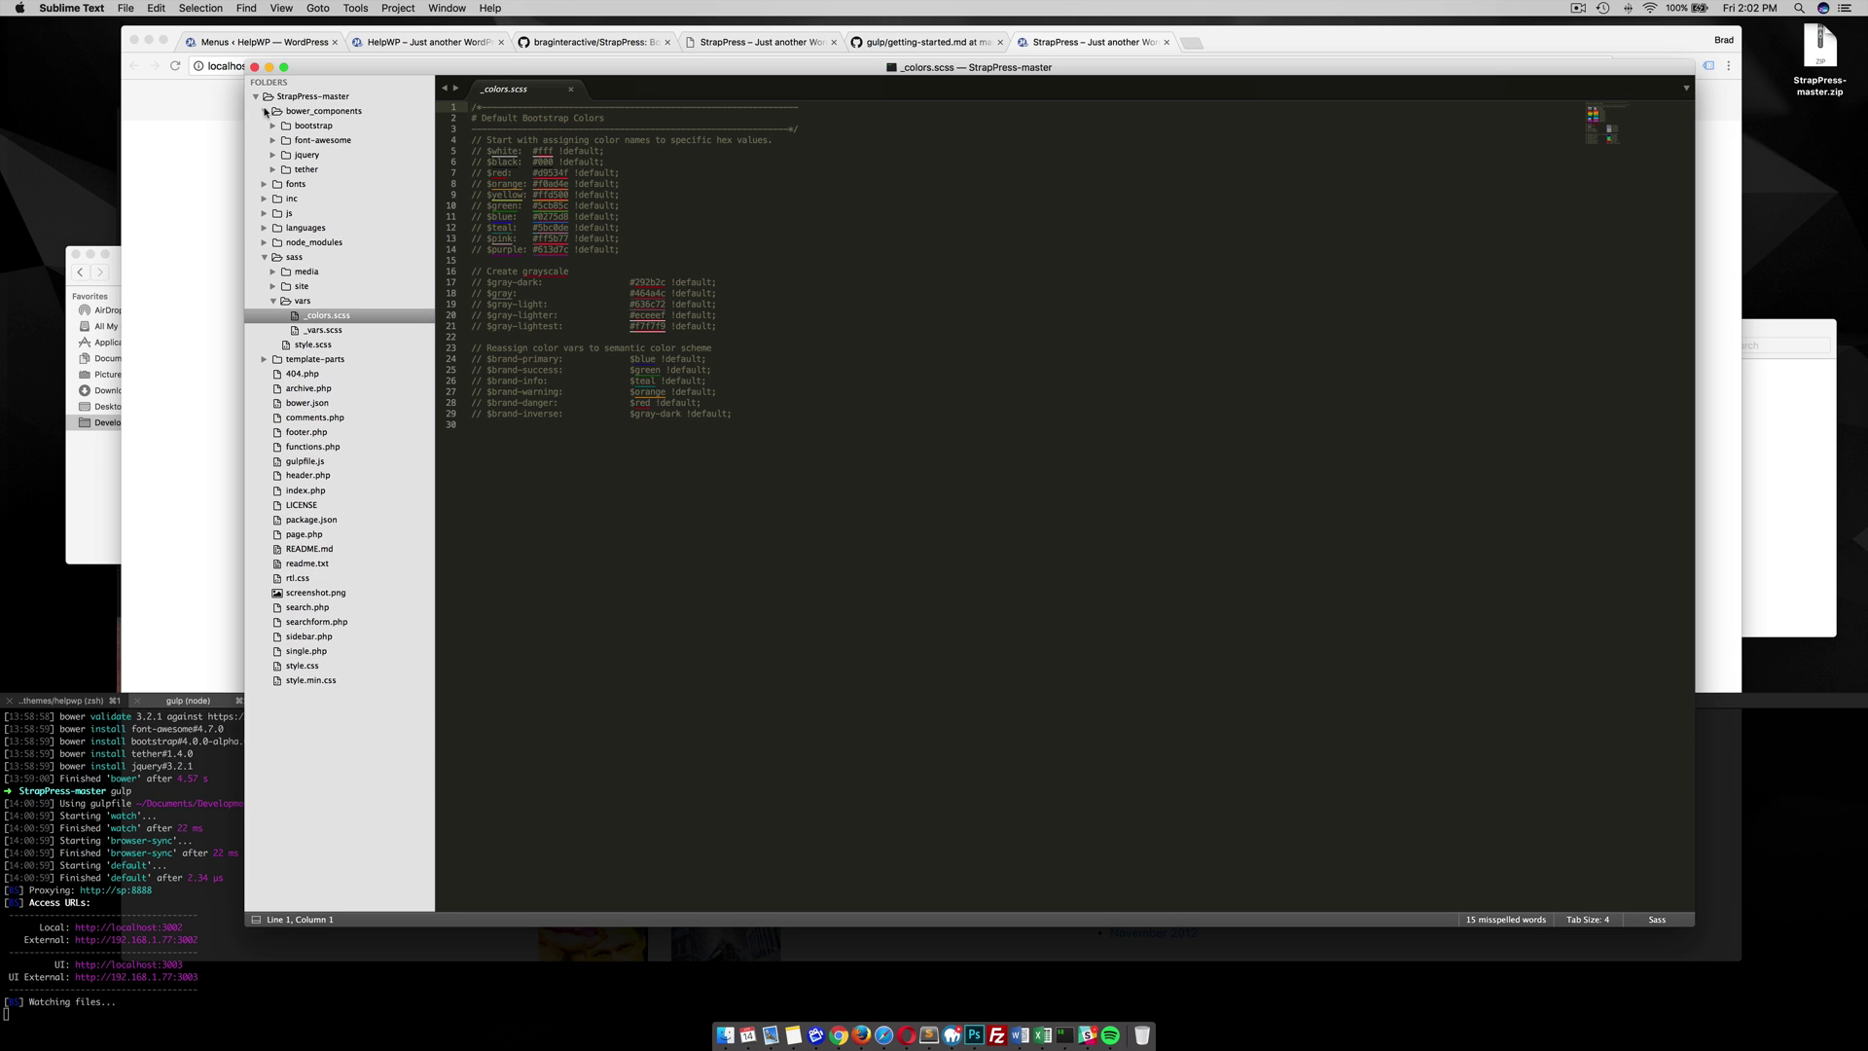
pyautogui.click(271, 127)
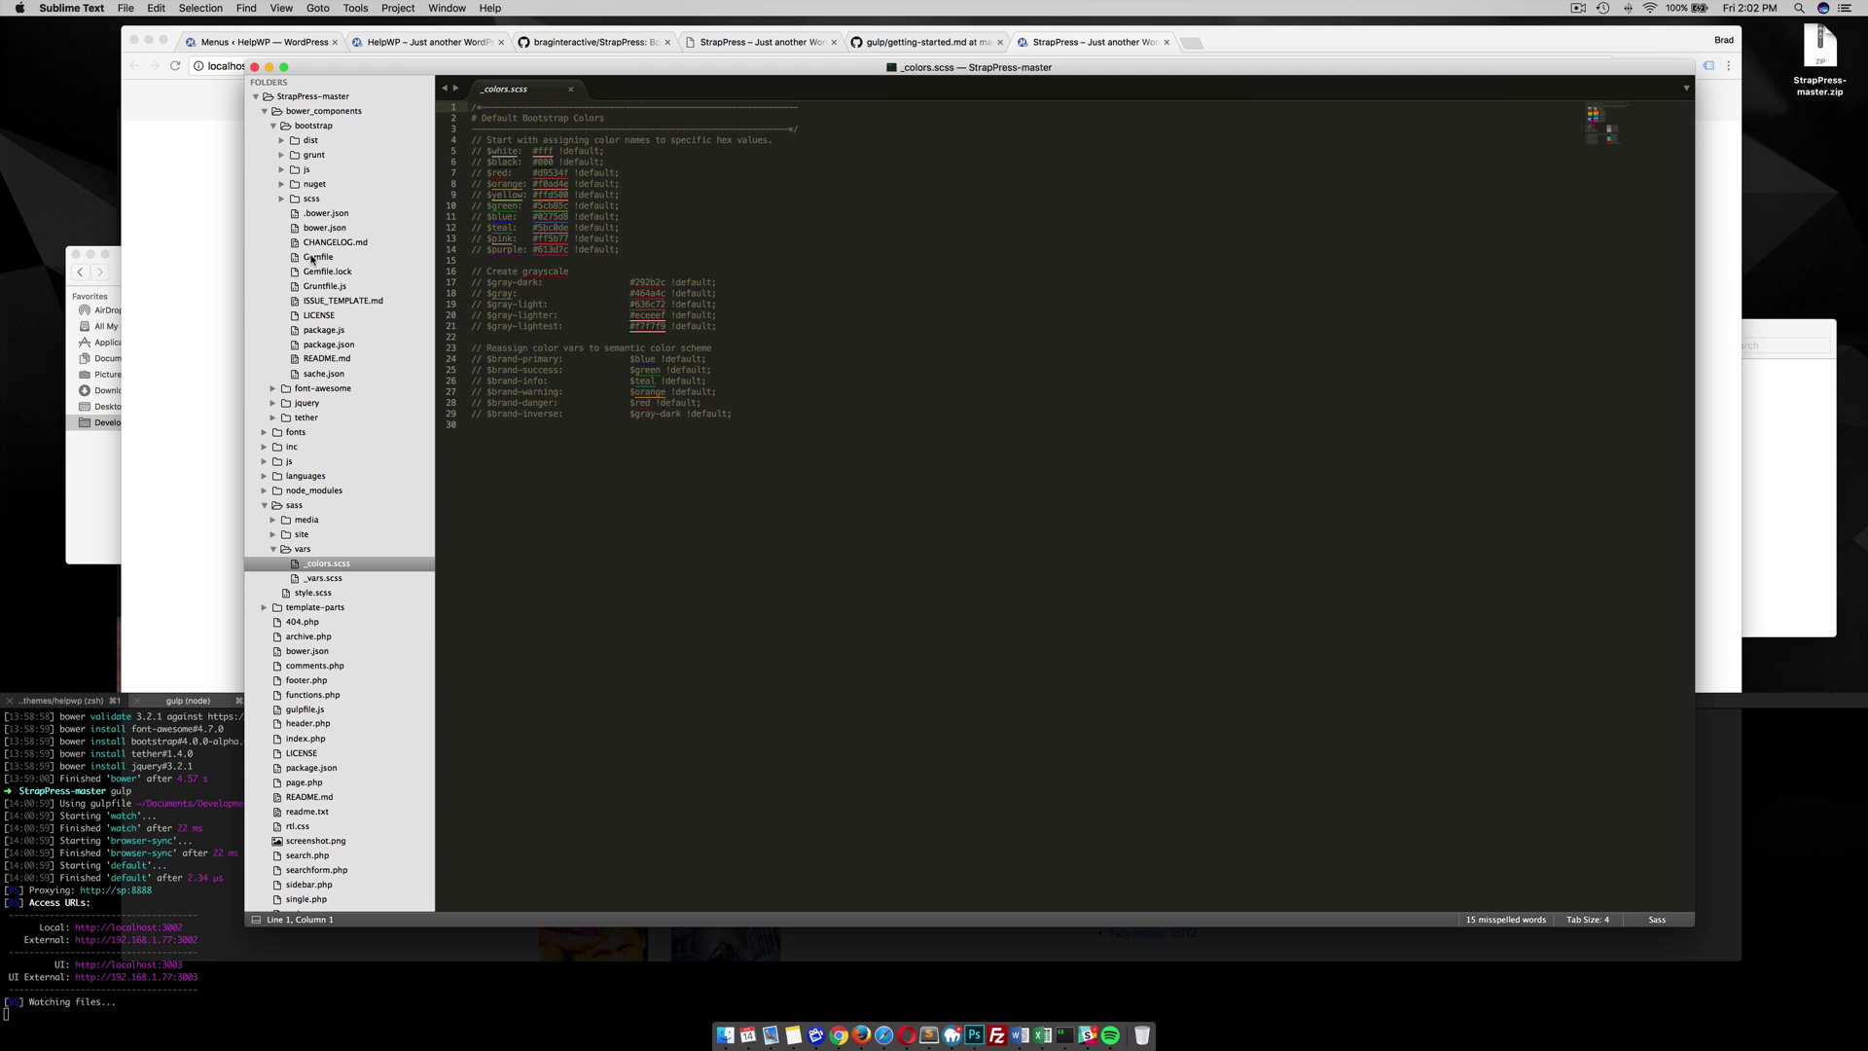
pyautogui.click(282, 199)
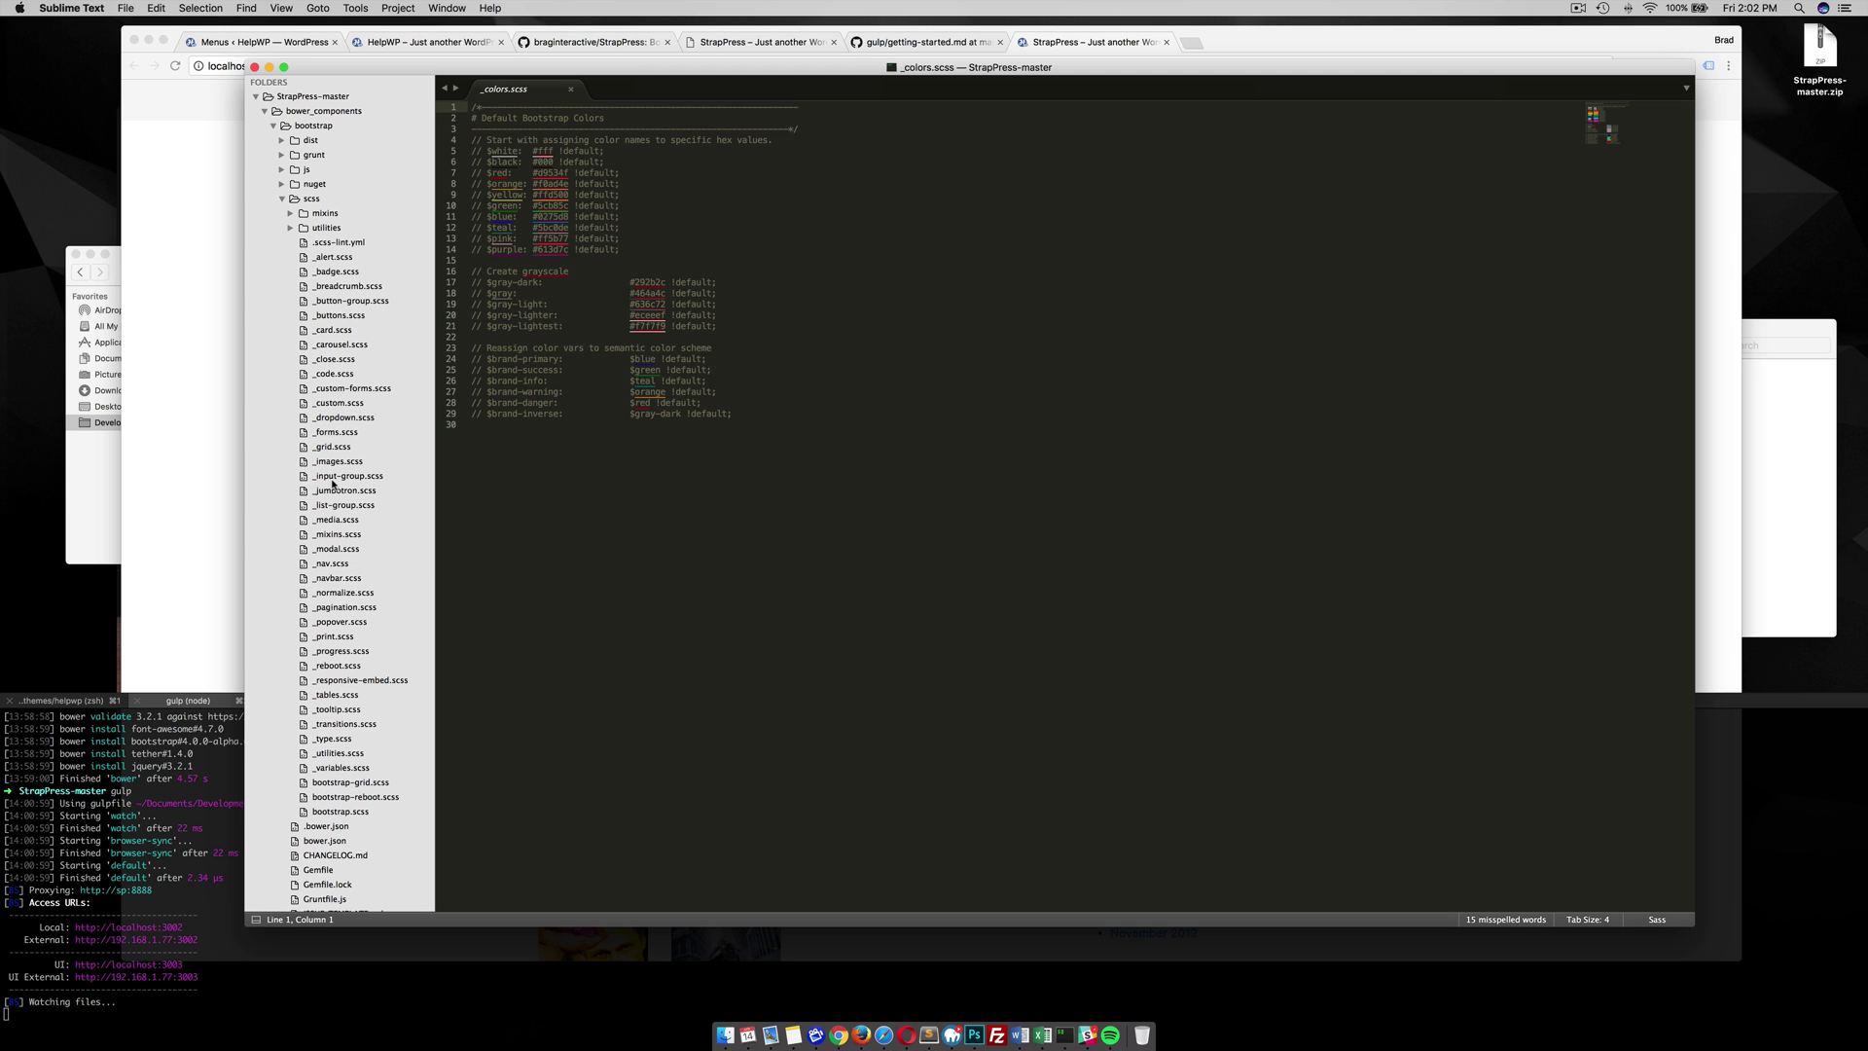
# Open Bootstrap's _variables.scss and scroll through it, glancing at the served site.
pyautogui.click(343, 769)
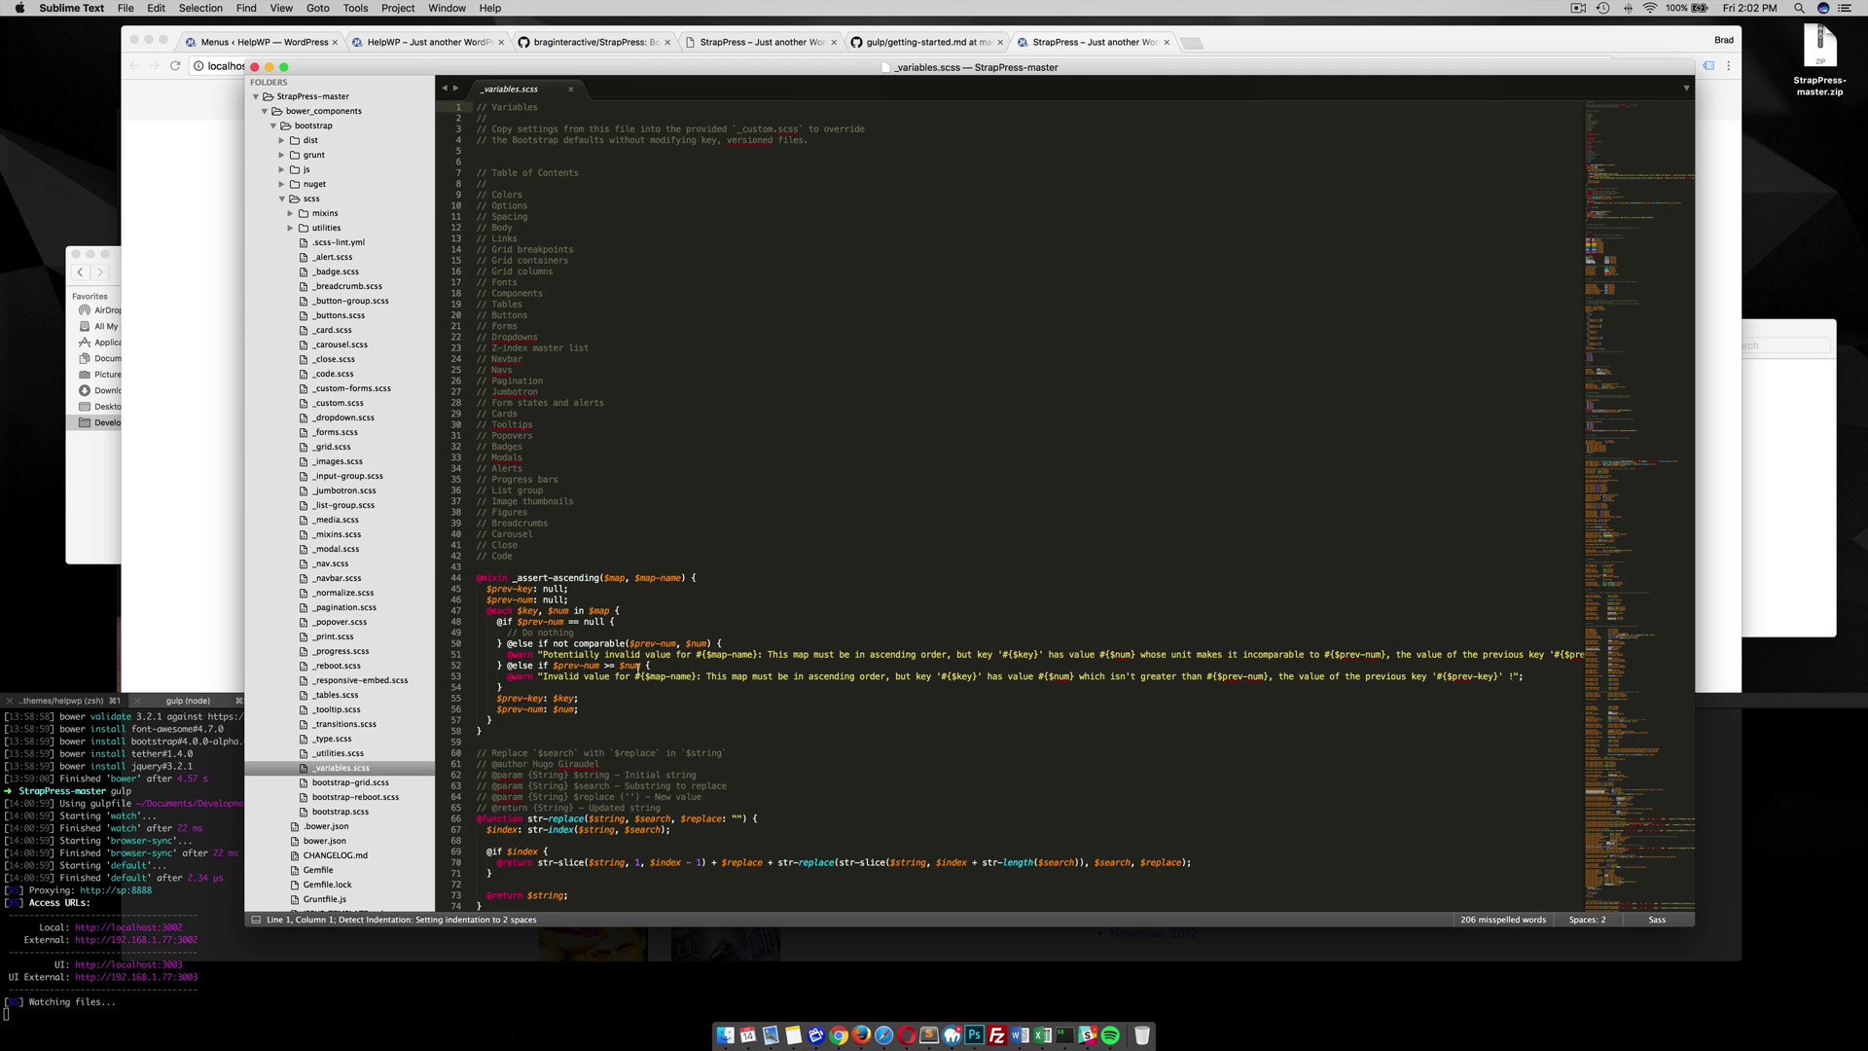
pyautogui.scroll(-10, 637, 666)
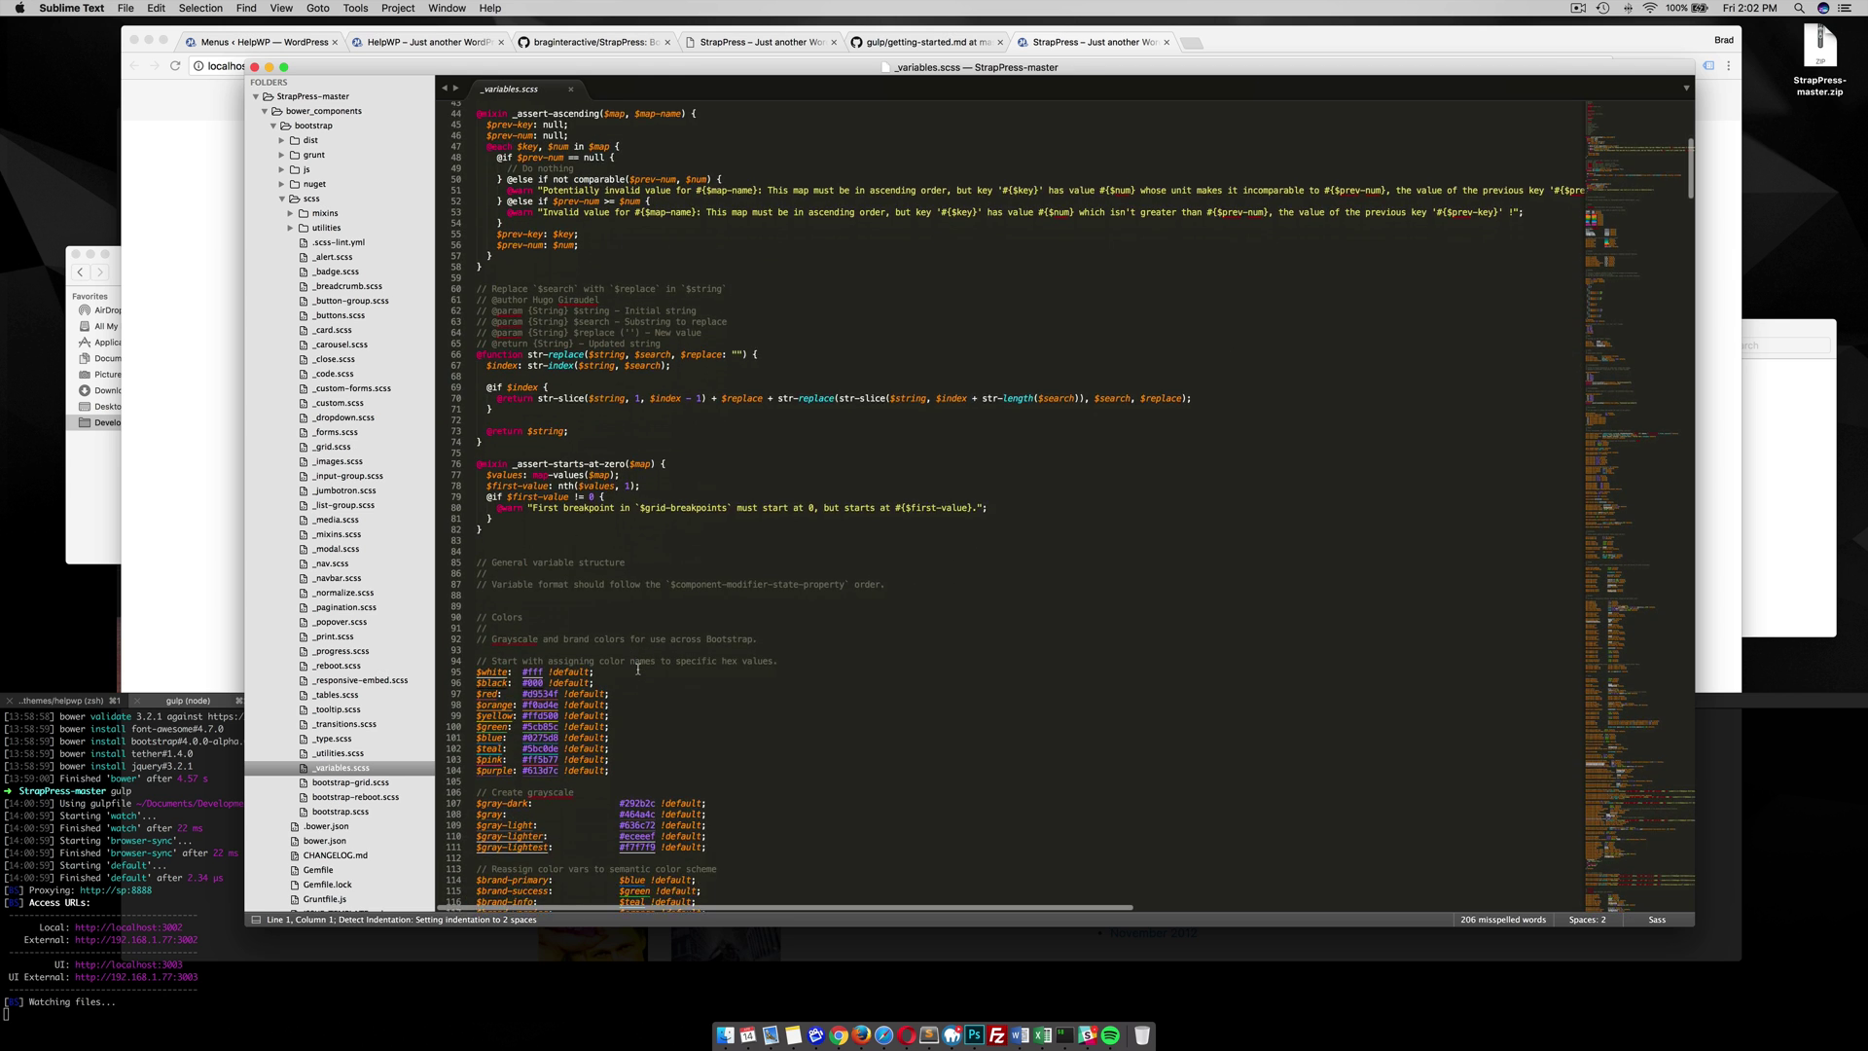
pyautogui.scroll(-2, 637, 669)
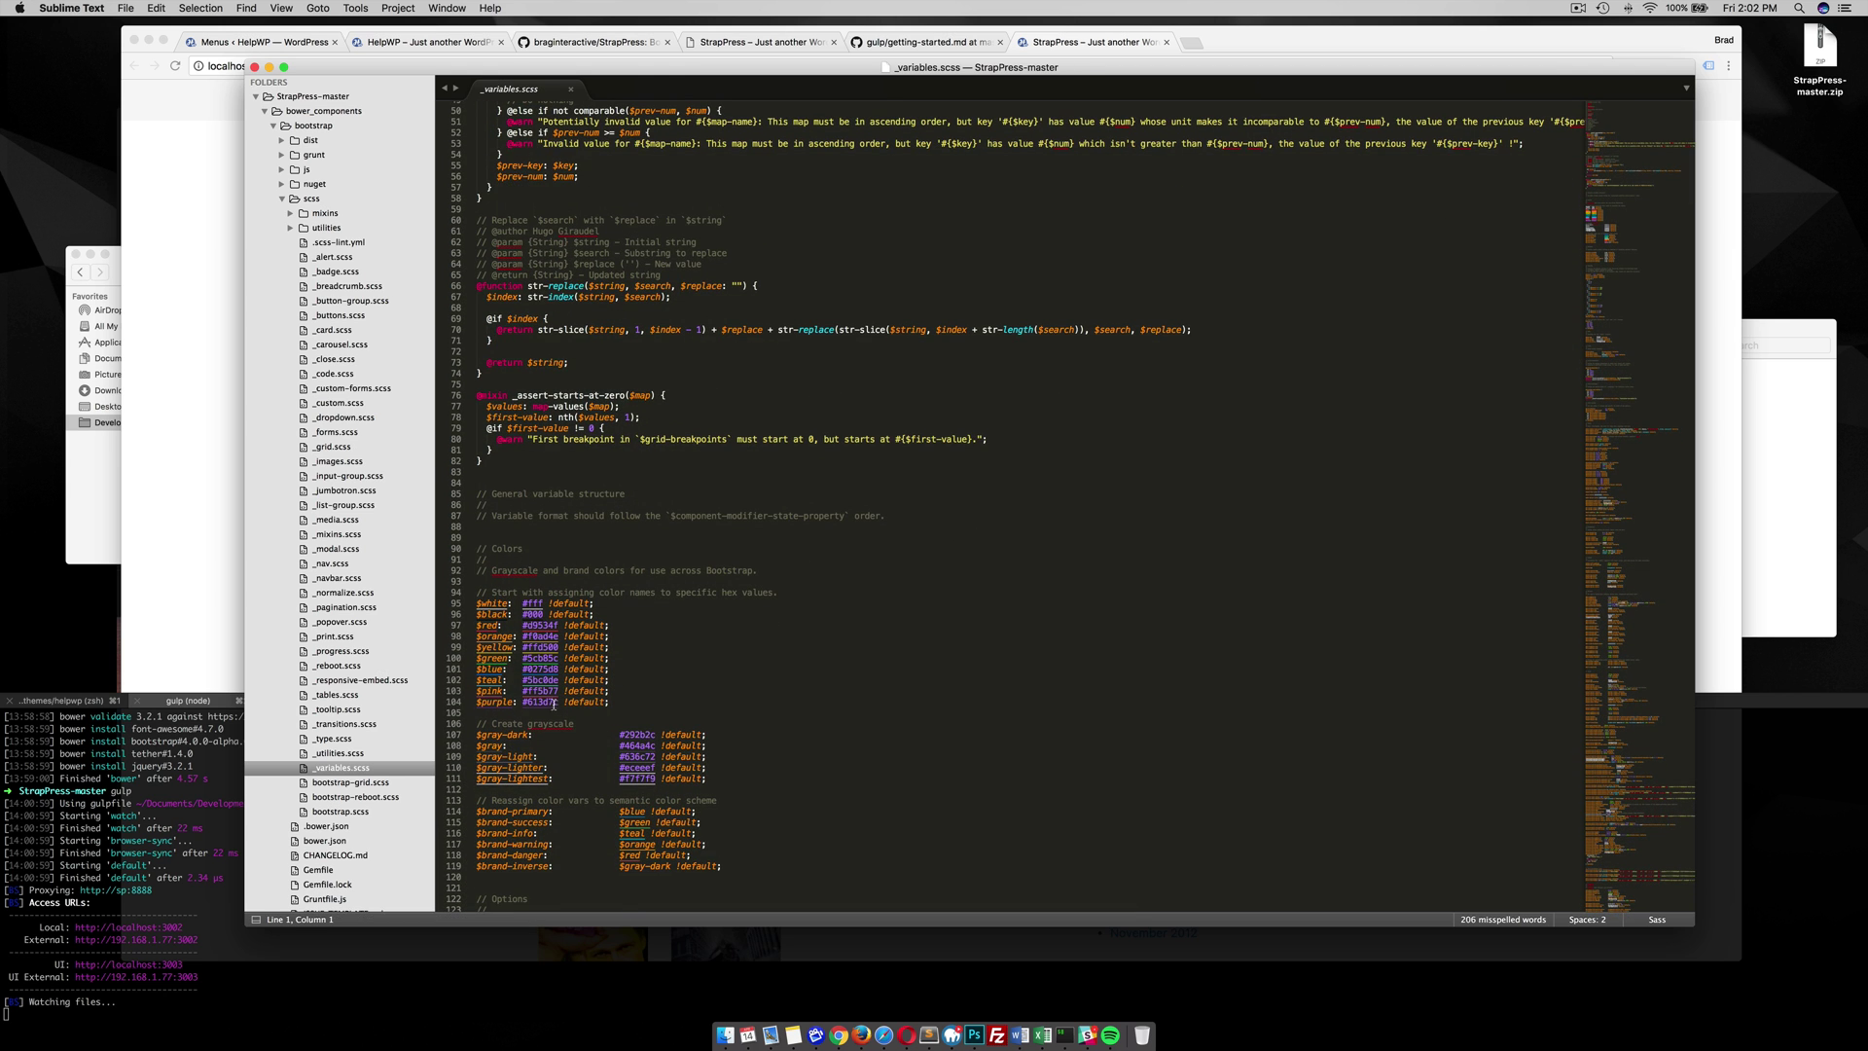
pyautogui.scroll(-4, 583, 729)
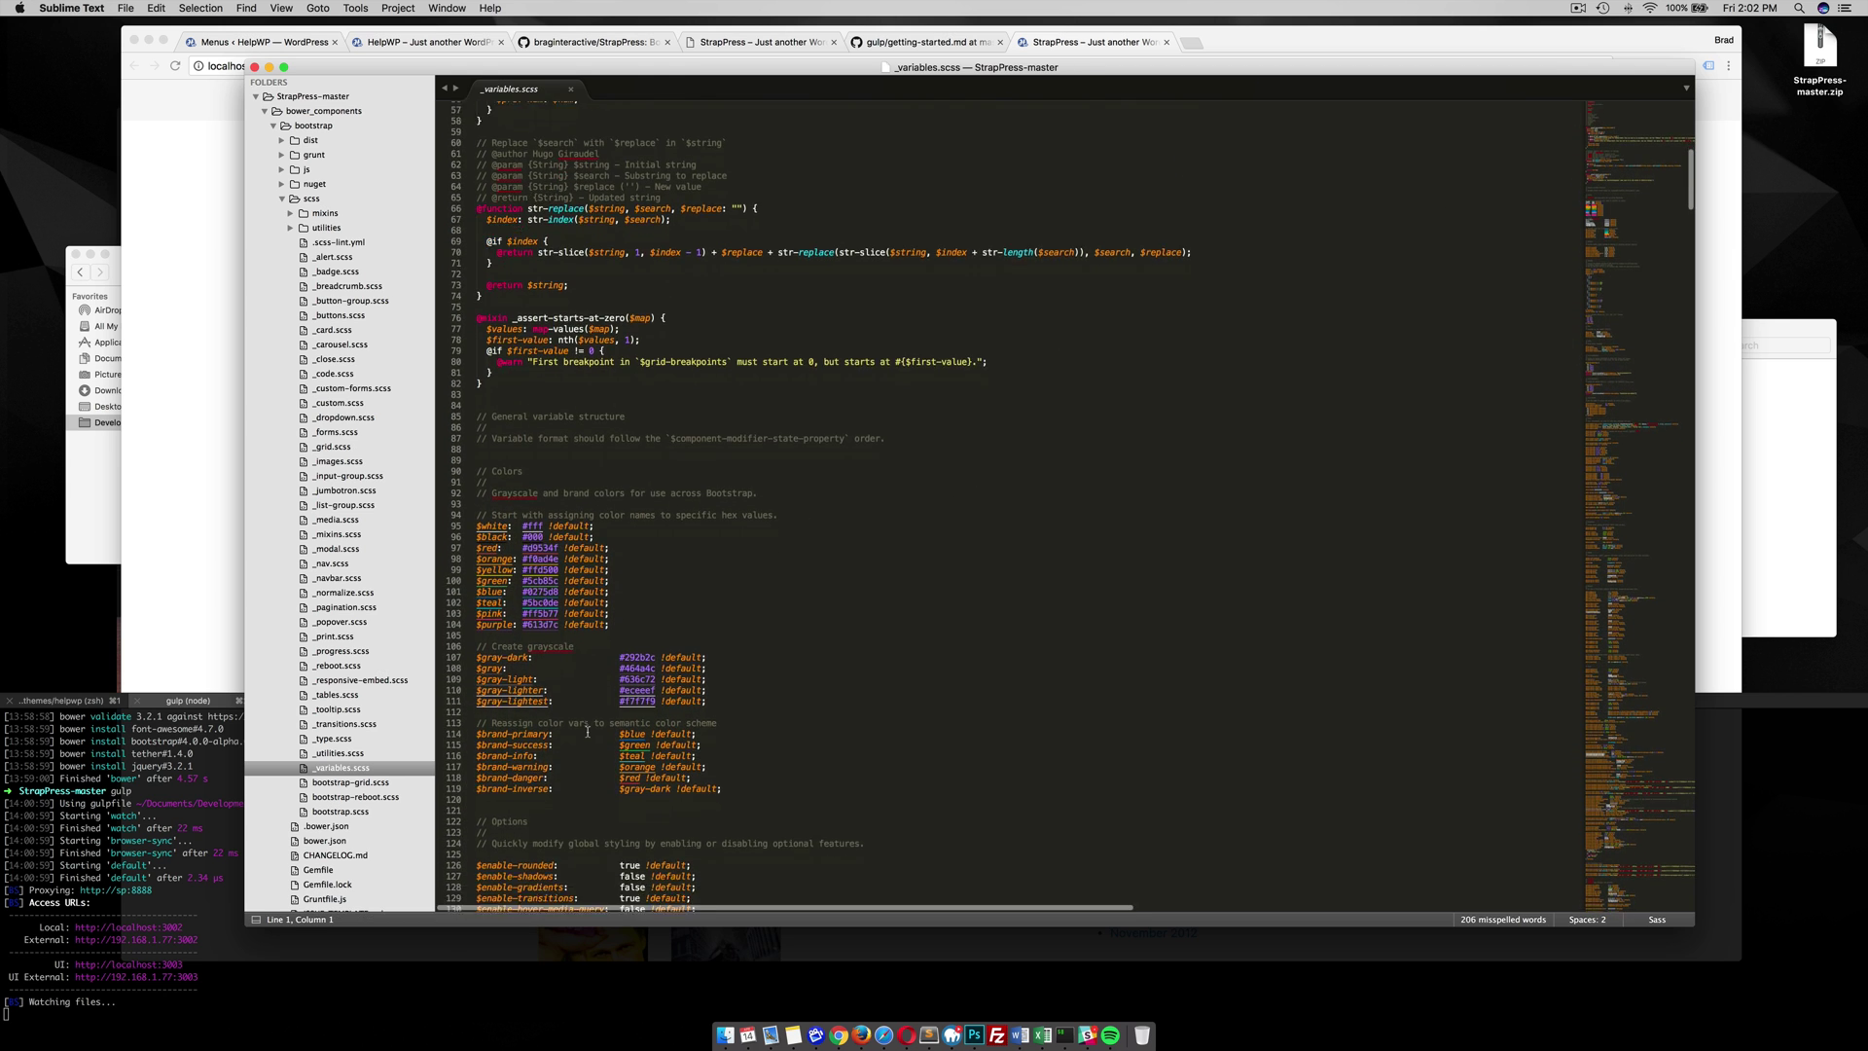
pyautogui.scroll(-3, 588, 731)
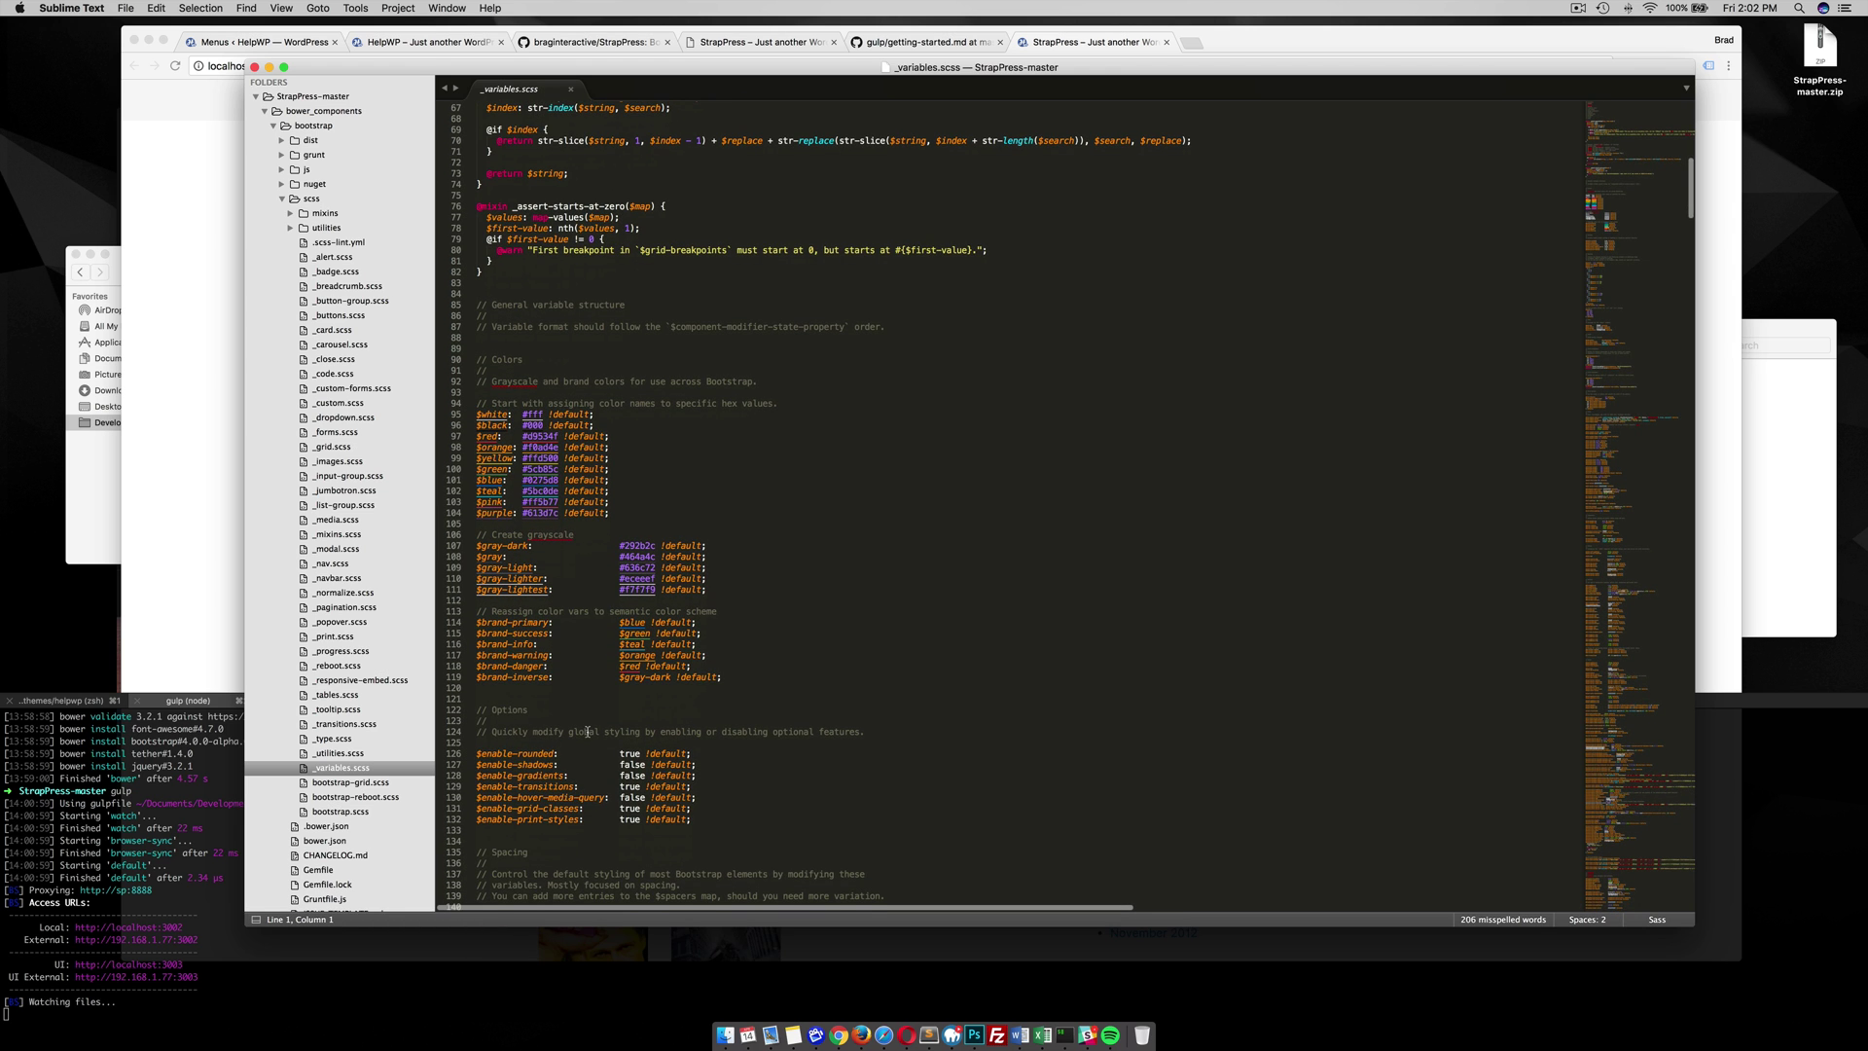
pyautogui.click(218, 459)
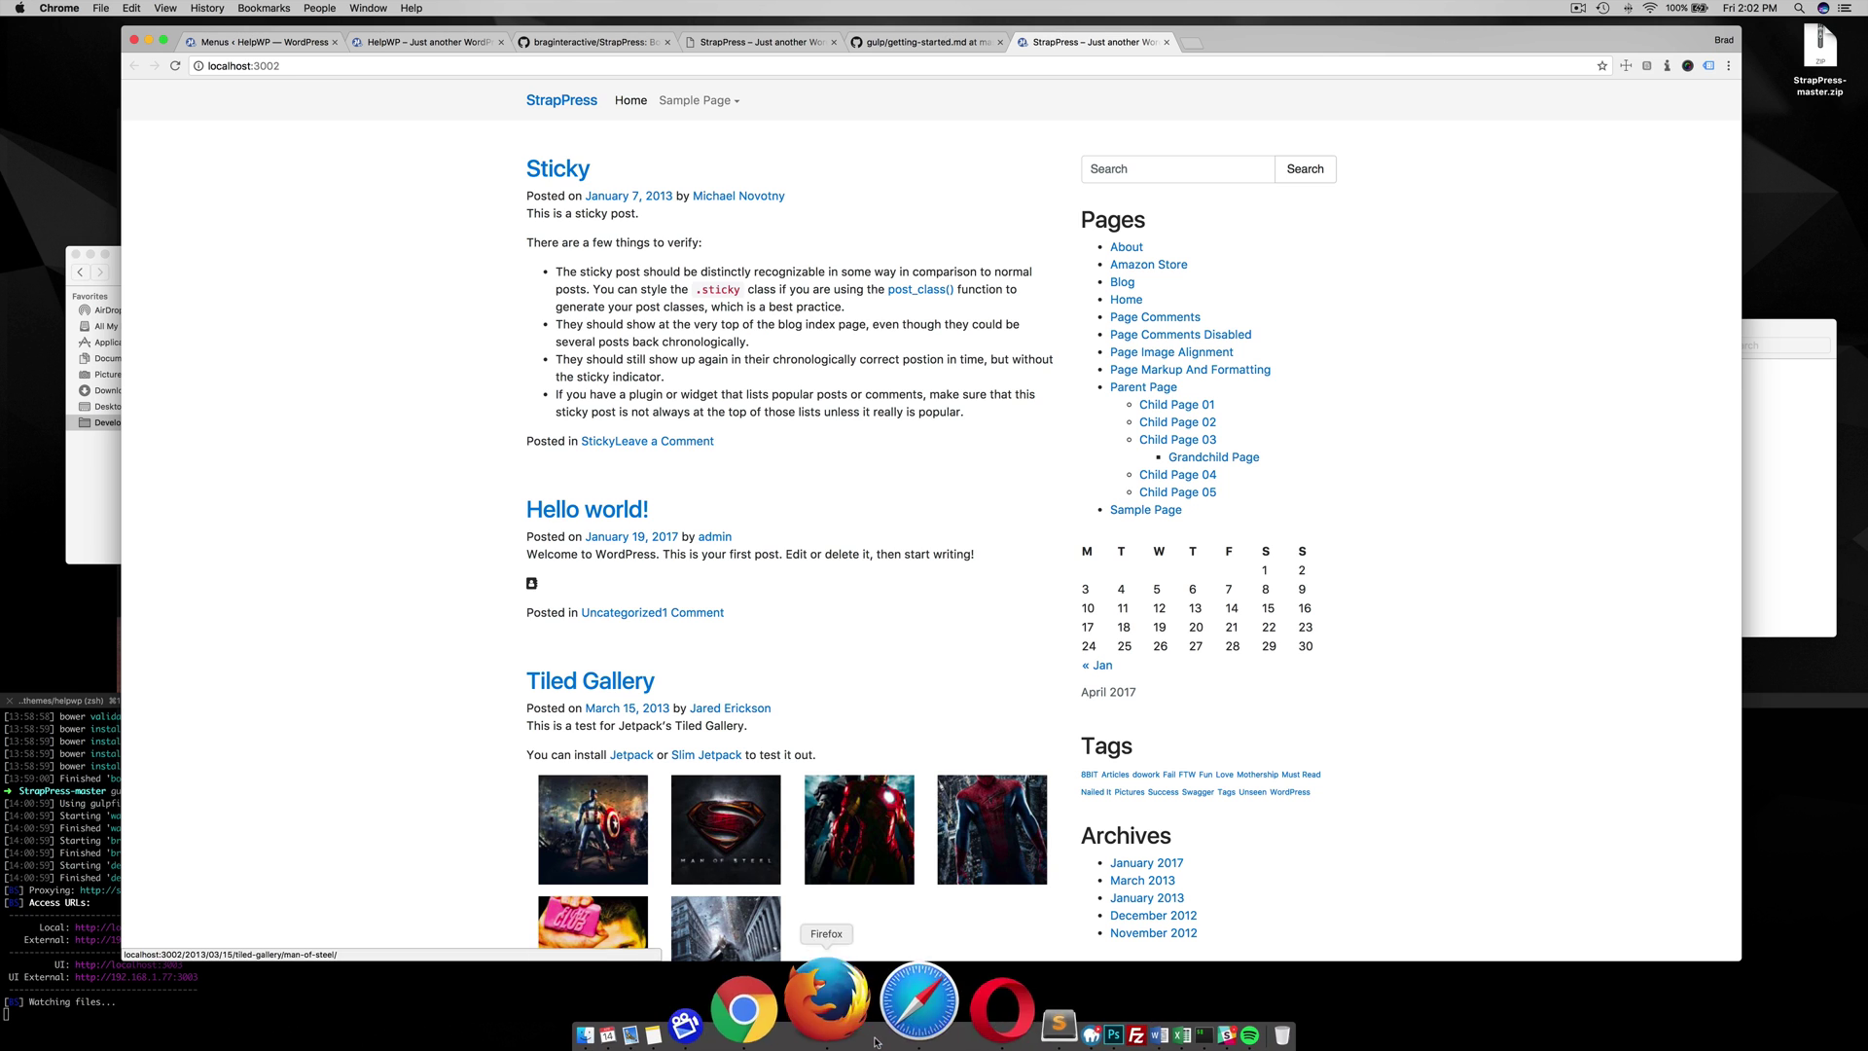
pyautogui.click(878, 1007)
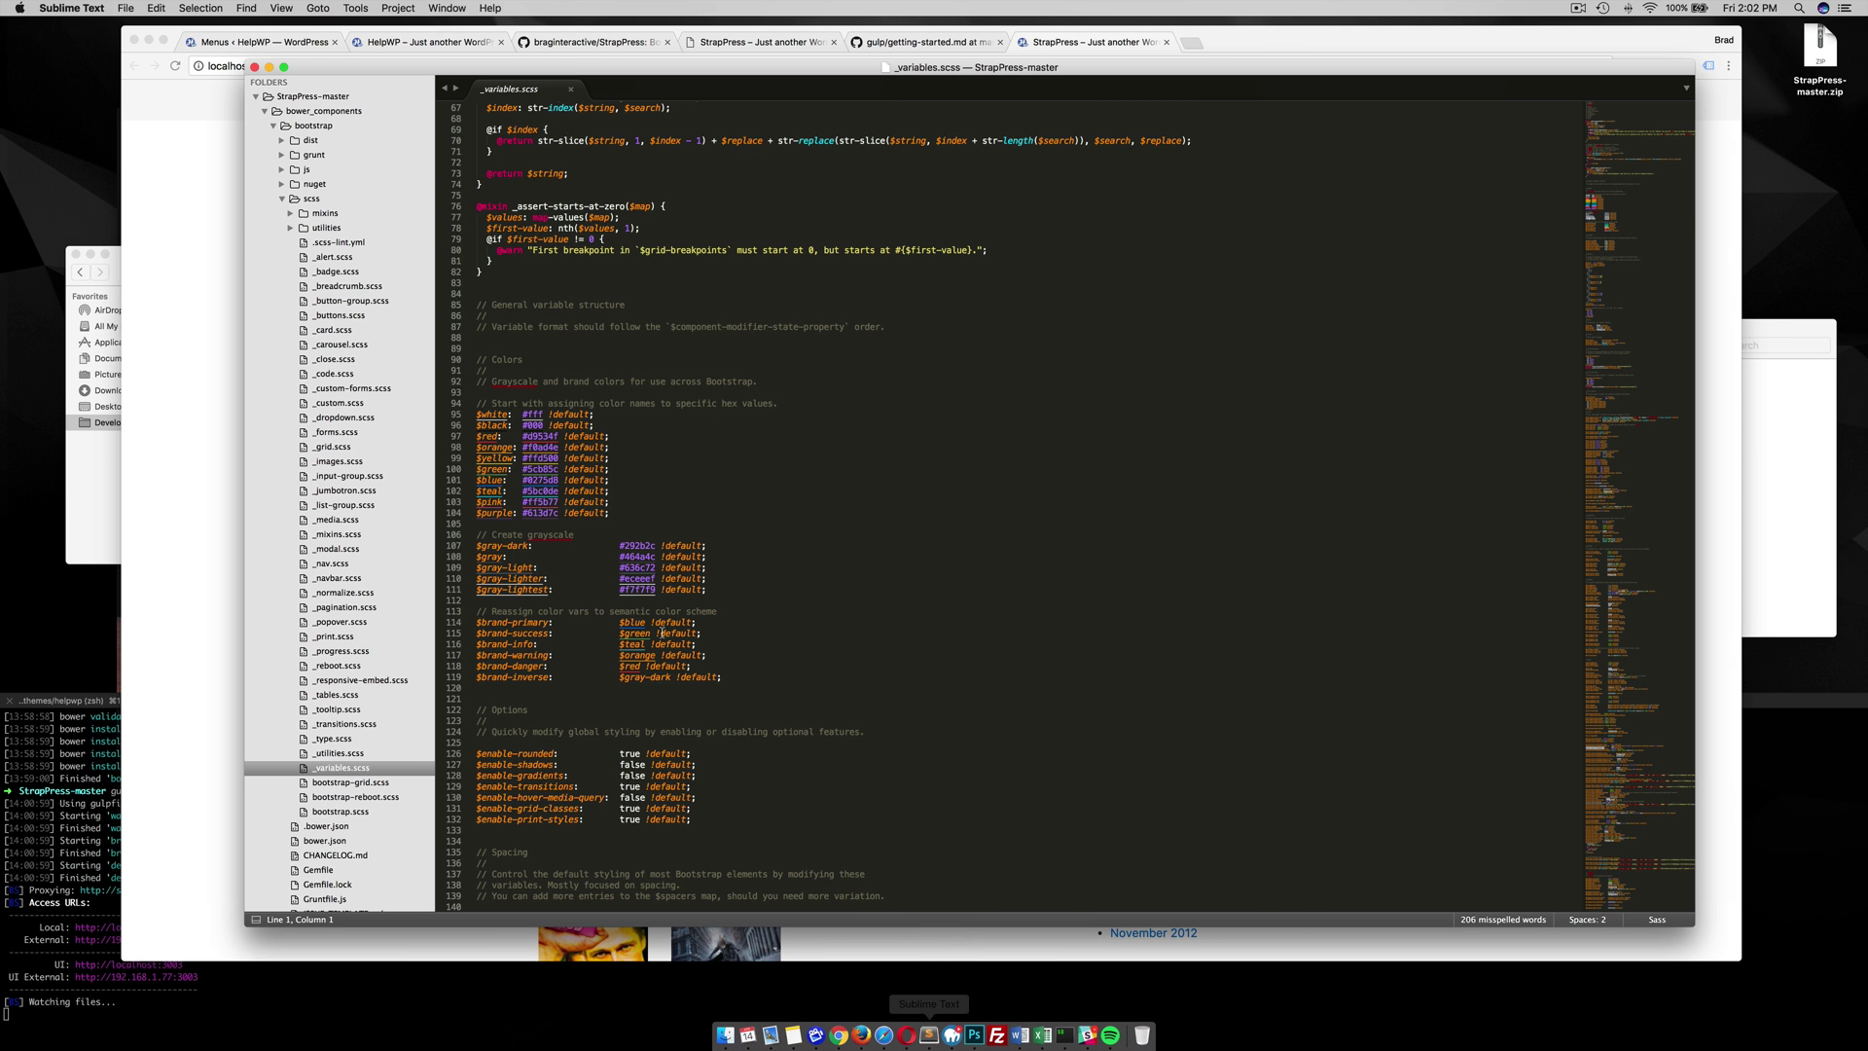
# Find the Links section and copy the $link-color variable name from line 194.
pyautogui.scroll(-5, 759, 588)
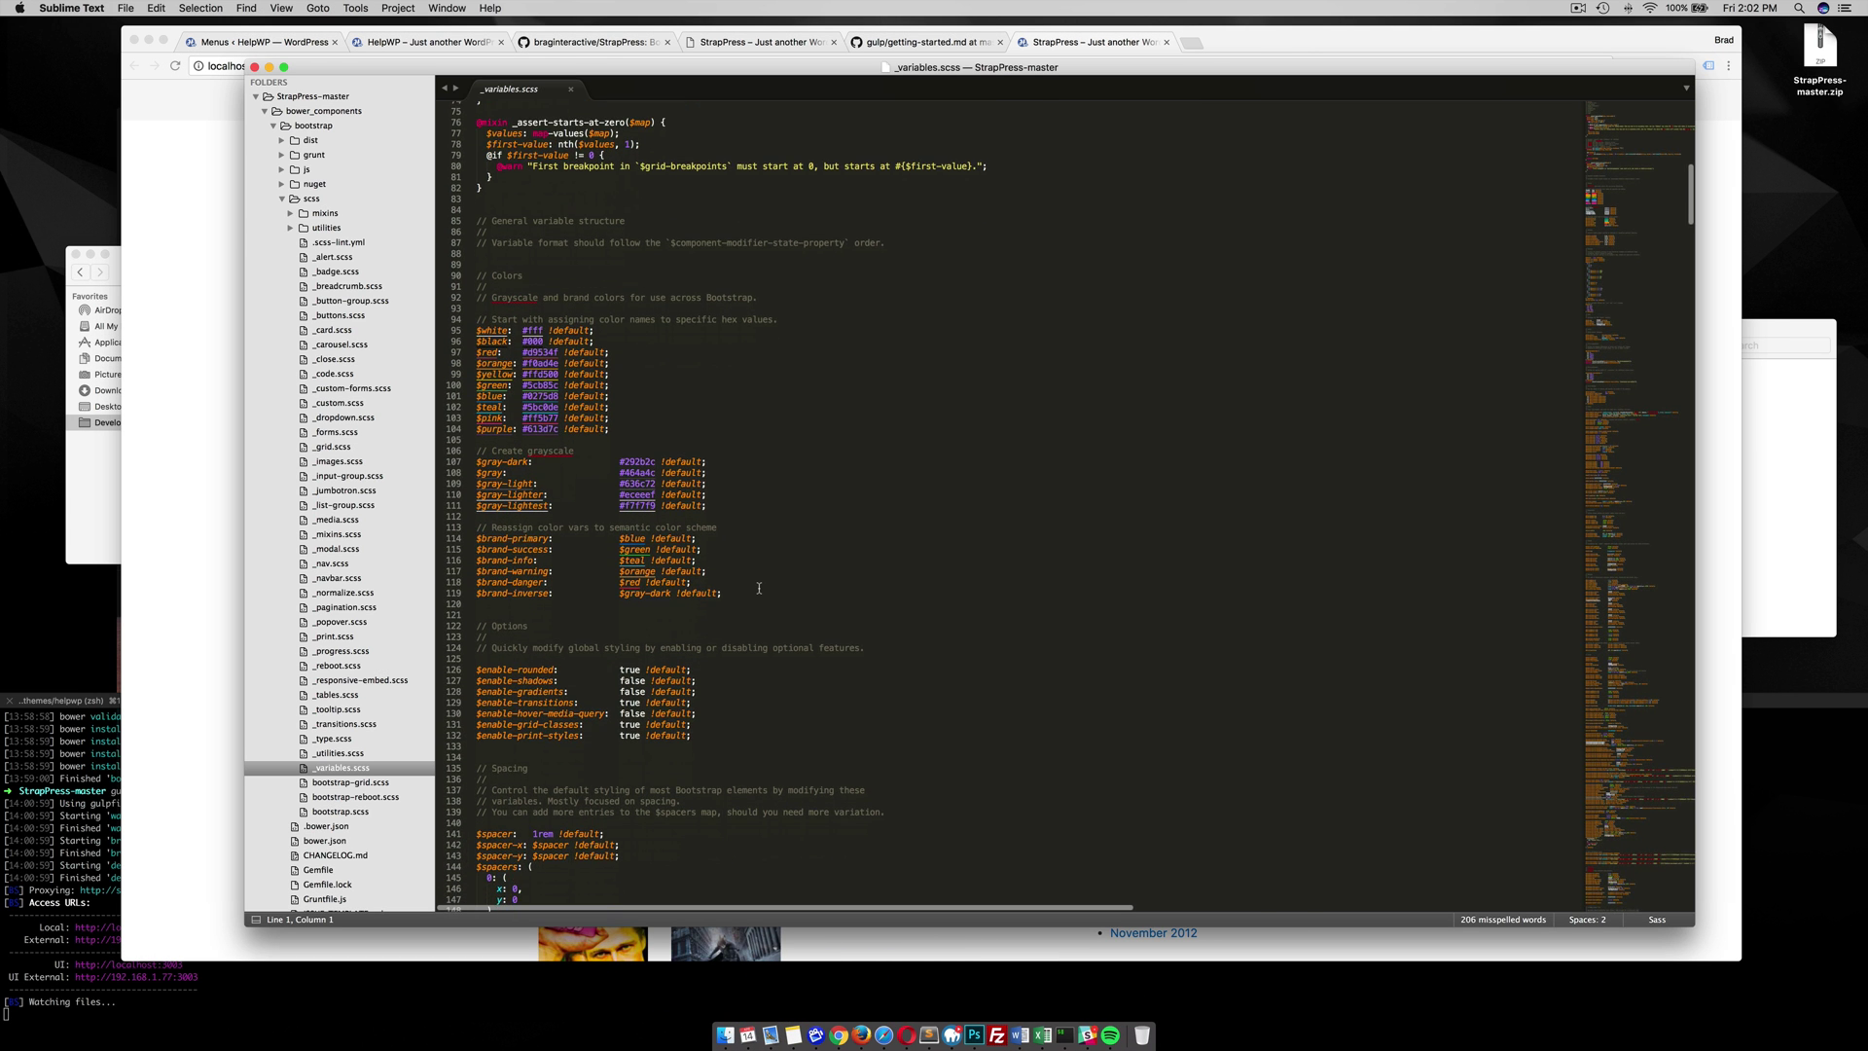
pyautogui.scroll(-10, 758, 588)
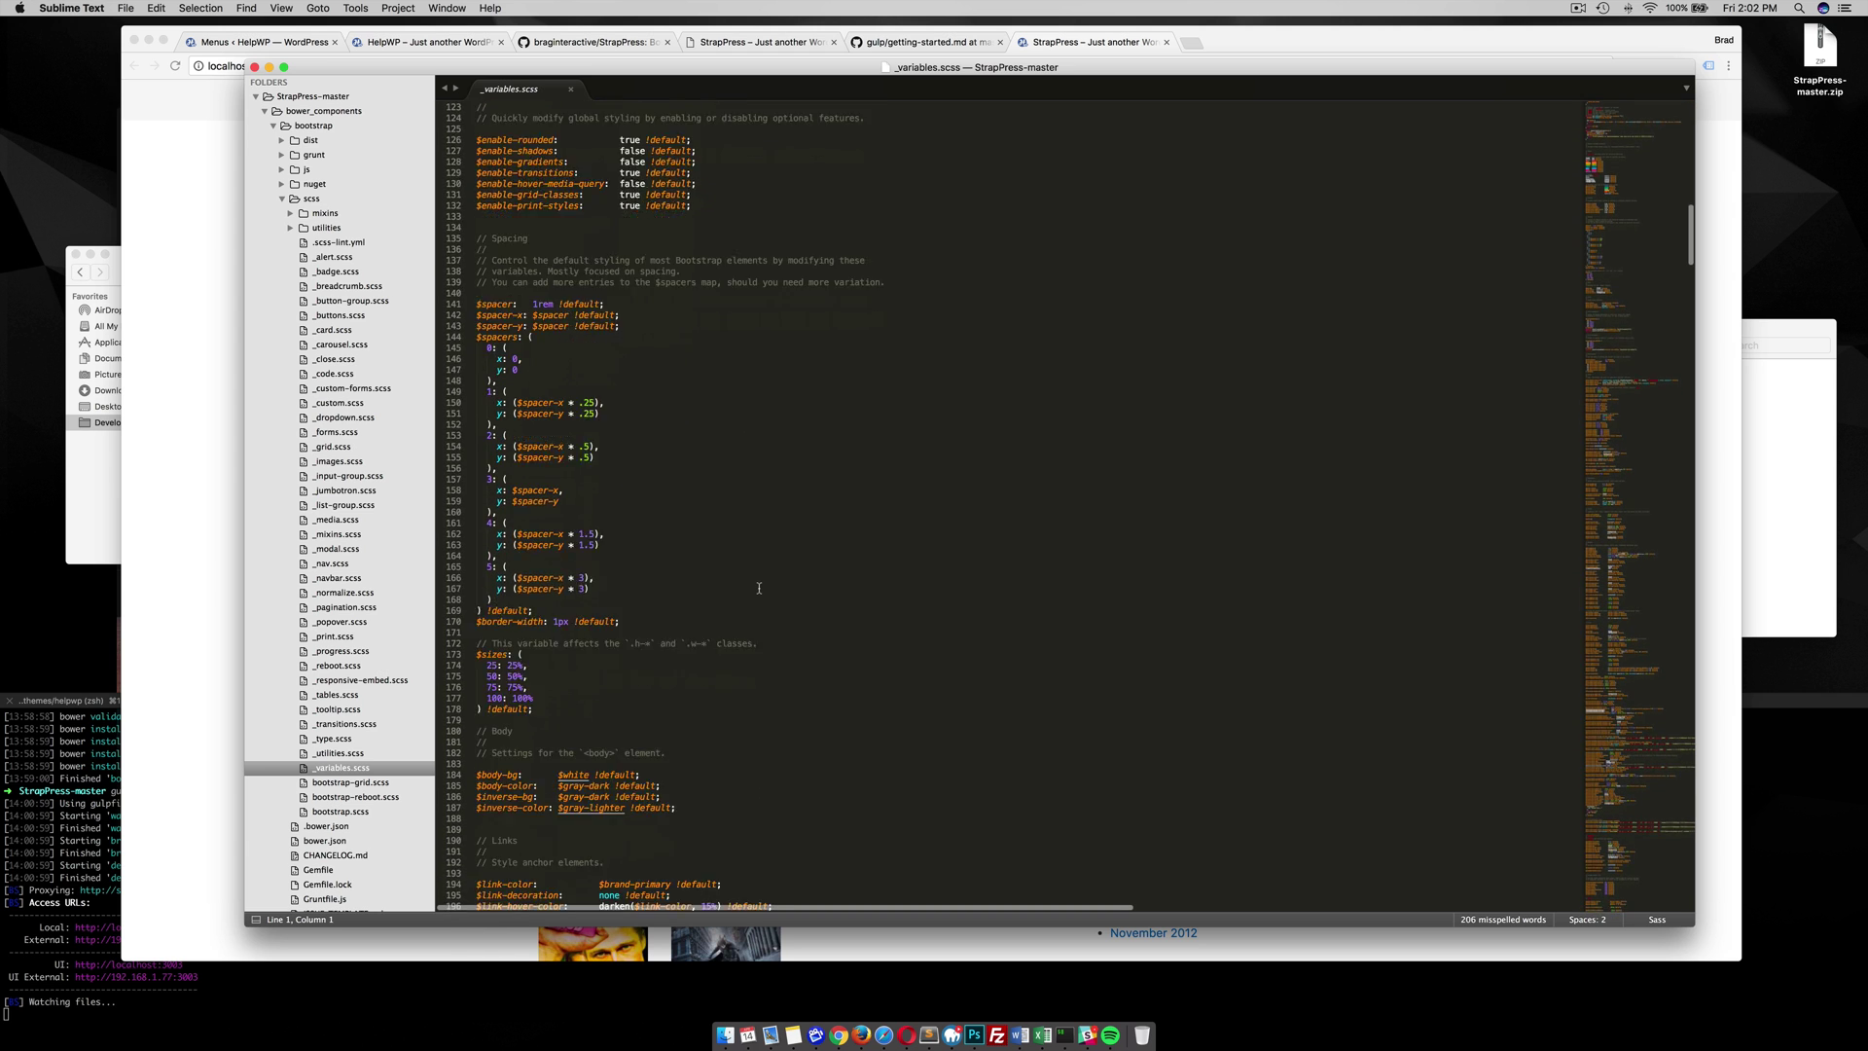
pyautogui.scroll(-2, 759, 587)
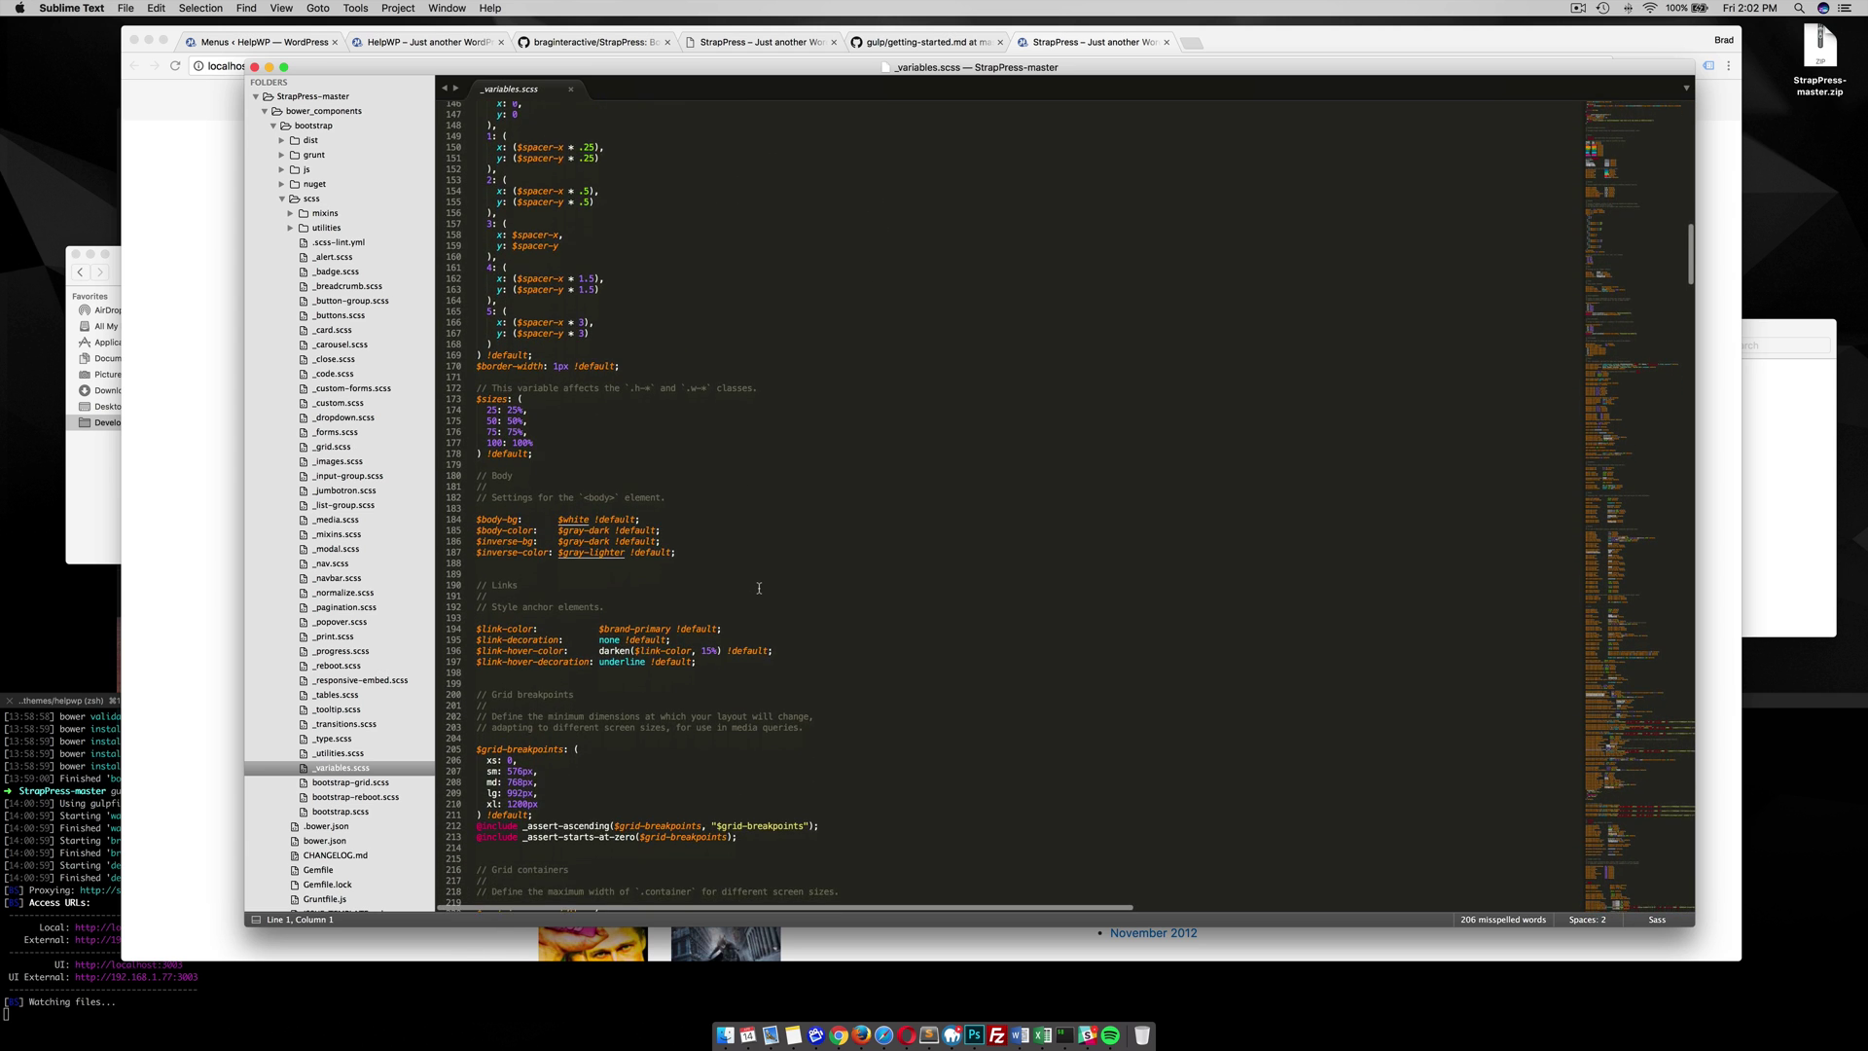
pyautogui.scroll(-1, 759, 587)
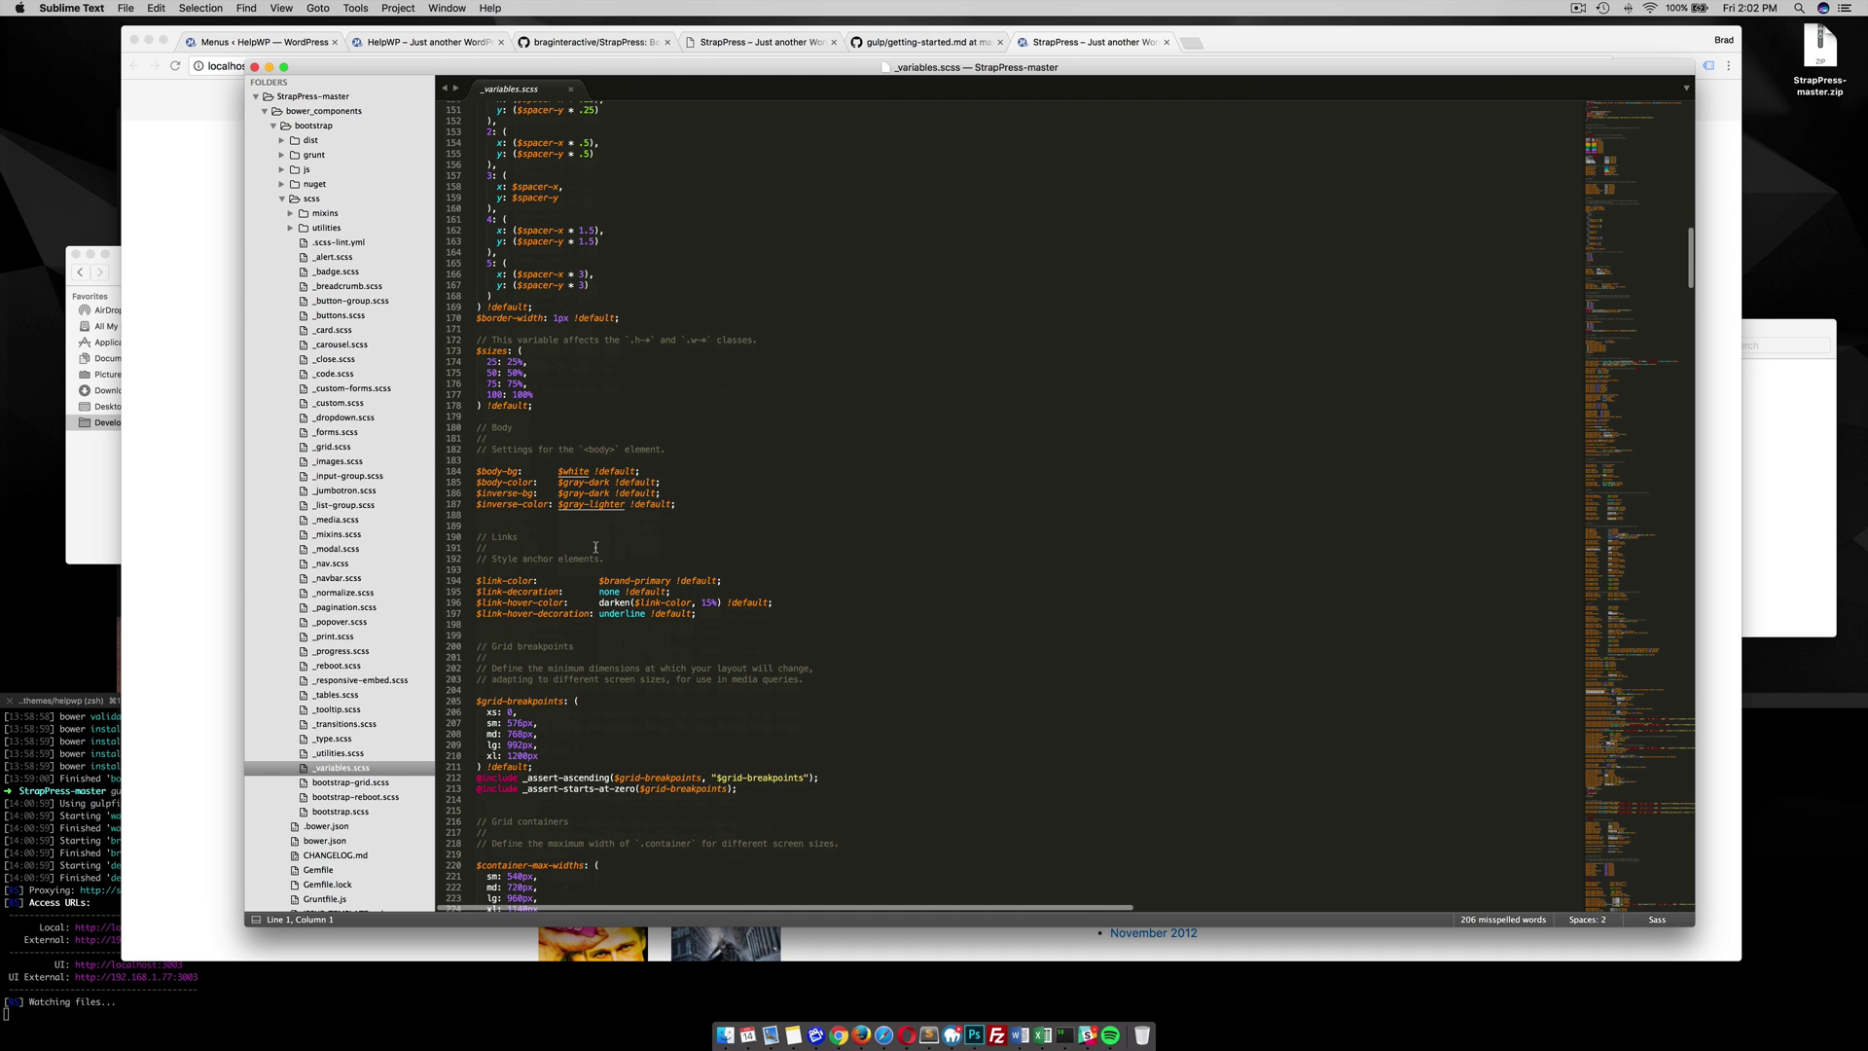
pyautogui.scroll(10, 596, 547)
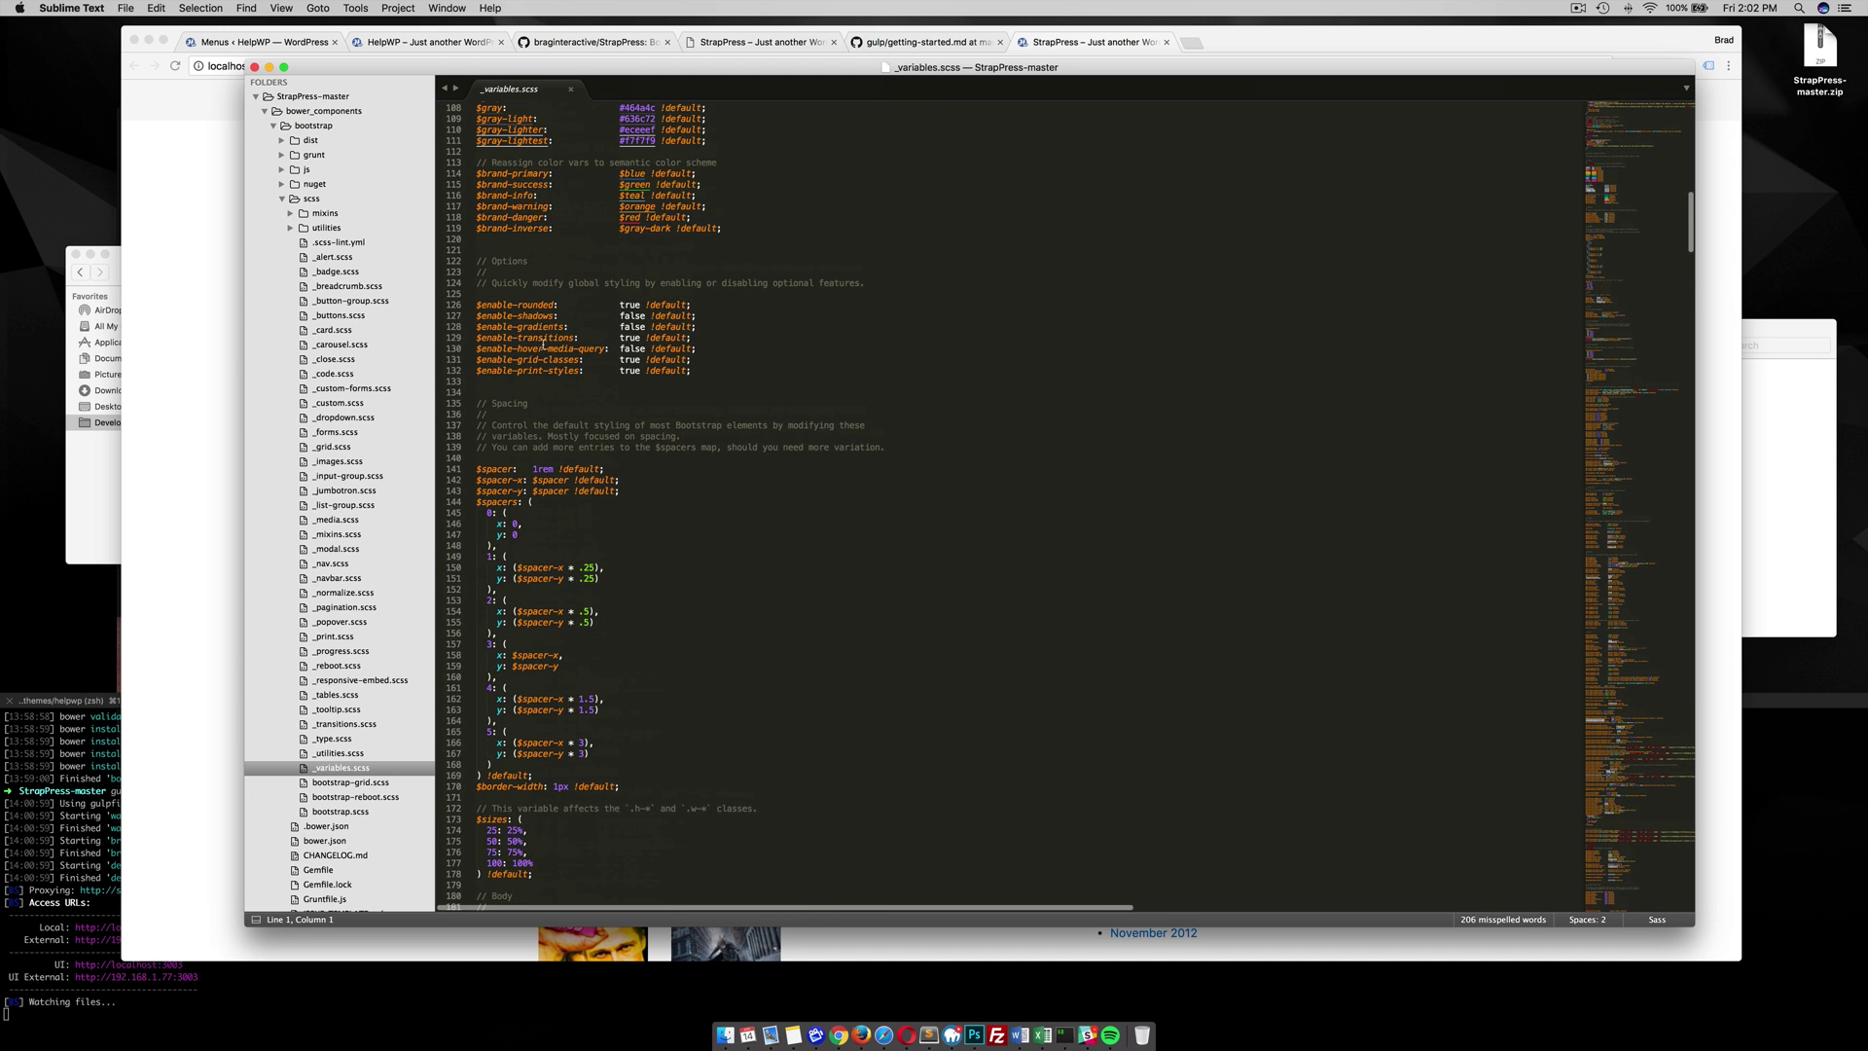
pyautogui.scroll(2, 554, 311)
pyautogui.scroll(-8, 630, 267)
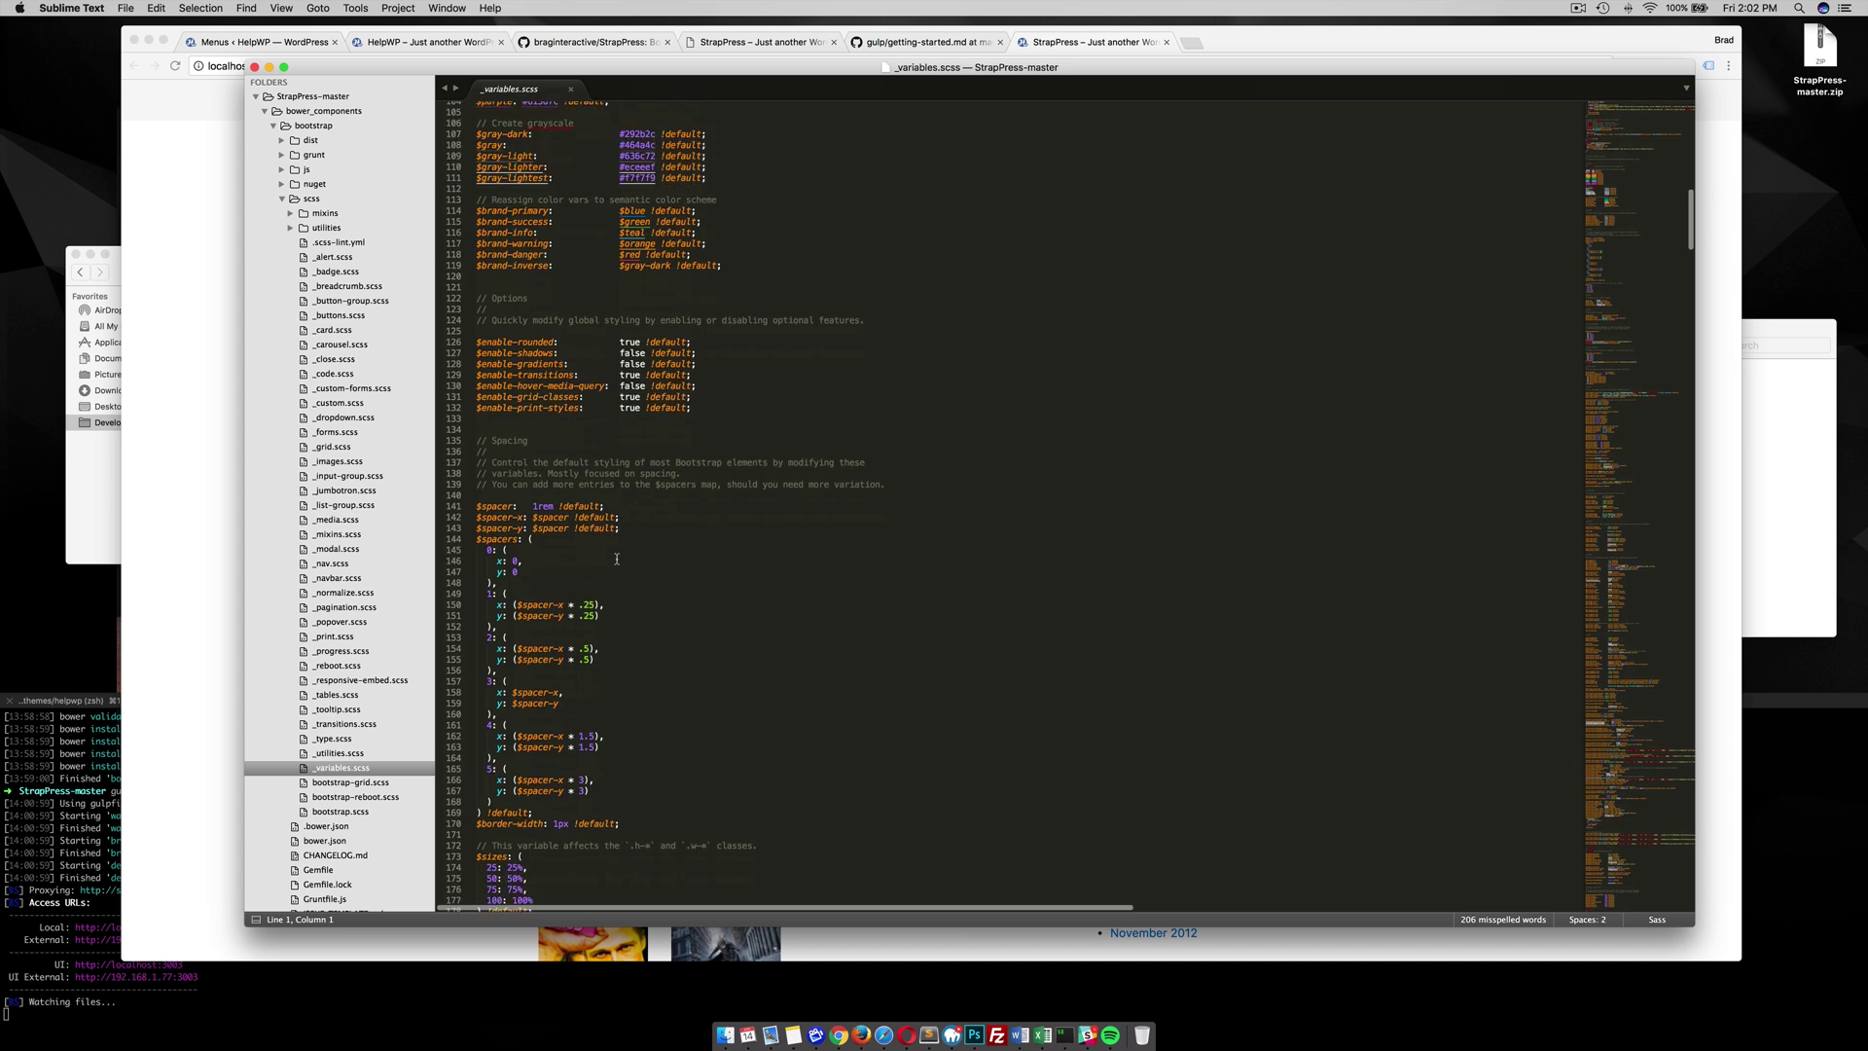
pyautogui.moveTo(534, 760); pyautogui.dragTo(476, 763)
pyautogui.press('super+c')
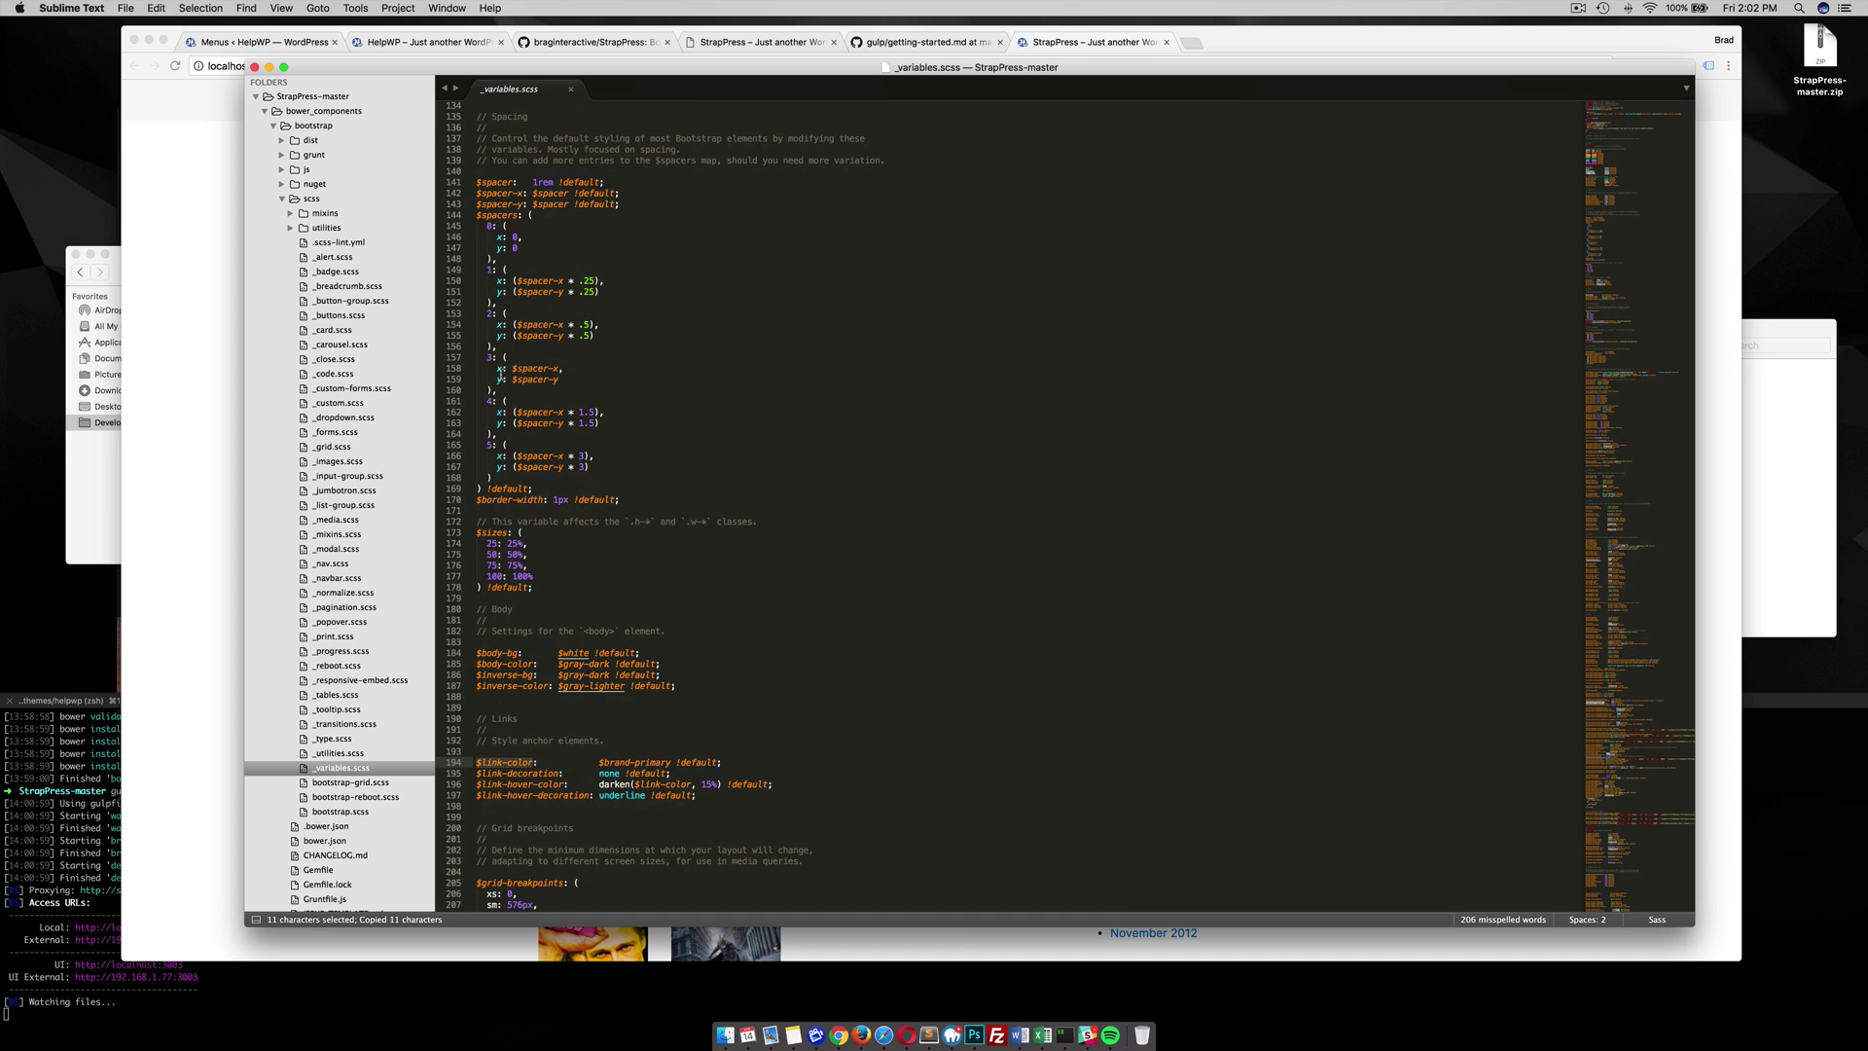
pyautogui.scroll(-15, 343, 686)
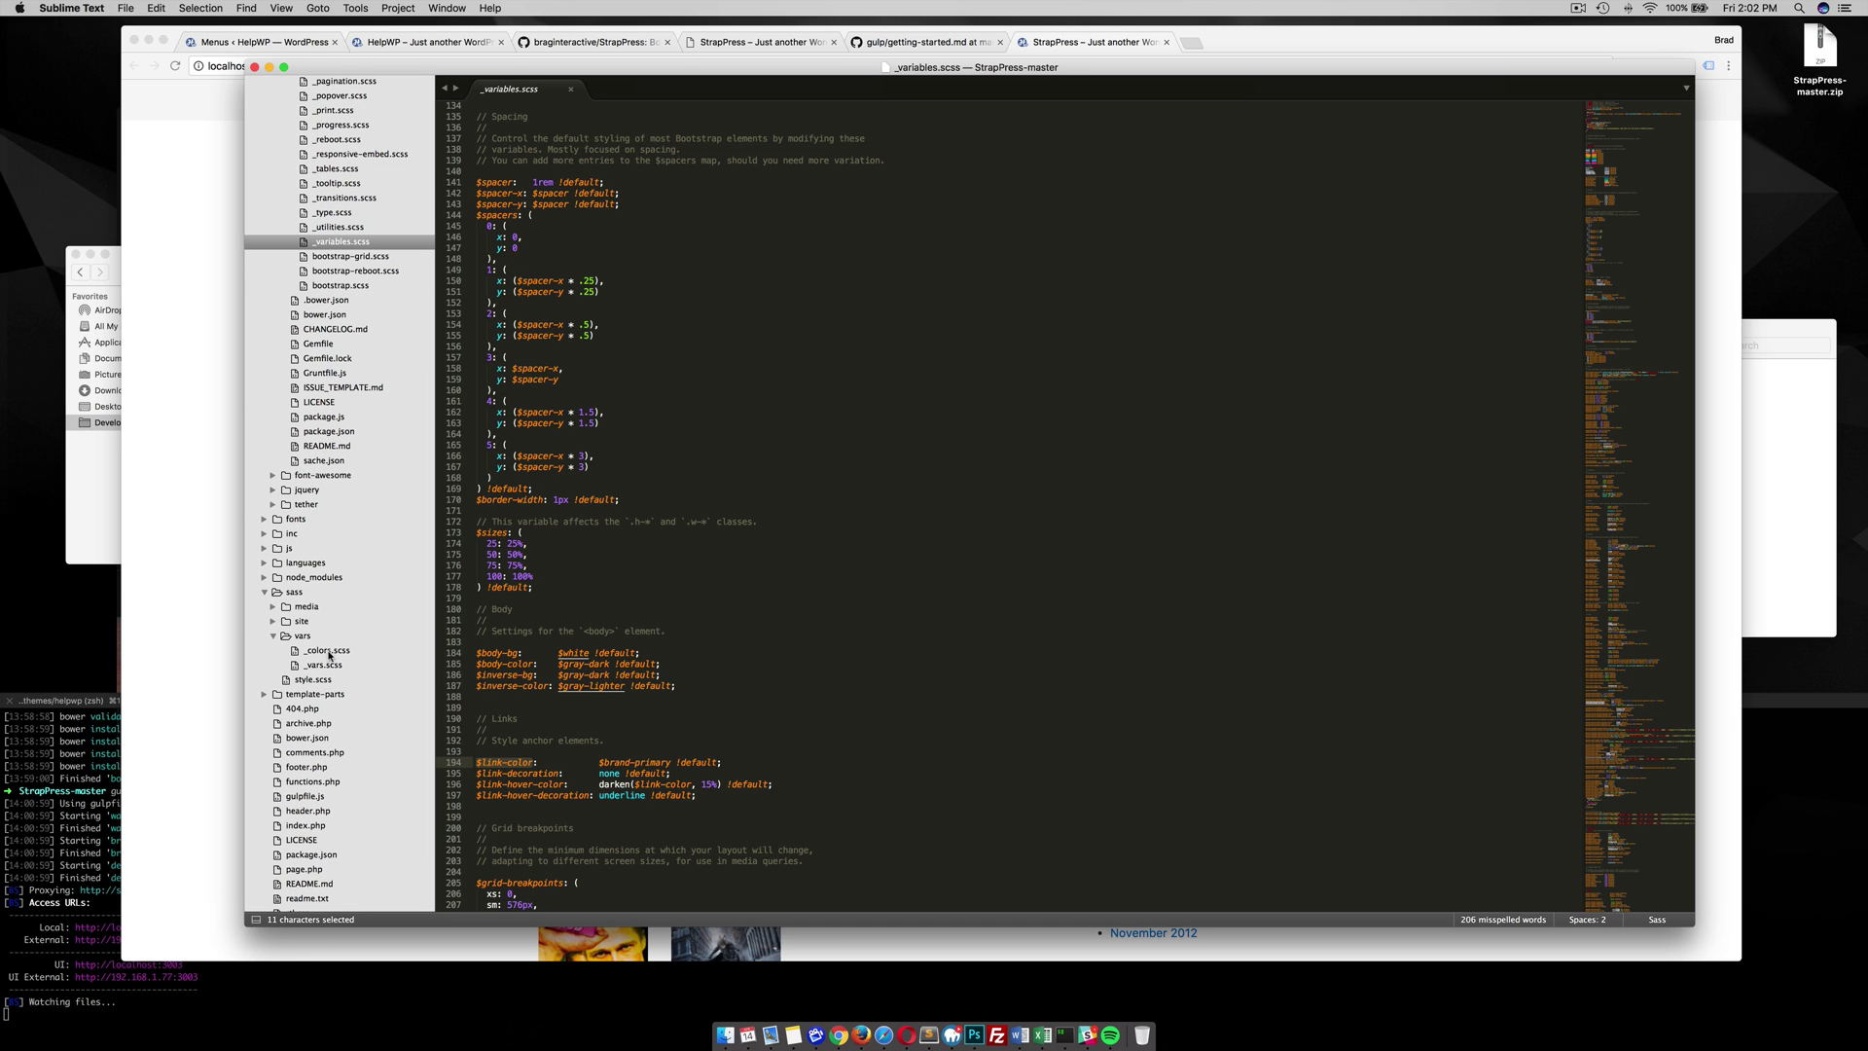
# Add '$link-color: black;' below the font path line in _vars.scss and save it.
pyautogui.click(325, 666)
pyautogui.click(631, 136)
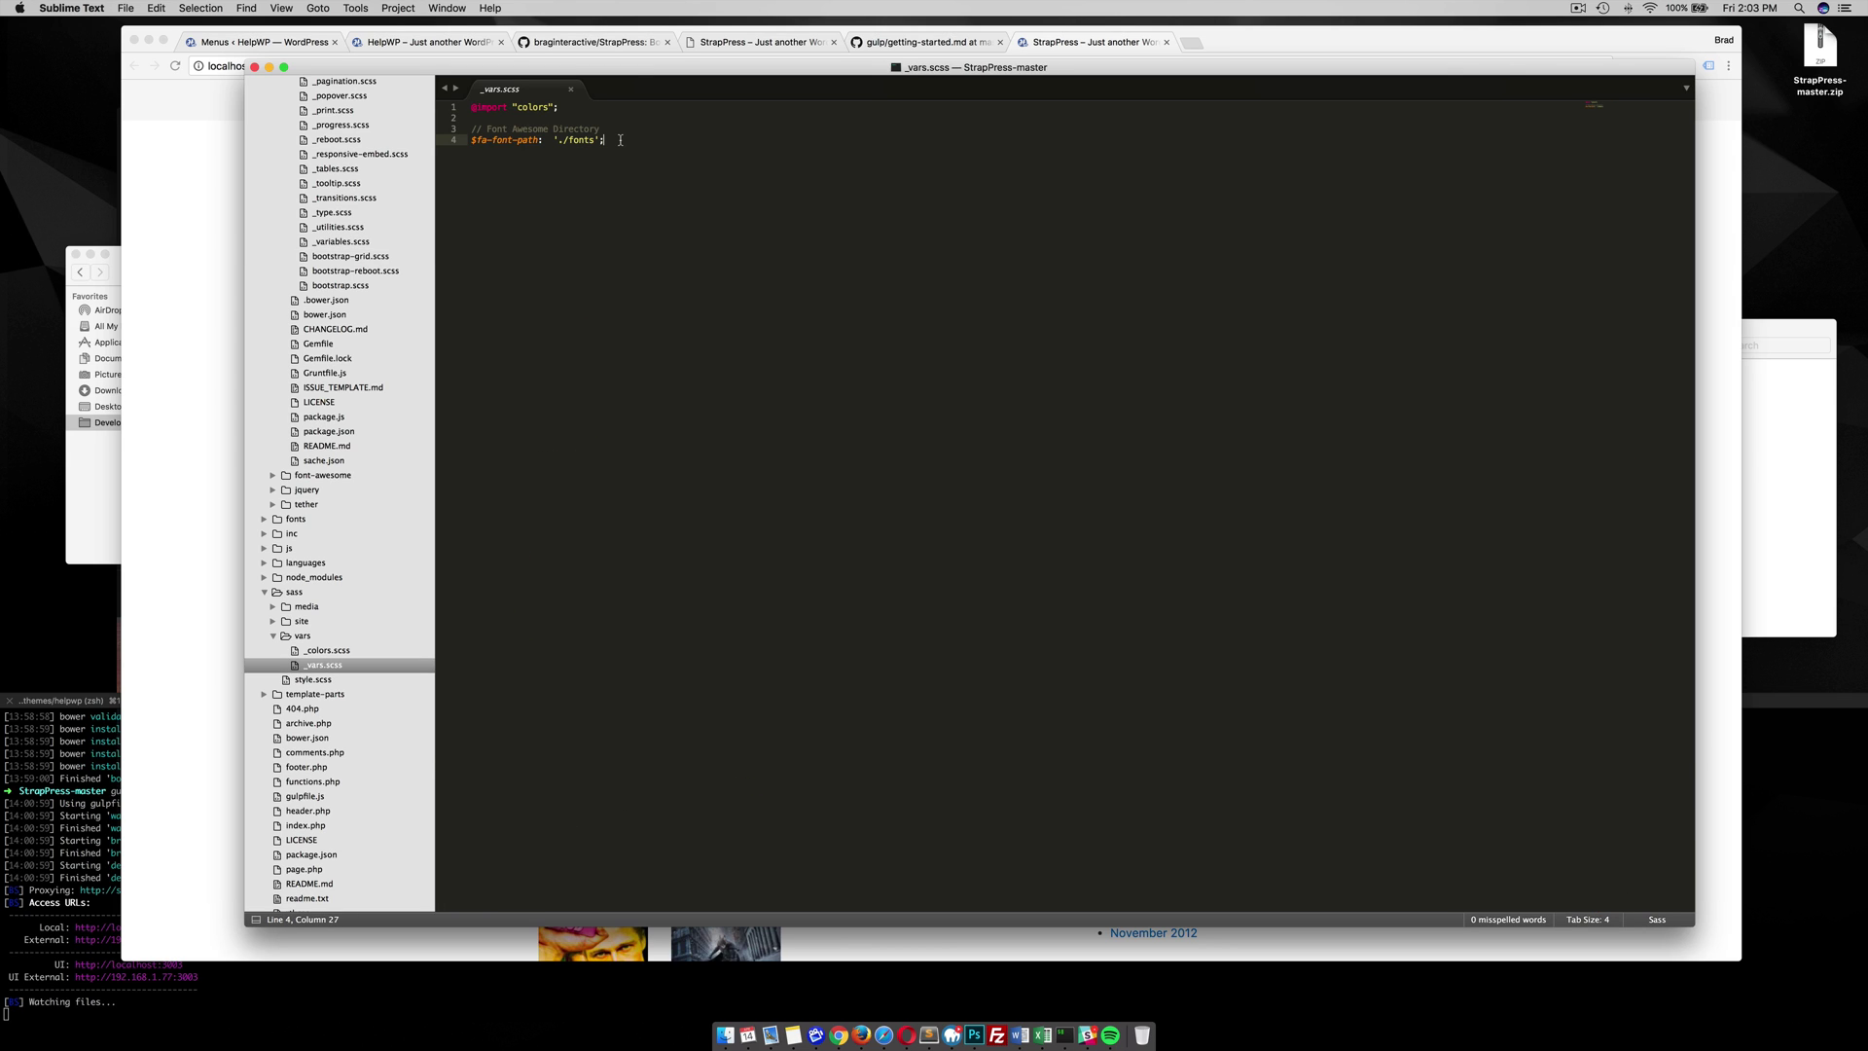
pyautogui.press('Return')
pyautogui.press('Return')
pyautogui.press('Return')
pyautogui.write('$link-color: bla')
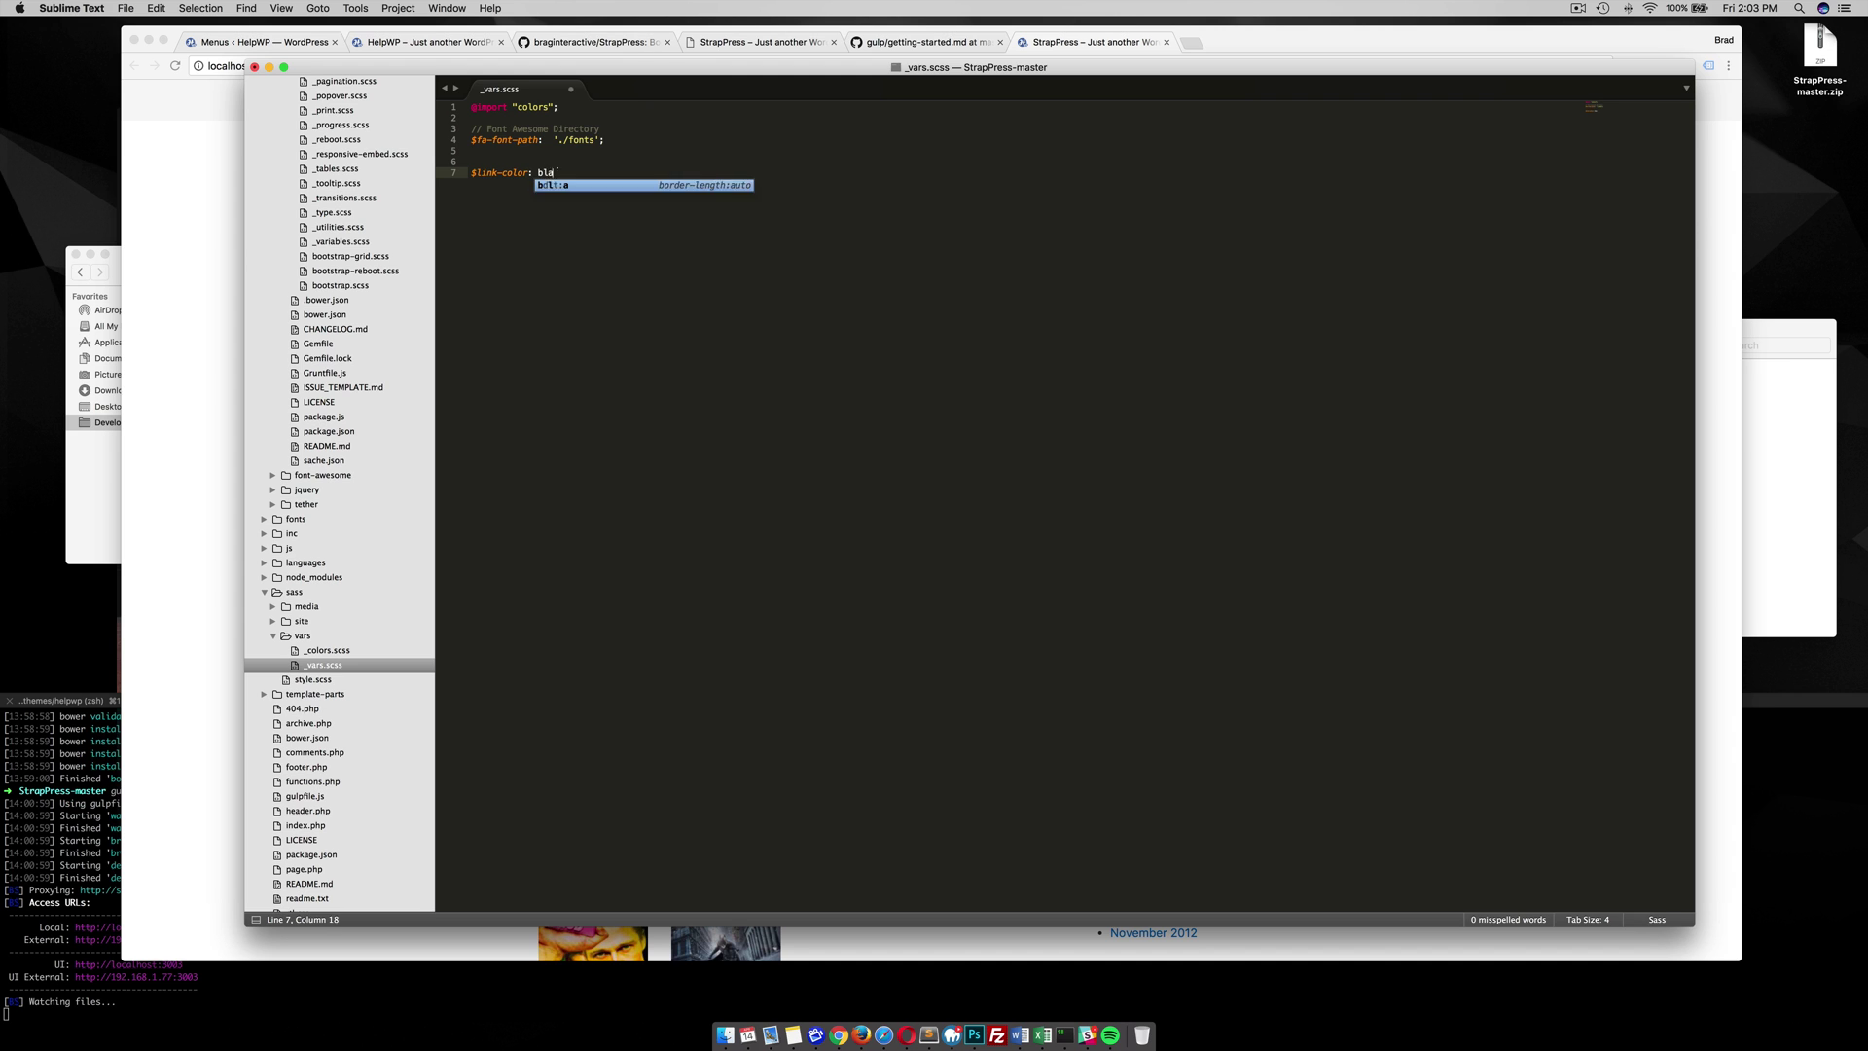
pyautogui.write('ck;')
pyautogui.press('super+s')
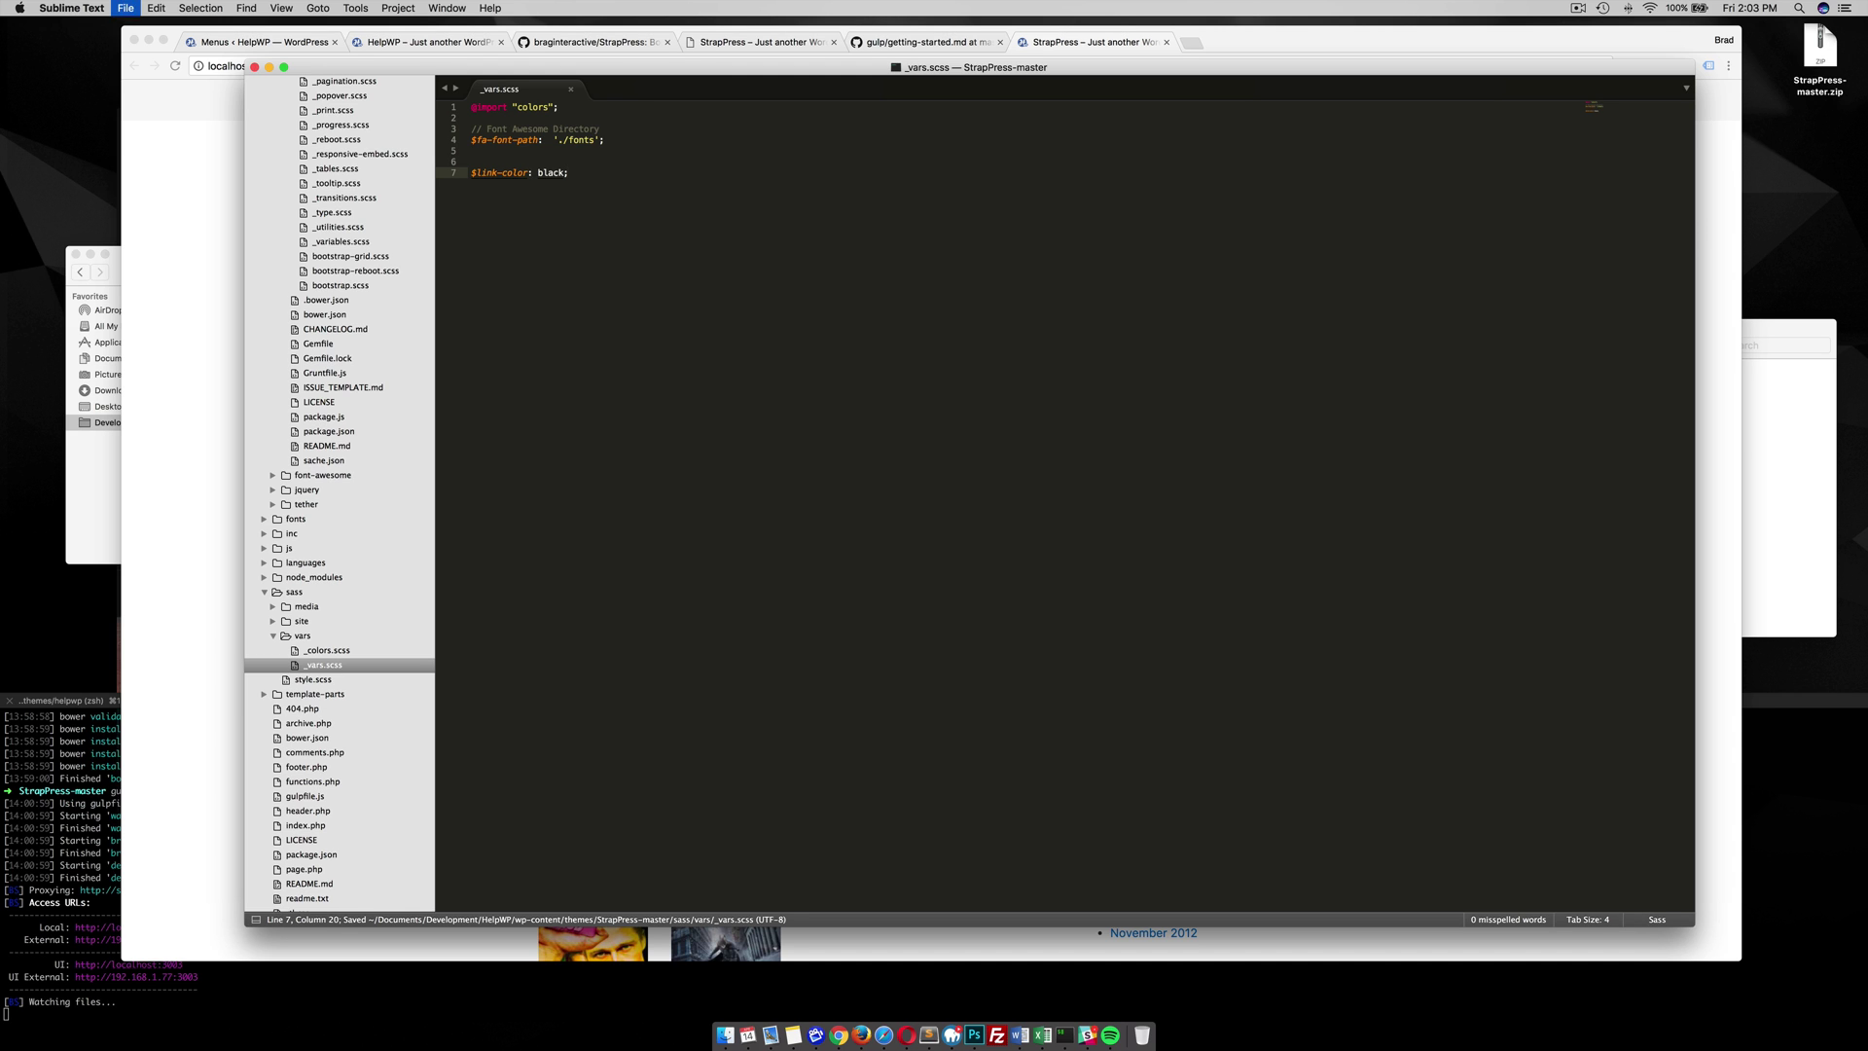
# Reload the localhost:3004 site and inspect the Sticky post title link in Chrome DevTools.
pyautogui.click(83, 991)
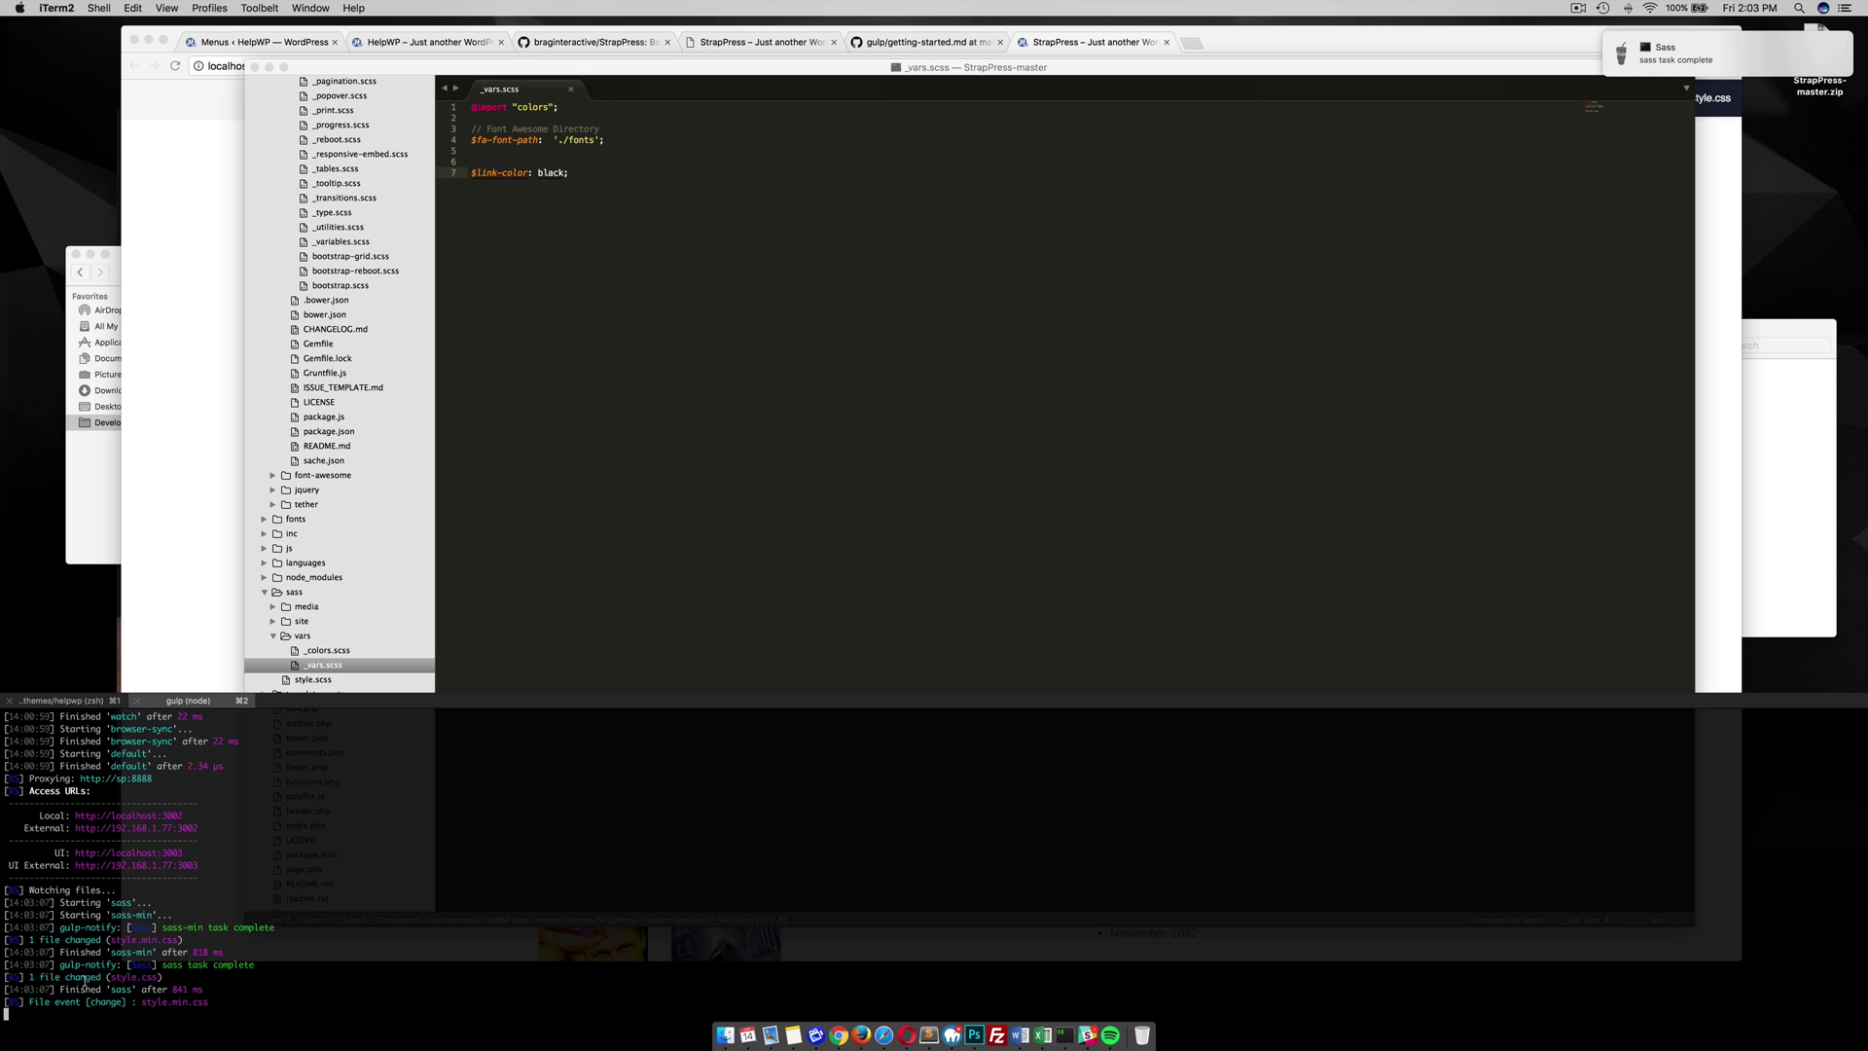
pyautogui.click(155, 452)
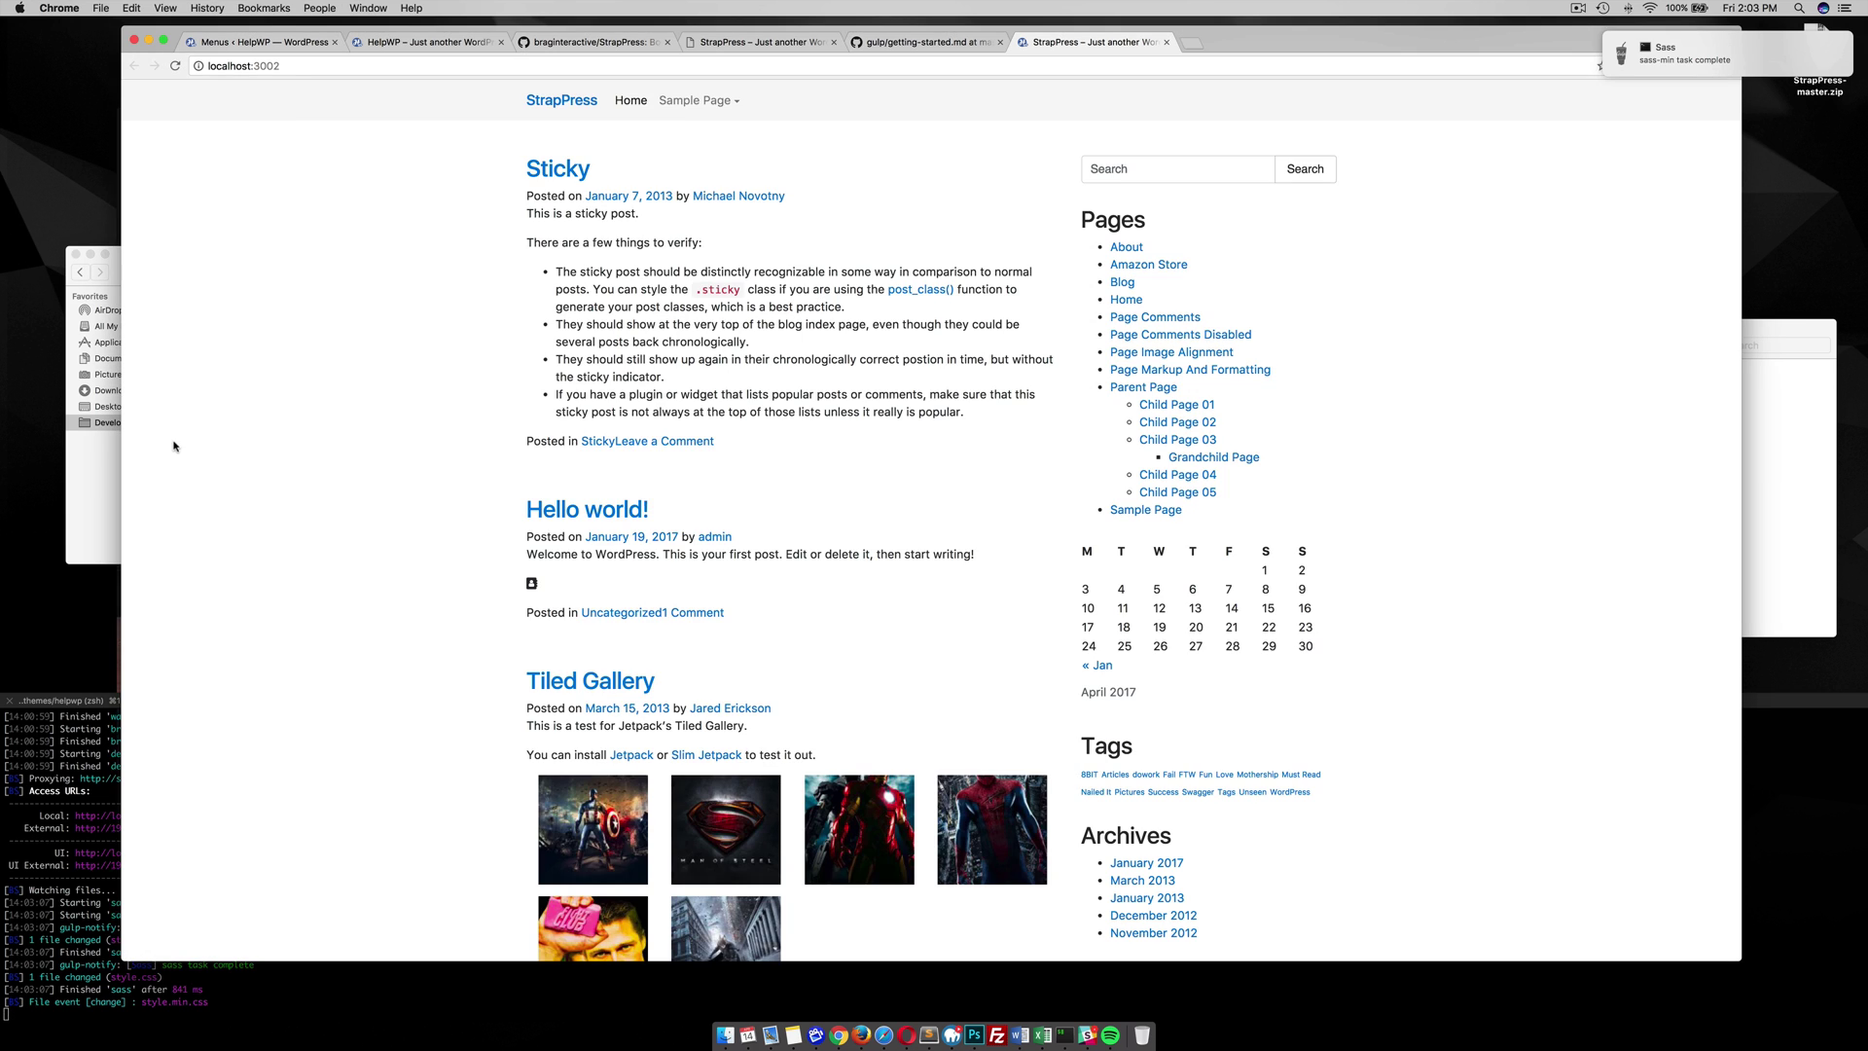
pyautogui.click(176, 65)
pyautogui.rightClick(551, 177)
pyautogui.click(588, 317)
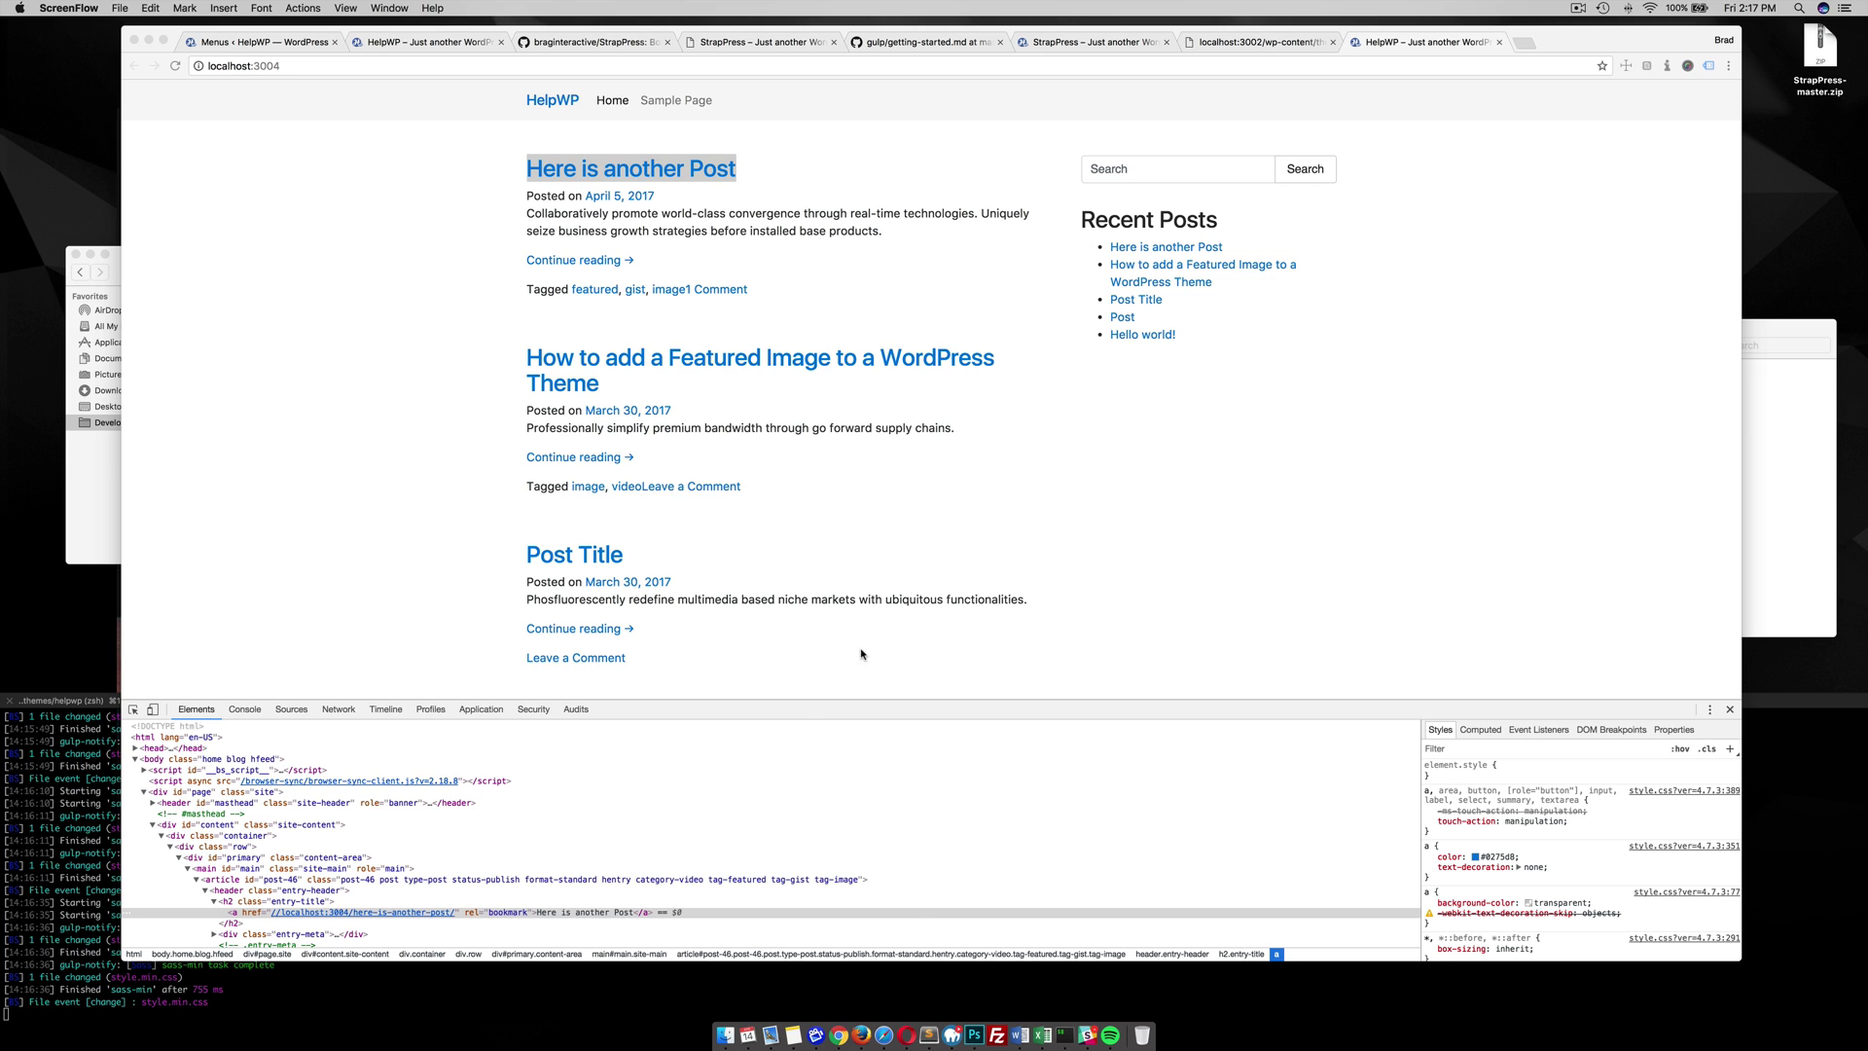
pyautogui.click(936, 1039)
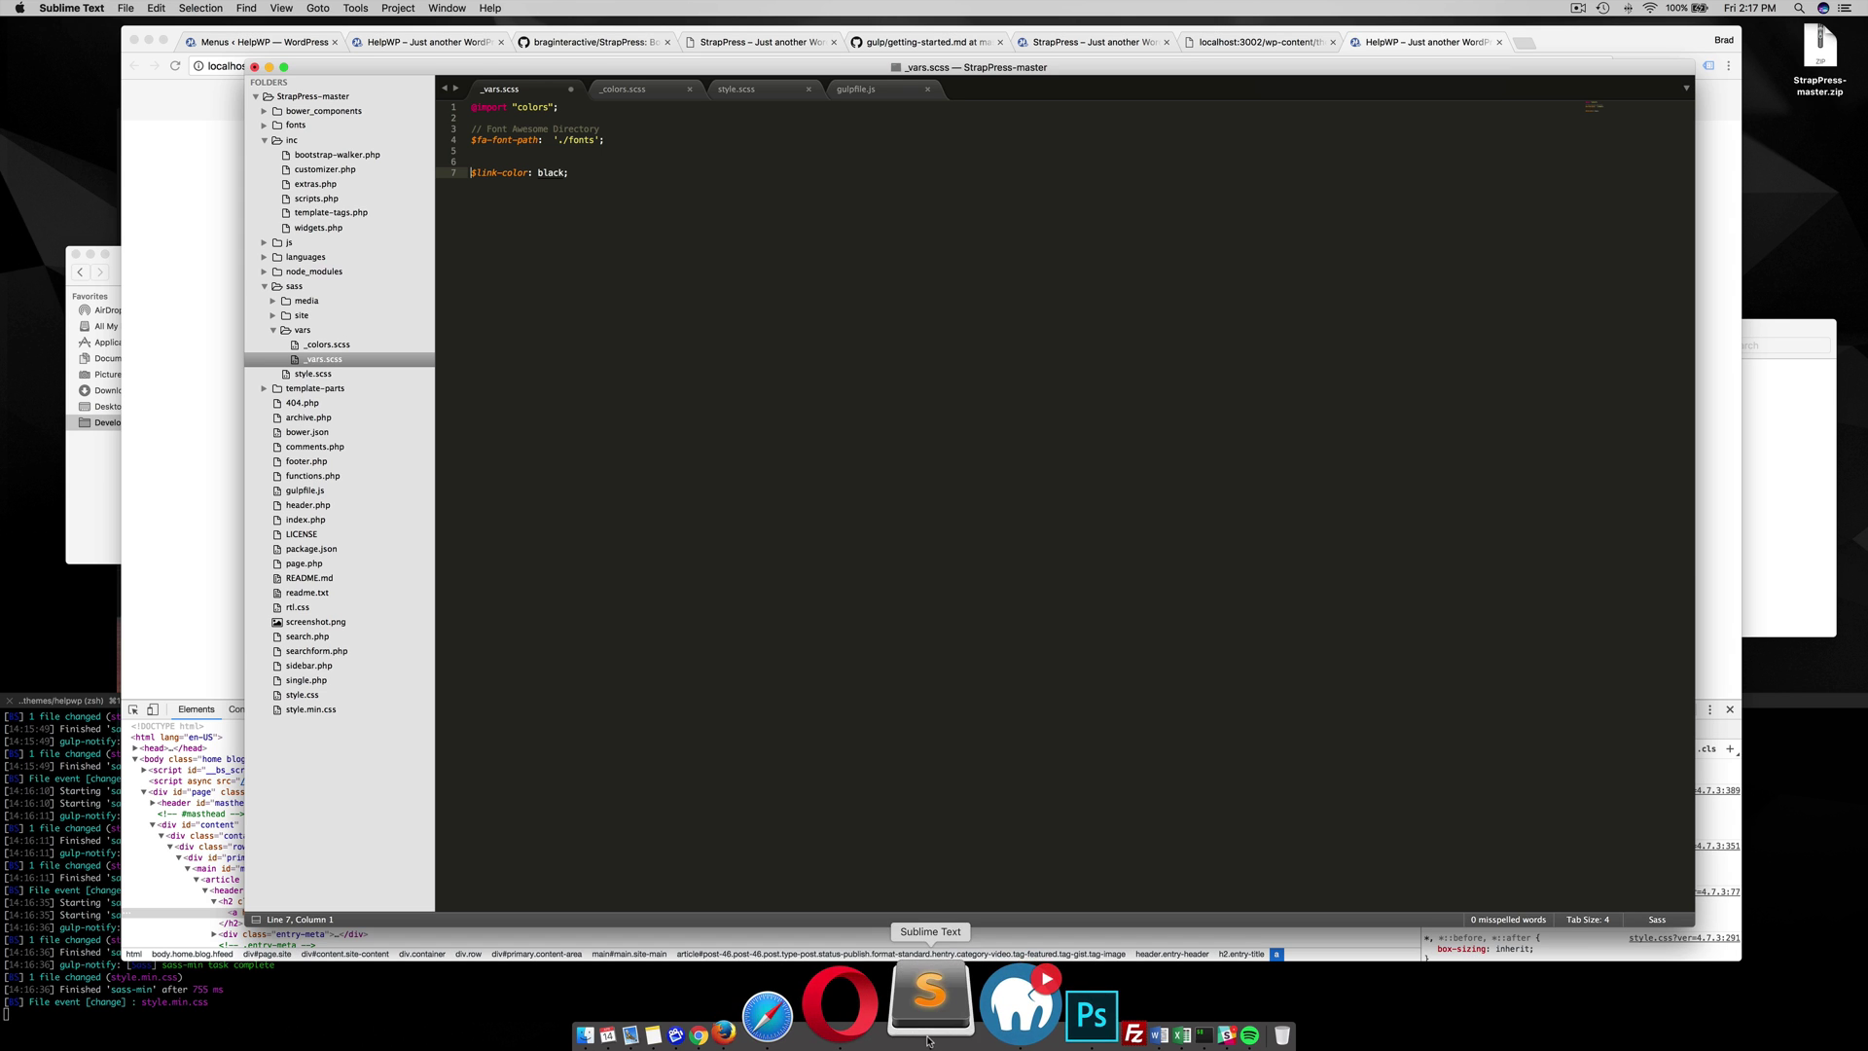
pyautogui.click(312, 490)
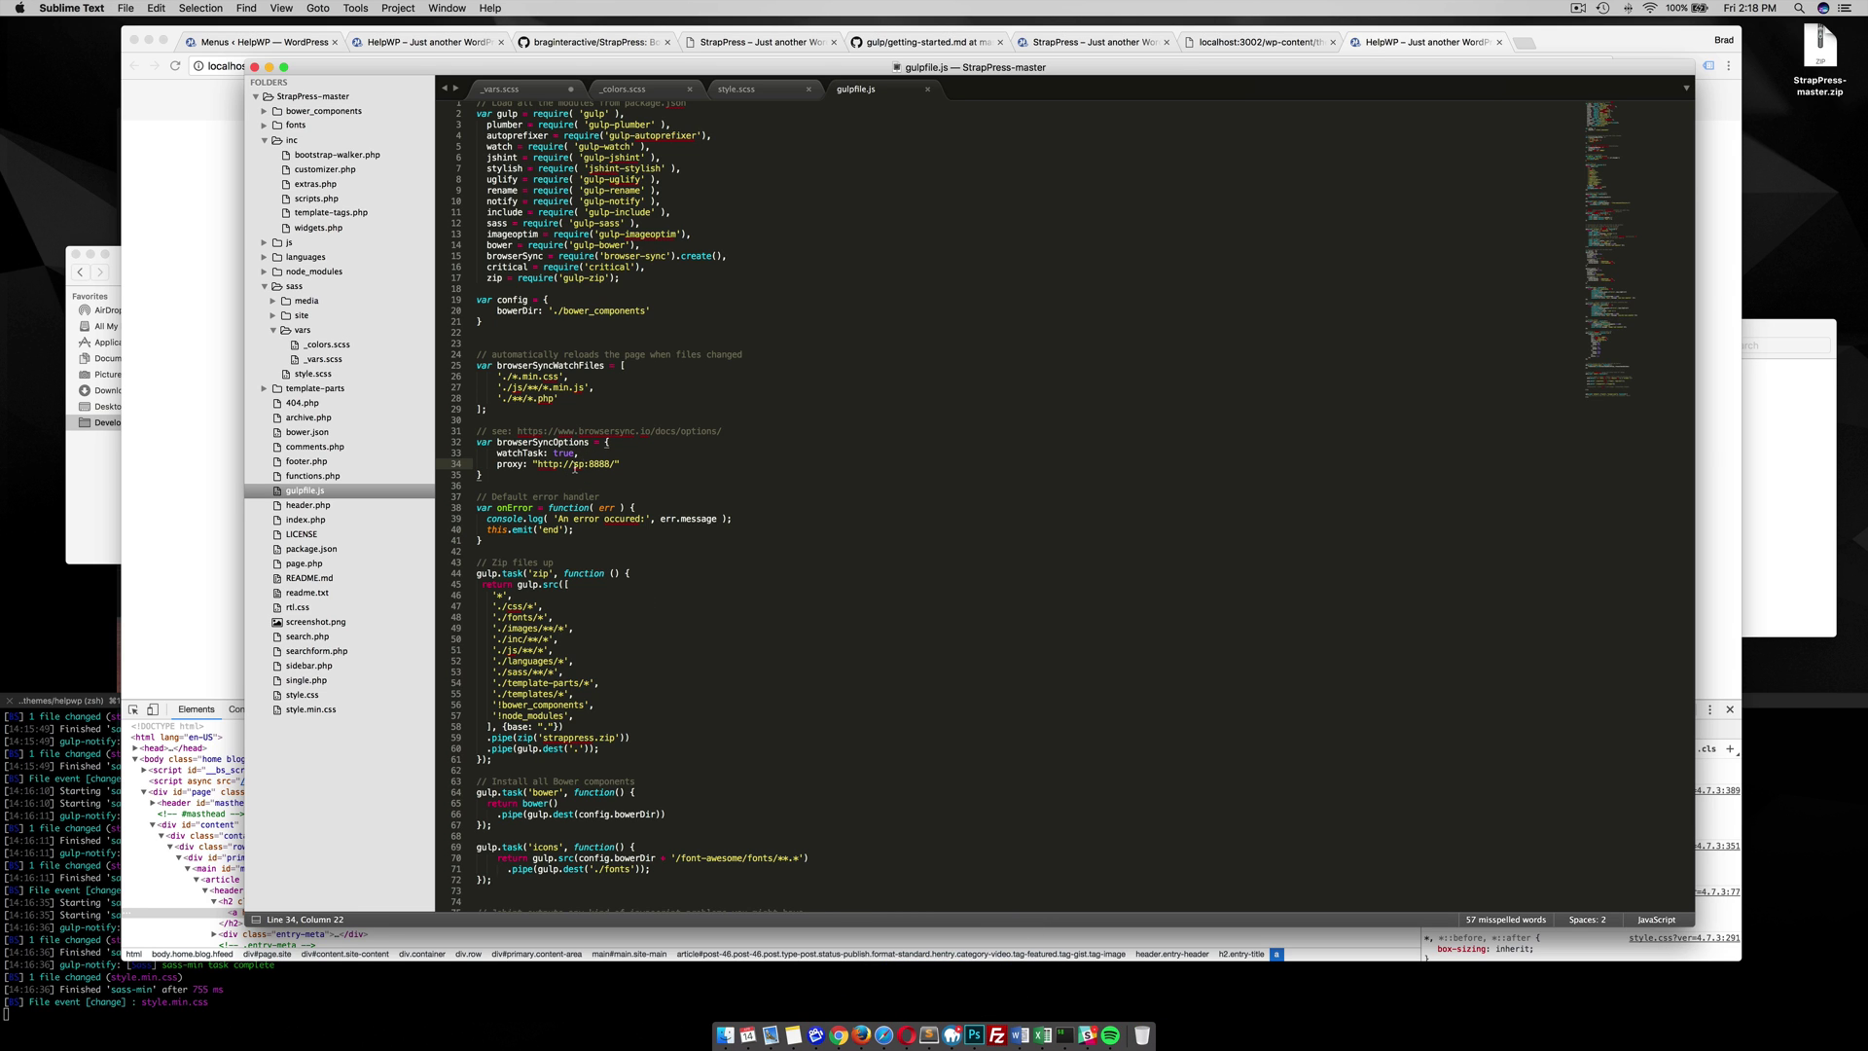
pyautogui.press('BackSpace')
pyautogui.press('BackSpace')
pyautogui.write('help')
pyautogui.press('super+s')
# Suspend the running gulp process with Ctrl+Z and rerun 'gulp' to serve on localhost:3006.
pyautogui.click(88, 893)
pyautogui.hotkey('ctrl', 'z')
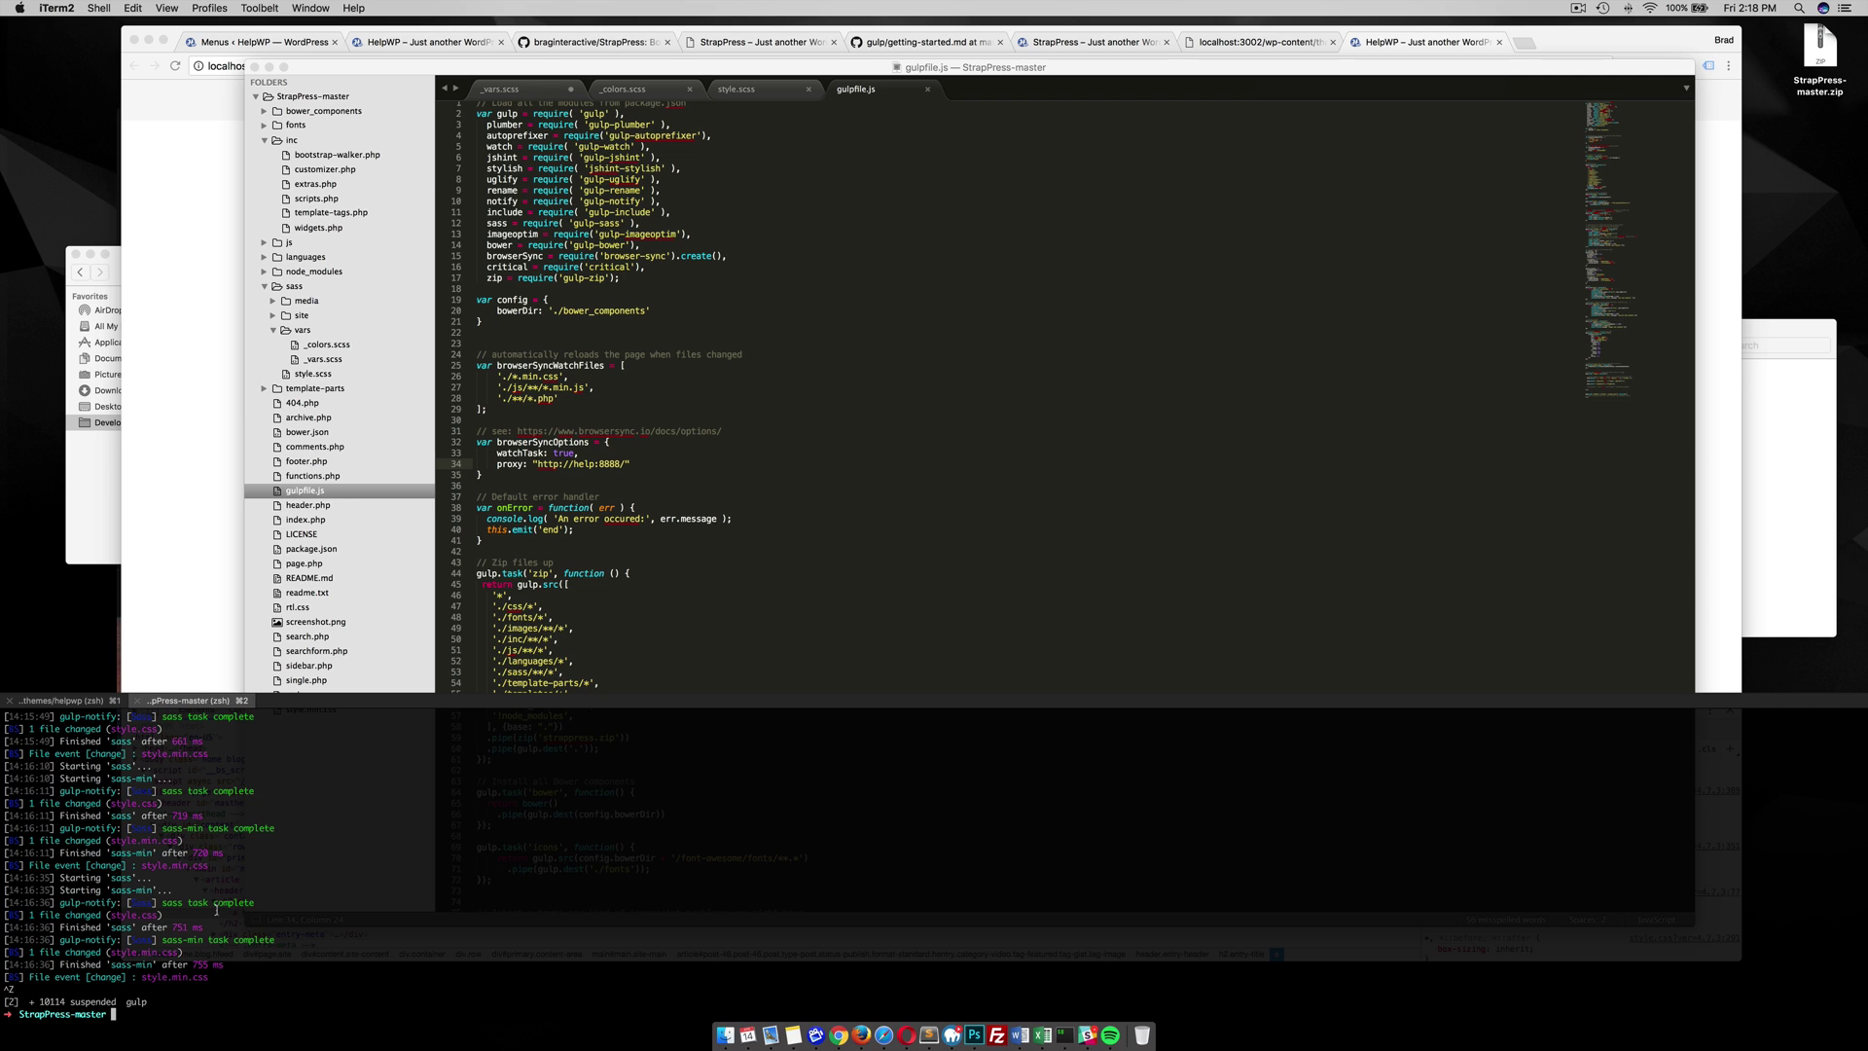
pyautogui.write('gulp')
pyautogui.press('Return')
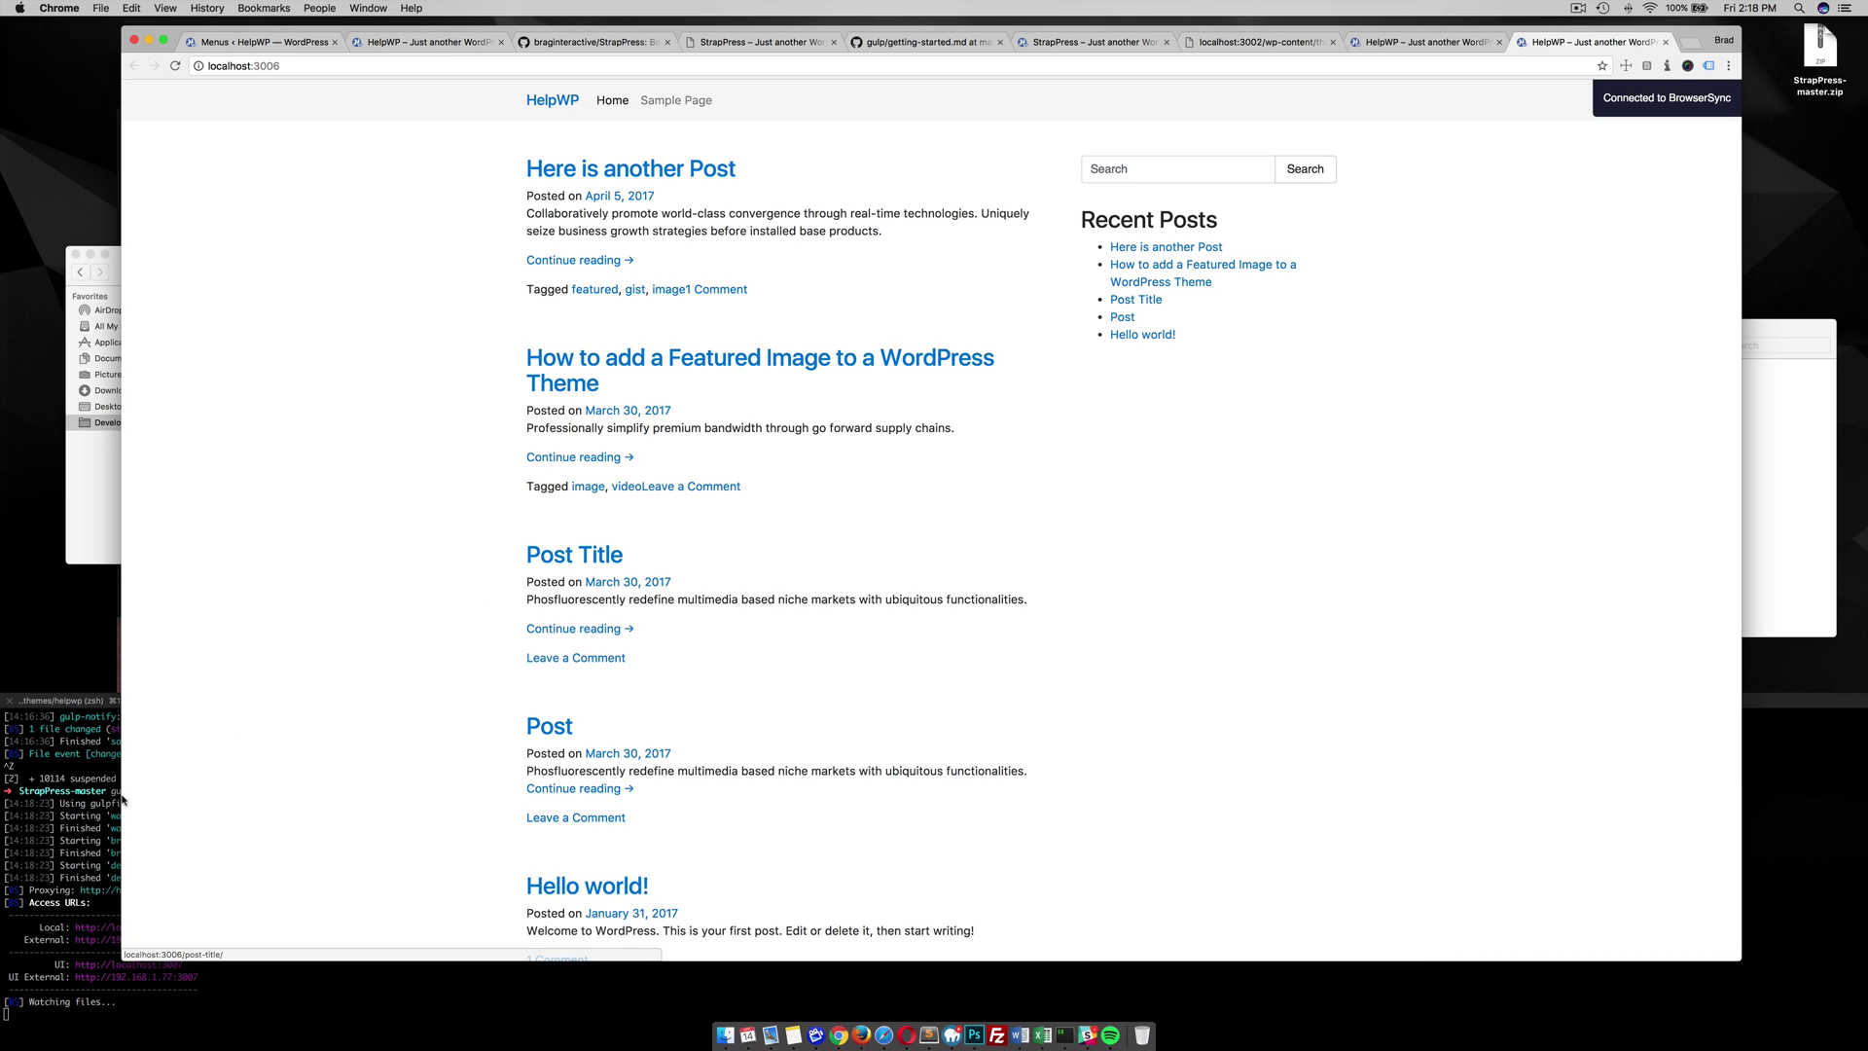
# Close the outdated localhost:3004, localhost:3002 wp-content and StrapPress preview tabs in Chrome.
pyautogui.click(85, 821)
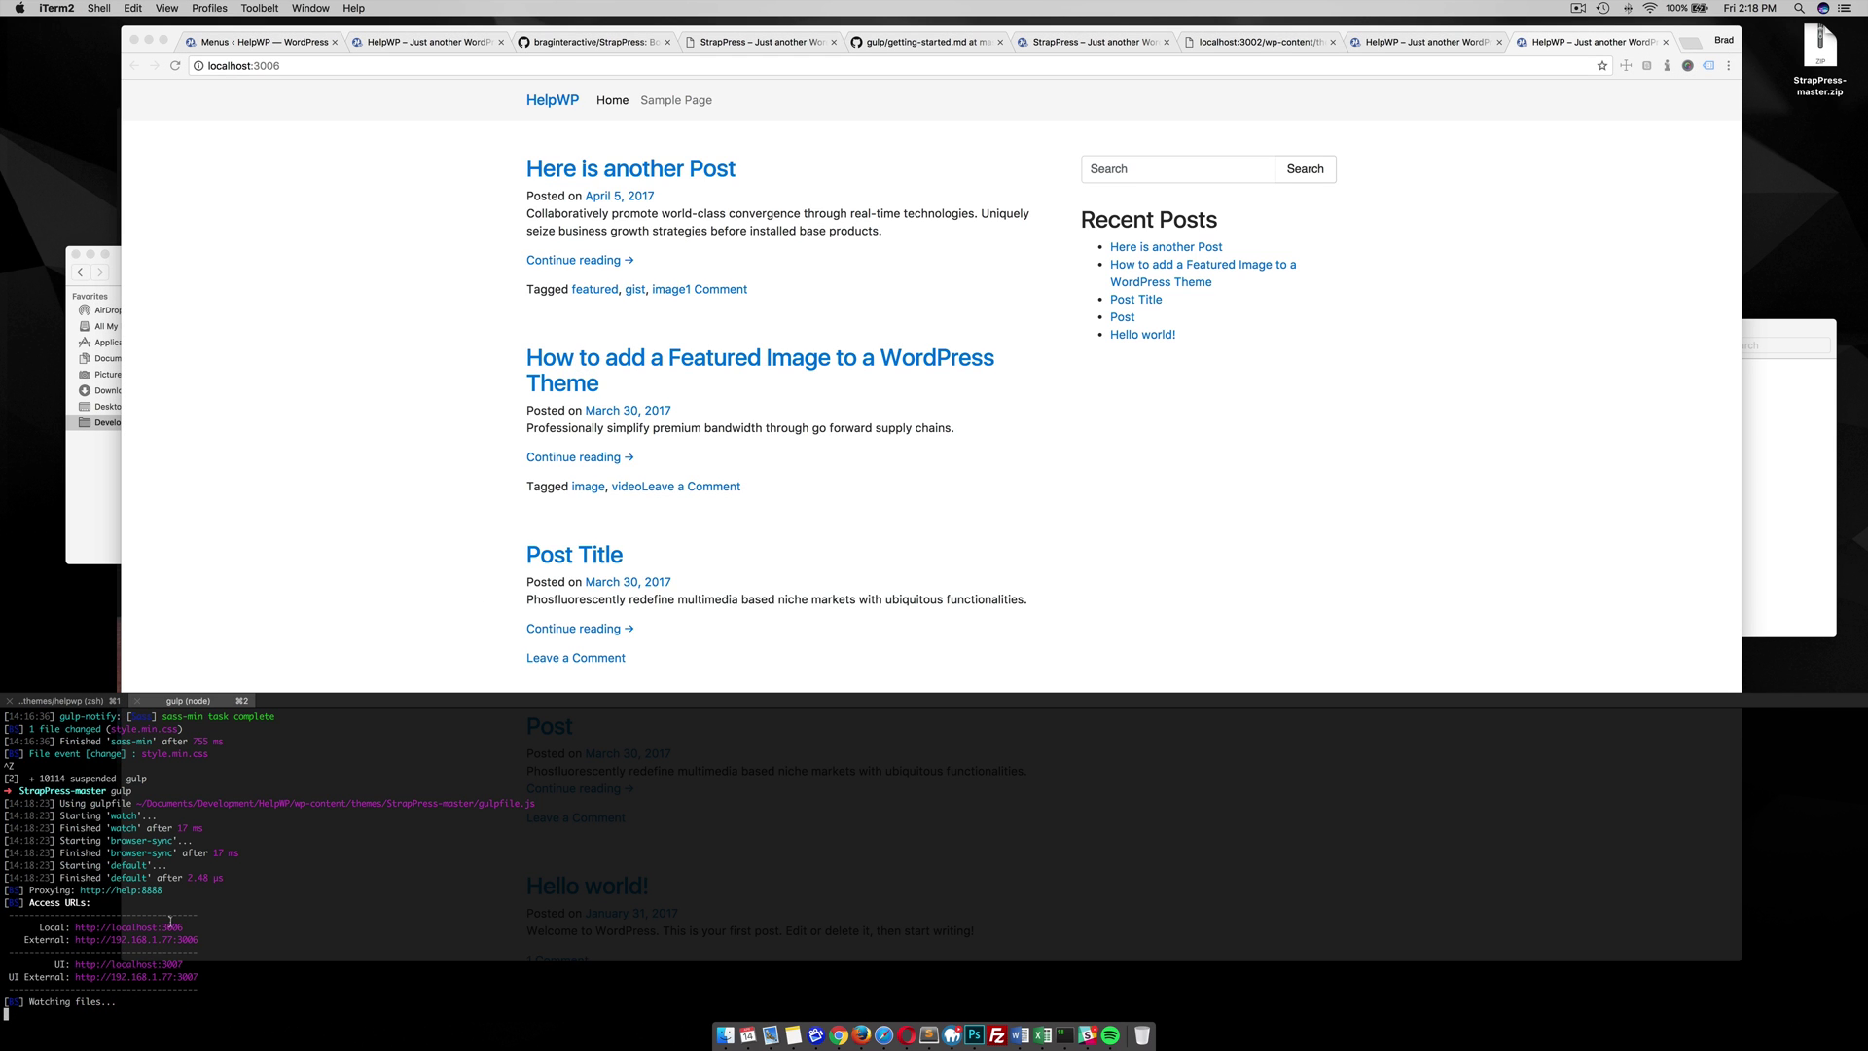
pyautogui.click(1041, 376)
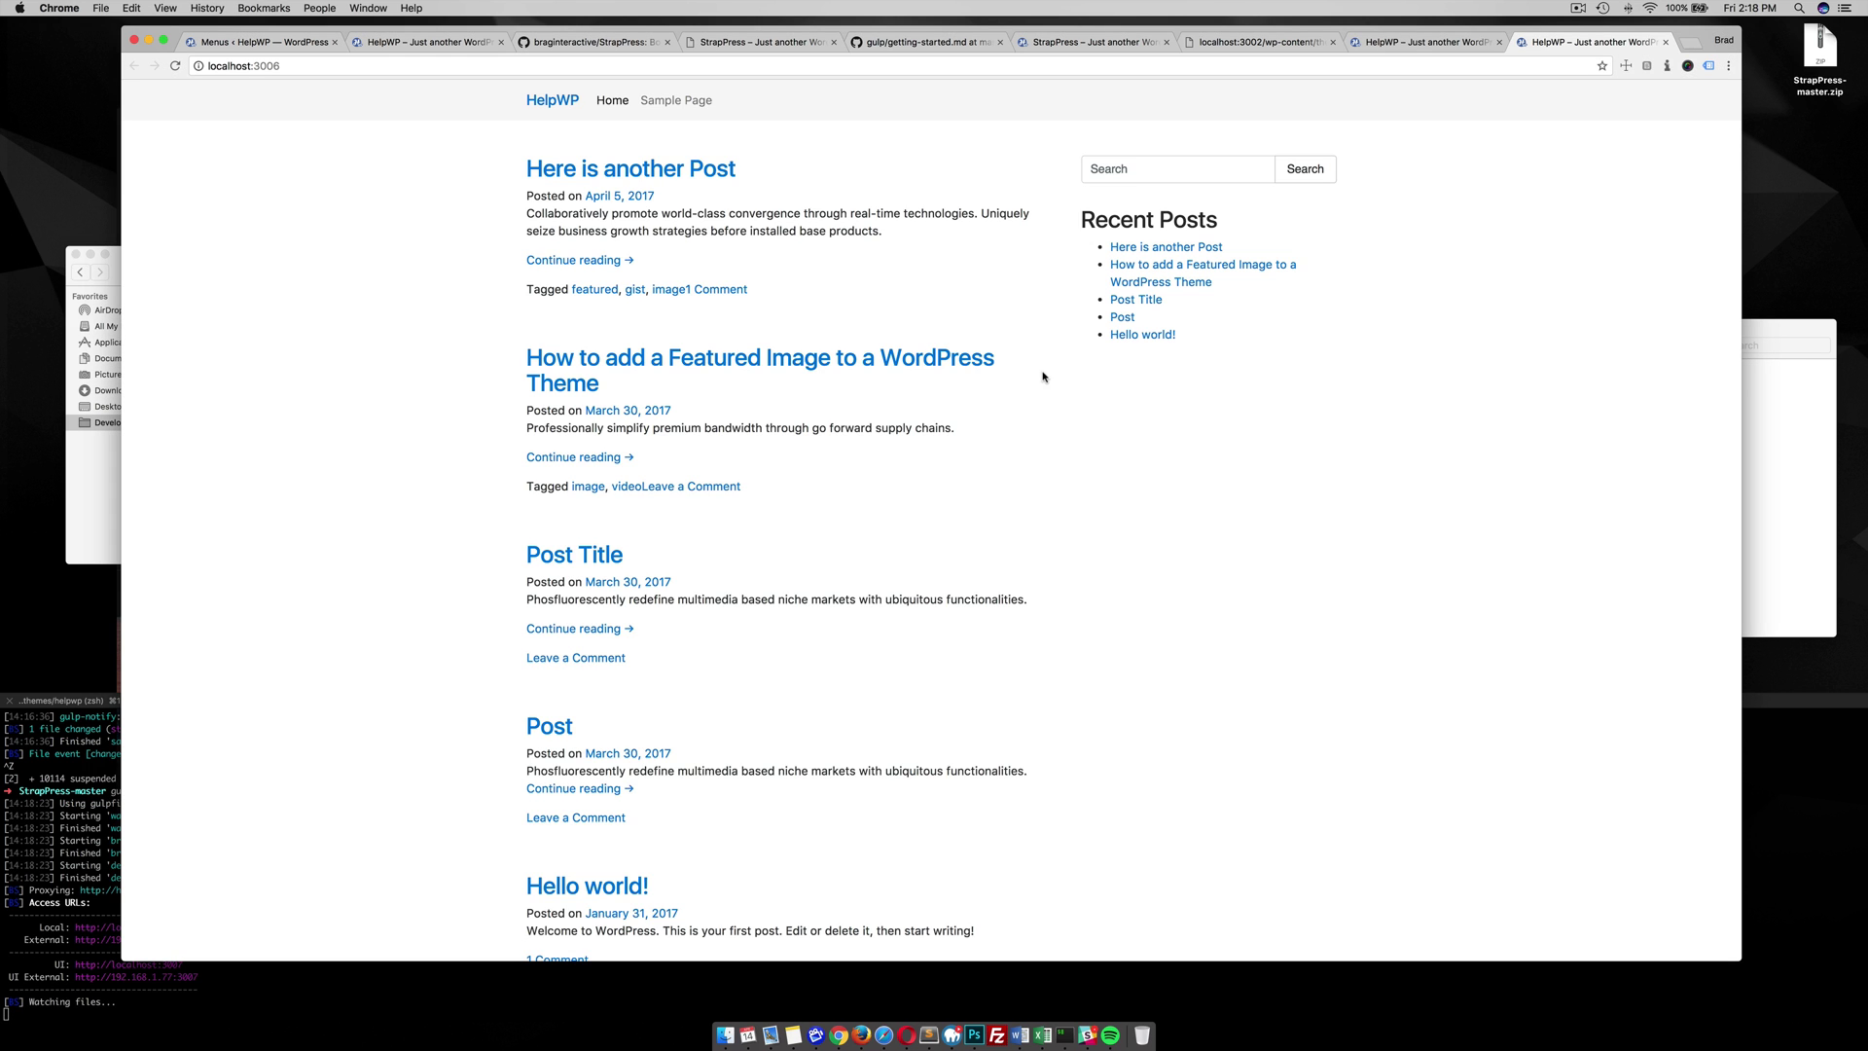
pyautogui.click(1414, 43)
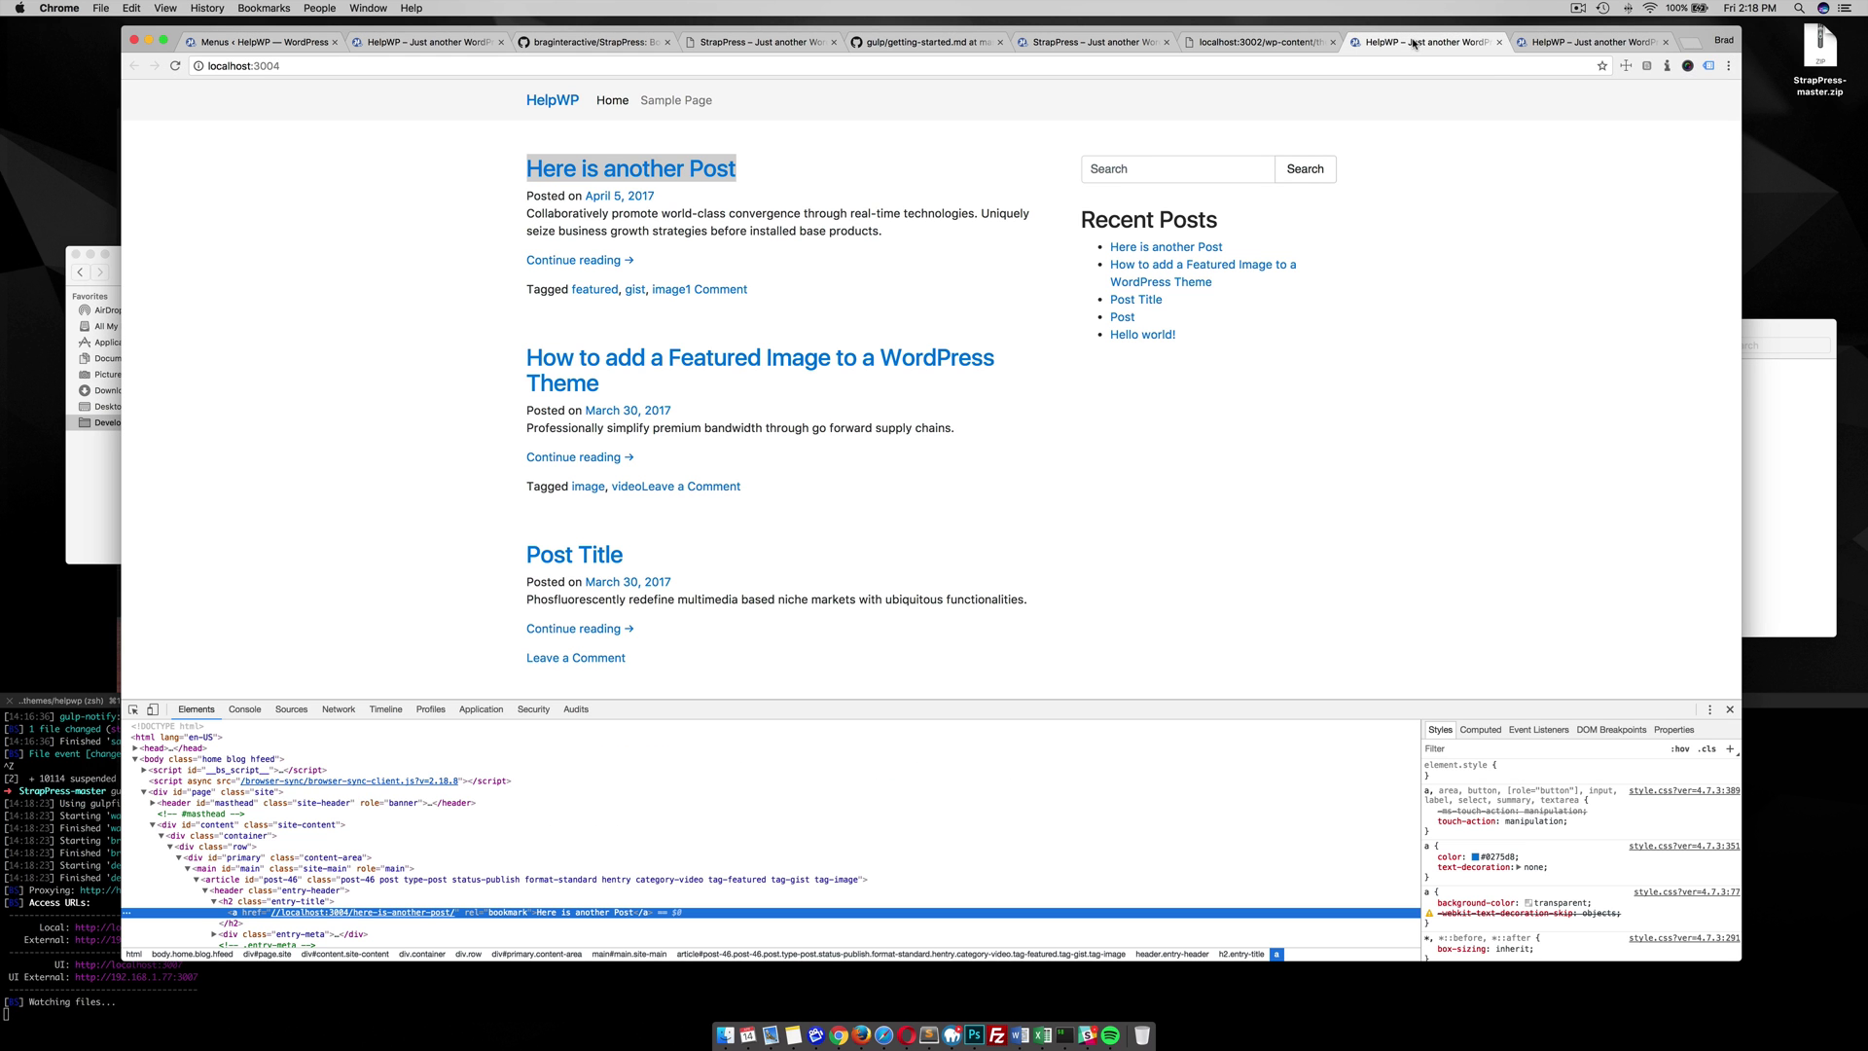
pyautogui.click(1500, 42)
pyautogui.click(1331, 42)
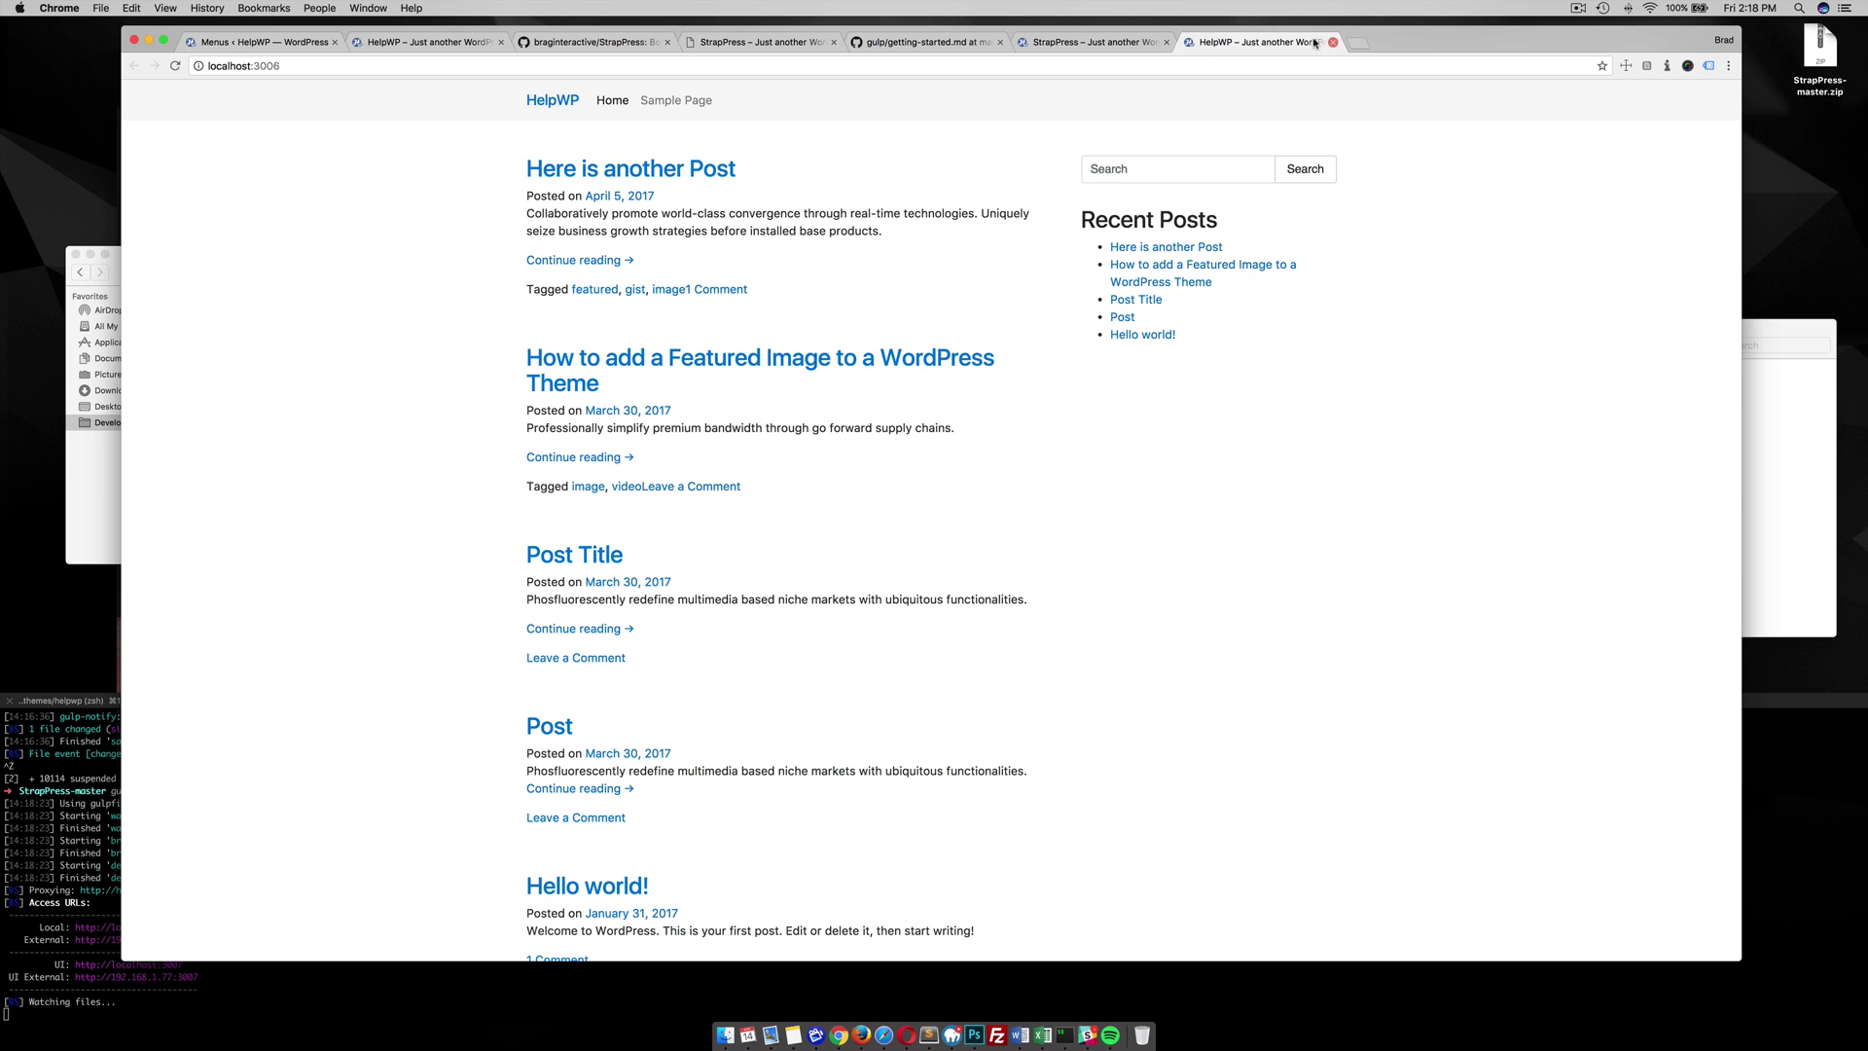
pyautogui.click(1153, 42)
pyautogui.click(1166, 42)
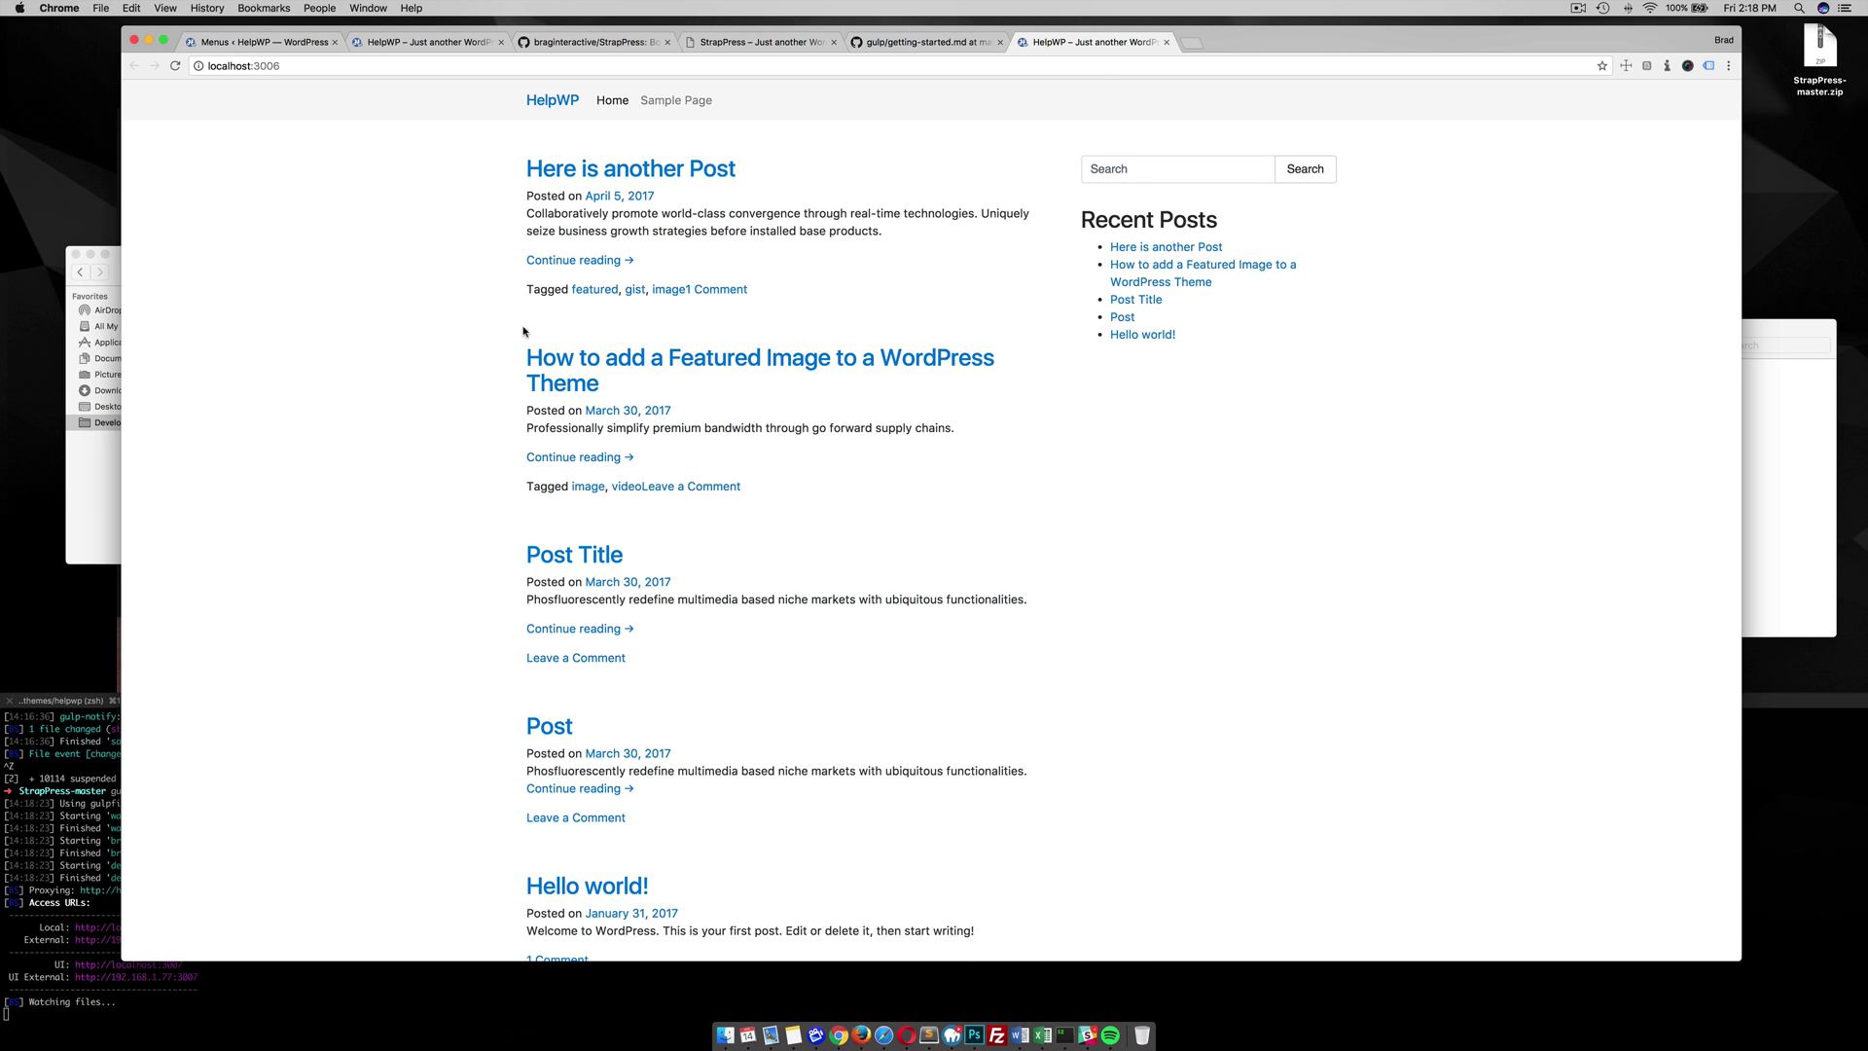
# Resave _vars.scss and confirm the localhost:3006 site now shows black post title links.
pyautogui.click(877, 1002)
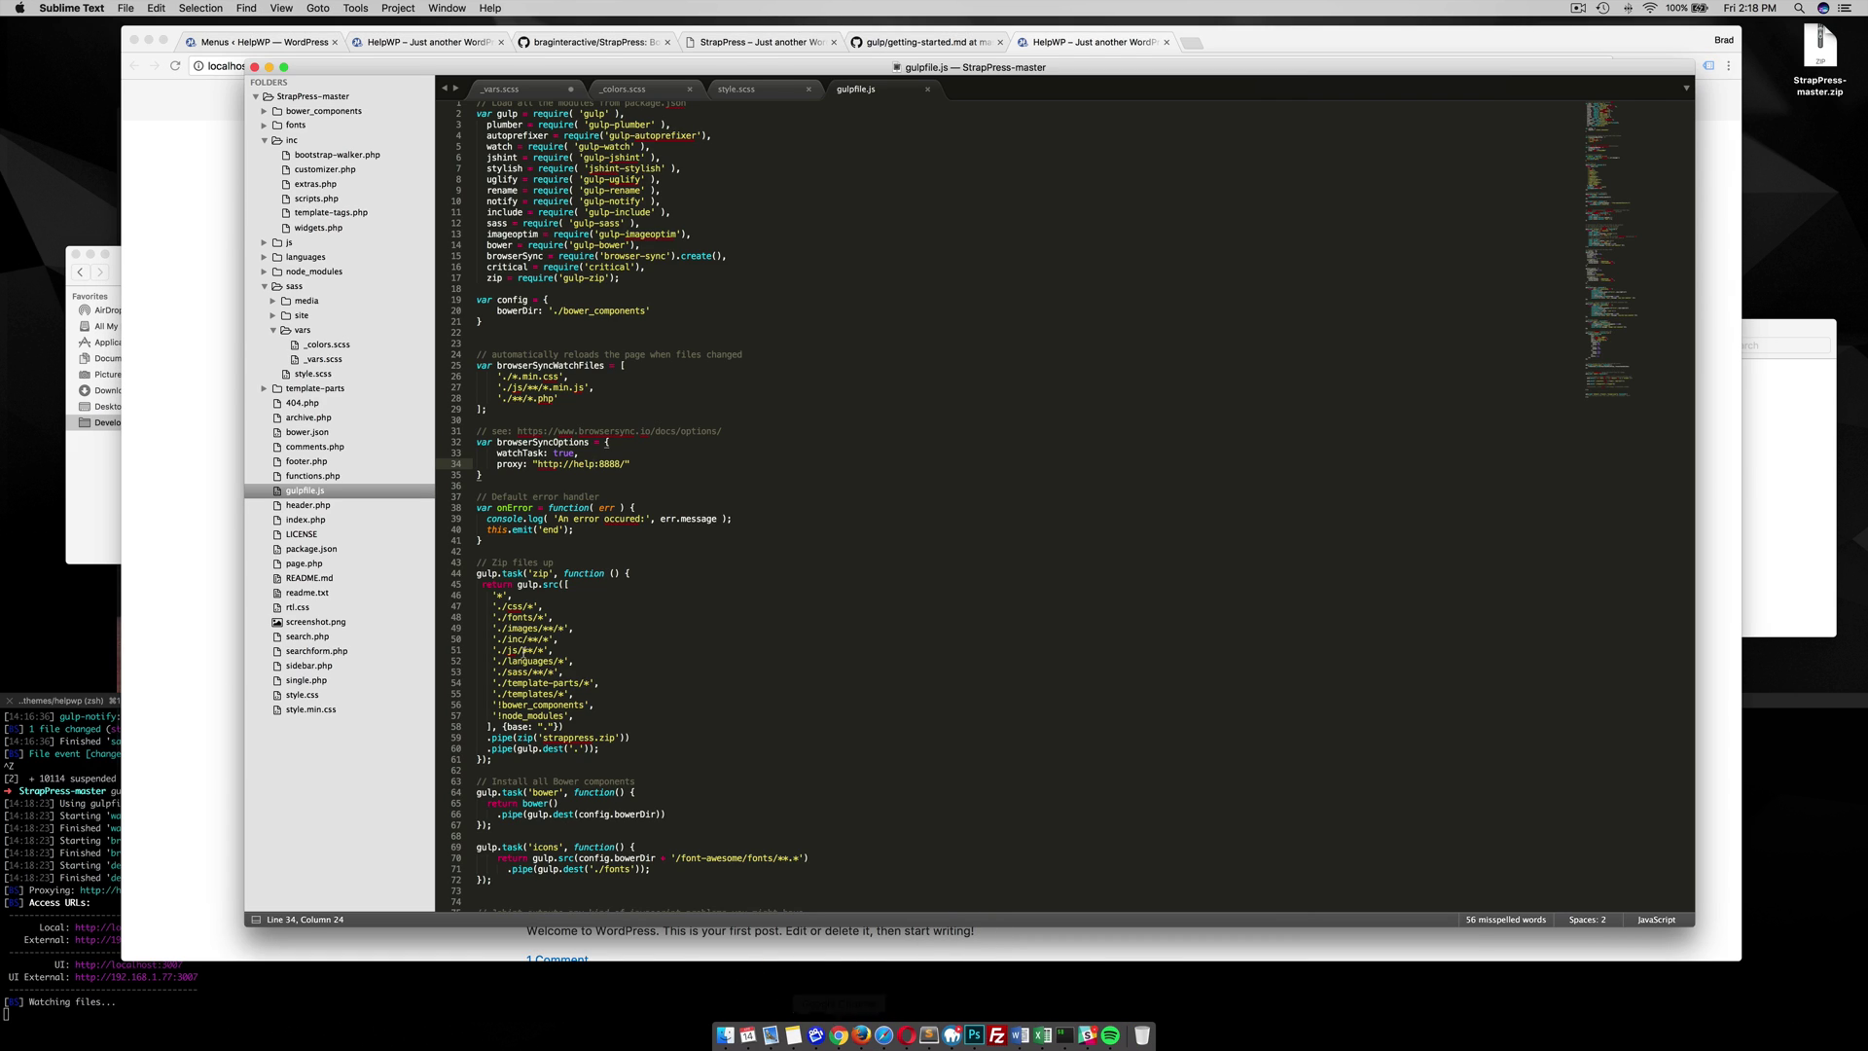
pyautogui.click(501, 89)
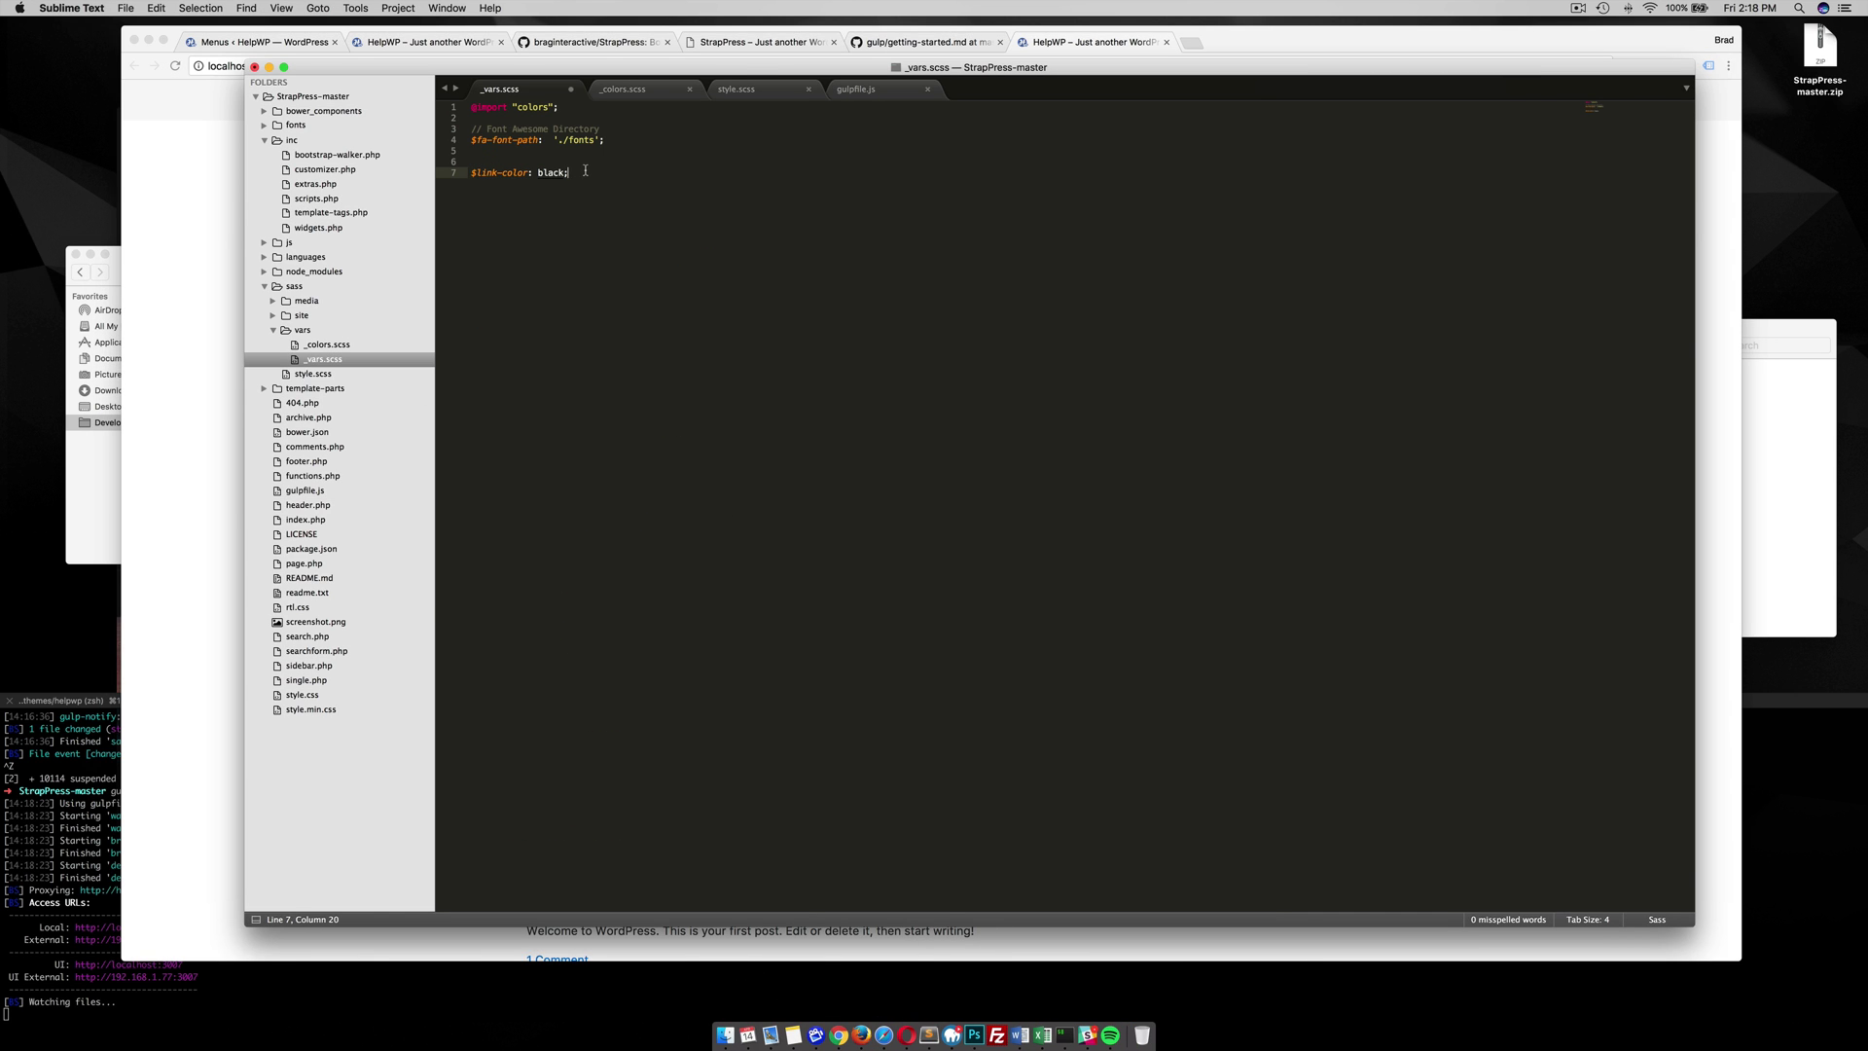
pyautogui.press('super+s')
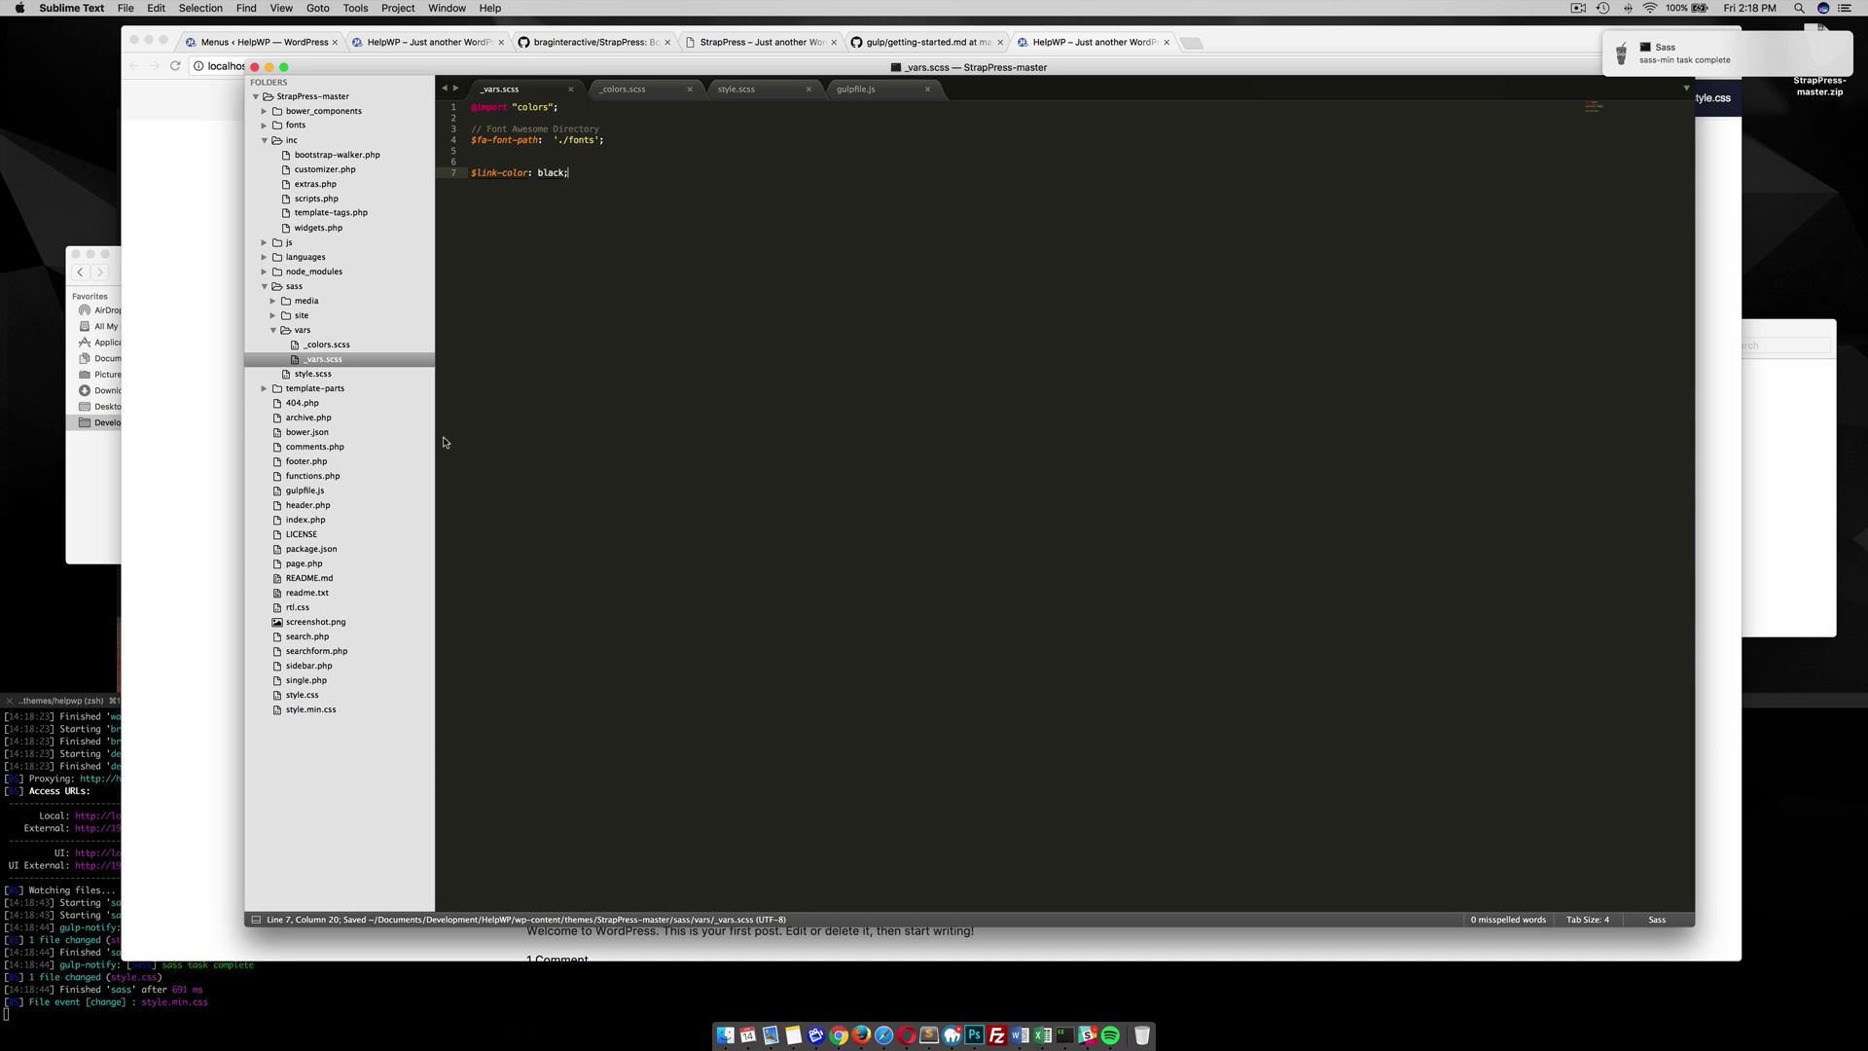
pyautogui.click(87, 952)
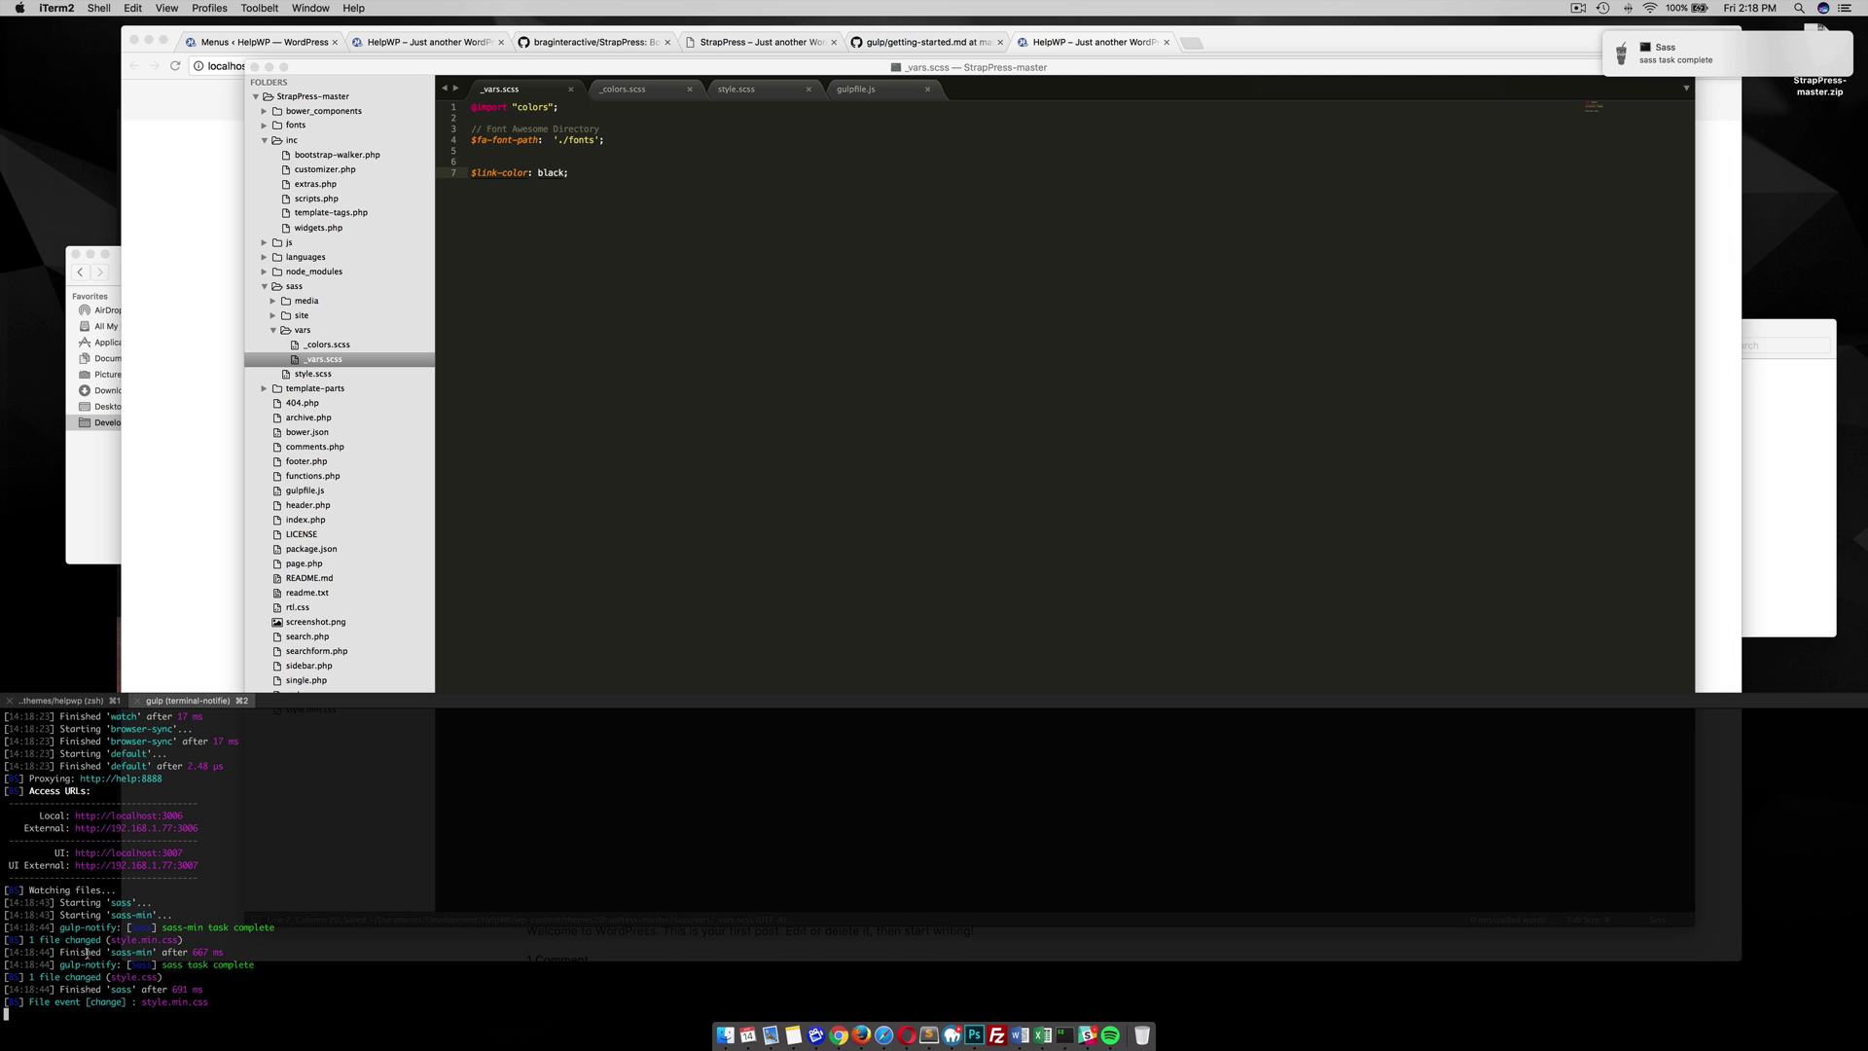
pyautogui.click(148, 523)
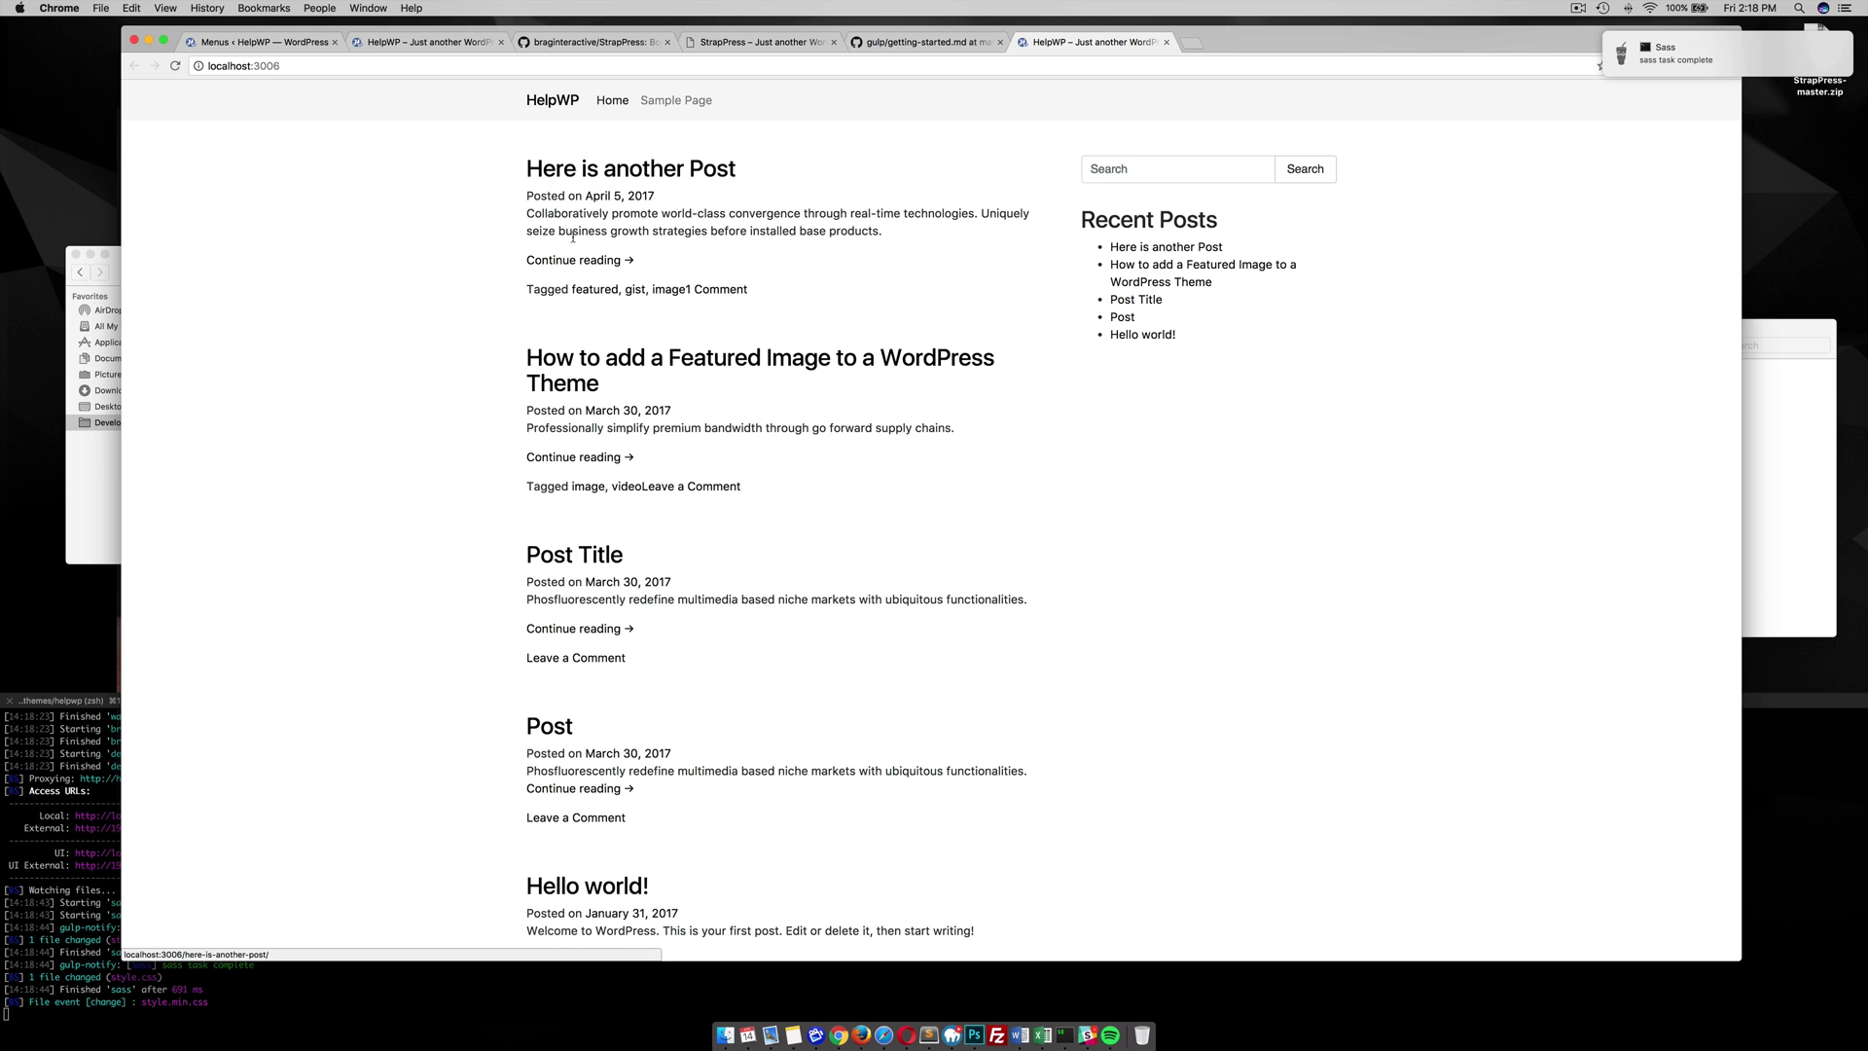
pyautogui.click(932, 1041)
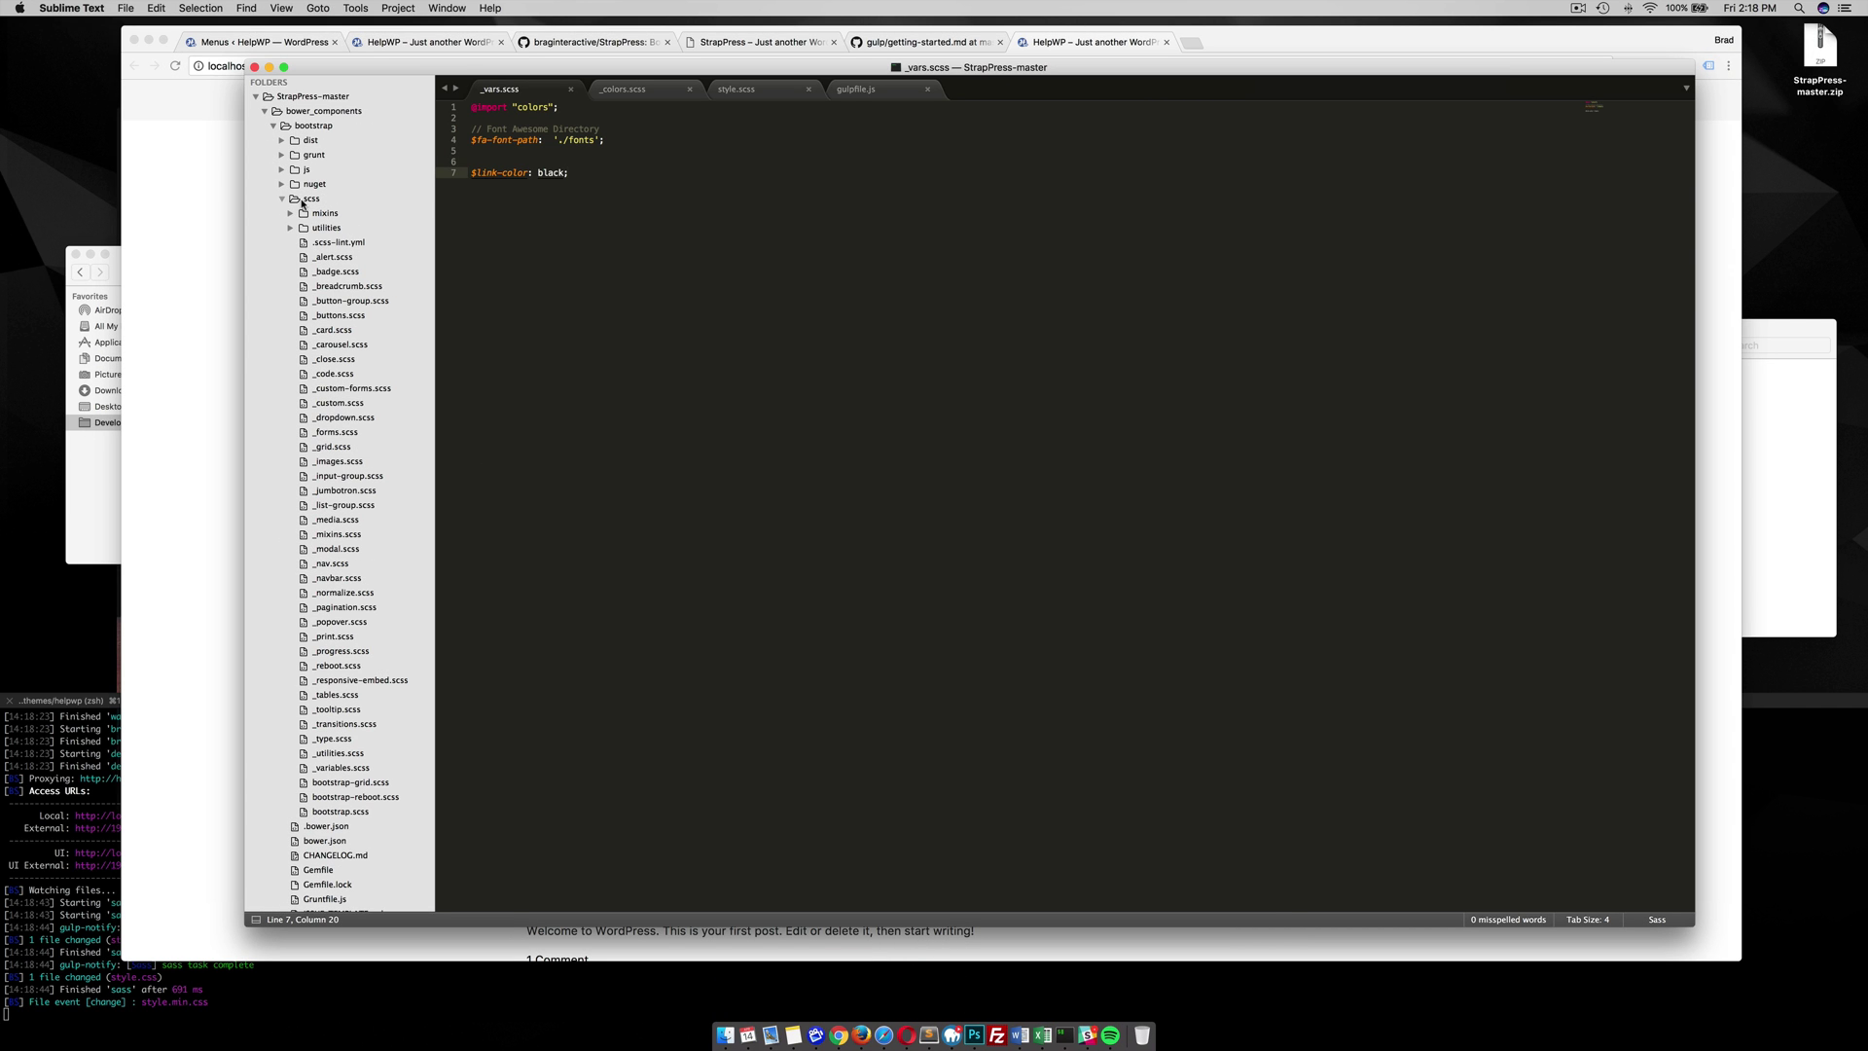
# Open bower_components/bootstrap/scss/_variables.scss and scroll down to its Links section and back to the top.
pyautogui.scroll(-2, 292, 487)
pyautogui.click(336, 734)
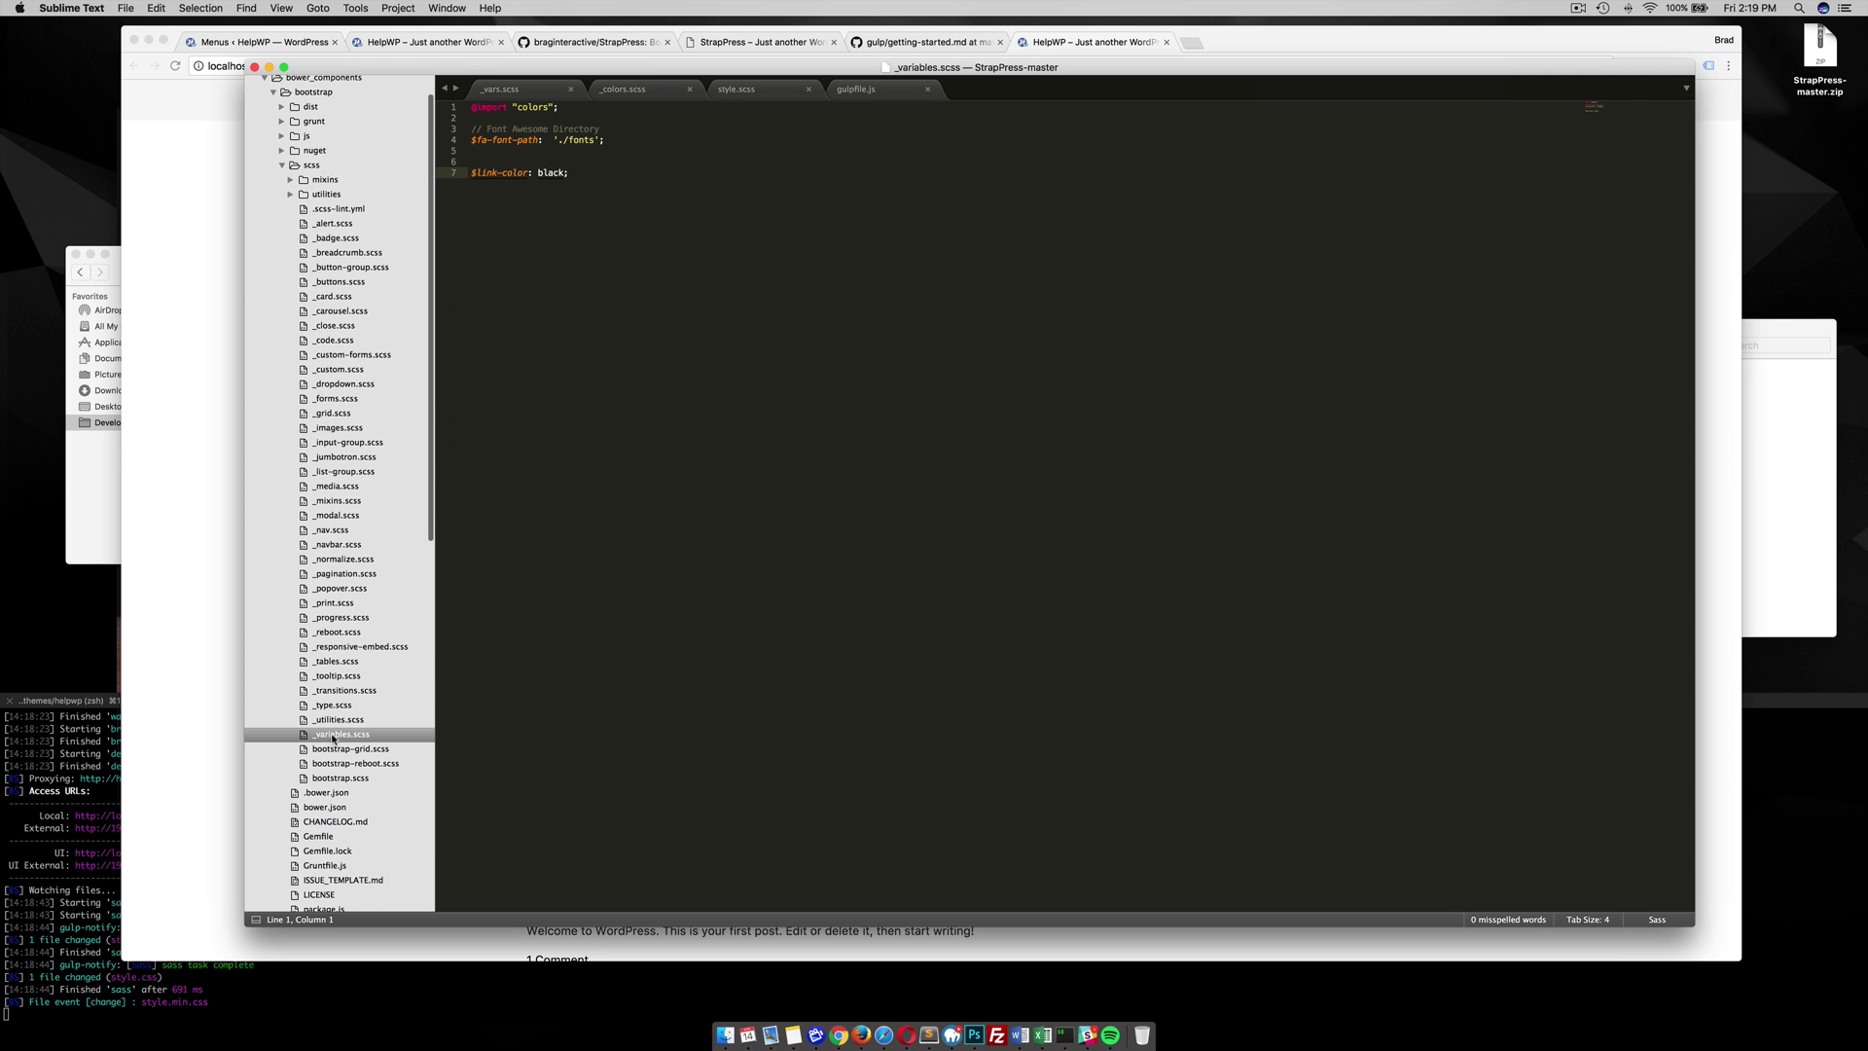
pyautogui.scroll(-20, 587, 511)
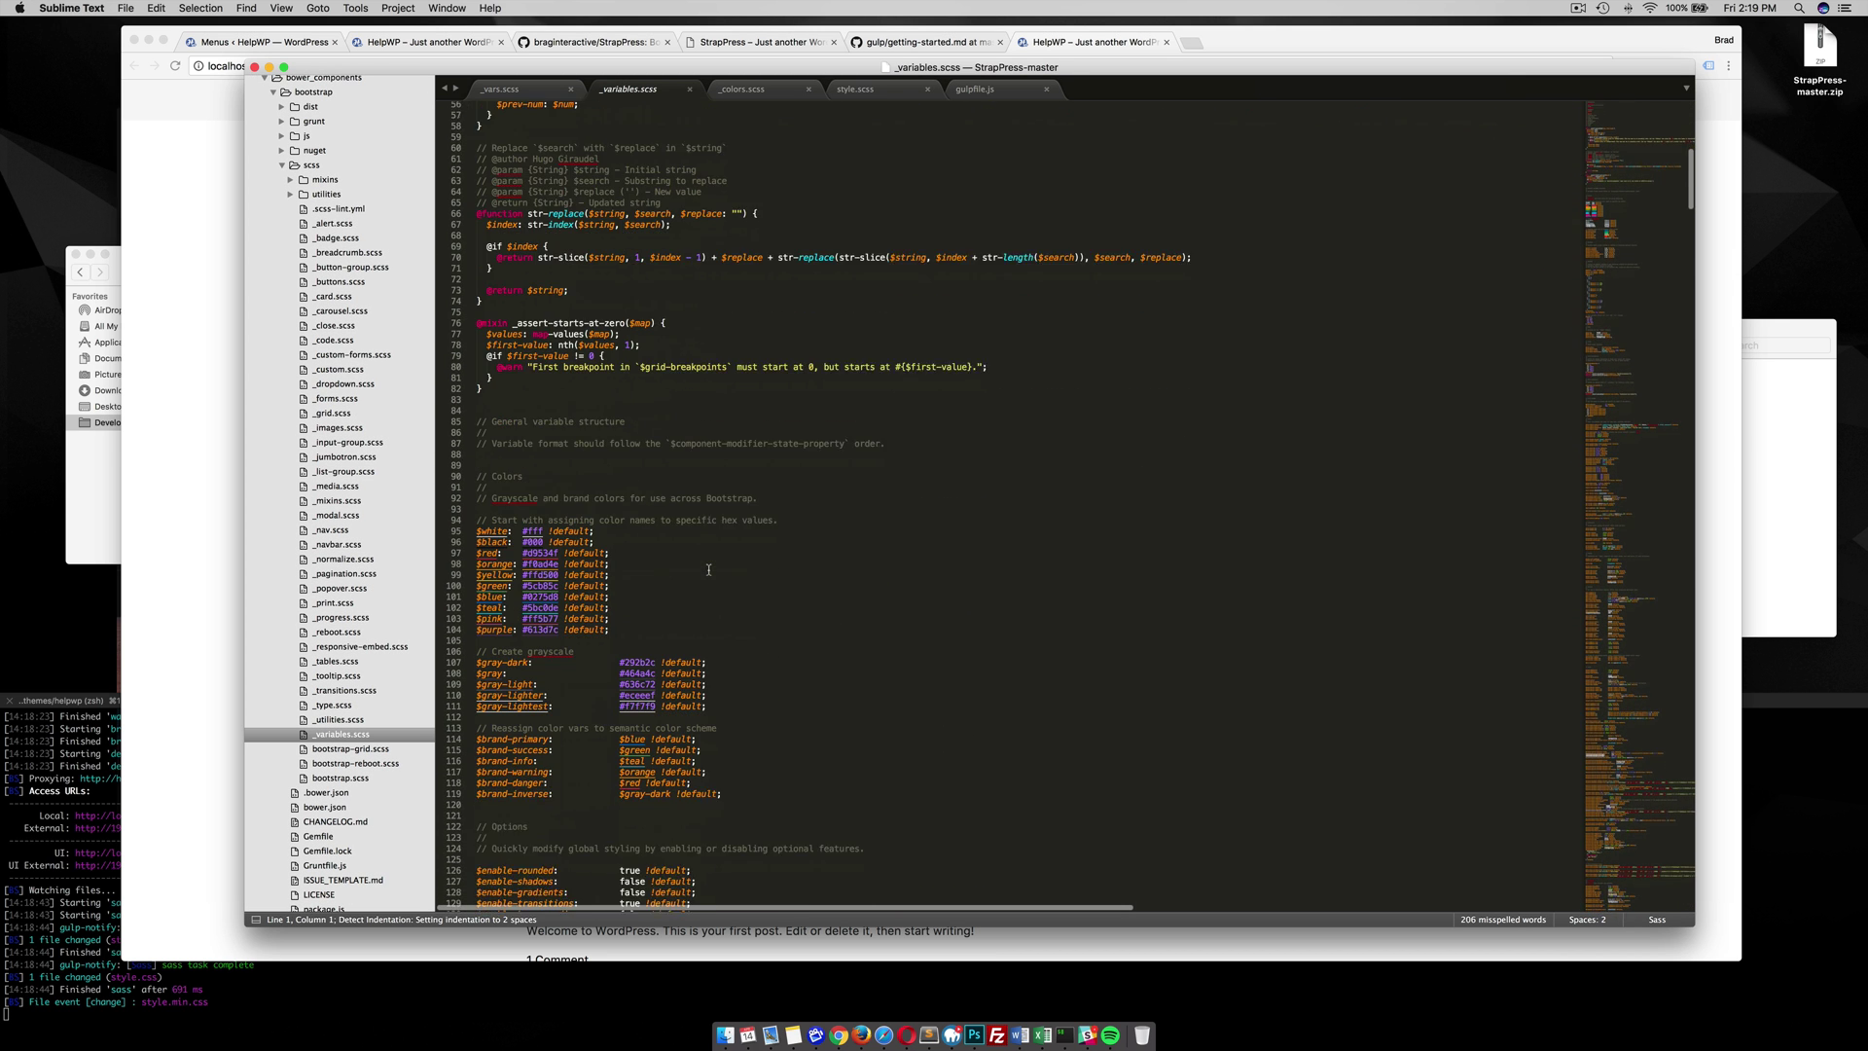
pyautogui.scroll(-13, 675, 676)
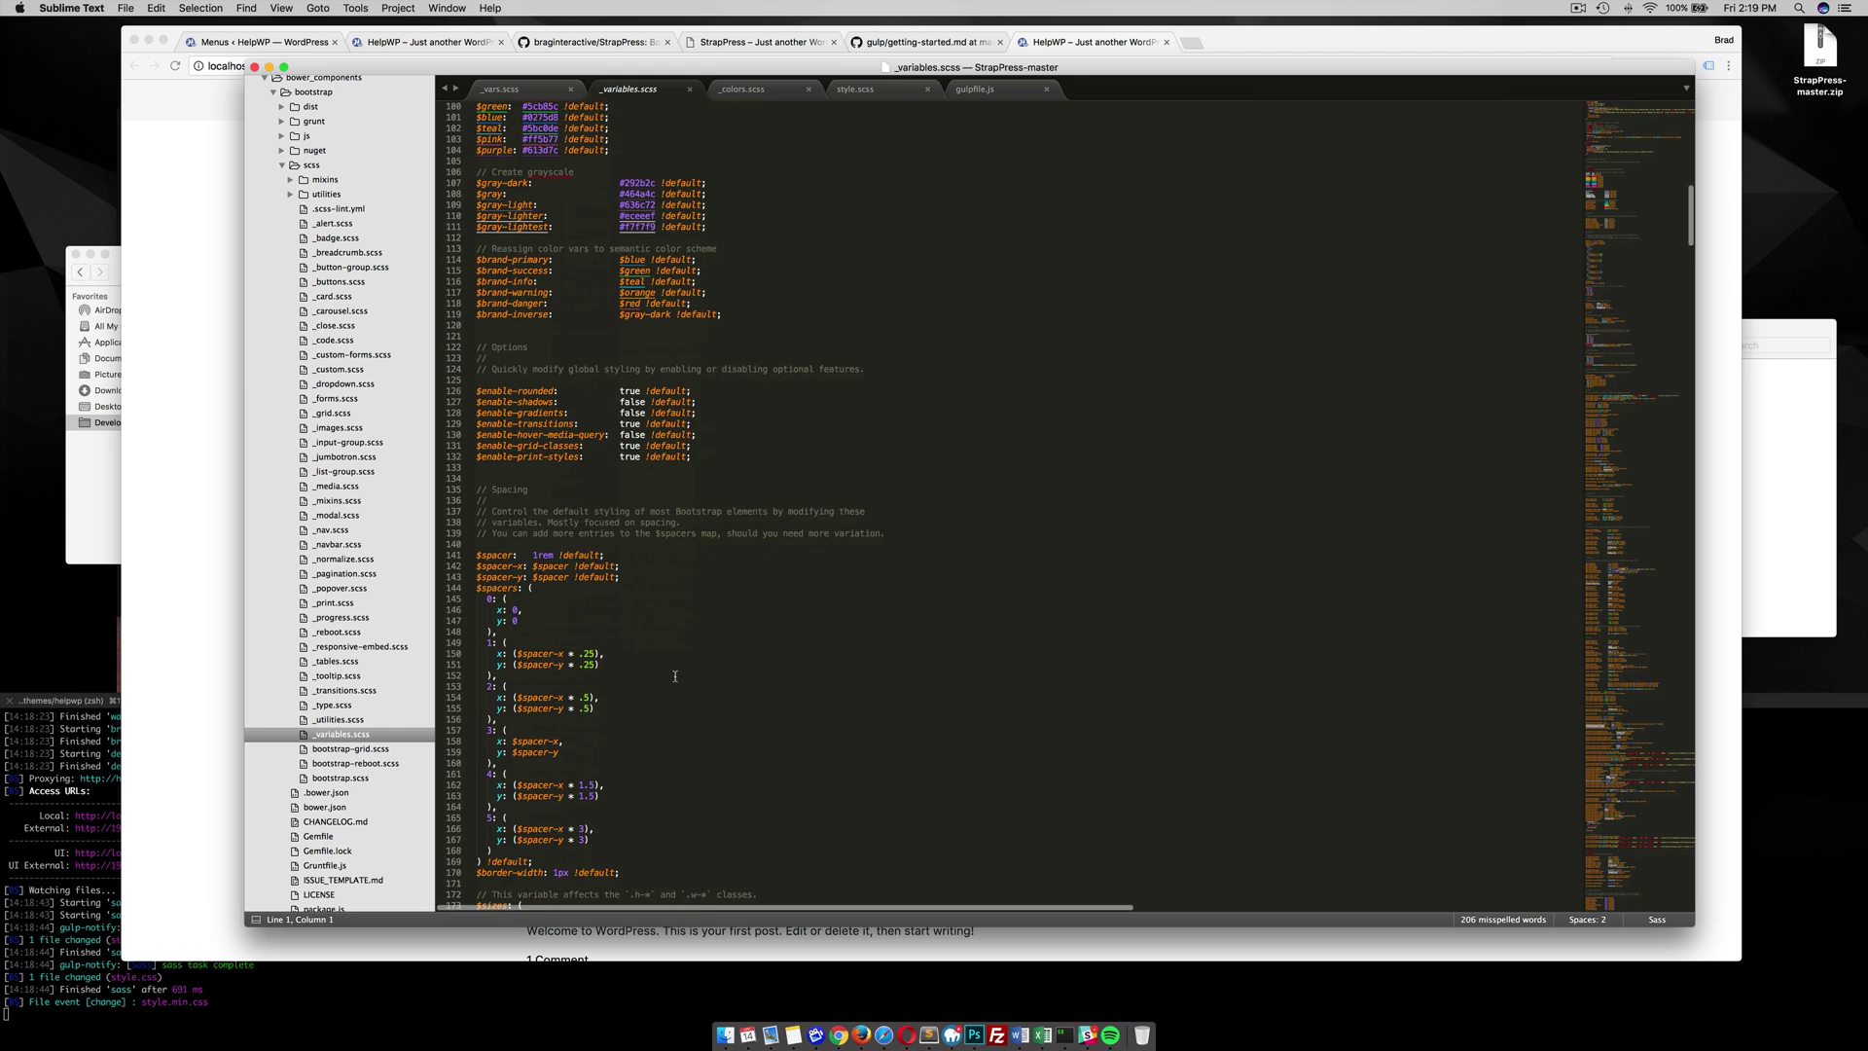
pyautogui.scroll(-20, 675, 677)
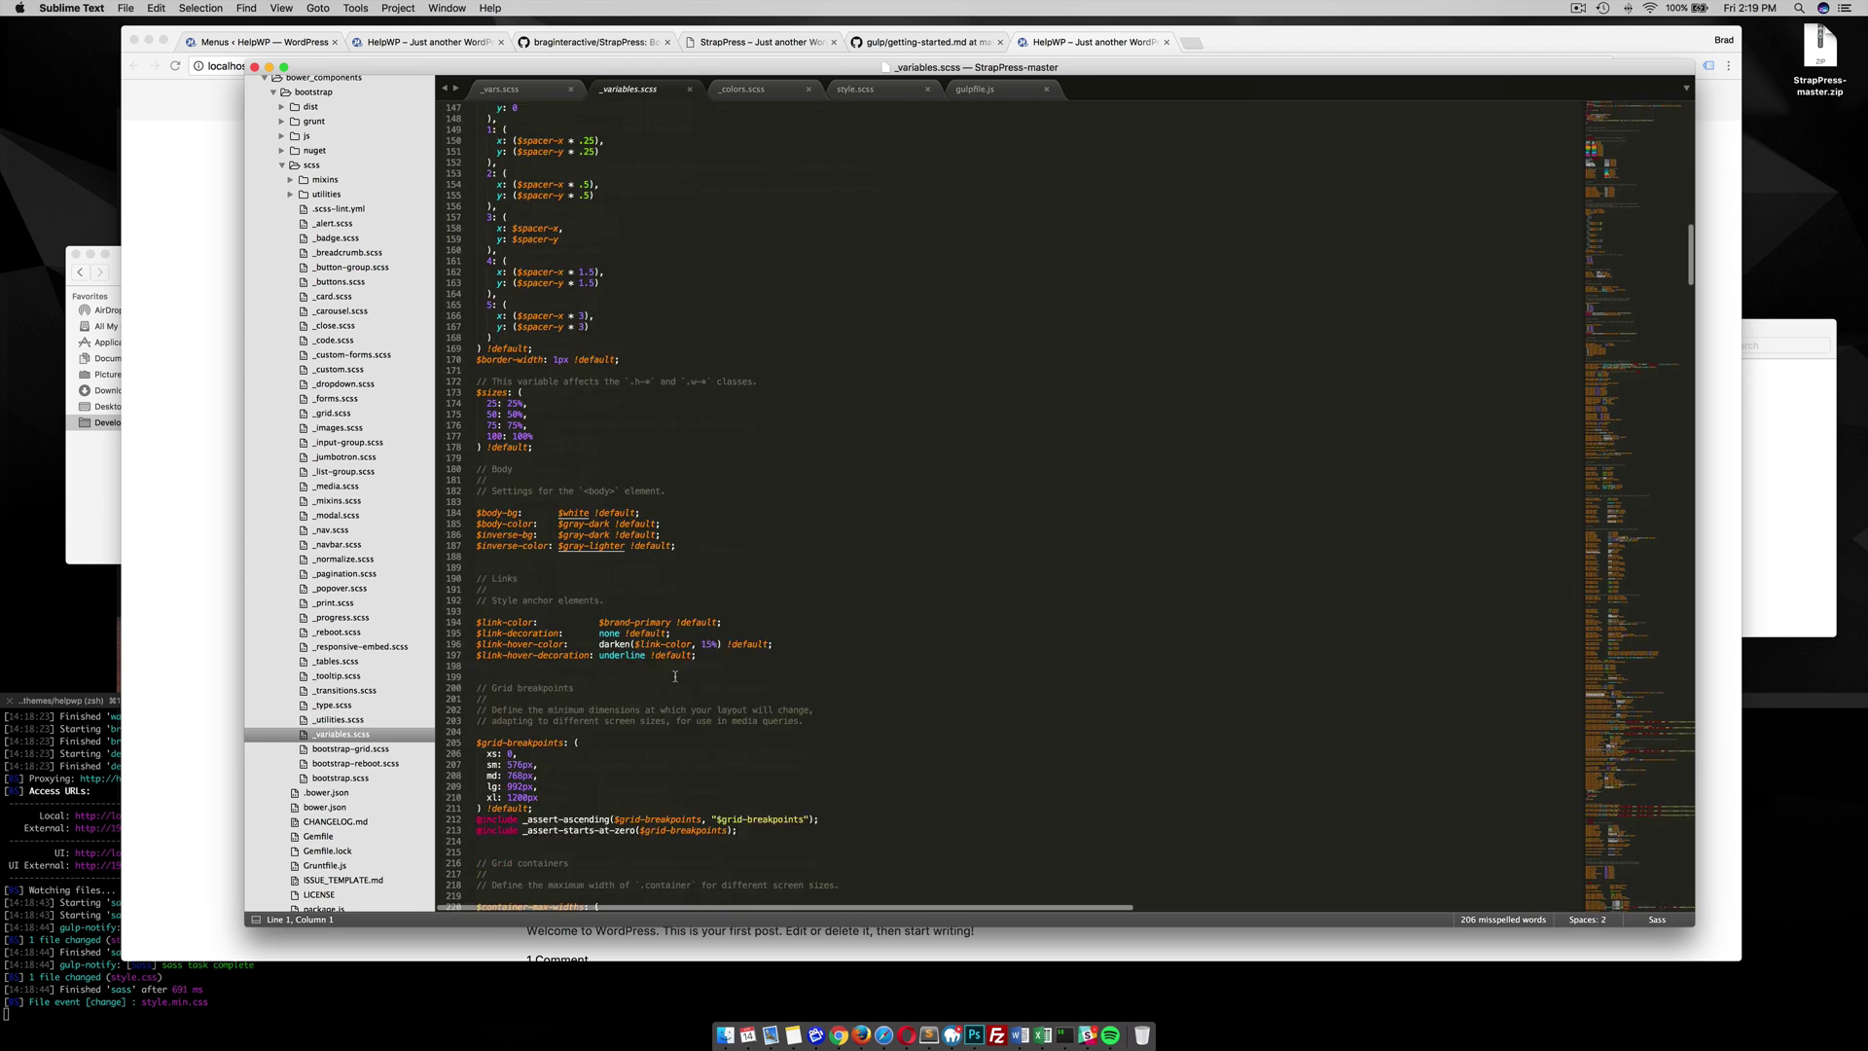
pyautogui.scroll(-8, 675, 676)
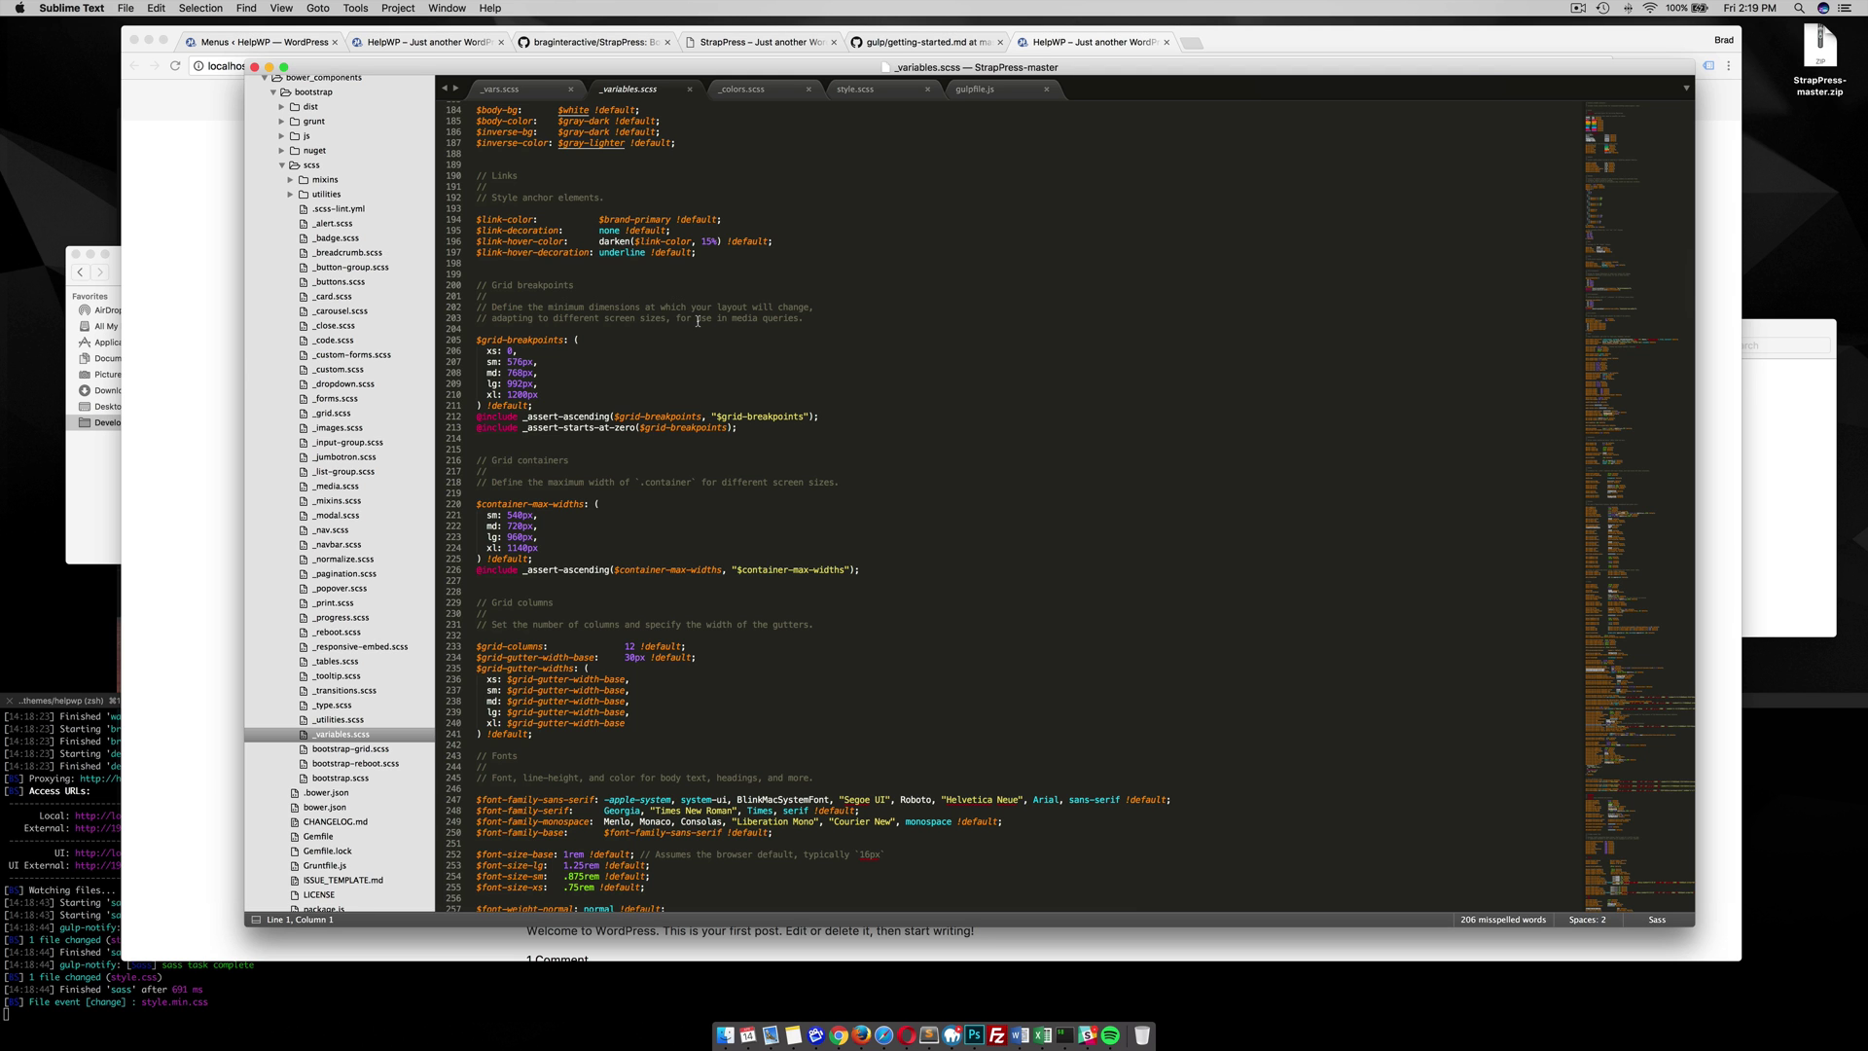
pyautogui.scroll(5, 697, 321)
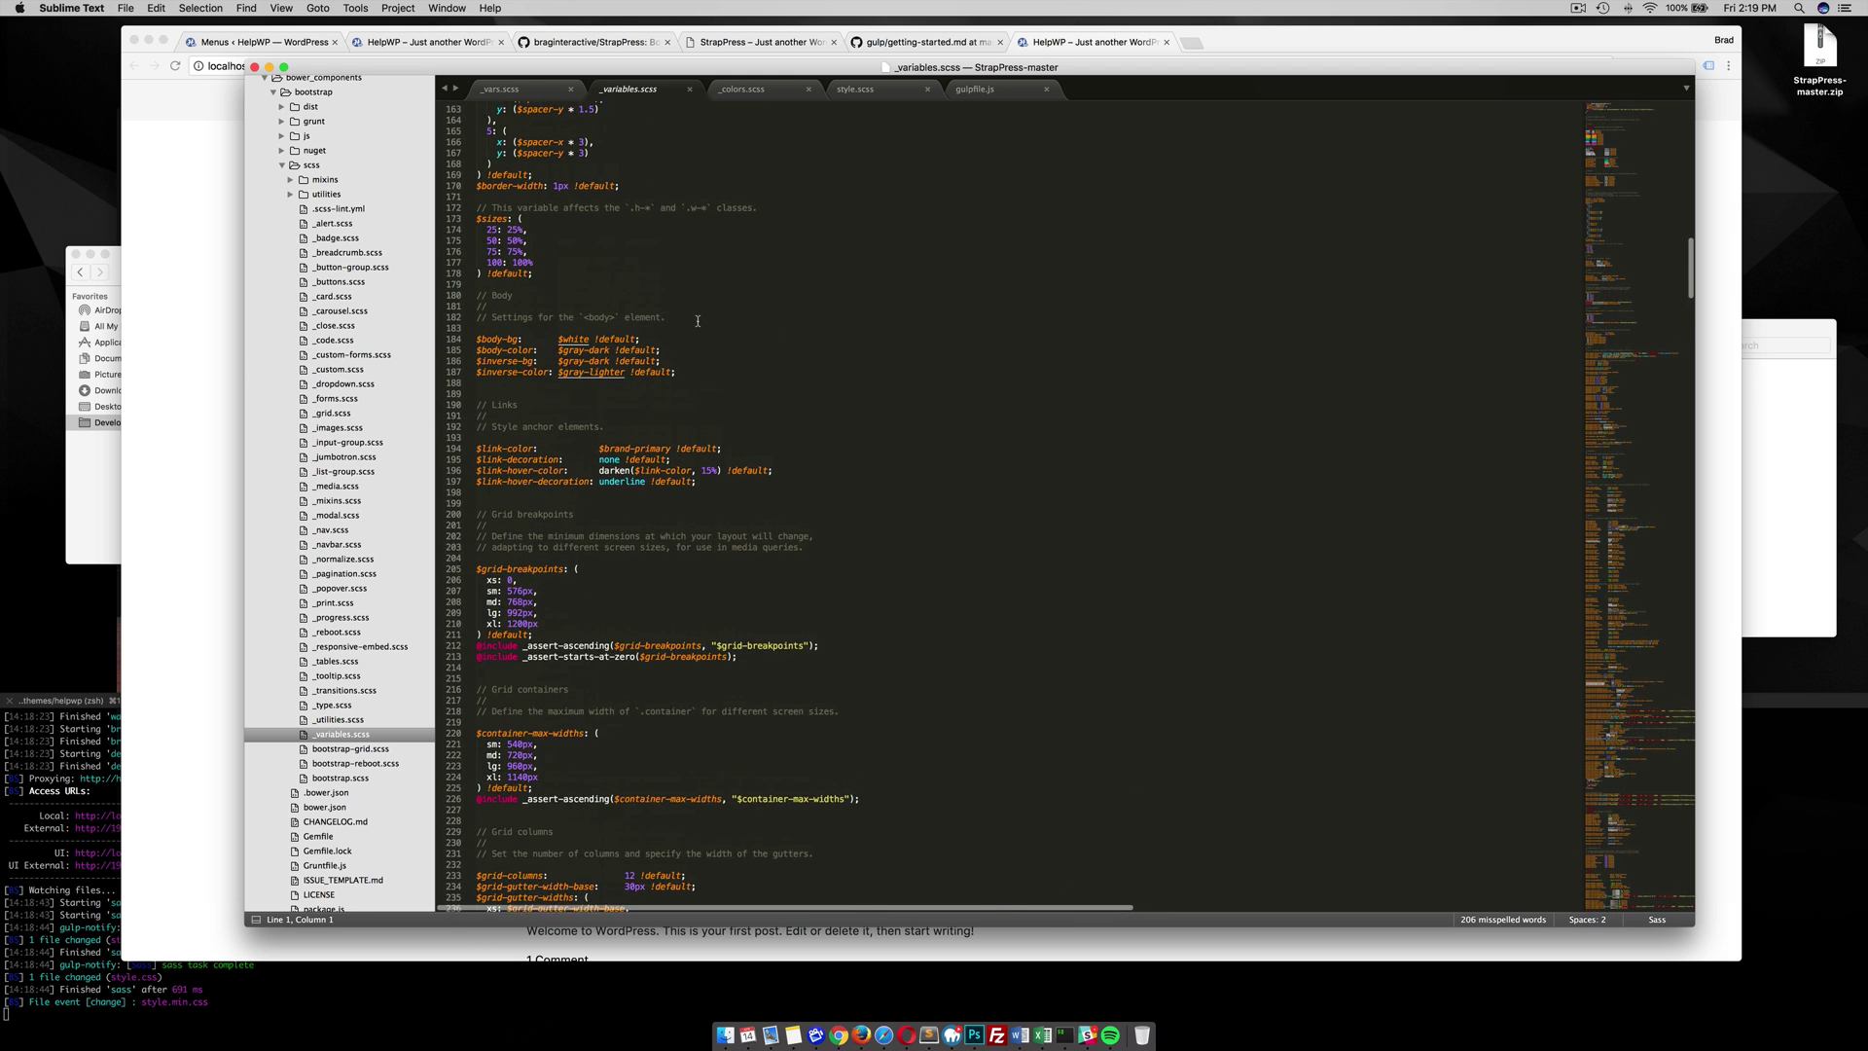
pyautogui.scroll(20, 698, 321)
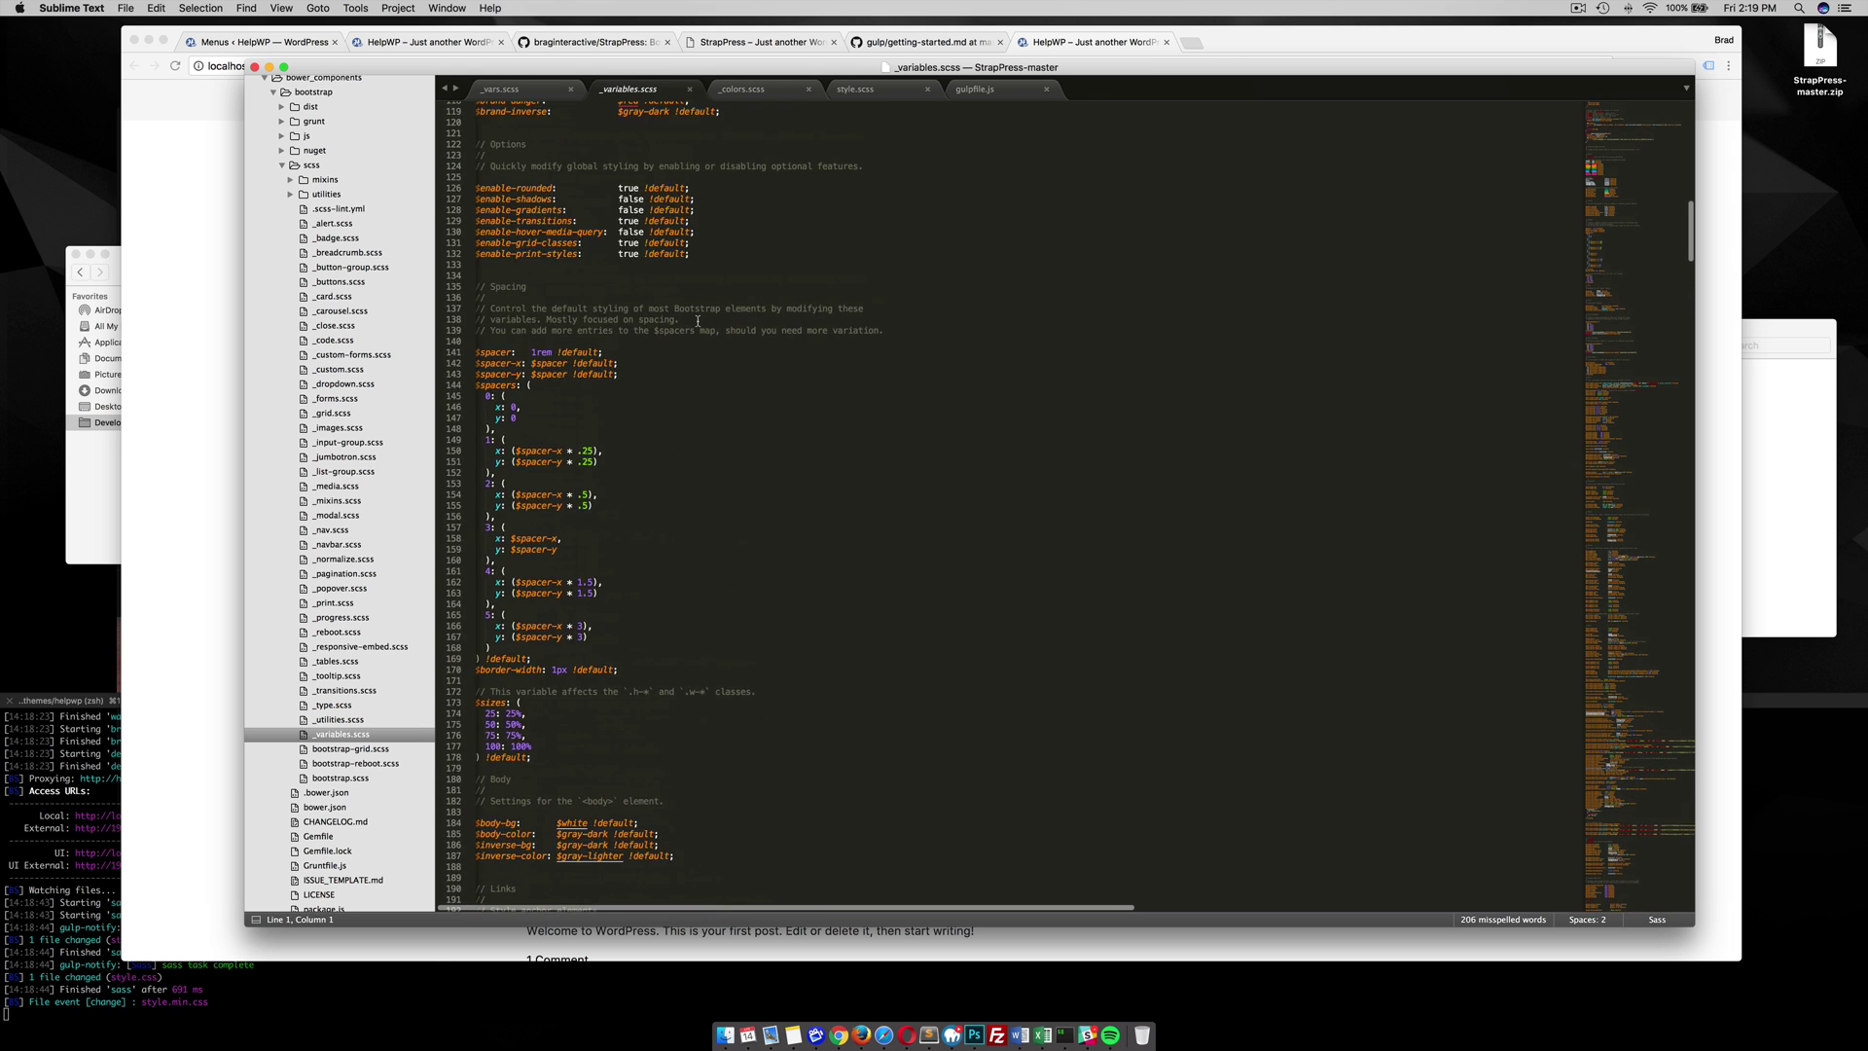
pyautogui.scroll(13, 698, 321)
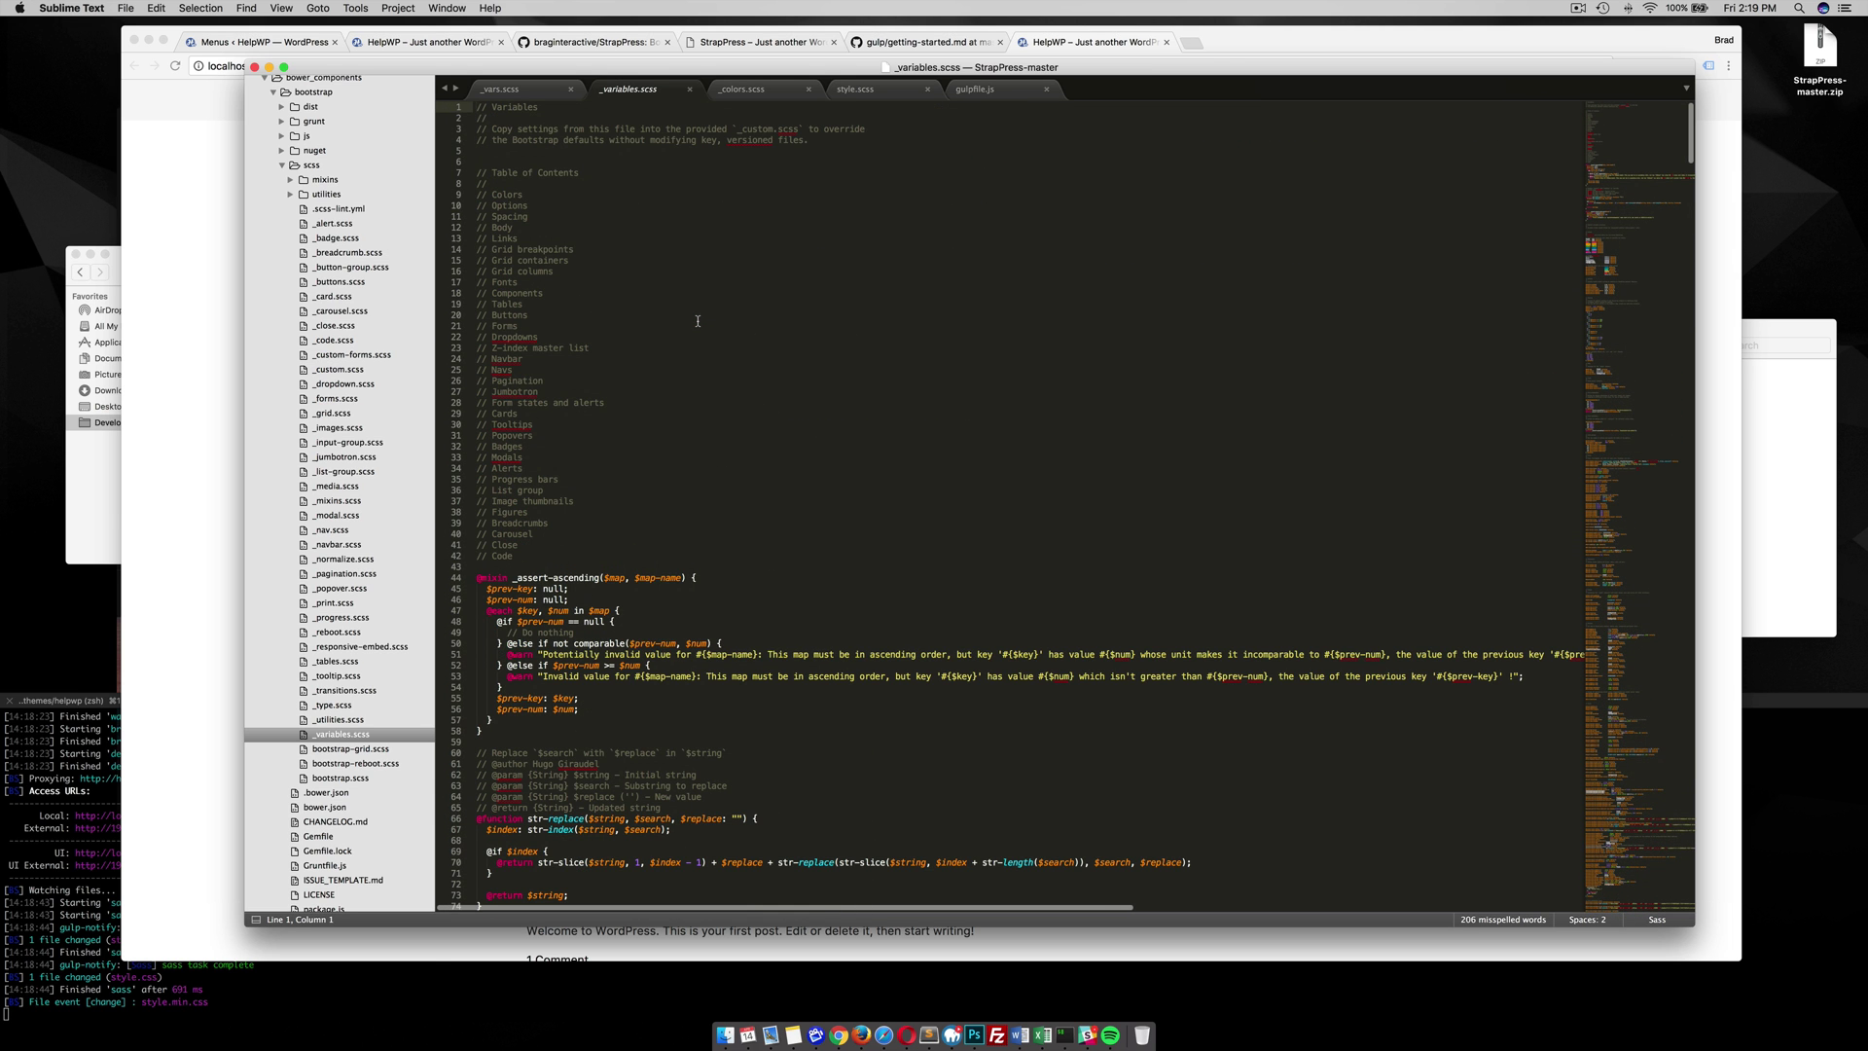